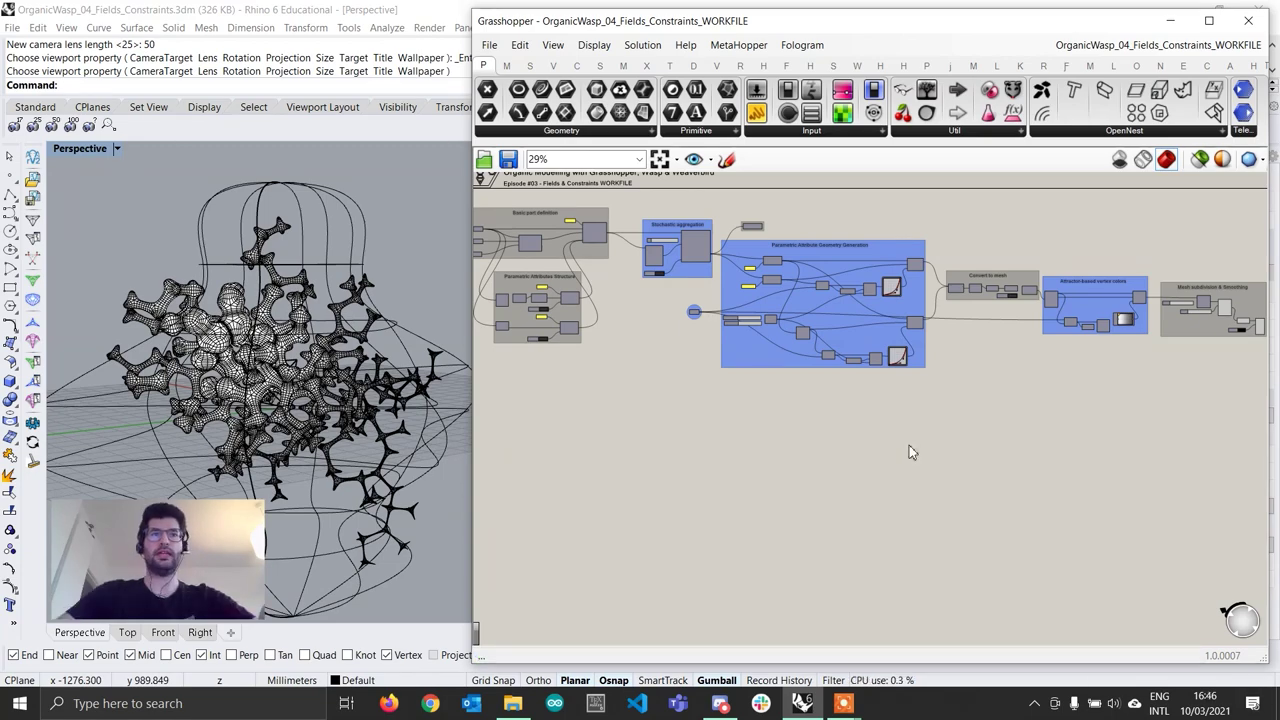
Examine the aggregated mesh relative to the surrounding boundary surface and select that surface
right_drag(352, 445, 348, 430)
right_drag(754, 490, 938, 491)
scroll(320, 430, up, 3)
right_drag(318, 445, 352, 340)
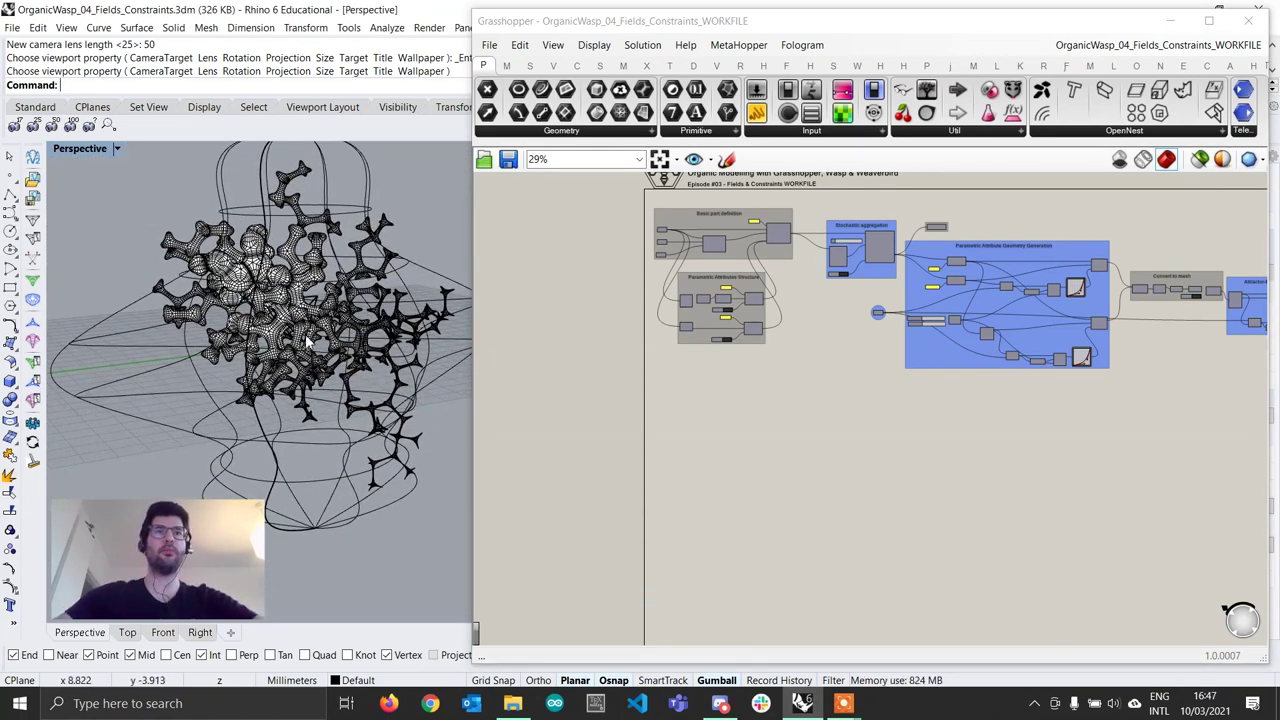
right_drag(307, 342, 310, 318)
click(362, 348)
right_drag(362, 350, 405, 422)
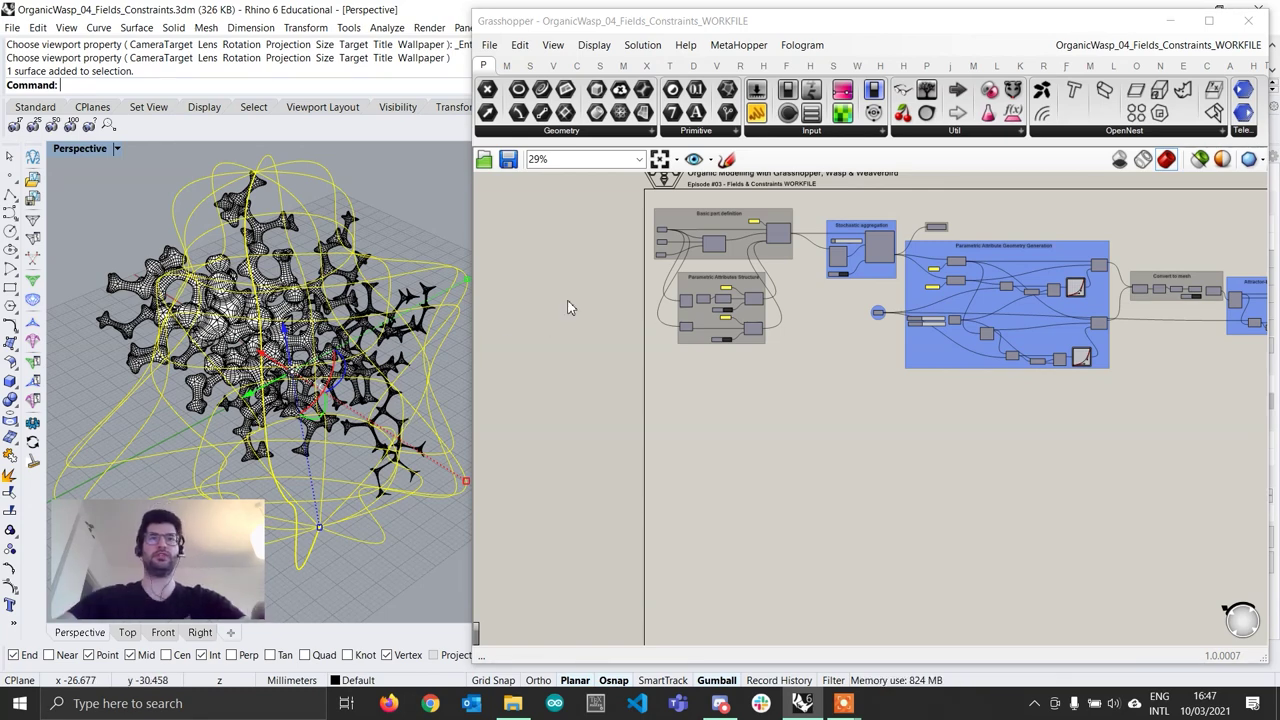
Add a Bifocals component in the empty canvas area beside the definition's title to show component names
scroll(696, 413, up, 3)
scroll(696, 418, up, 3)
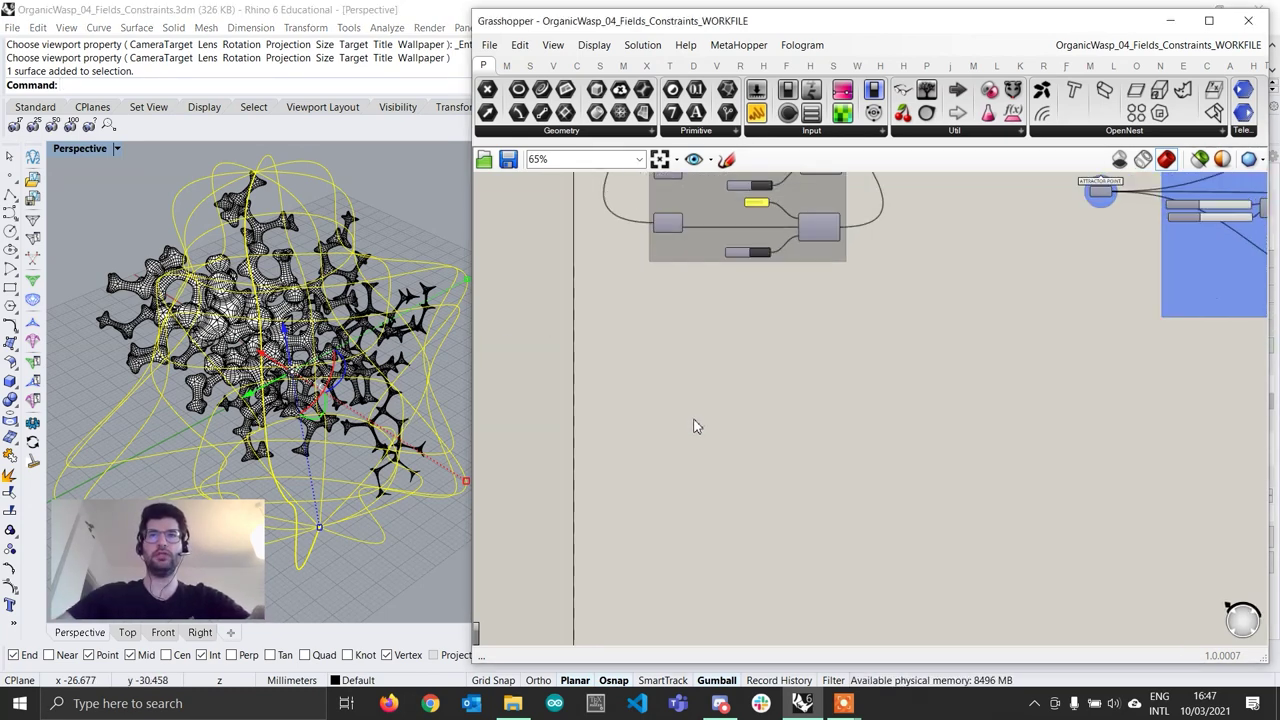
scroll(676, 413, down, 4)
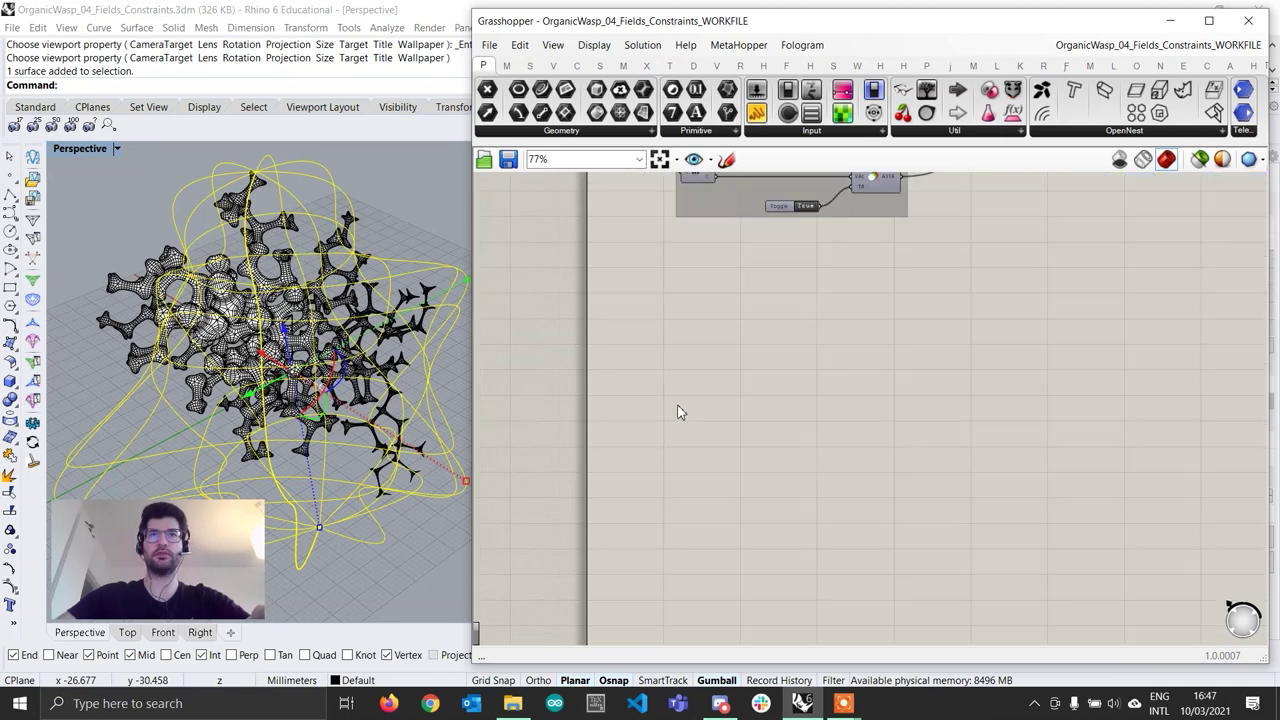
scroll(709, 397, up, 2)
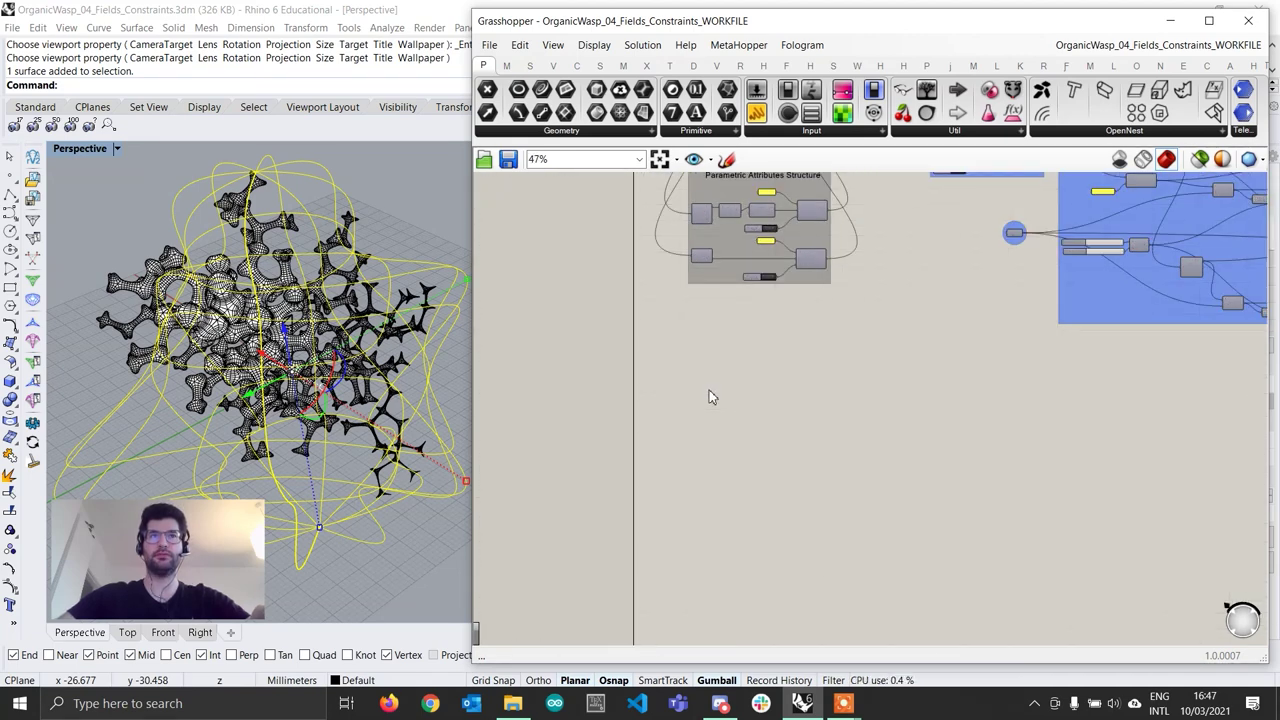
right_drag(724, 331, 748, 563)
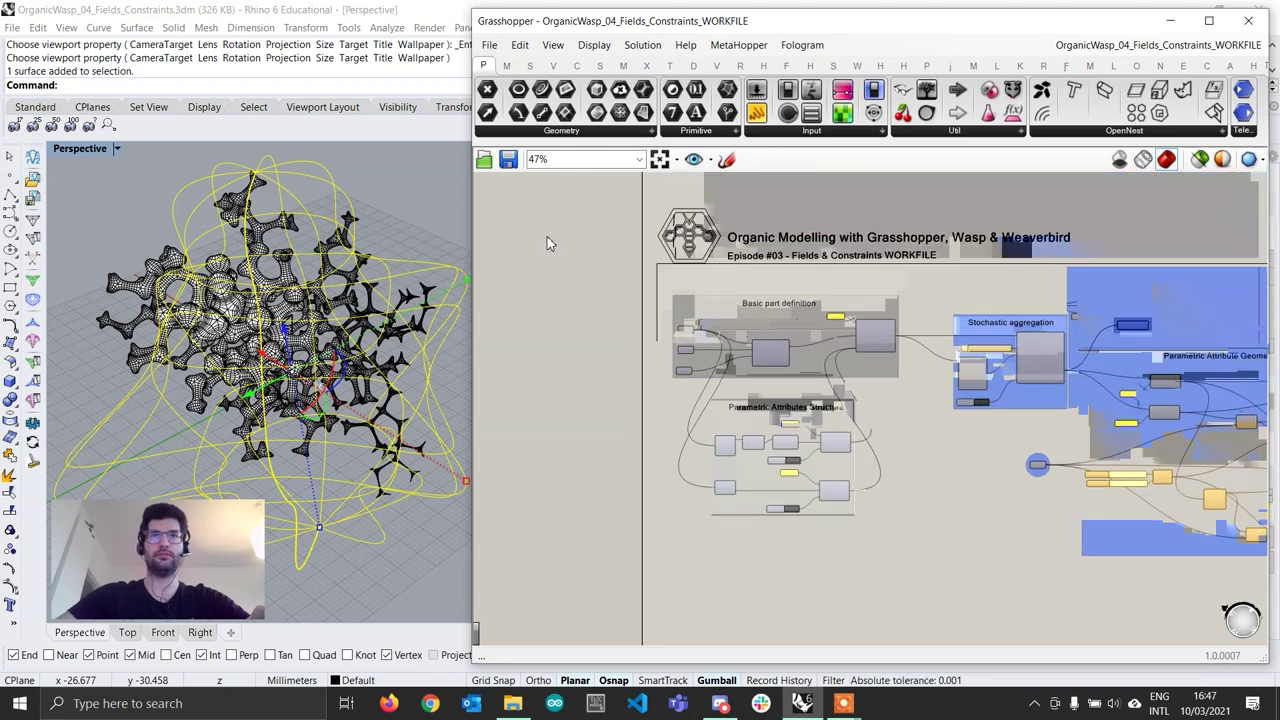
double_click(543, 218)
text(bifo)
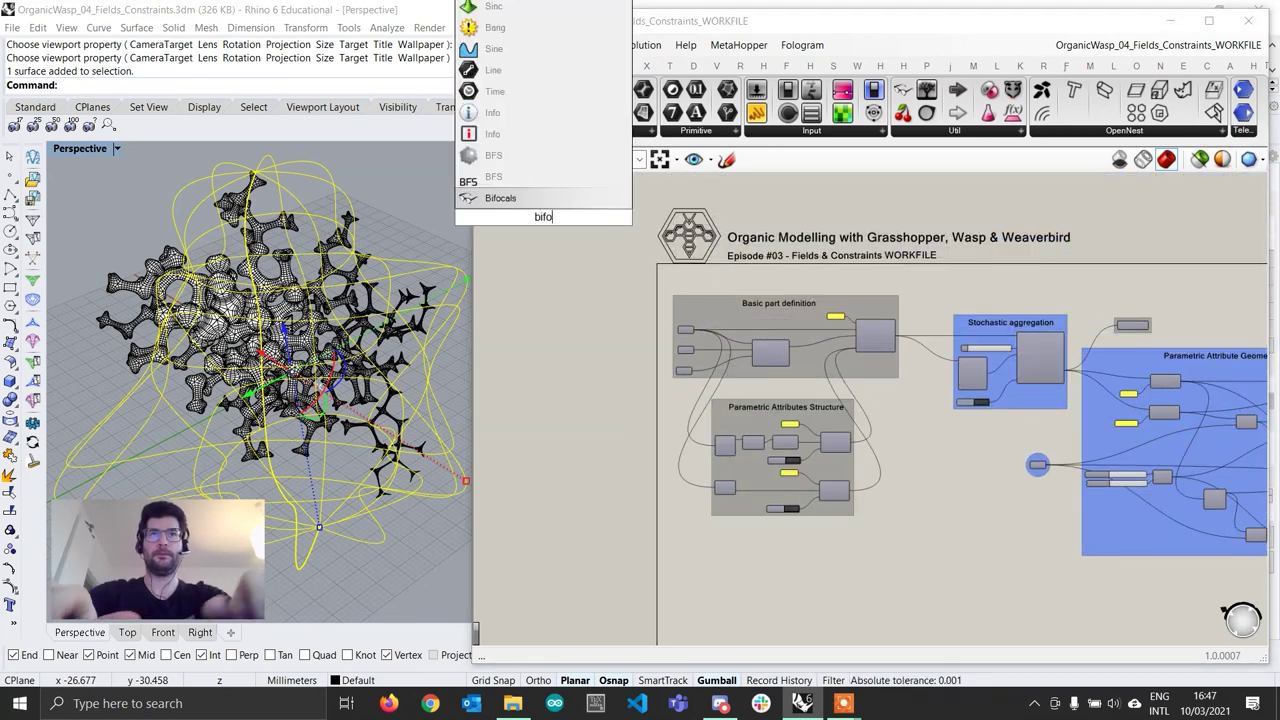
key(Return)
Add a Geometry parameter in the empty area below the Parametric Attributes Structure group
right_drag(861, 590, 846, 448)
scroll(742, 469, up, 2)
scroll(742, 476, up, 1)
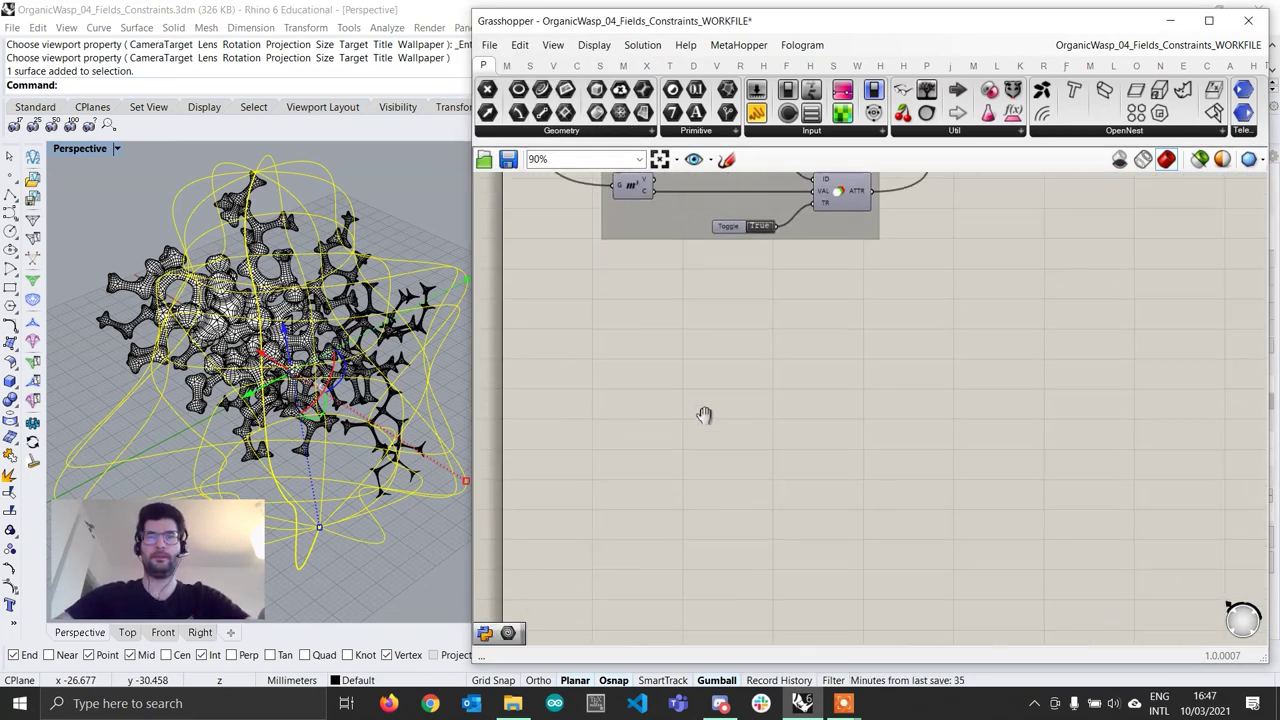
double_click(615, 390)
text(geome)
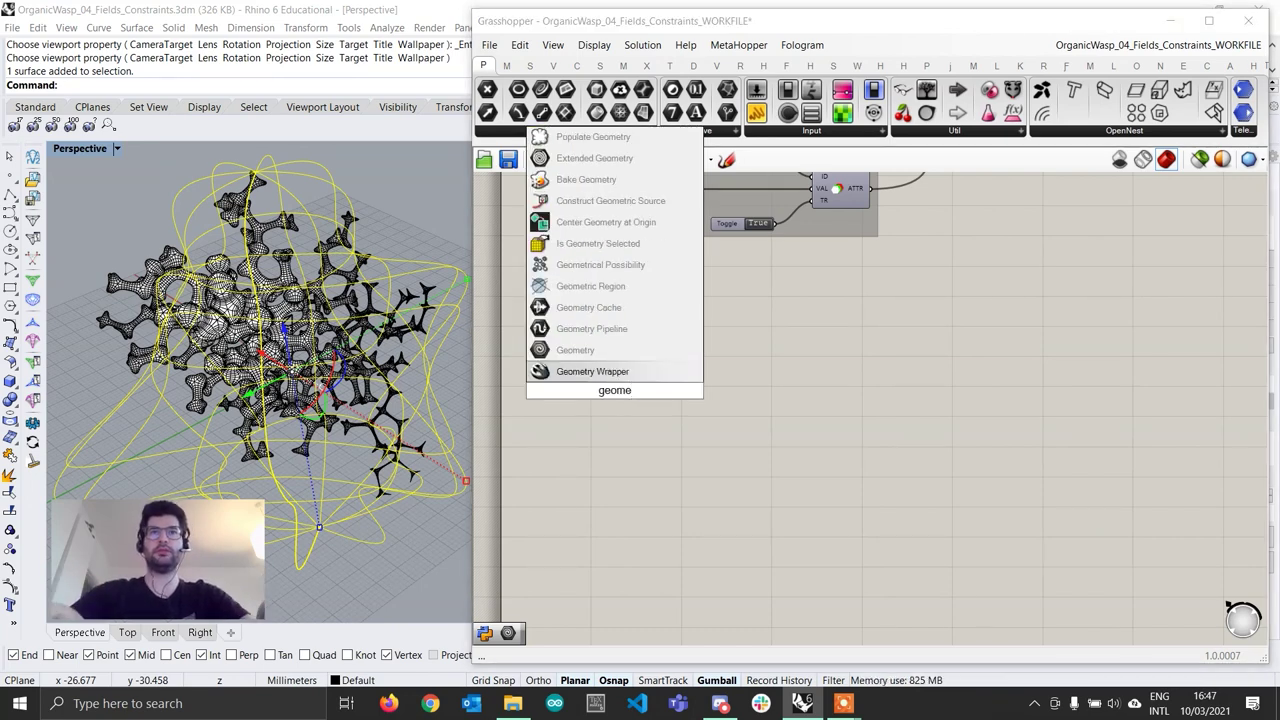
key(Up)
key(Return)
Reference the Rhino boundary surface around the aggregation in the Geometry parameter
scroll(643, 406, up, 1)
right_drag(643, 406, 697, 408)
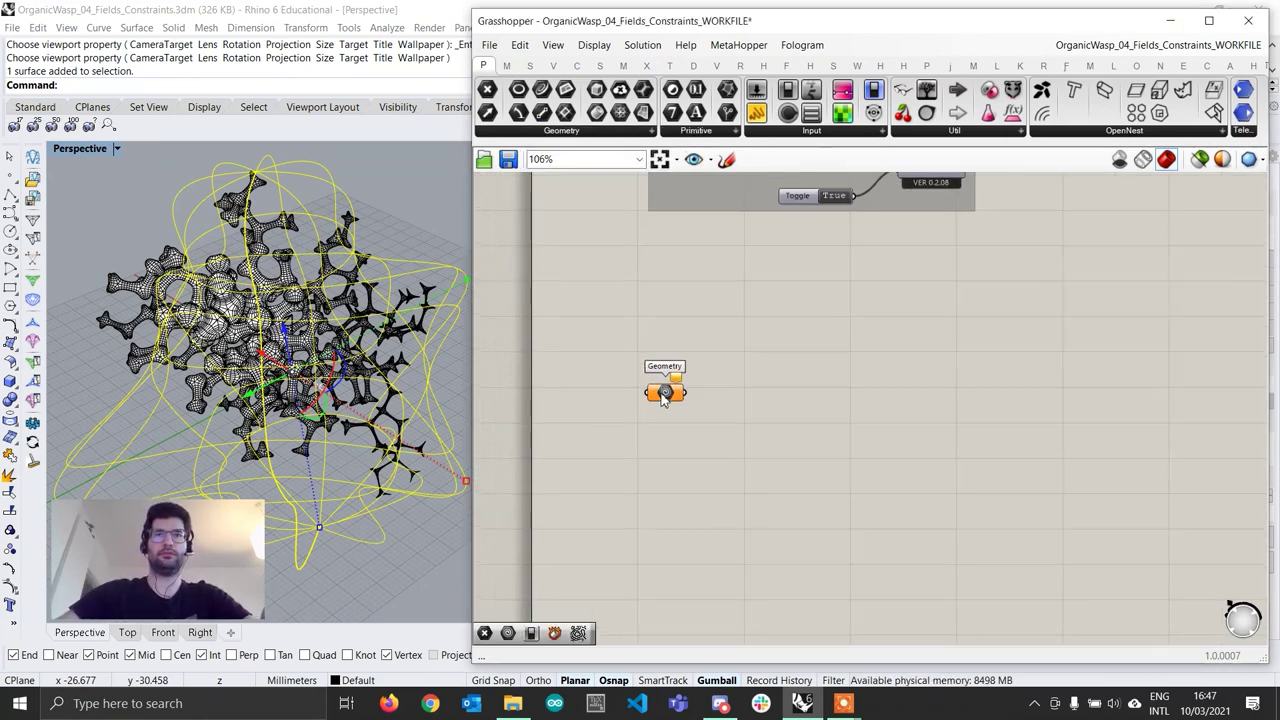
right_click(665, 390)
click(735, 563)
right_drag(362, 216, 420, 258)
click(420, 258)
Hide the original boundary surface in Rhino and check its preview through the Geometry parameter
scroll(347, 345, down, 4)
right_drag(353, 352, 347, 390)
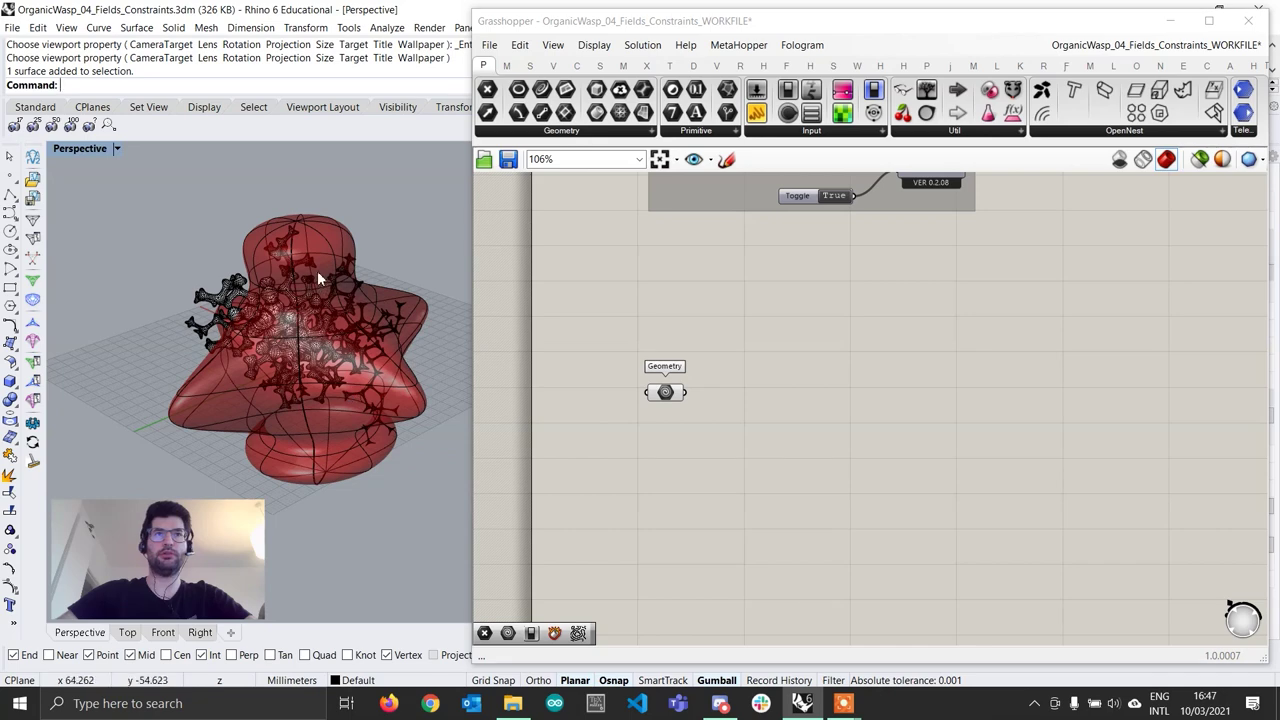
click(336, 241)
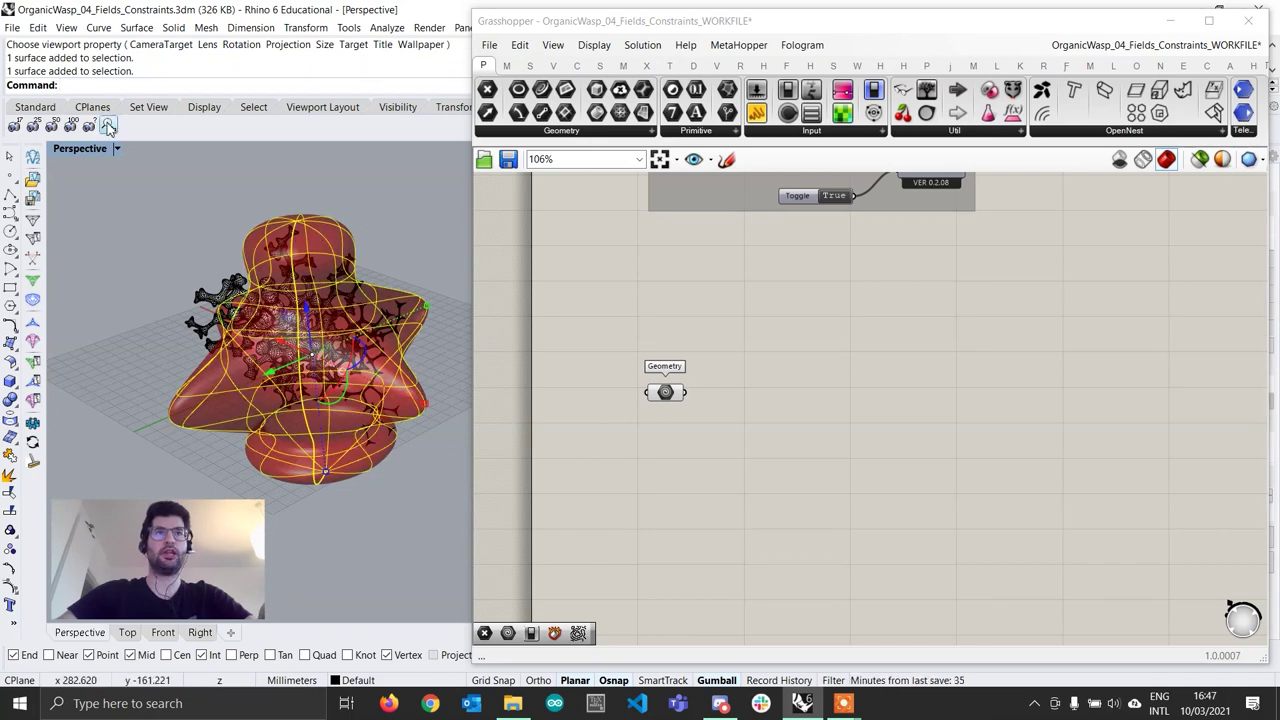
click(38, 108)
click(407, 124)
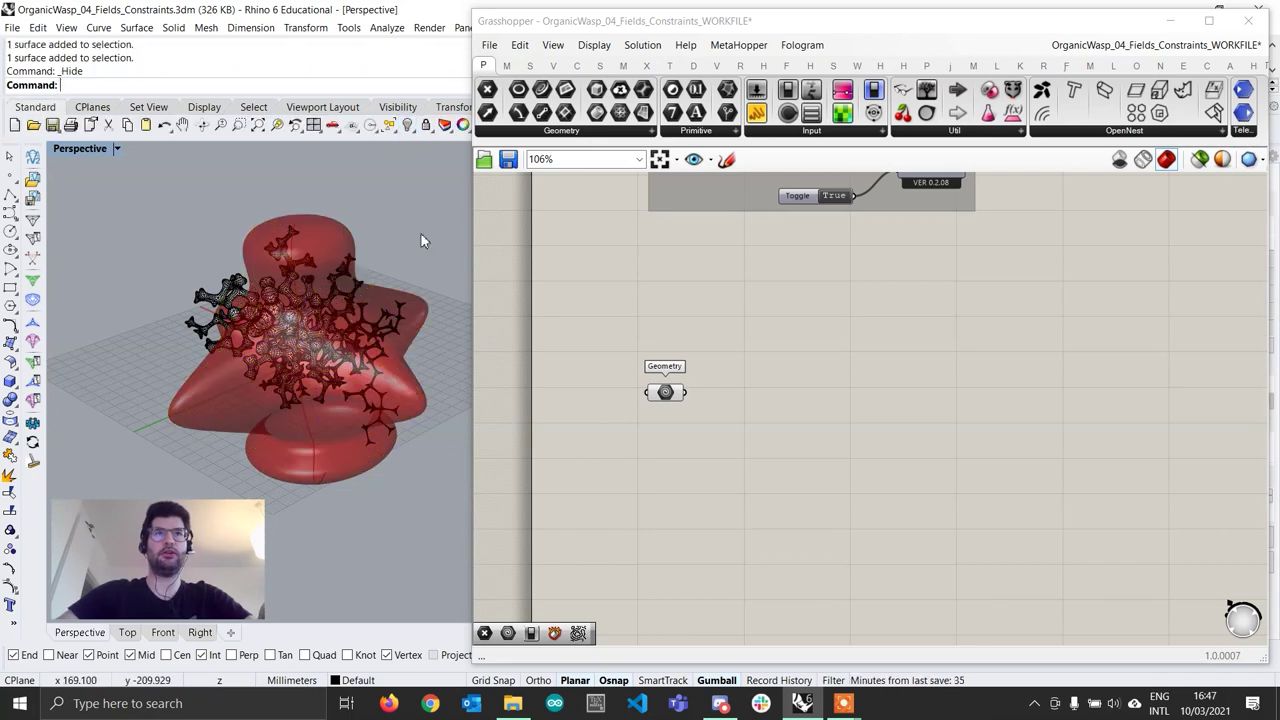
scroll(378, 401, up, 3)
right_drag(378, 401, 388, 336)
click(775, 430)
click(667, 398)
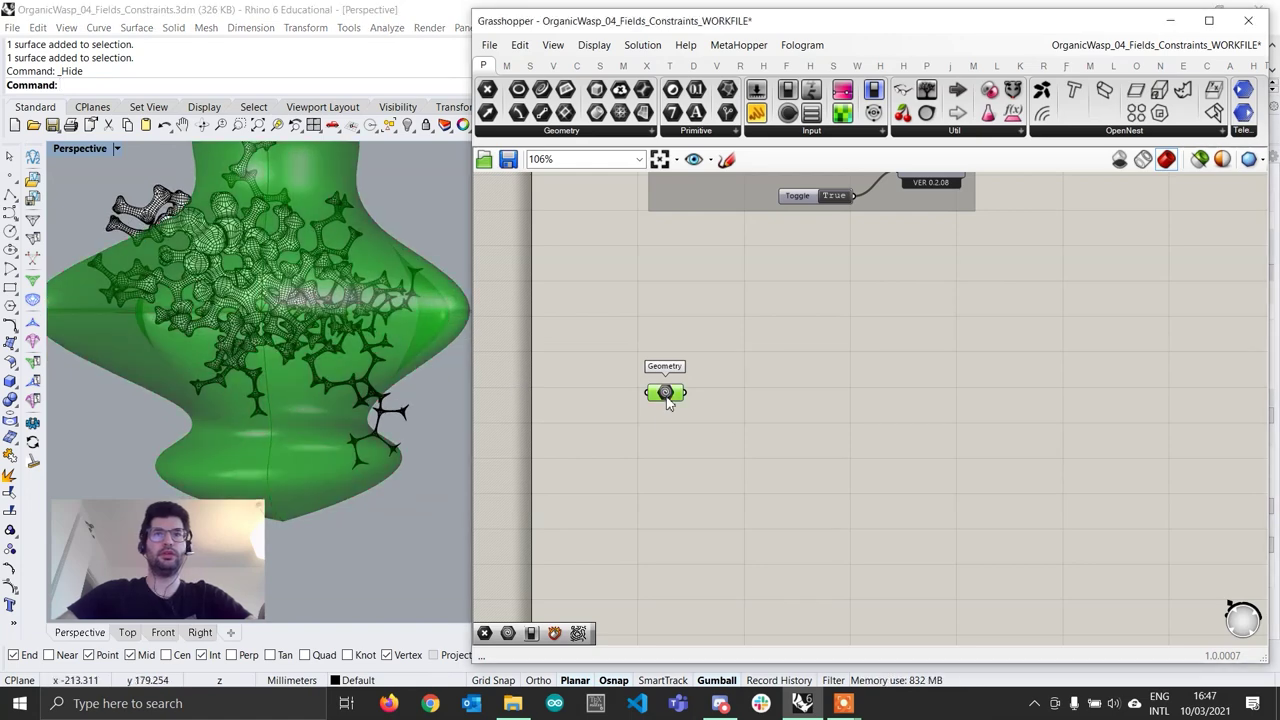
mouse_move(667, 399)
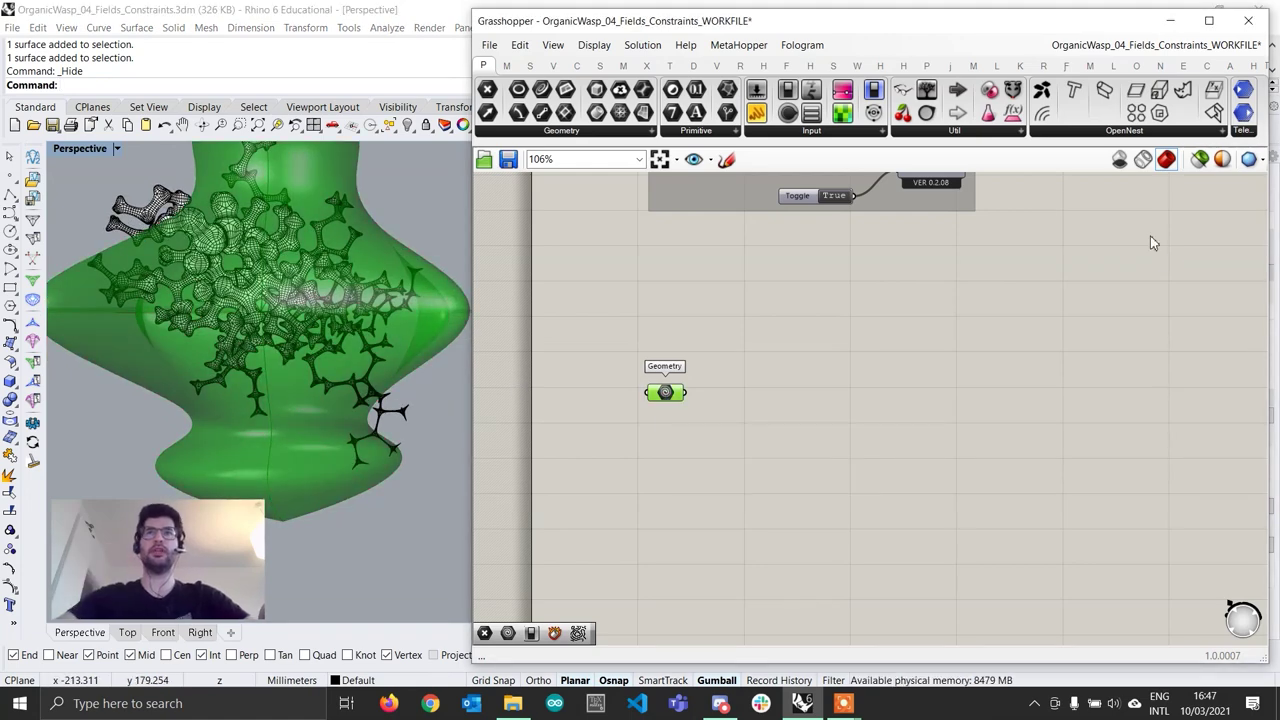
Place a Wasp_Field Points component beside the Geometry parameter
click(857, 65)
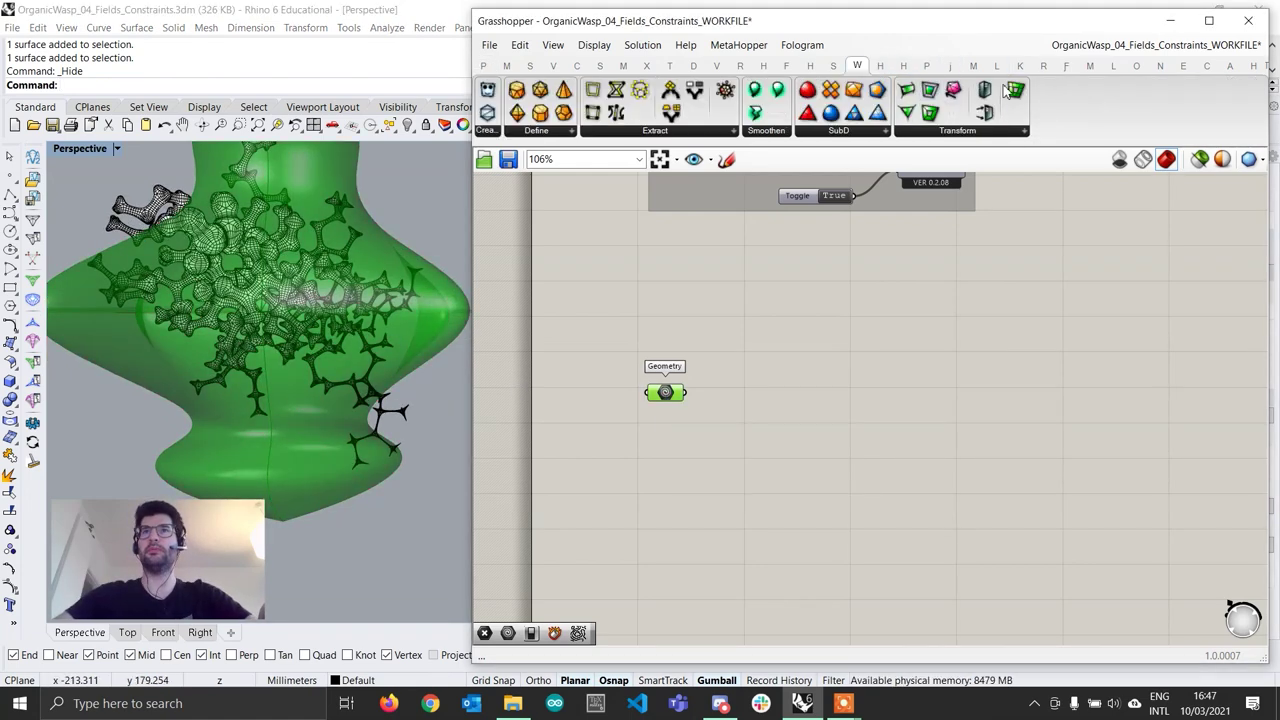
click(1209, 20)
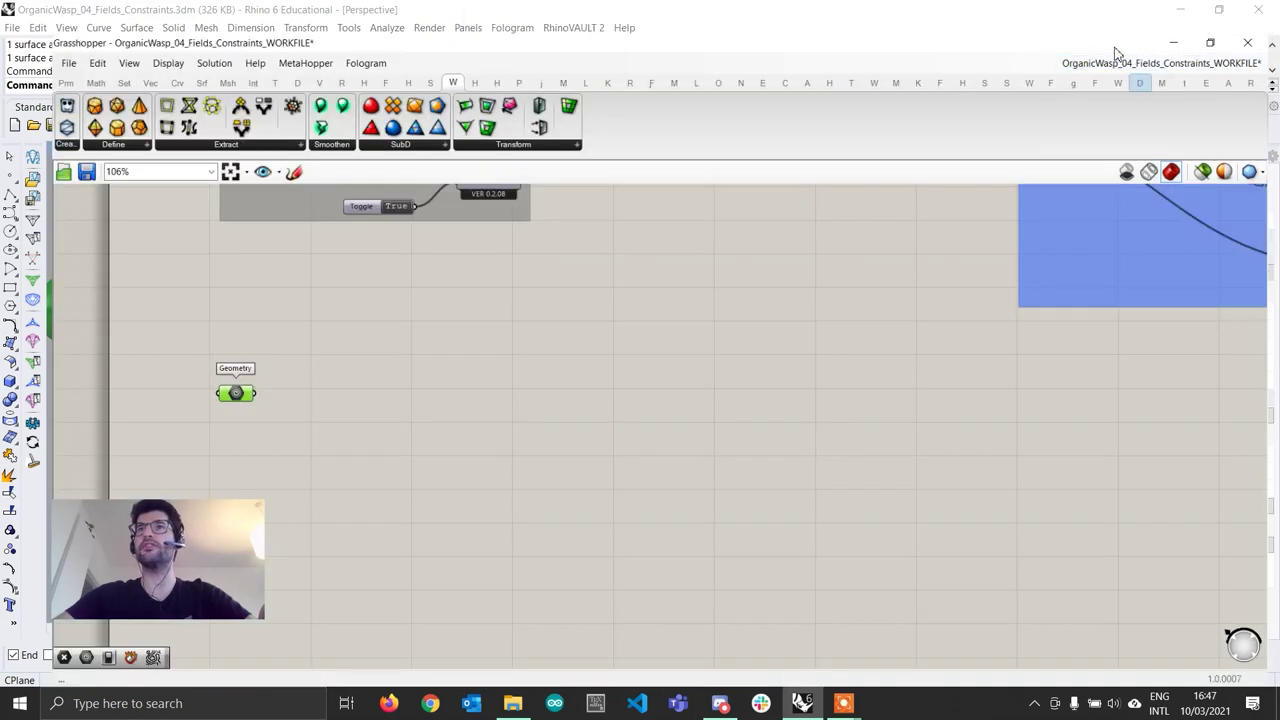
click(870, 53)
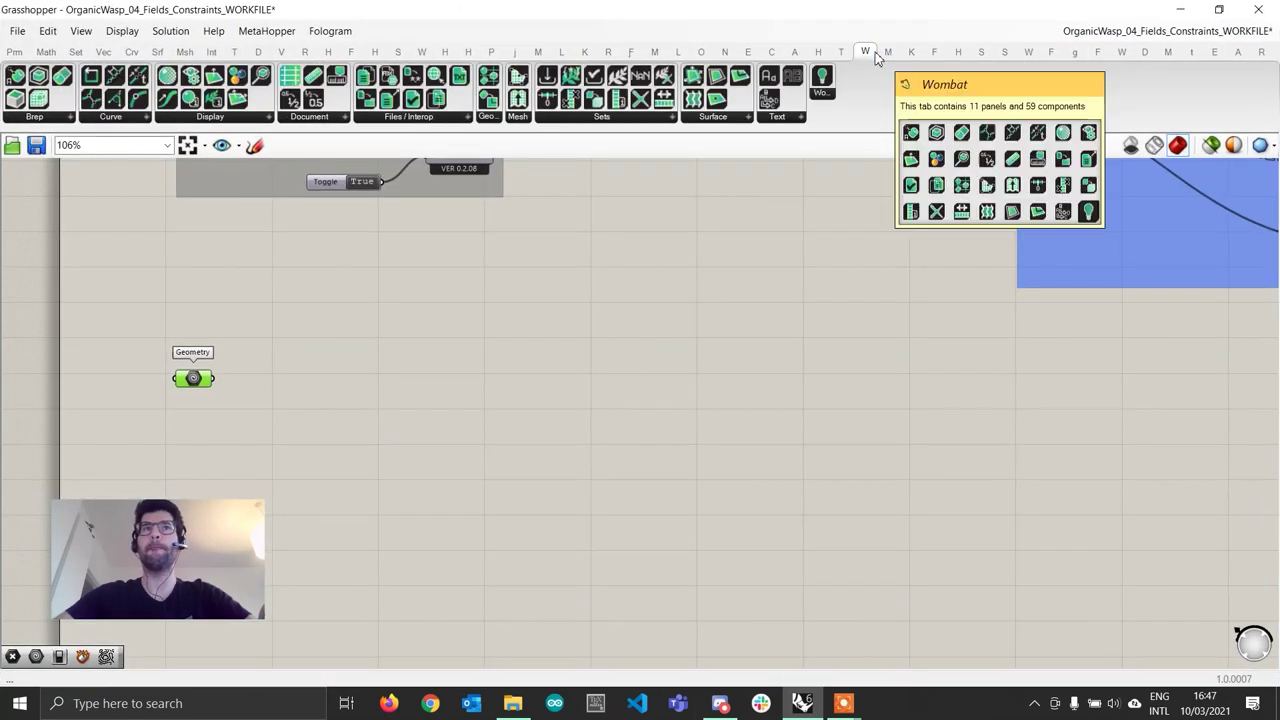
click(1030, 52)
click(1218, 9)
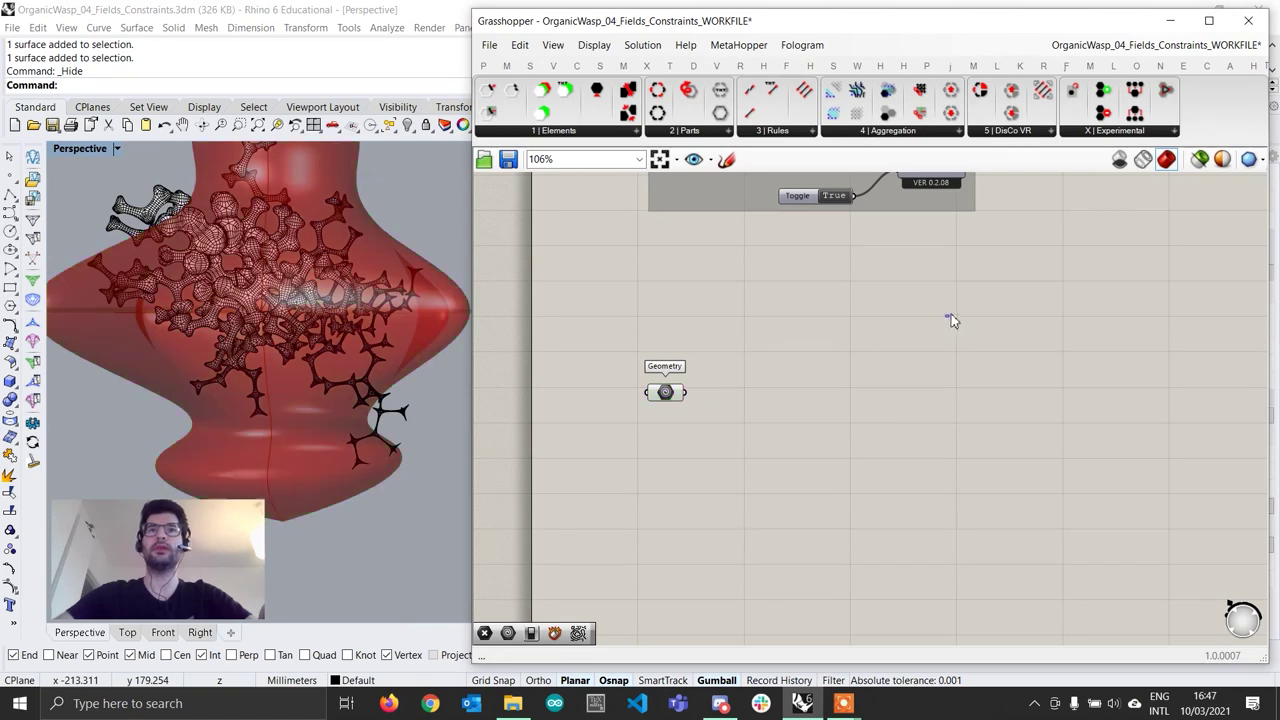
drag(674, 393, 679, 391)
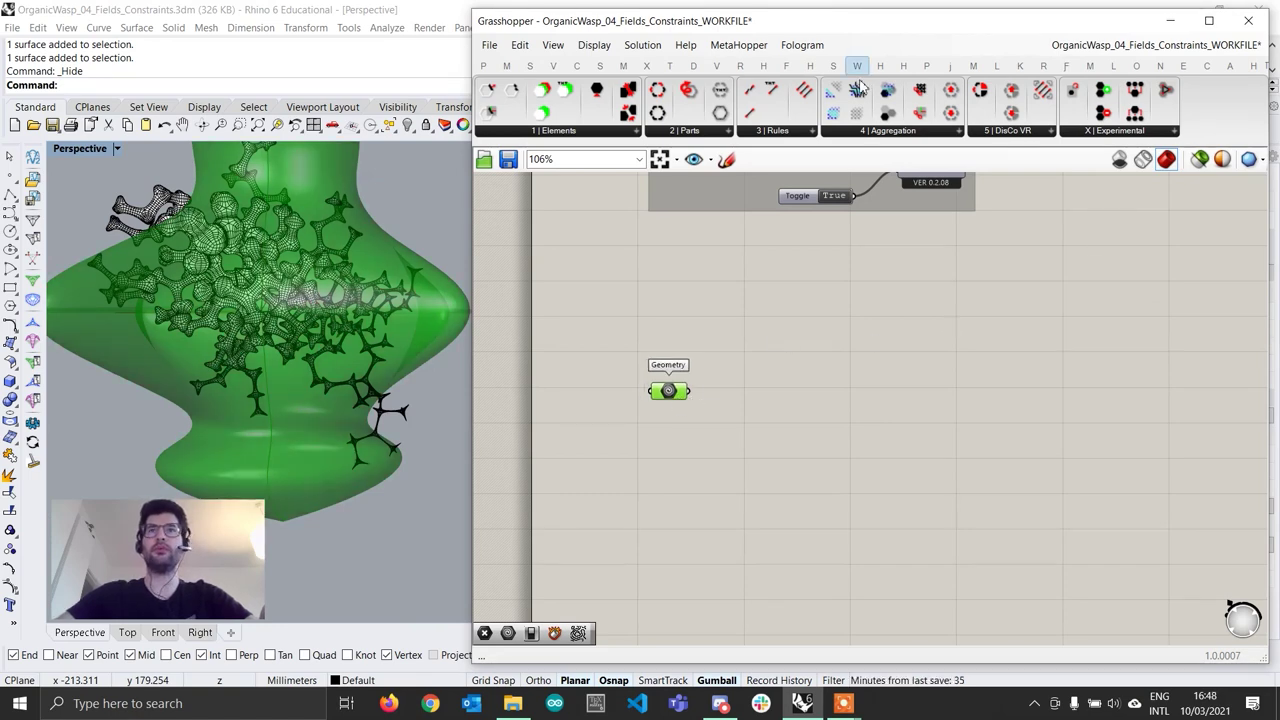
click(886, 132)
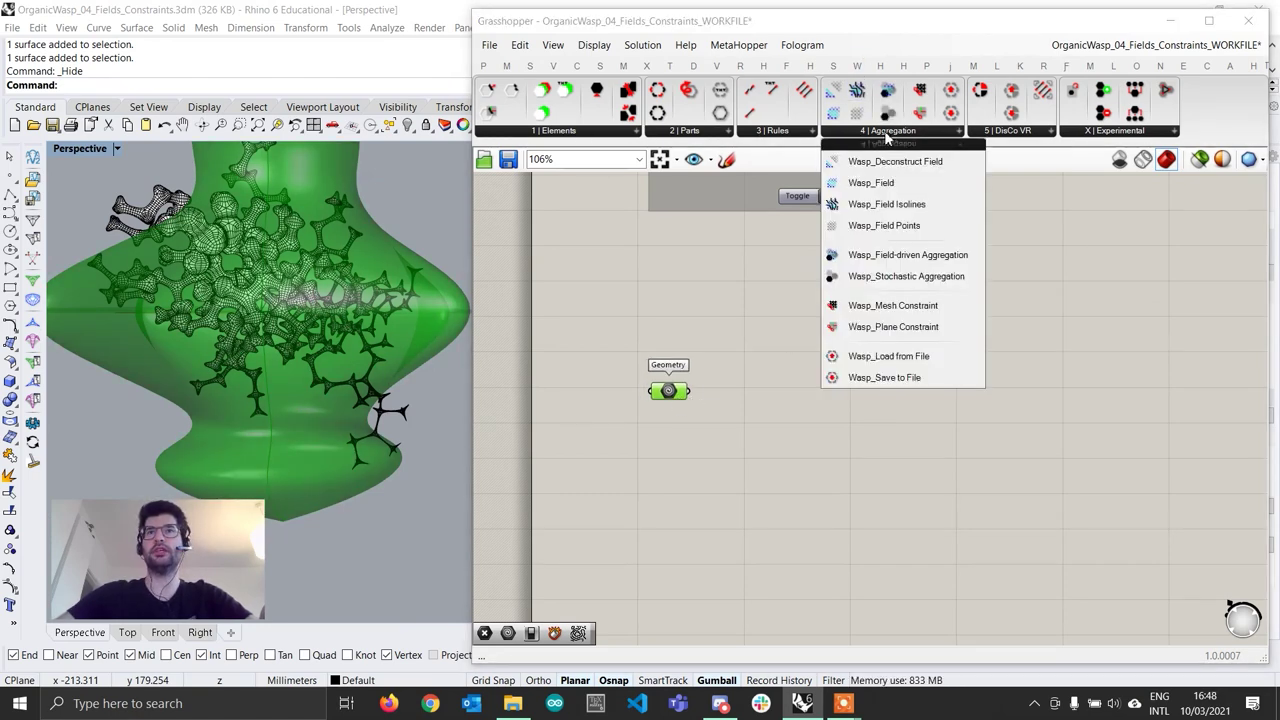
click(884, 226)
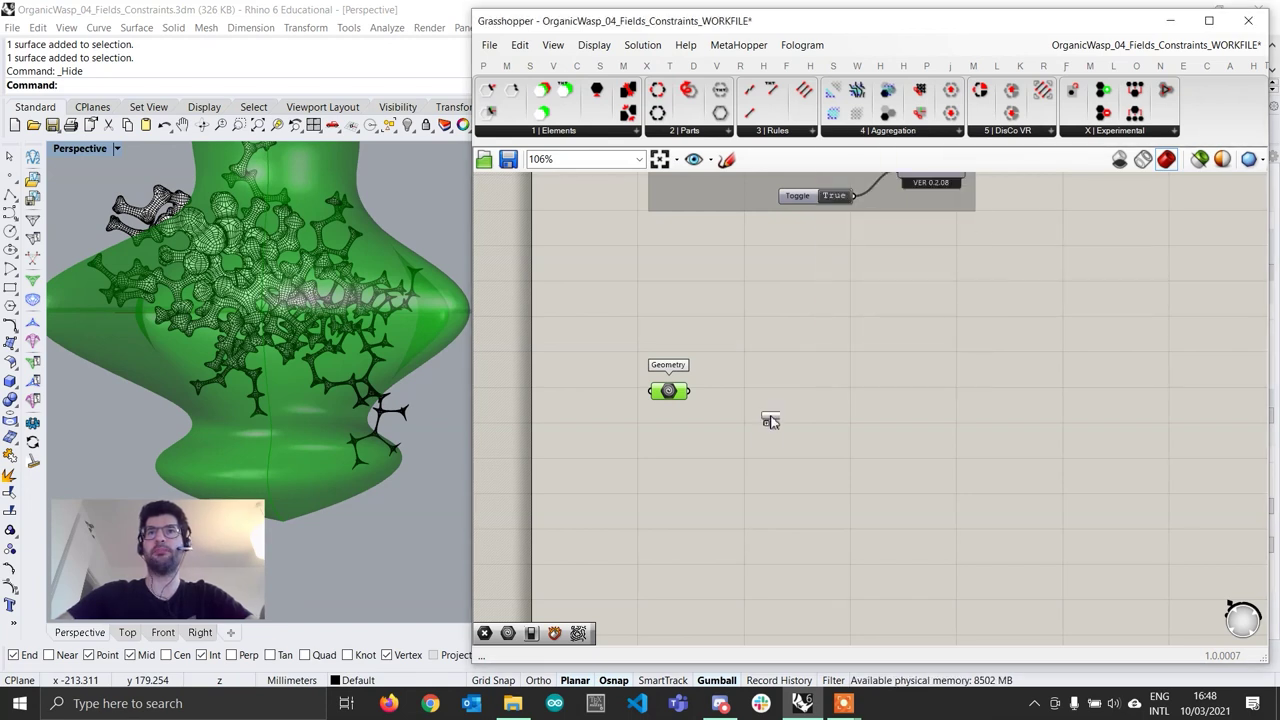
click(800, 420)
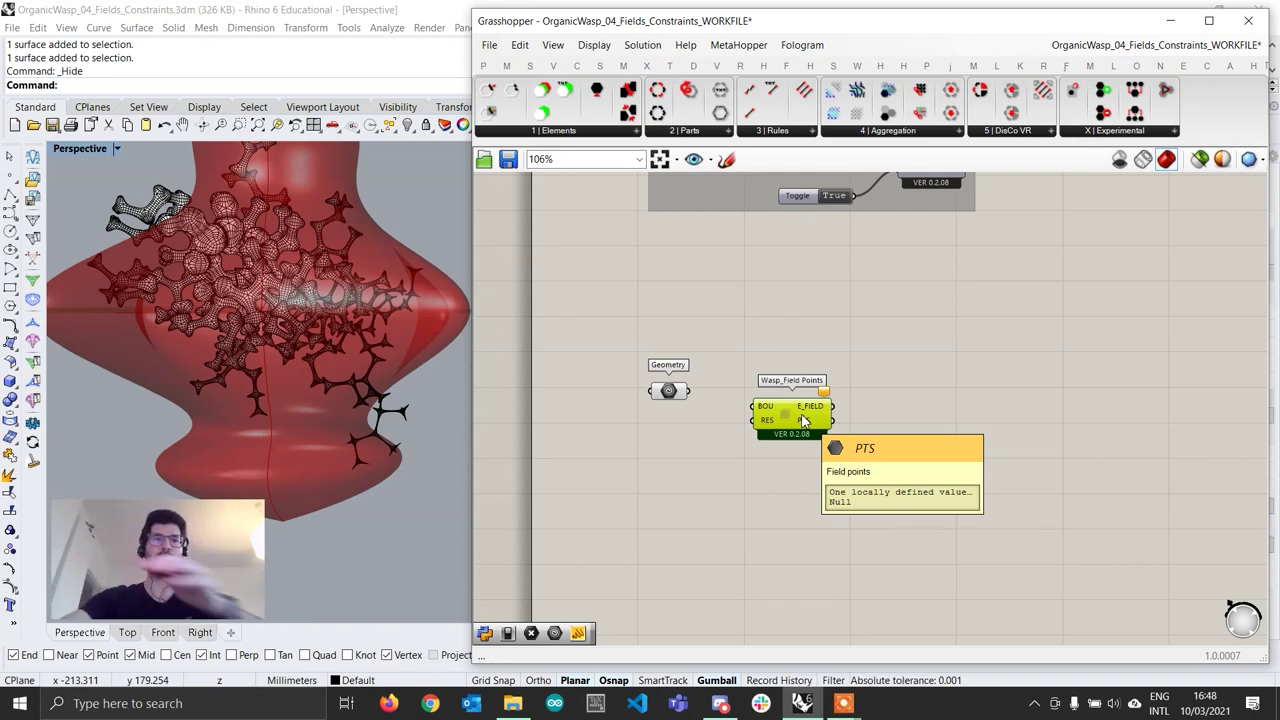
Connect the Geometry parameter to the BOU input of Wasp_Field Points and inspect the generated point grid
scroll(755, 420, up, 1)
drag(678, 388, 840, 444)
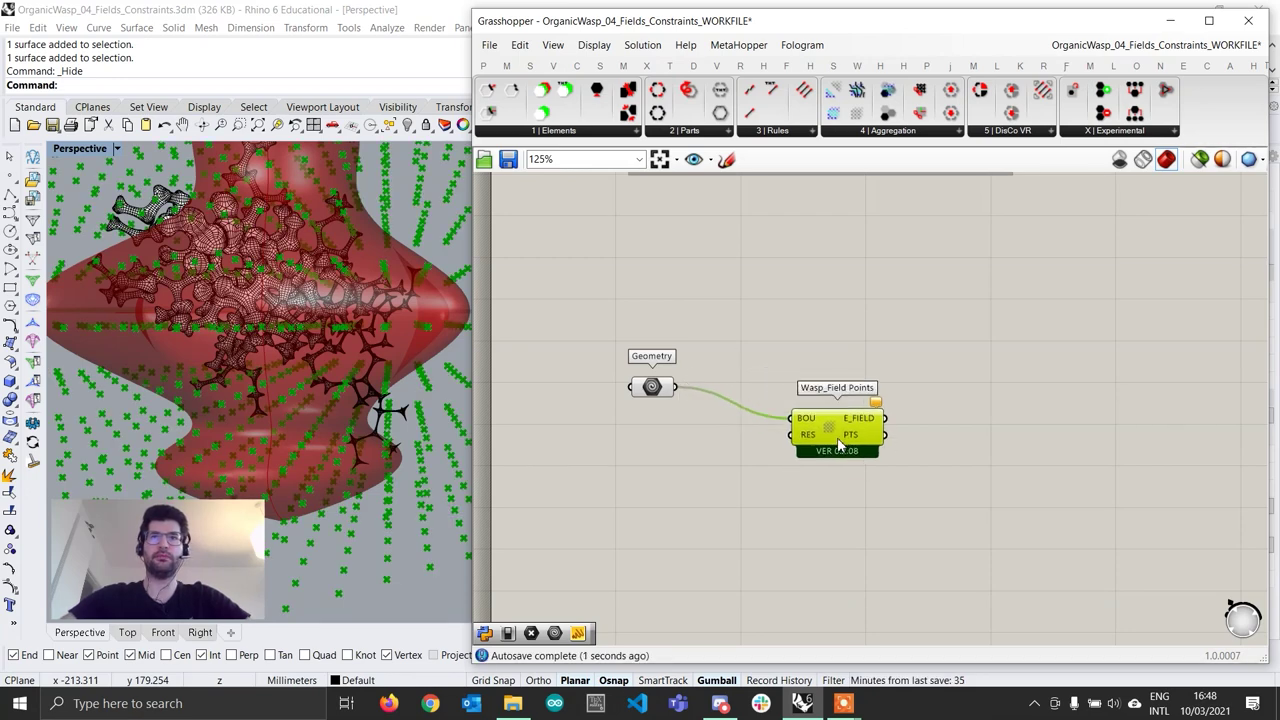
scroll(335, 359, down, 5)
right_drag(337, 362, 362, 392)
drag(877, 417, 860, 421)
mouse_move(862, 423)
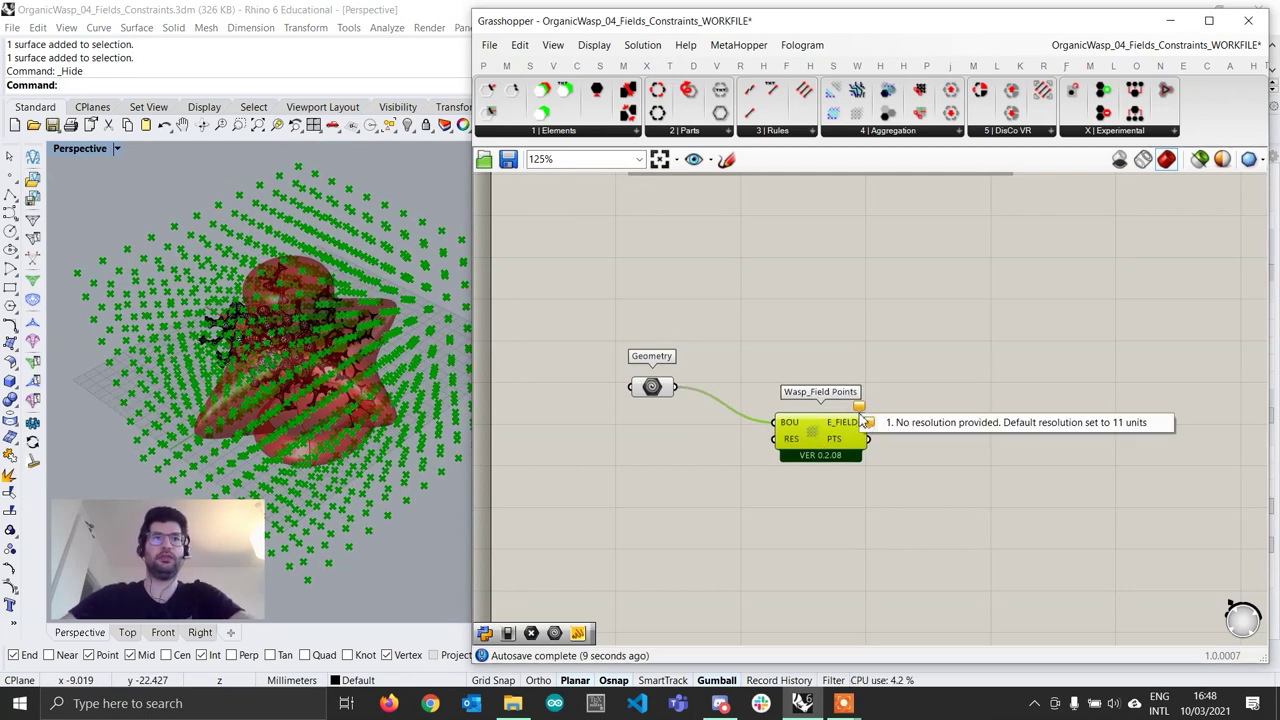
mouse_move(323, 398)
right_down()
mouse_move(320, 290)
mouse_move(280, 390)
mouse_move(300, 365)
mouse_move(330, 380)
right_up()
scroll(655, 460, up, 1)
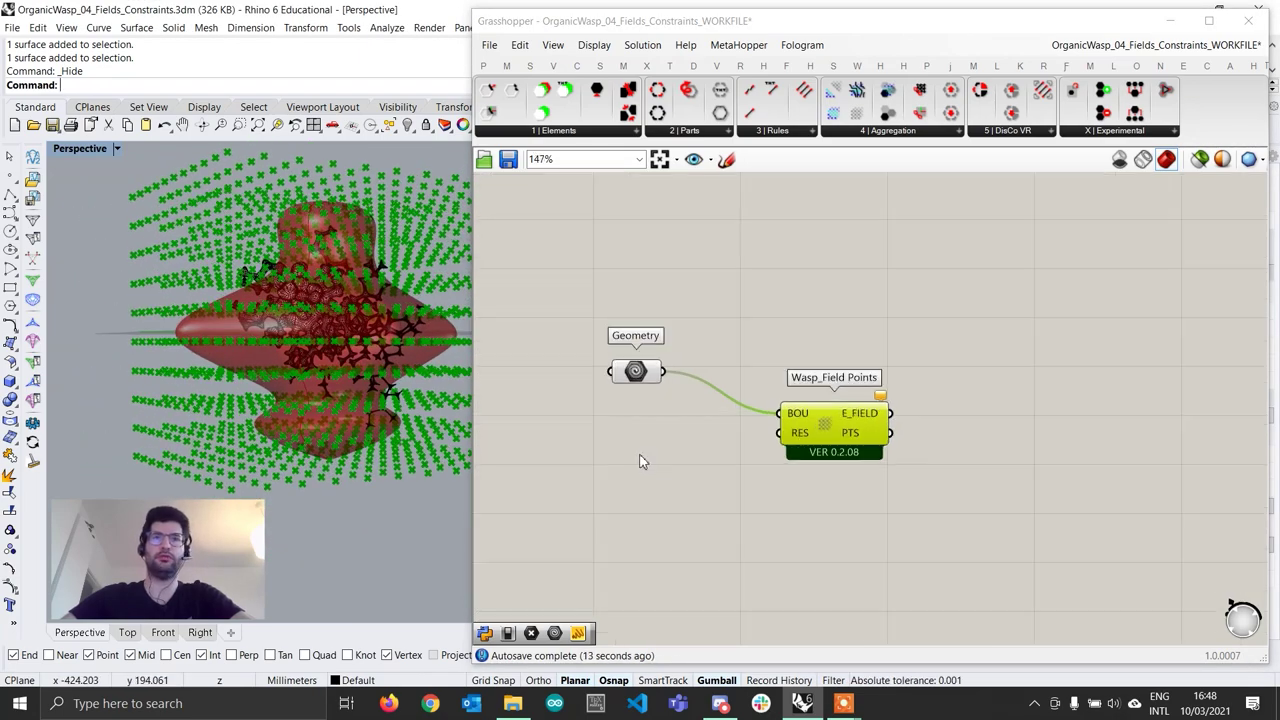
Add a number slider set to 5 and connect it to the RES input of Wasp_Field Points
click(644, 460)
double_click(644, 460)
text(5)
key(Return)
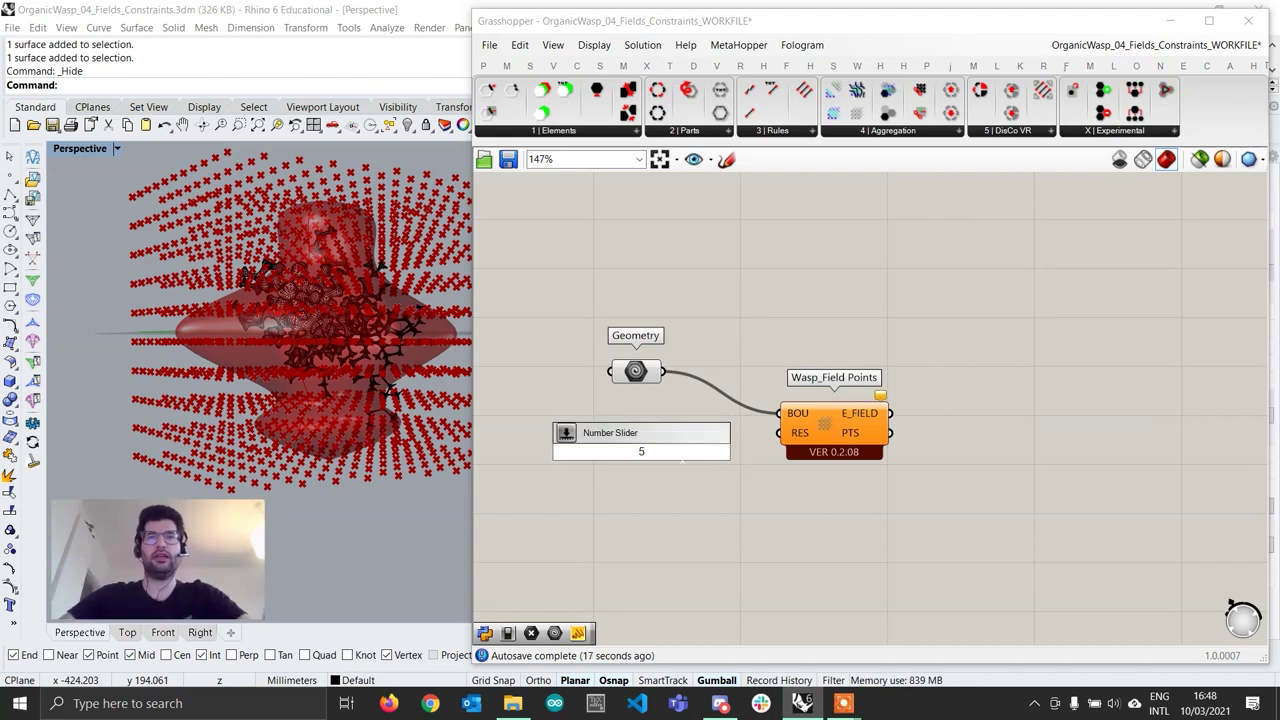
mouse_move(731, 458)
mouse_down()
mouse_move(777, 442)
mouse_move(730, 453)
mouse_up()
click(836, 427)
mouse_move(385, 358)
right_down()
mouse_move(281, 348)
mouse_move(257, 329)
mouse_move(380, 323)
mouse_move(267, 362)
mouse_move(305, 360)
mouse_move(336, 402)
mouse_move(401, 337)
mouse_move(381, 367)
right_up()
click(951, 457)
scroll(404, 362, down, 2)
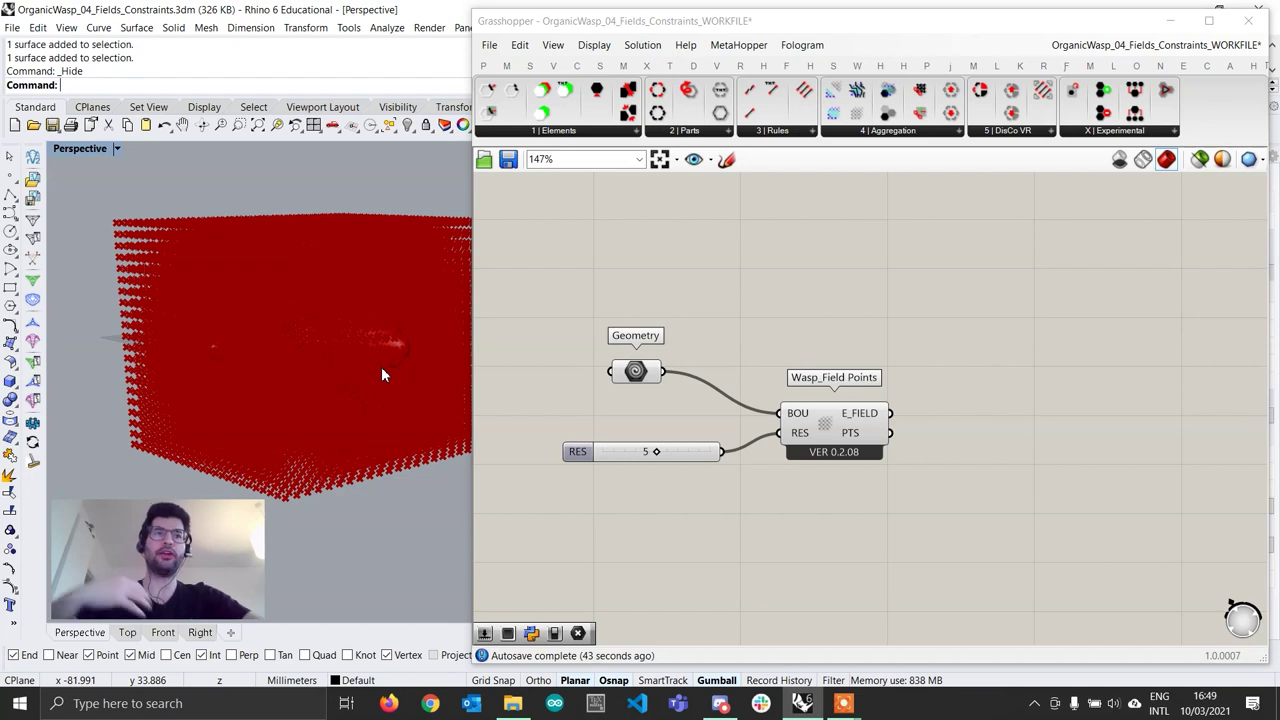
Add a Pull Point component and place it beyond the output side of Wasp_Field Points
right_drag(826, 466, 771, 423)
drag(788, 384, 777, 380)
click(918, 407)
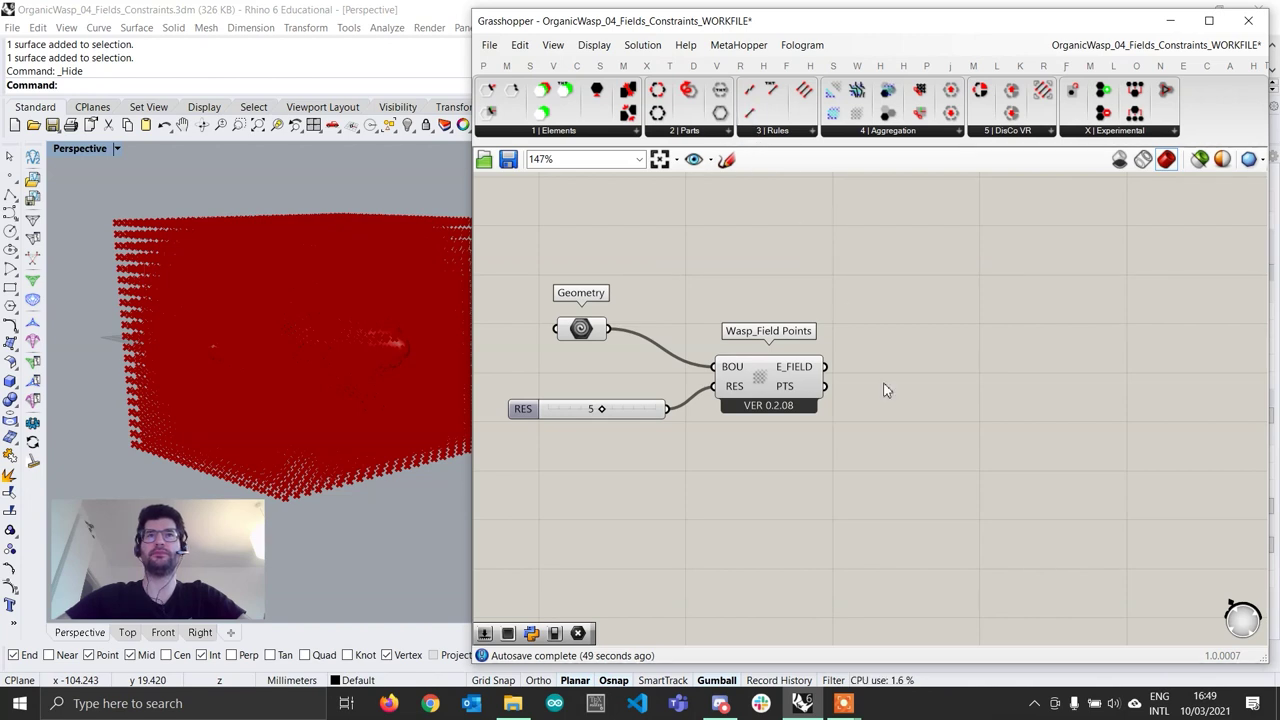
double_click(822, 481)
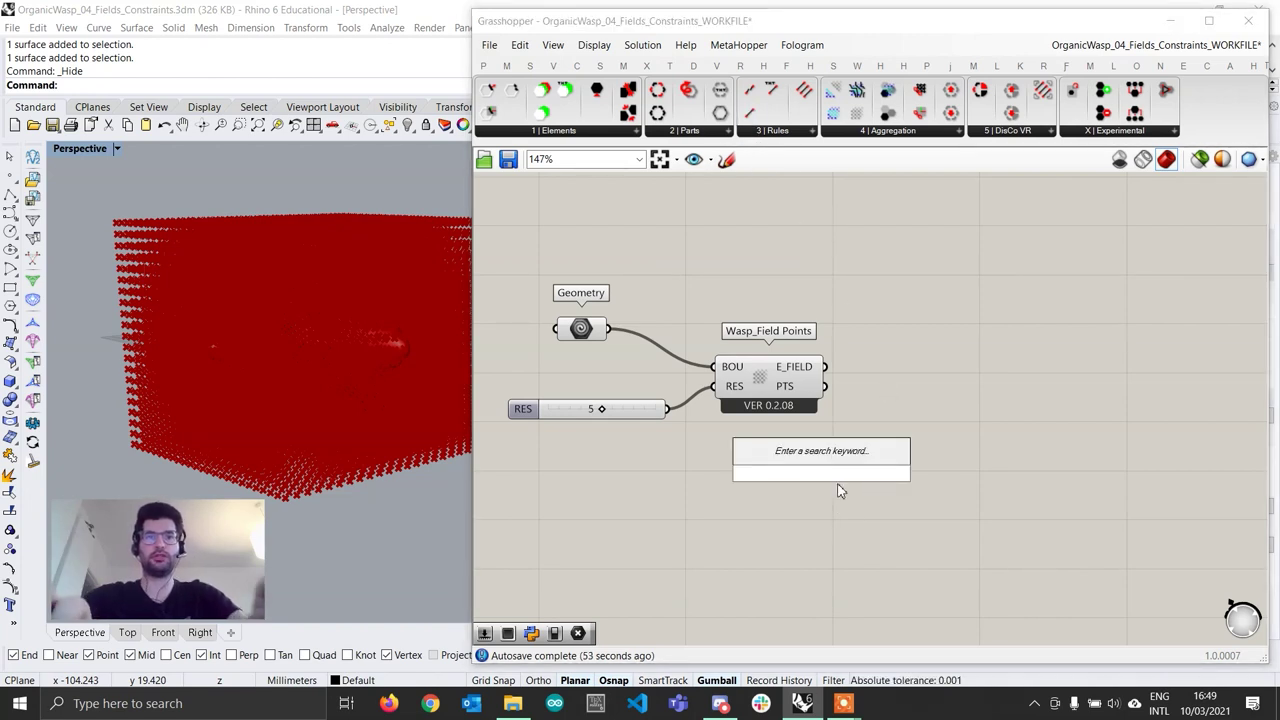
text(pull po)
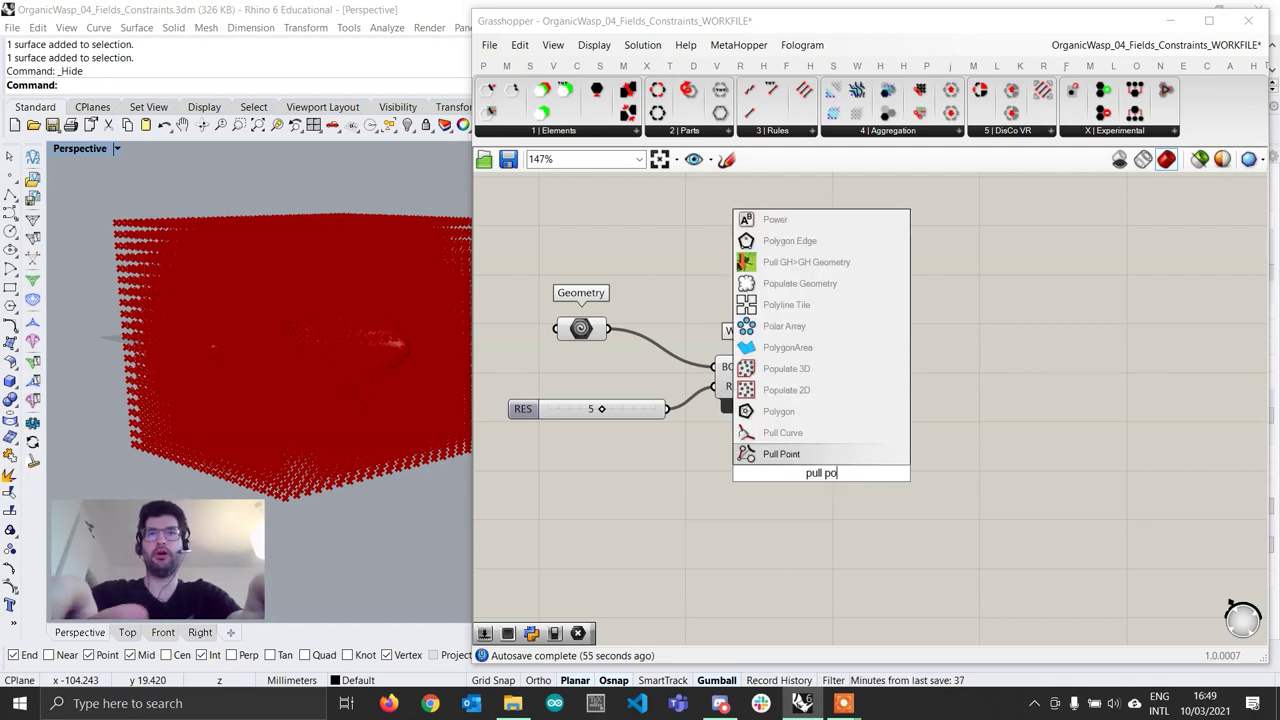
key(Return)
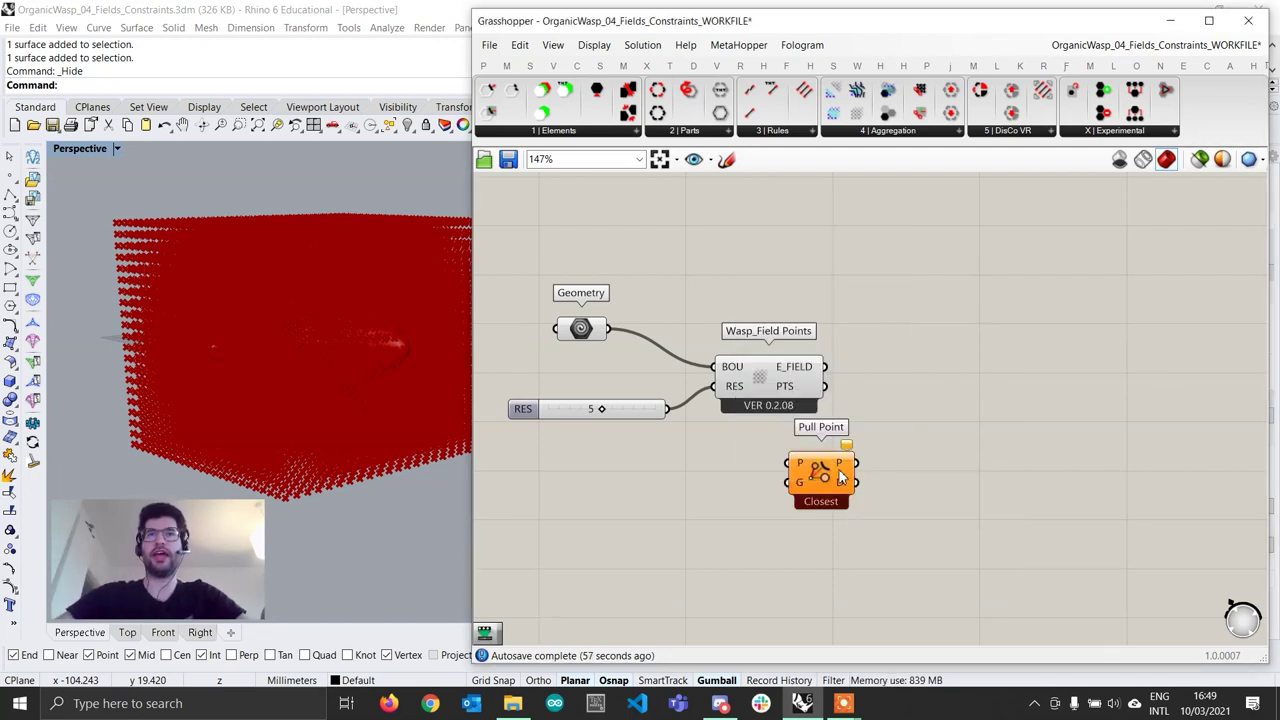
drag(840, 475, 930, 478)
Connect the field's PTS output to Pull Point's P input and the Geometry parameter to its G input
click(770, 398)
click(590, 330)
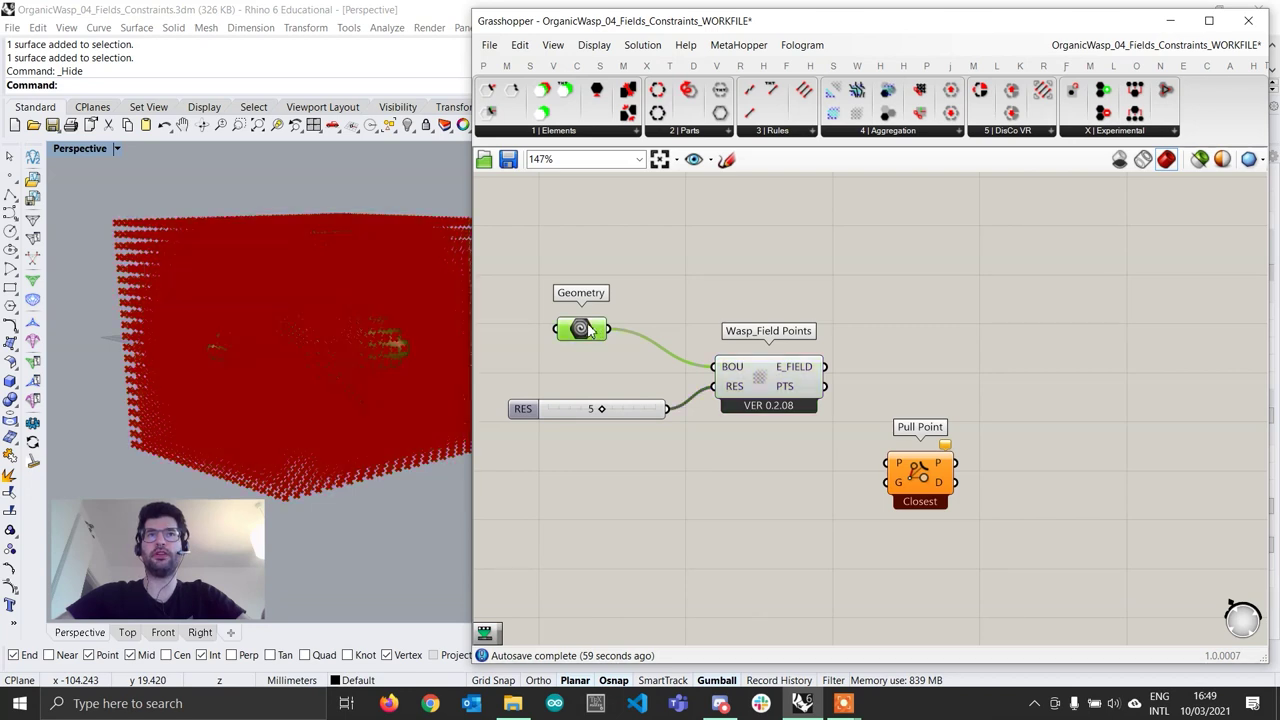
click(876, 405)
drag(837, 386, 952, 484)
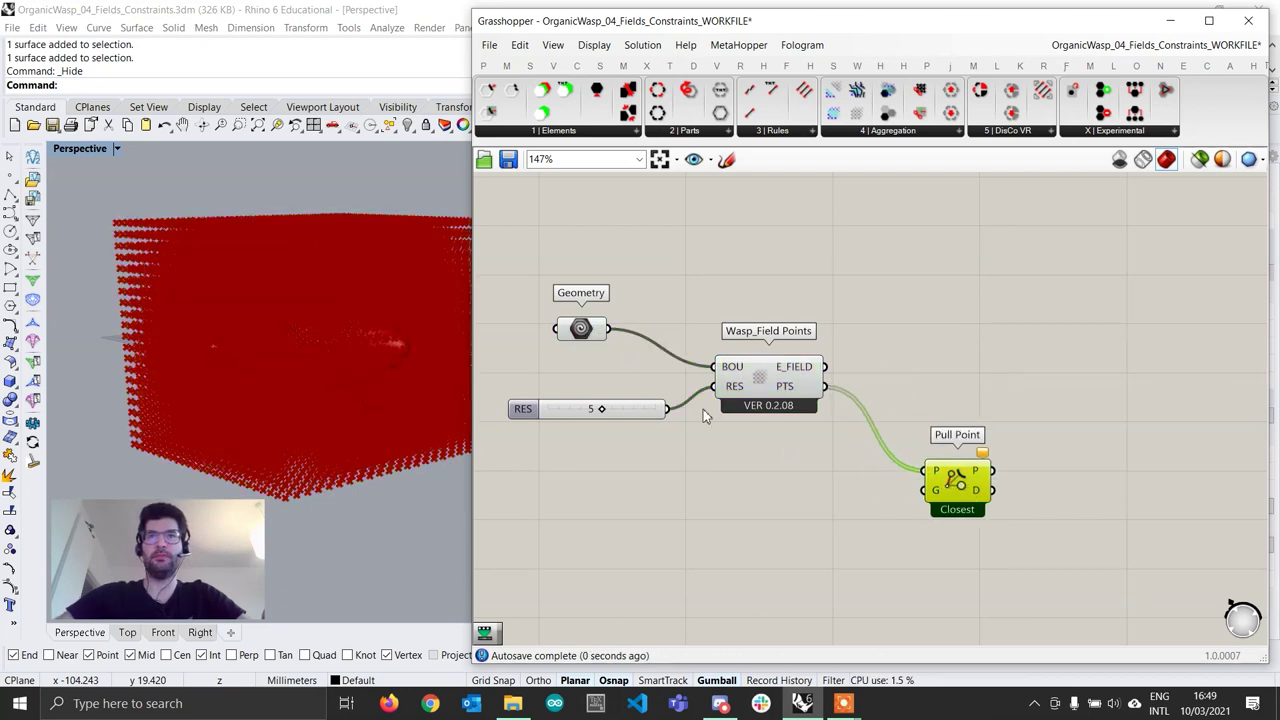
drag(612, 333, 967, 500)
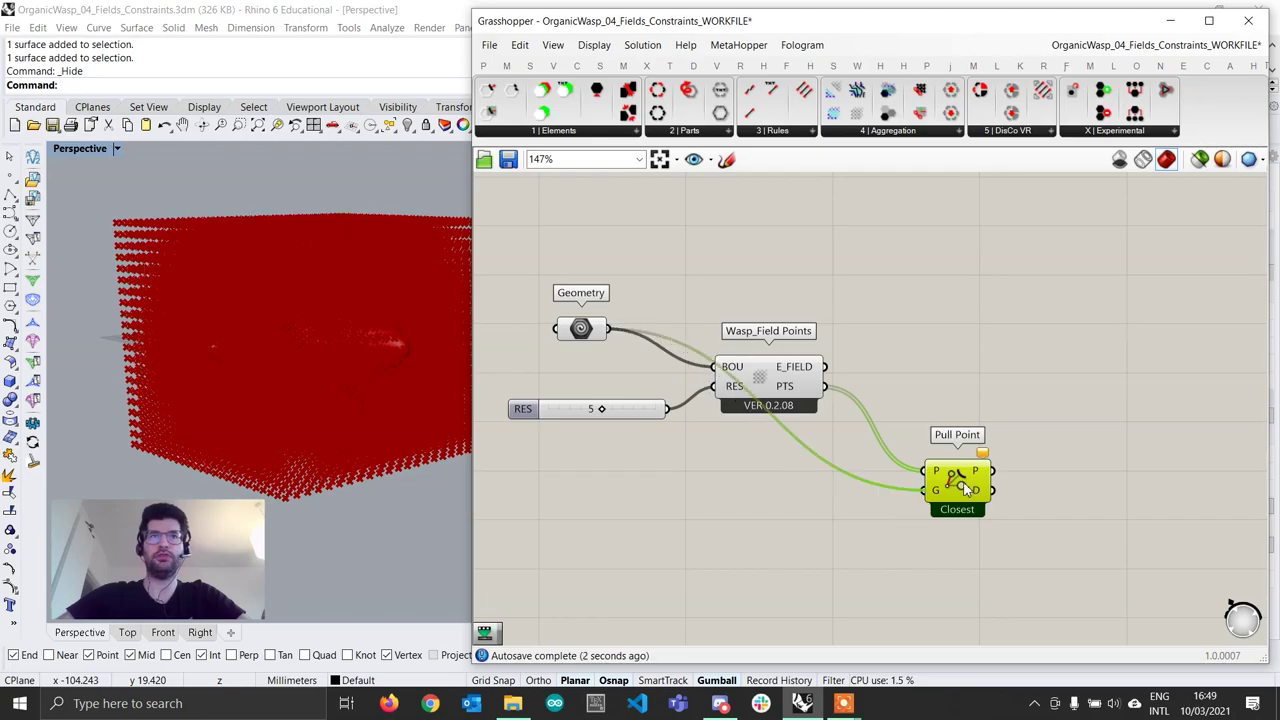
Add a Remap Numbers component beyond Pull Point and connect Pull Point's D output to its V input
scroll(346, 341, up, 5)
right_drag(340, 348, 360, 300)
right_drag(977, 509, 837, 456)
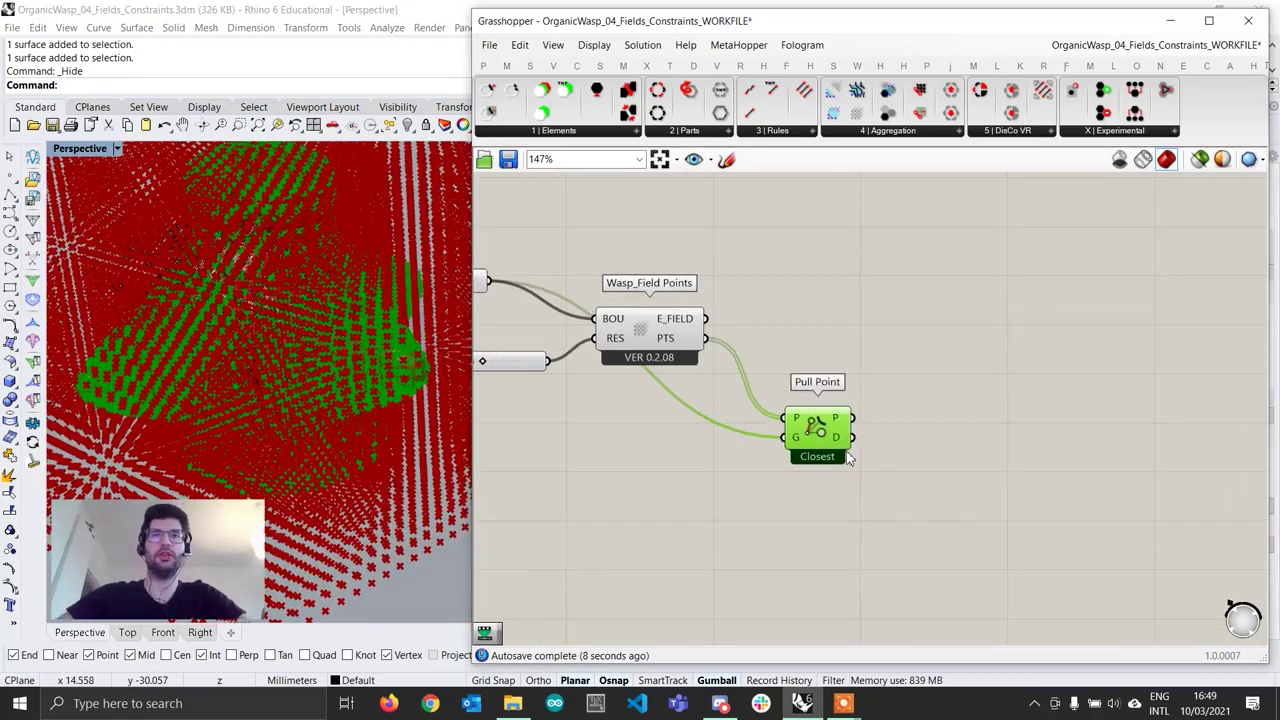
click(995, 474)
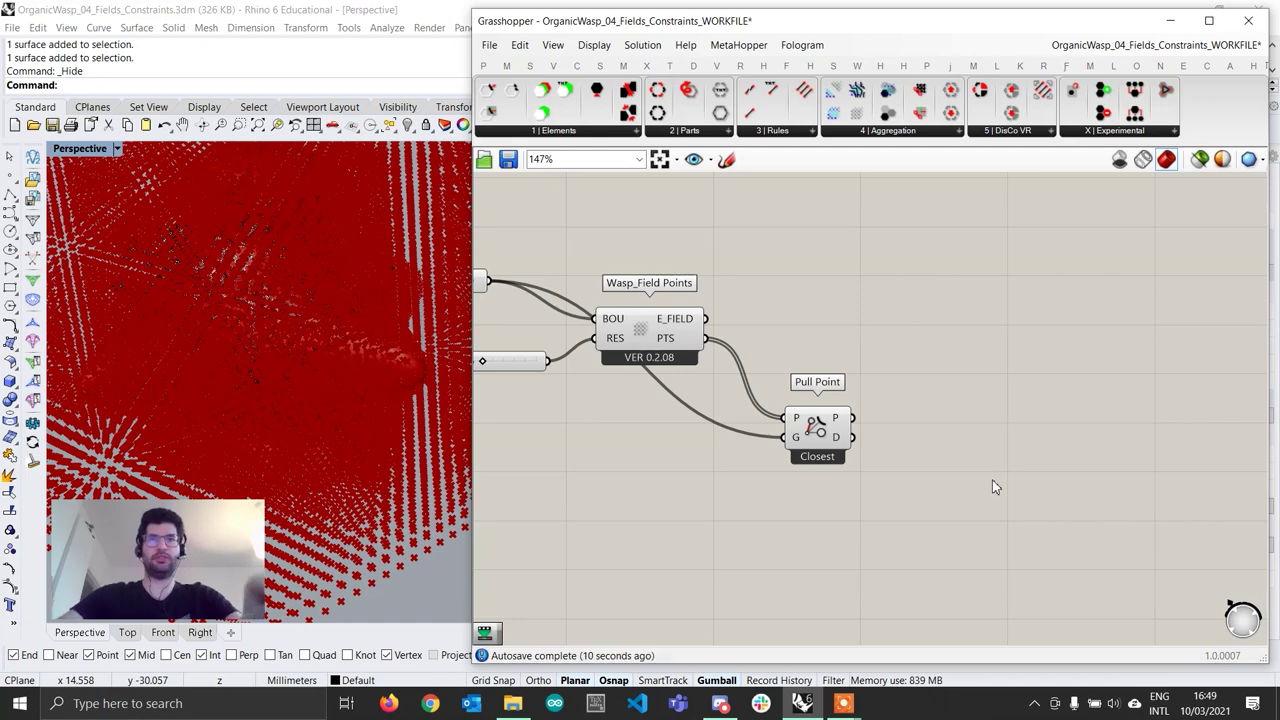
double_click(965, 462)
text(rema)
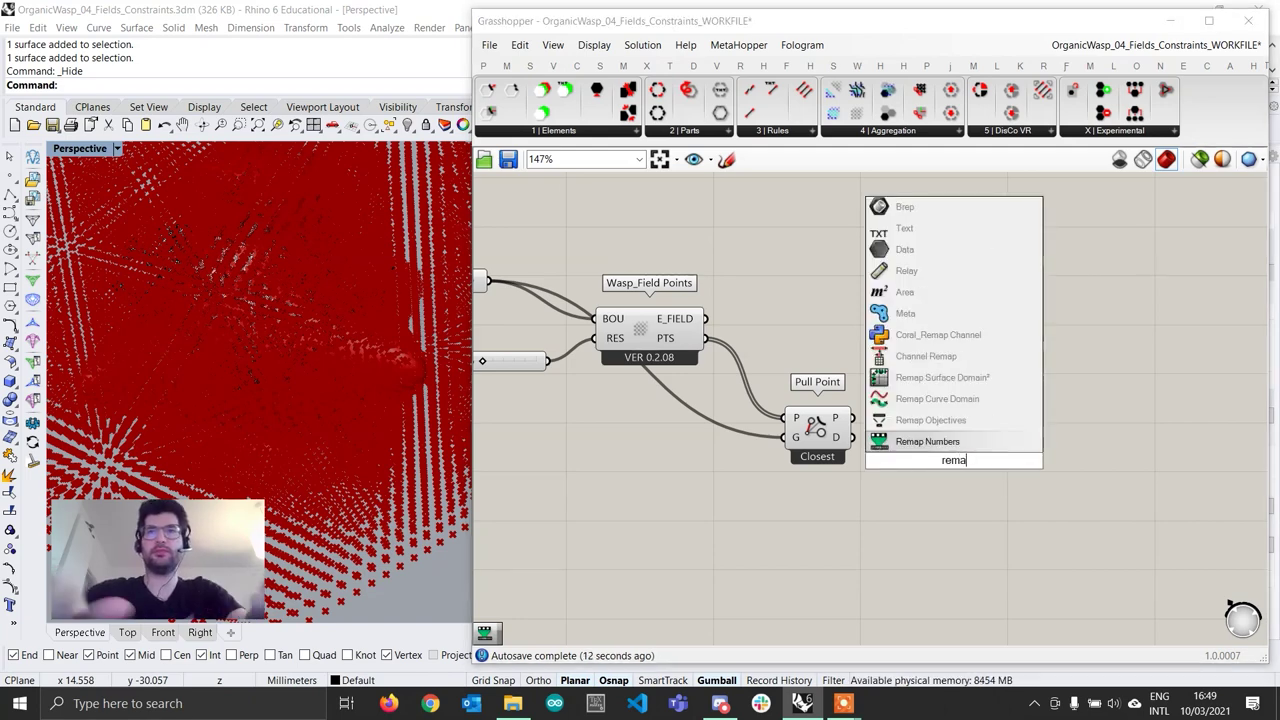
key(Return)
scroll(862, 453, up, 2)
drag(922, 437, 1050, 462)
scroll(954, 451, down, 3)
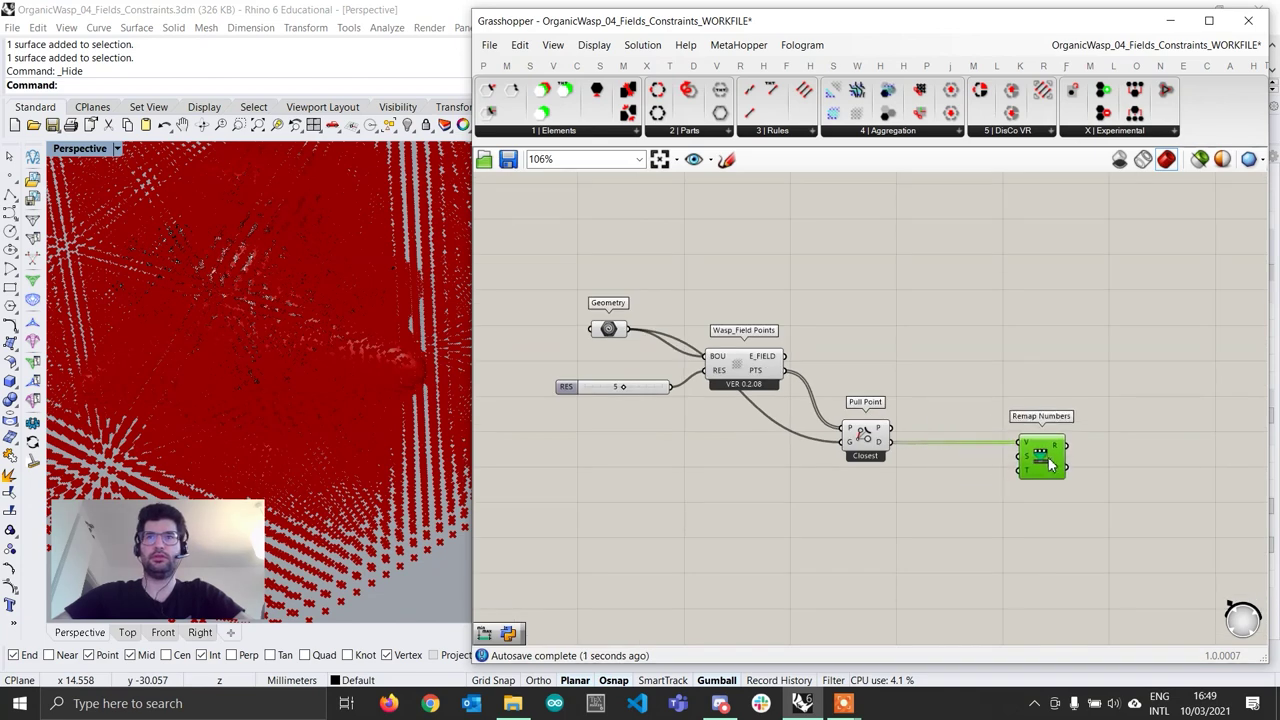
scroll(1049, 463, up, 1)
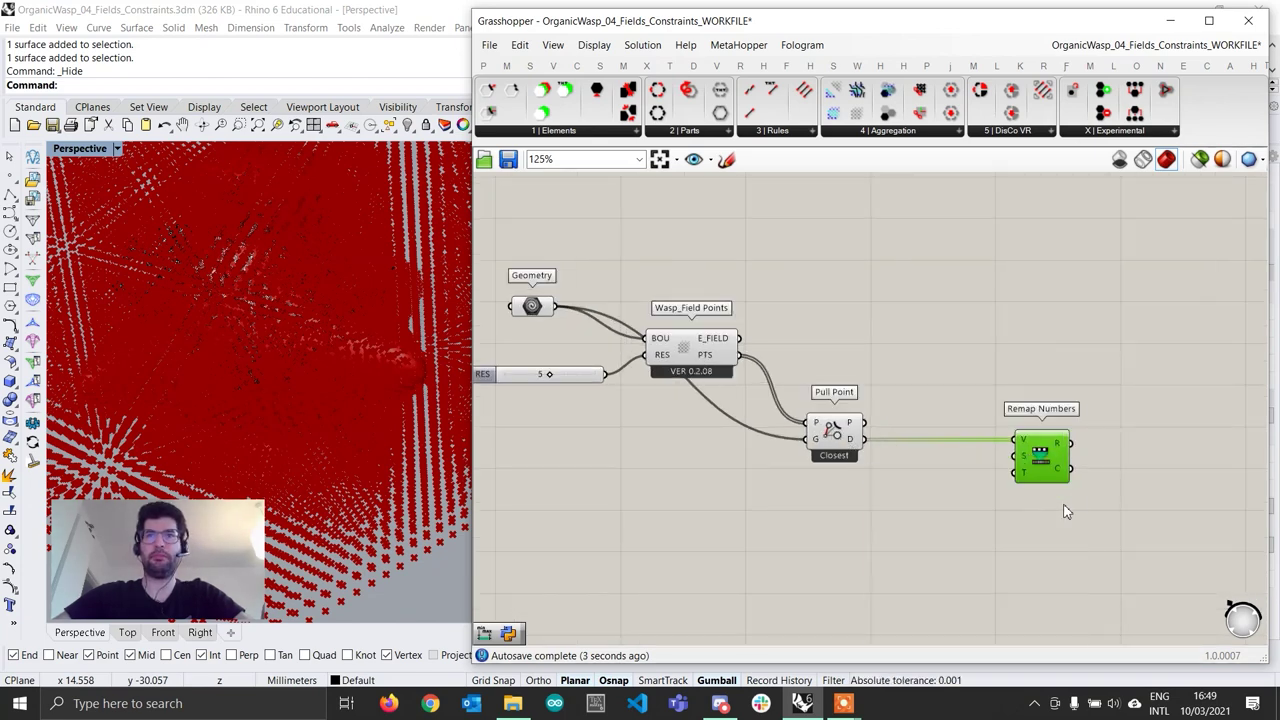
Add a Bounds component, feed it Pull Point's D output, and connect its I output to the S input of Remap Numbers
double_click(919, 468)
text(bounds)
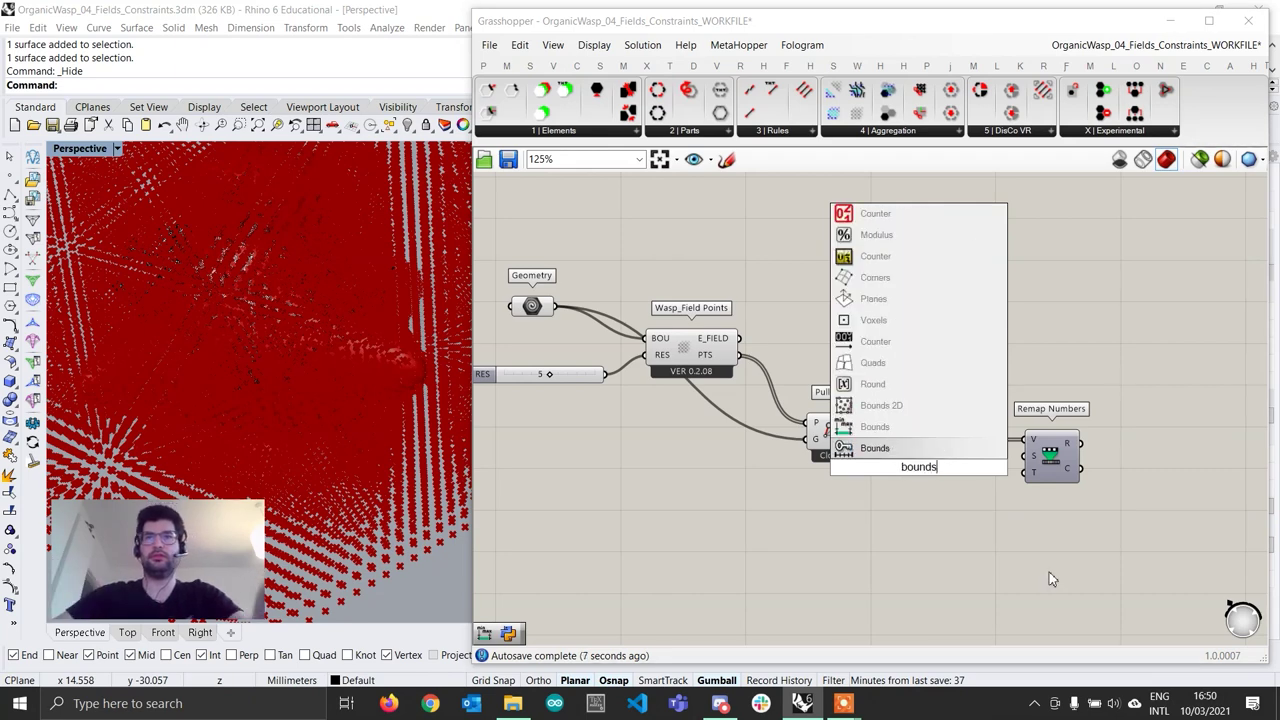
click(875, 426)
scroll(870, 452, up, 2)
drag(857, 438, 897, 478)
drag(975, 490, 1079, 462)
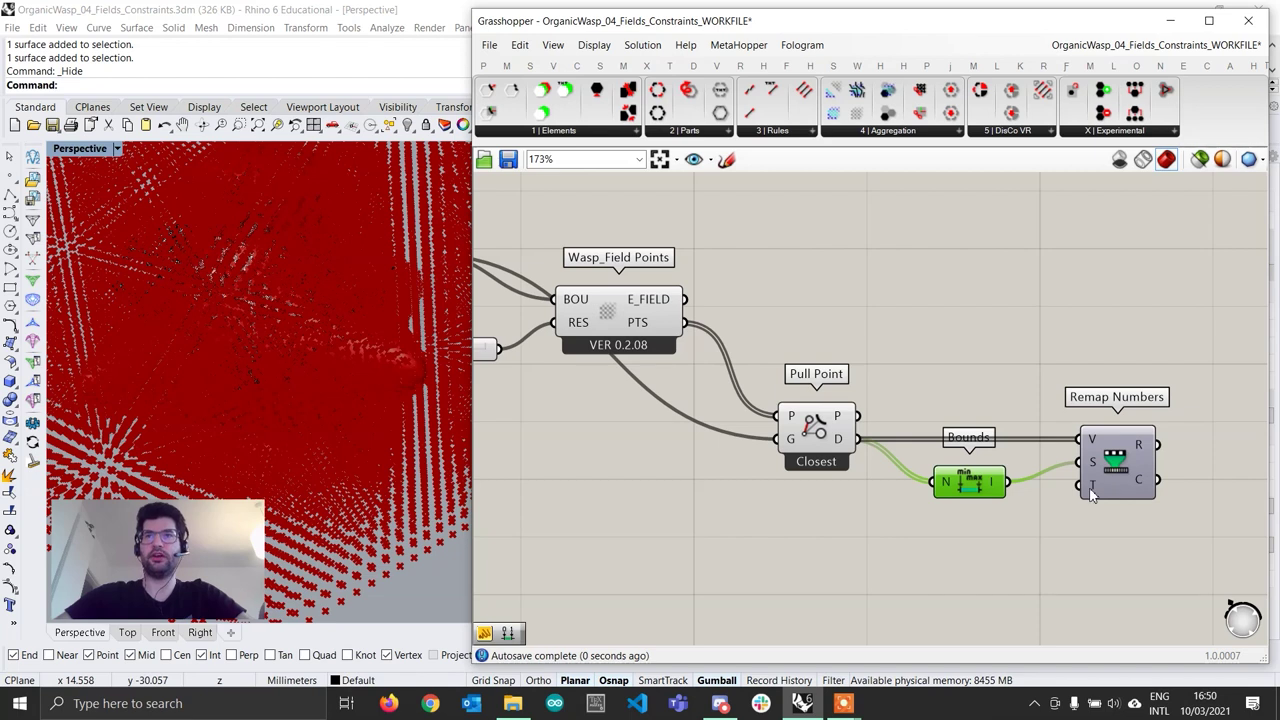
Examine the target domain of Remap Numbers and the field points around the aggregation in the Rhino viewport
mouse_move(1092, 494)
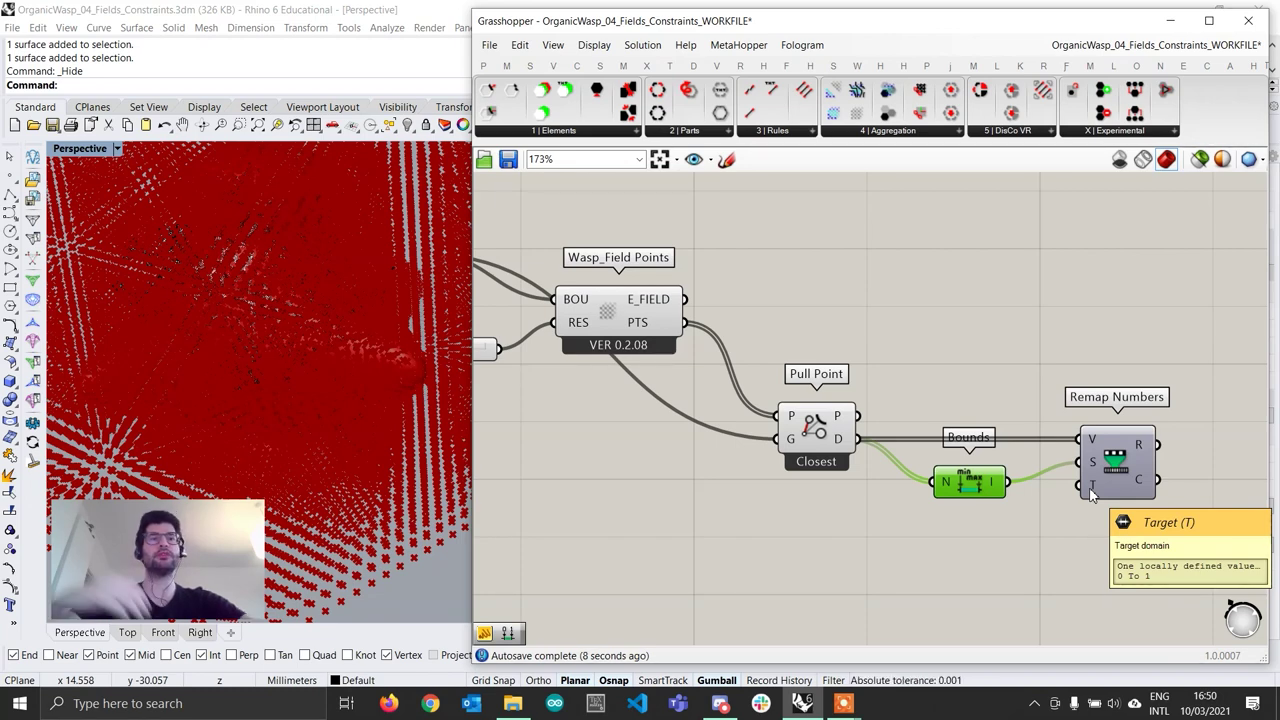
scroll(369, 460, down, 5)
shift+right_drag(367, 460, 377, 290)
scroll(283, 412, up, 5)
shift+right_drag(231, 533, 186, 457)
scroll(186, 457, down, 3)
scroll(250, 331, up, 5)
right_drag(254, 327, 298, 287)
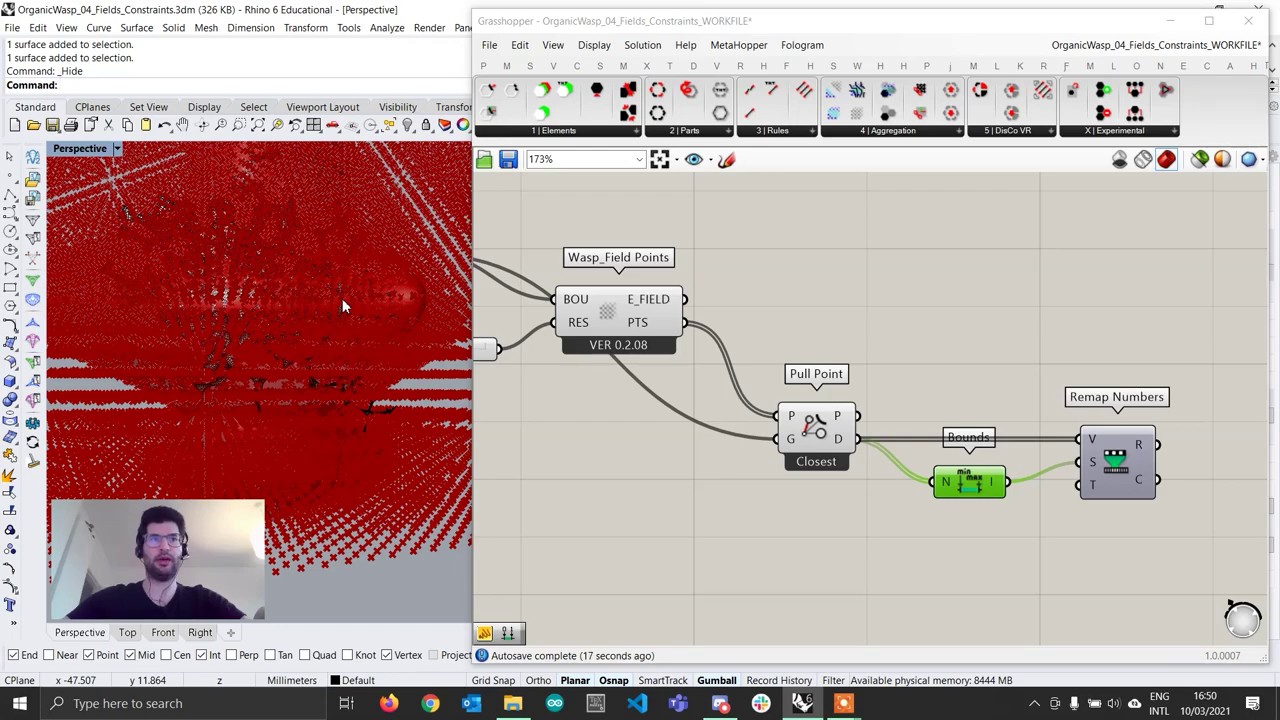
right_drag(342, 298, 350, 363)
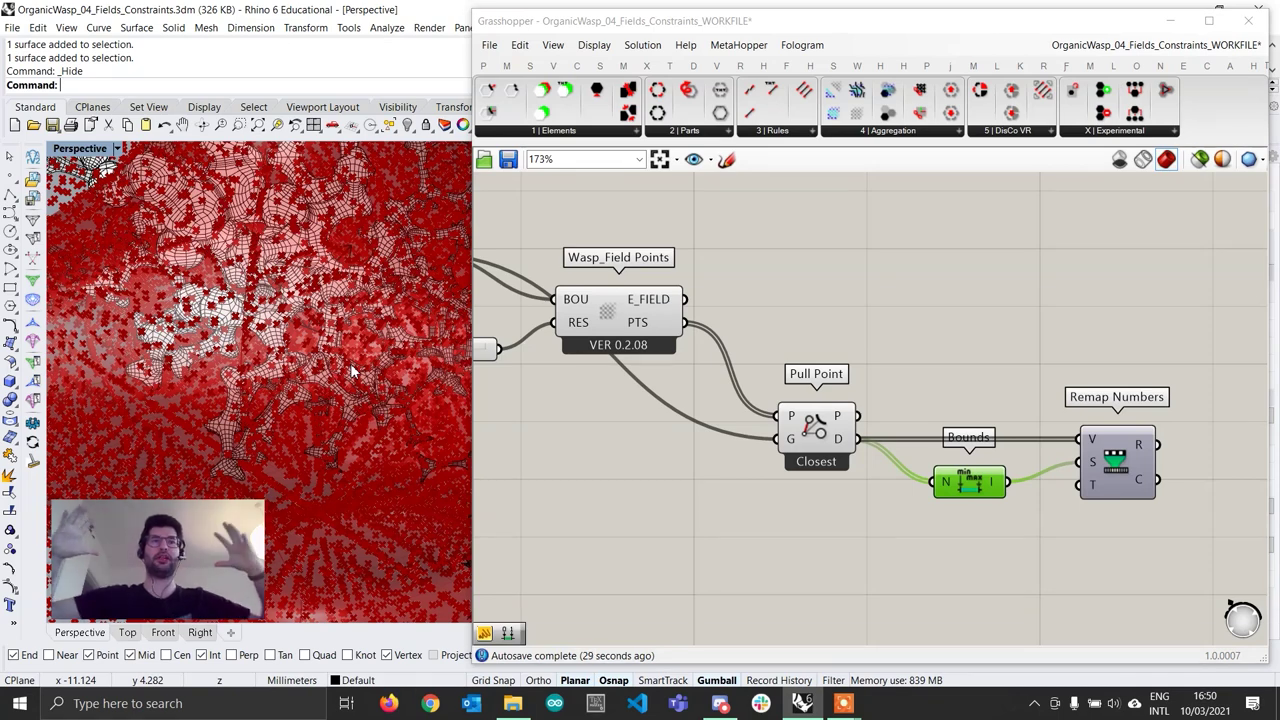
scroll(915, 480, down, 2)
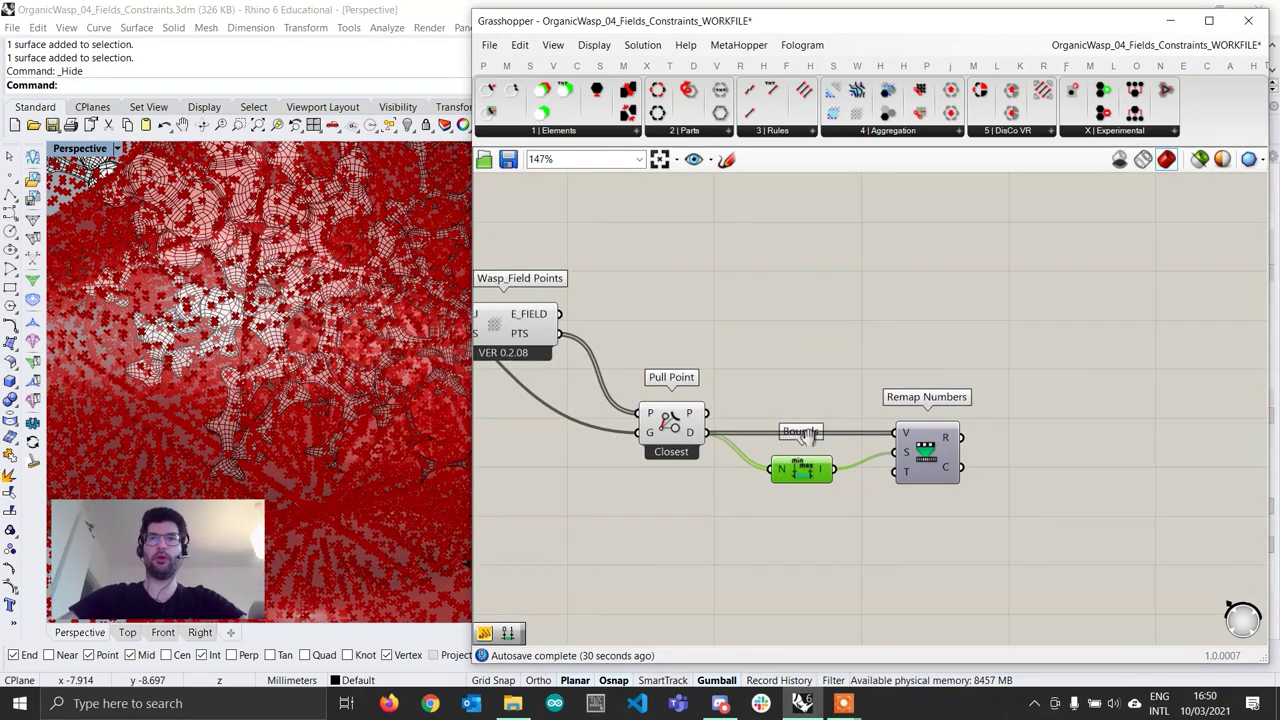
scroll(913, 479, up, 2)
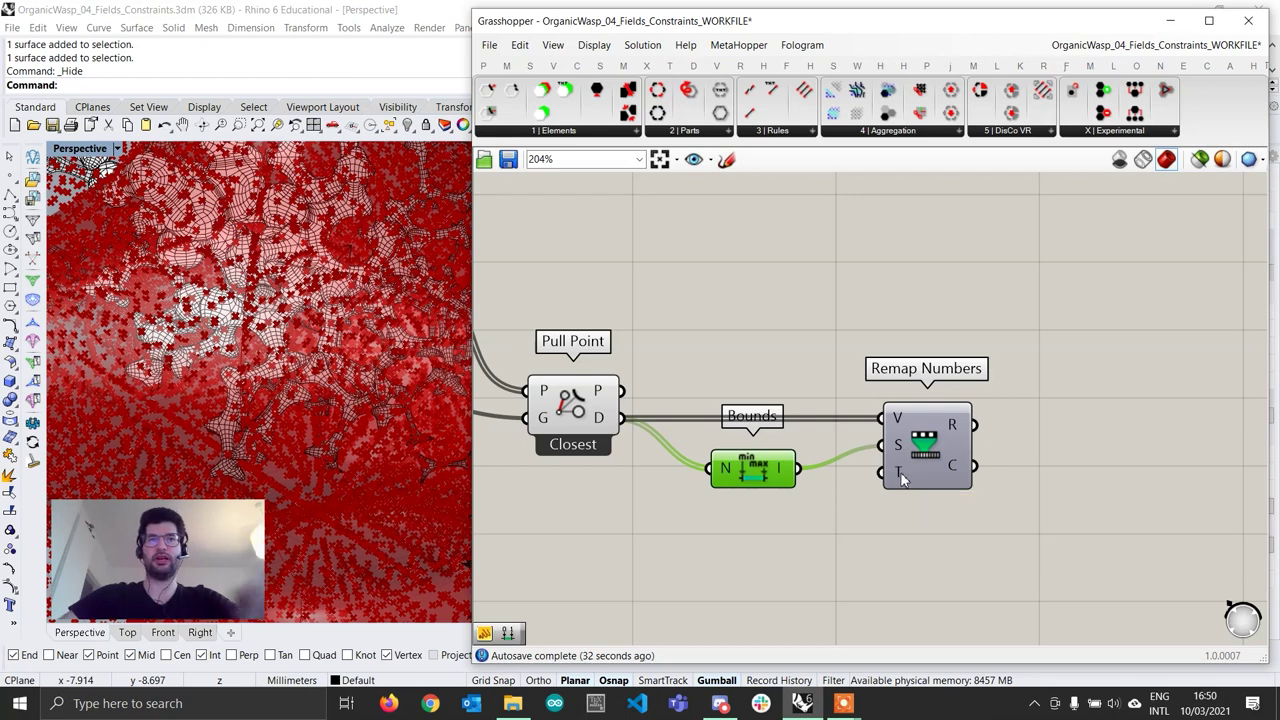
scroll(918, 468, down, 4)
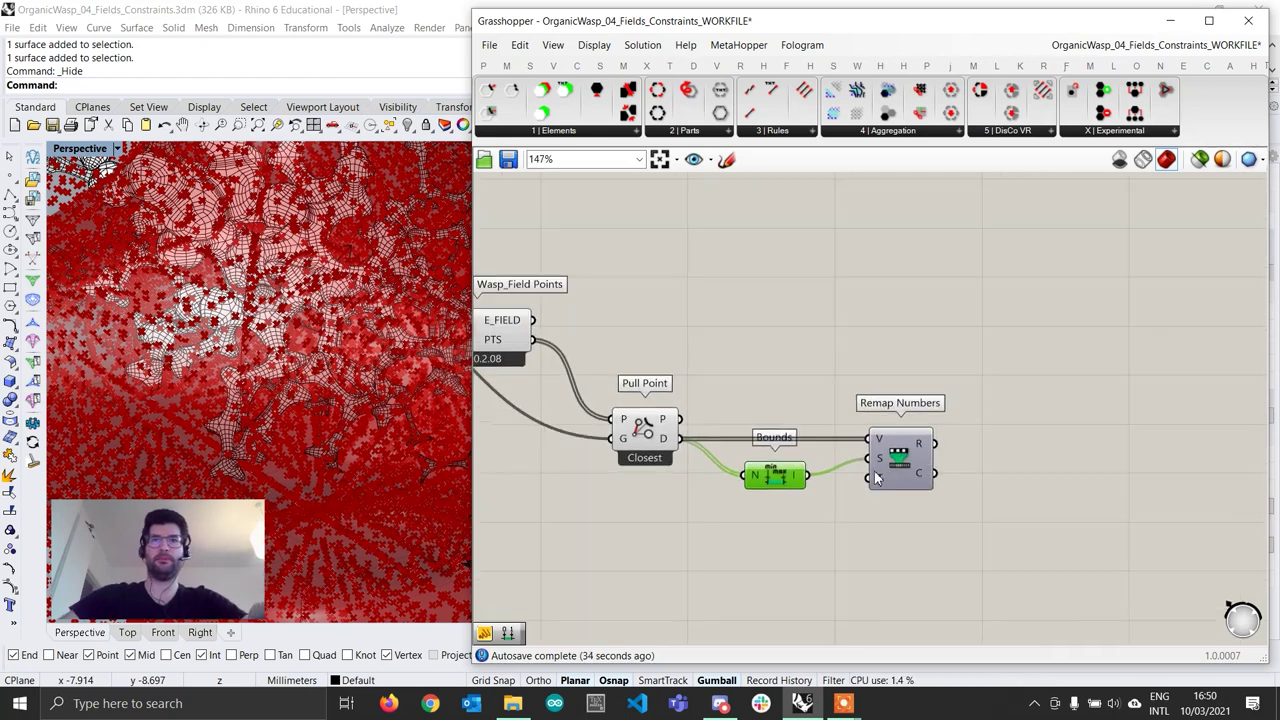
scroll(865, 377, up, 2)
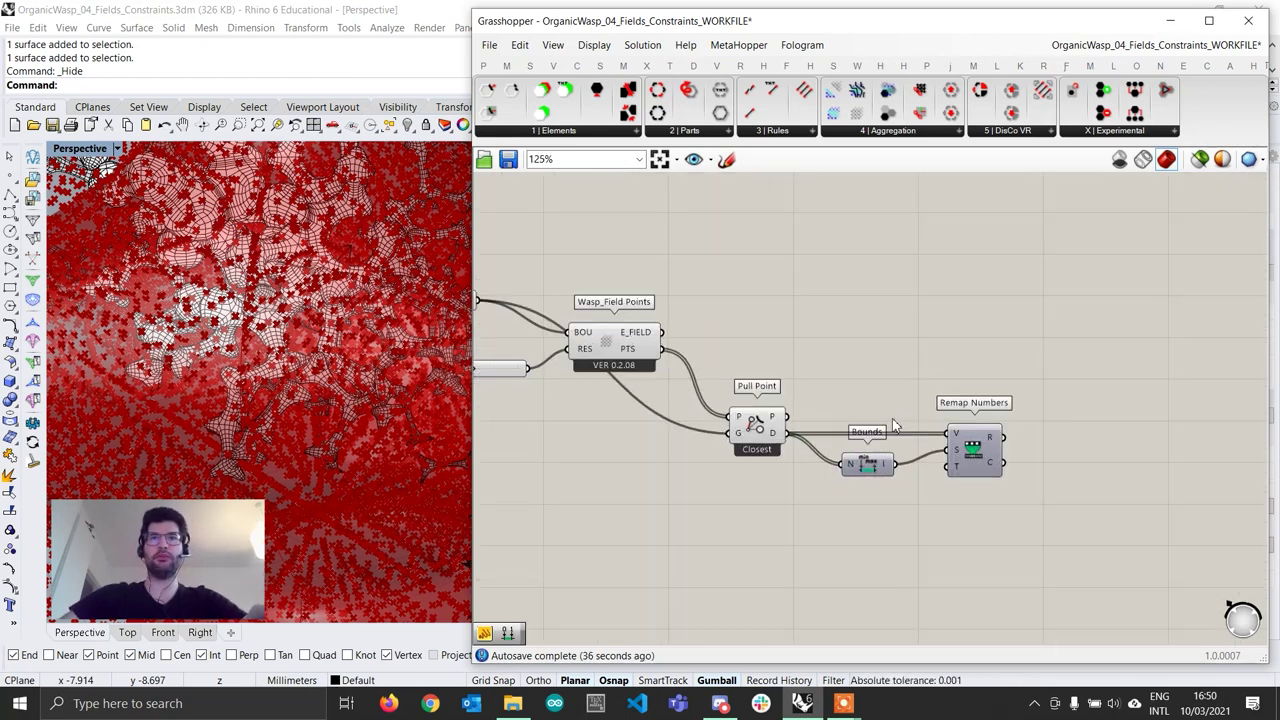
Add a Wasp_Field component, connecting Wasp_Field Points' E_FIELD output to E_FIELD and Remap Numbers' R output to VAL
click(913, 134)
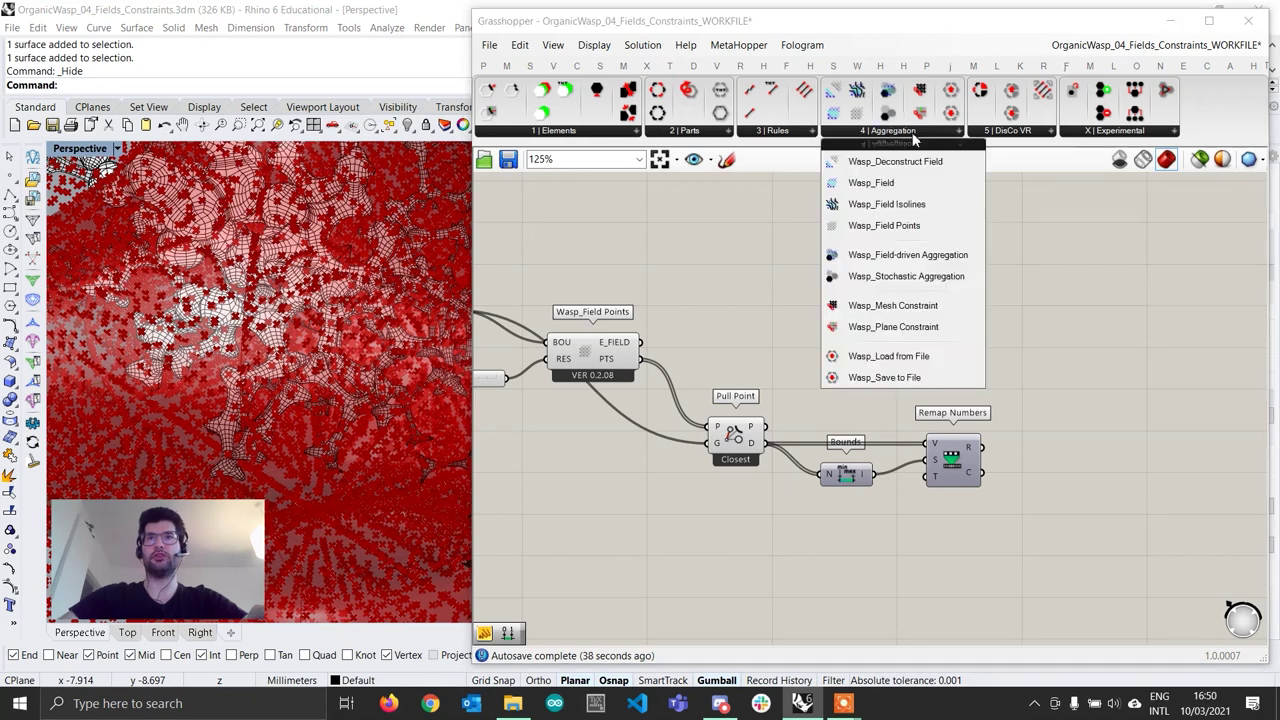
drag(871, 182, 1113, 363)
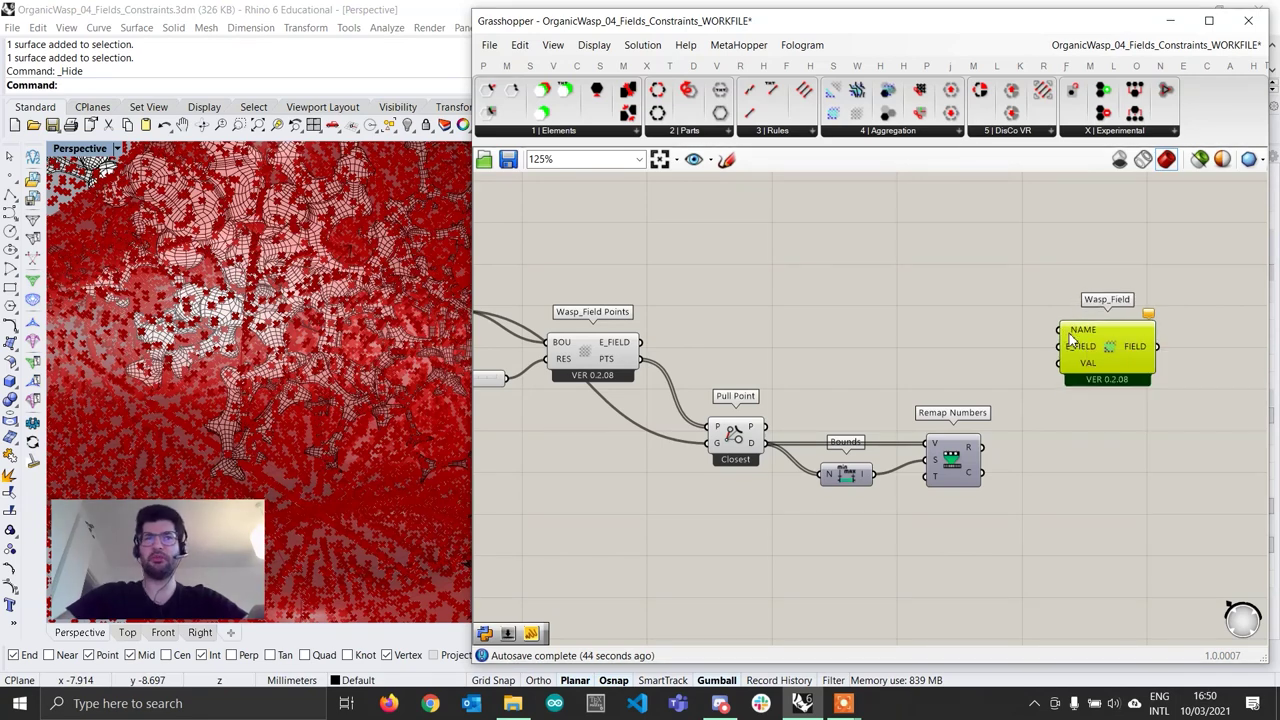
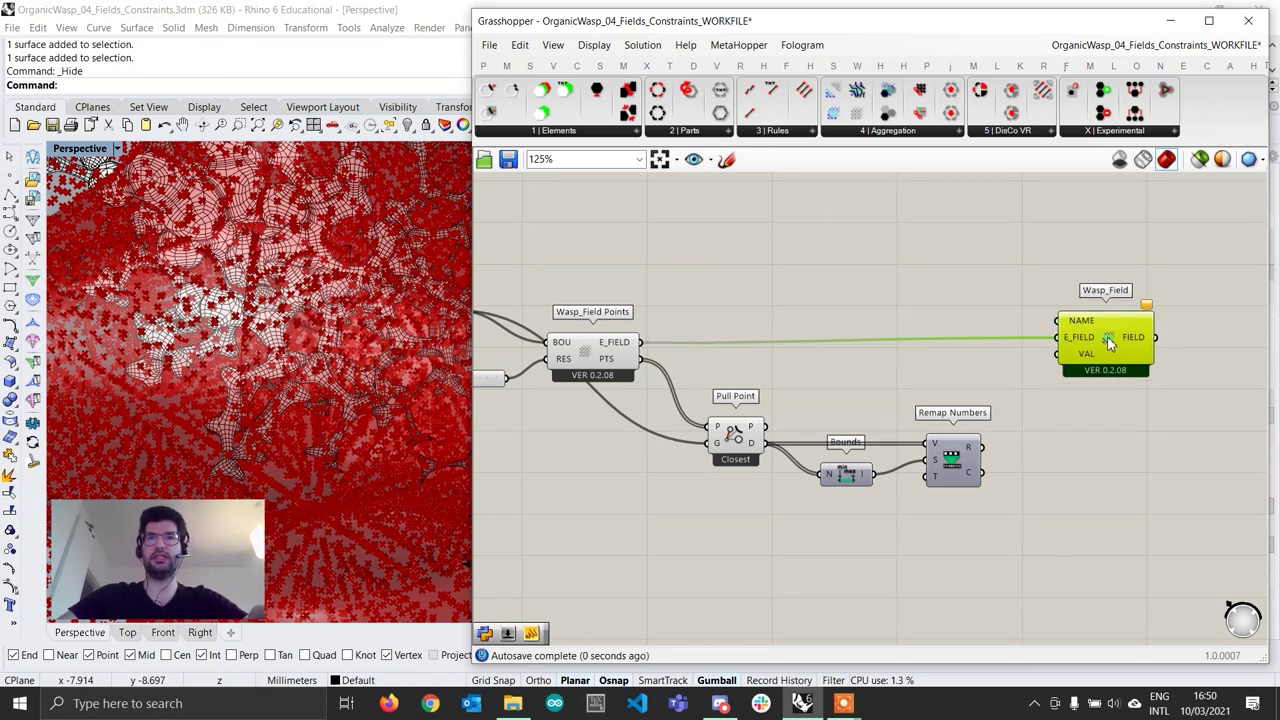
click(1026, 420)
drag(981, 448, 1066, 366)
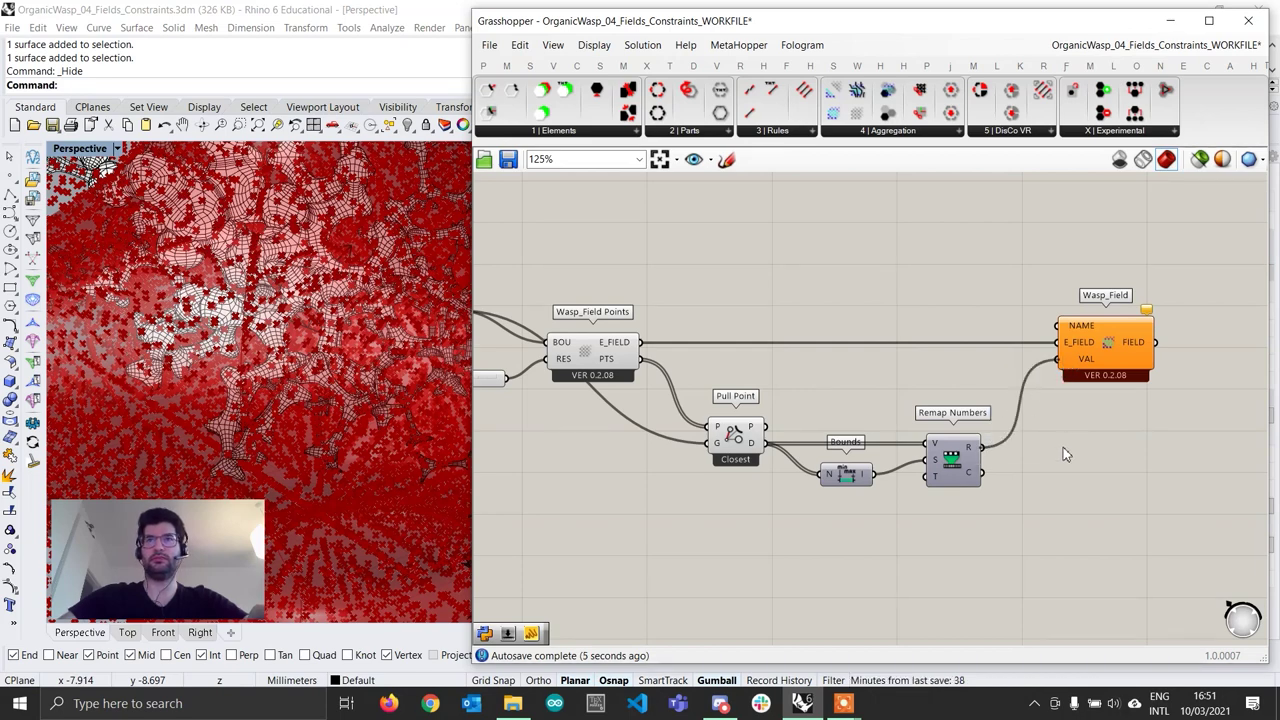
scroll(1070, 442, down, 1)
scroll(1124, 395, up, 1)
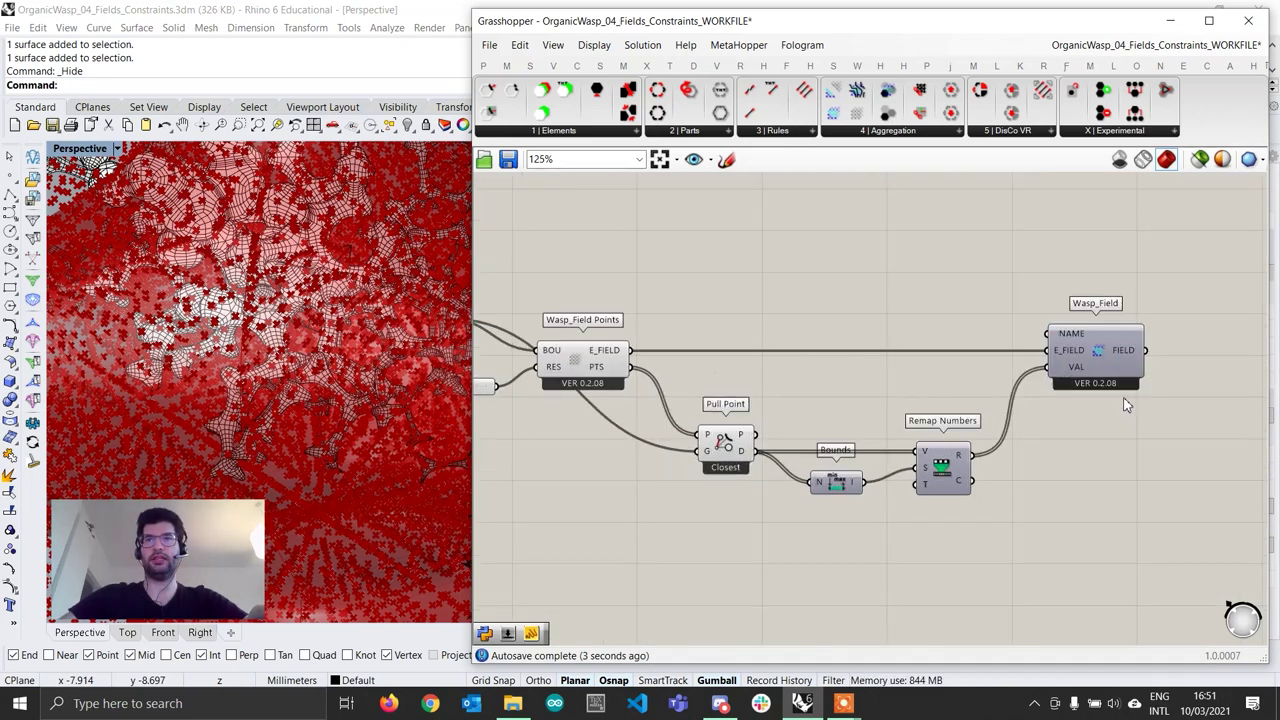
Turn off the preview of all field components from the Geometry parameter through Wasp_Field
right_drag(1108, 397, 958, 392)
scroll(911, 371, down, 2)
drag(959, 529, 482, 273)
middle_click(549, 278)
click(600, 304)
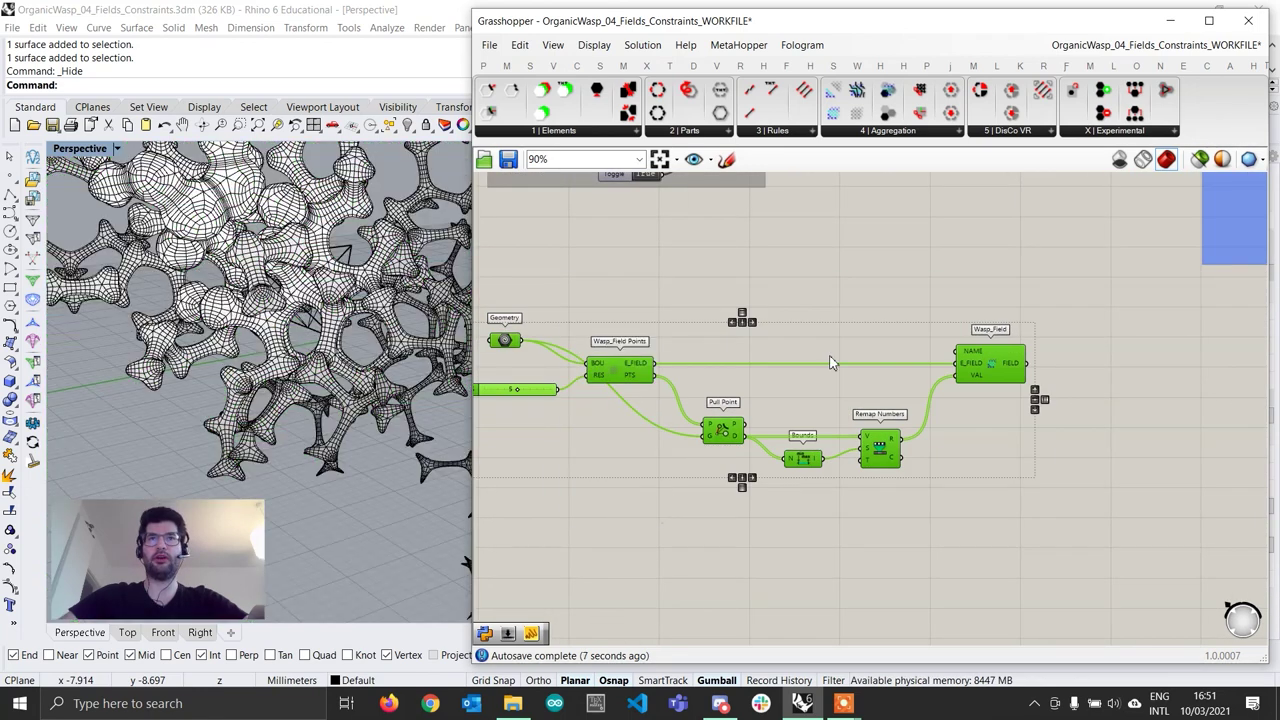
click(1088, 453)
Add a Wasp_Deconstruct Field component below and beyond Wasp_Field and connect Wasp_Field's FIELD output to it
right_drag(1088, 453, 982, 468)
drag(916, 380, 922, 380)
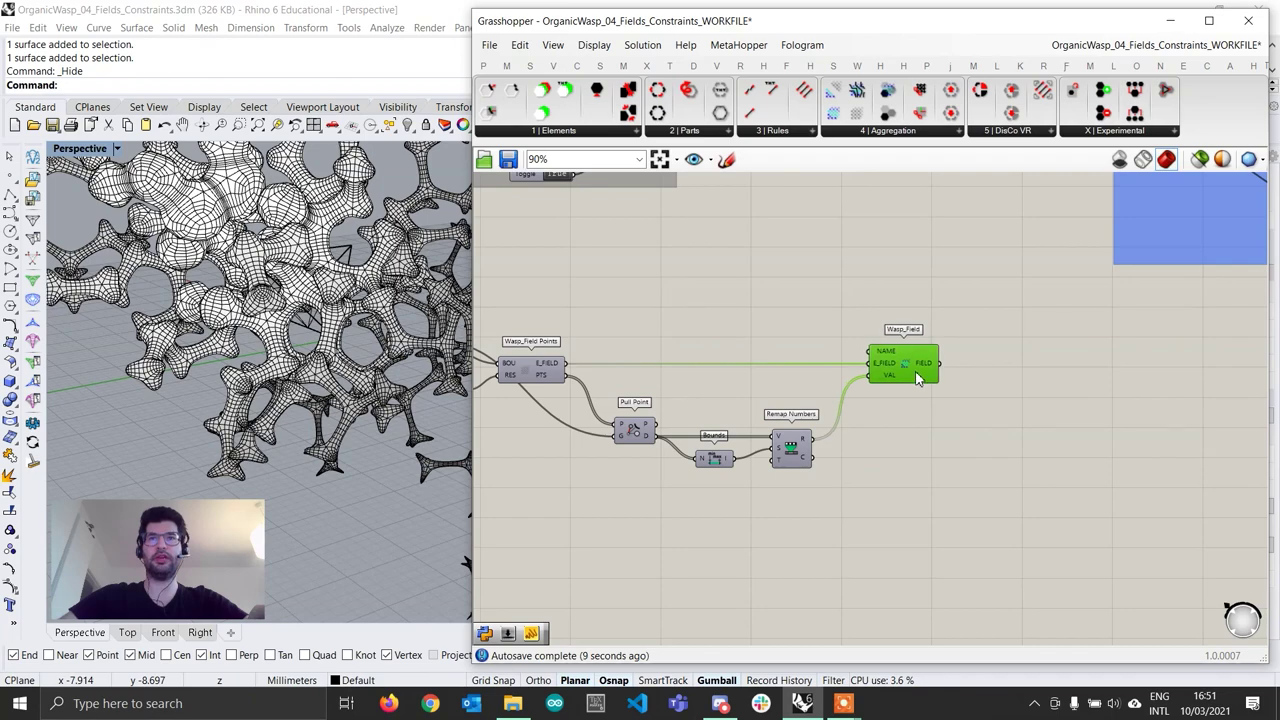
right_drag(880, 413, 834, 415)
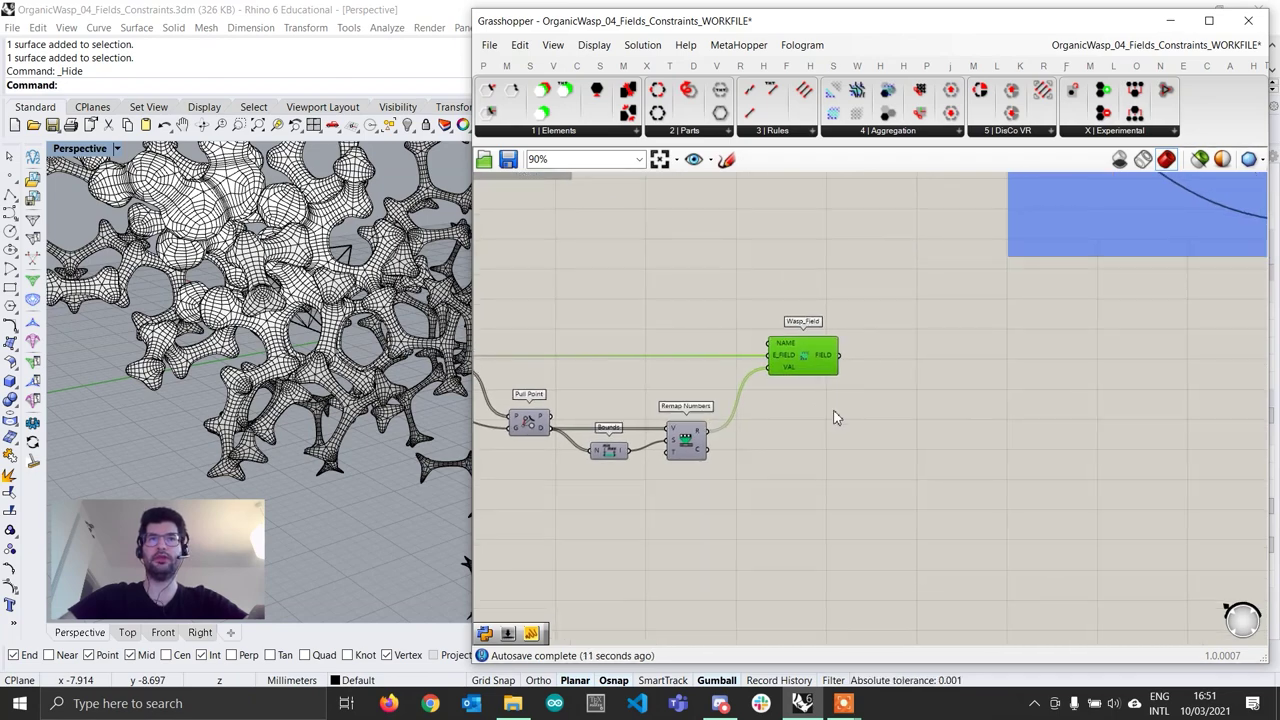
scroll(834, 415, up, 1)
scroll(303, 412, down, 5)
right_drag(303, 412, 270, 470)
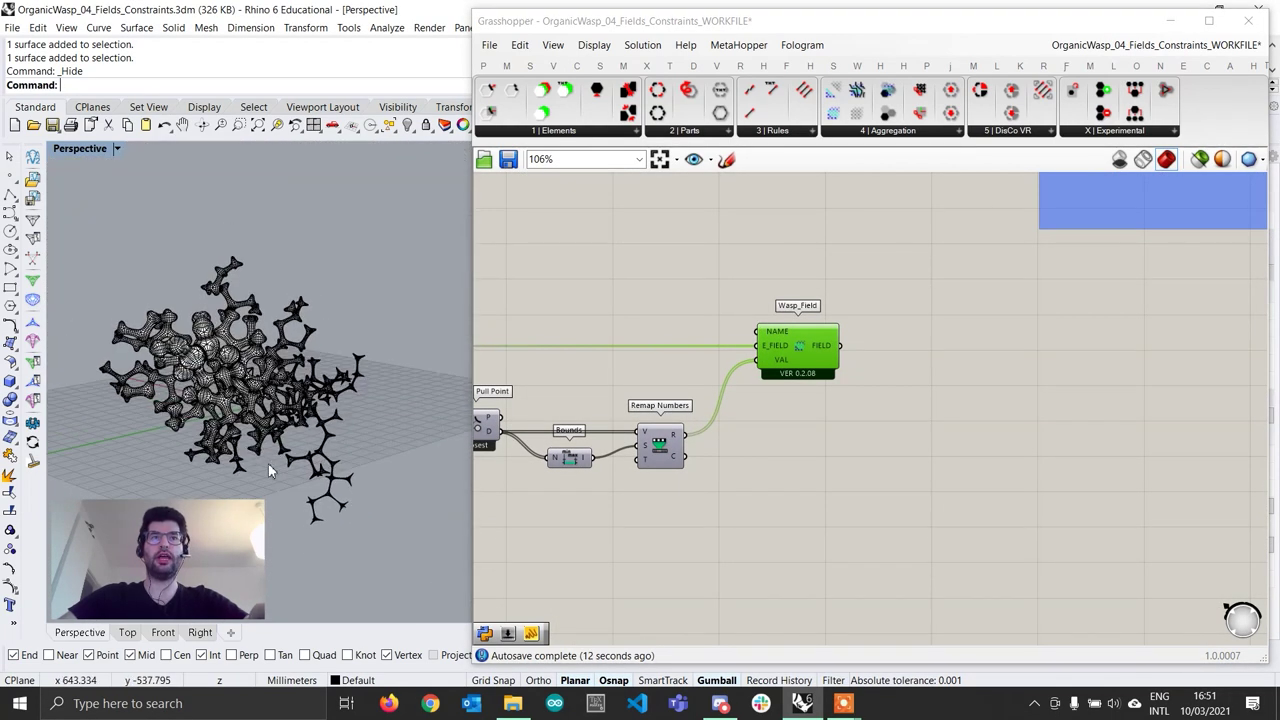
scroll(940, 400, up, 1)
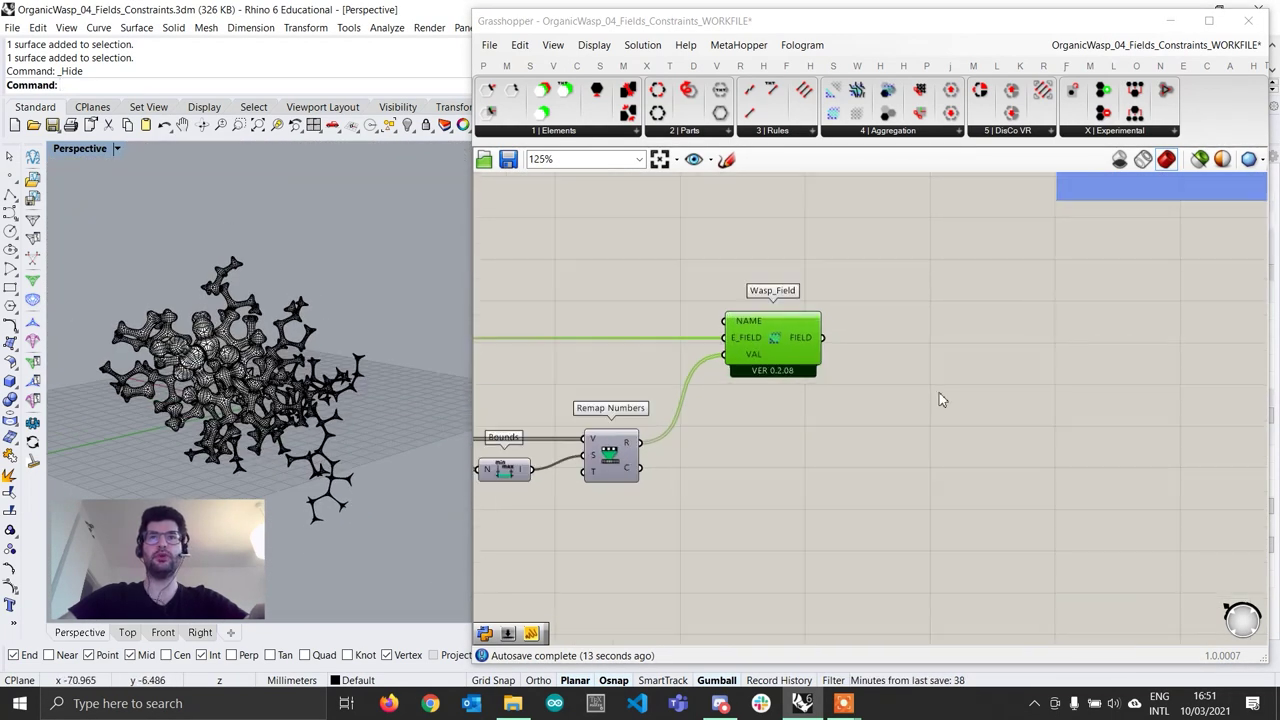
click(887, 133)
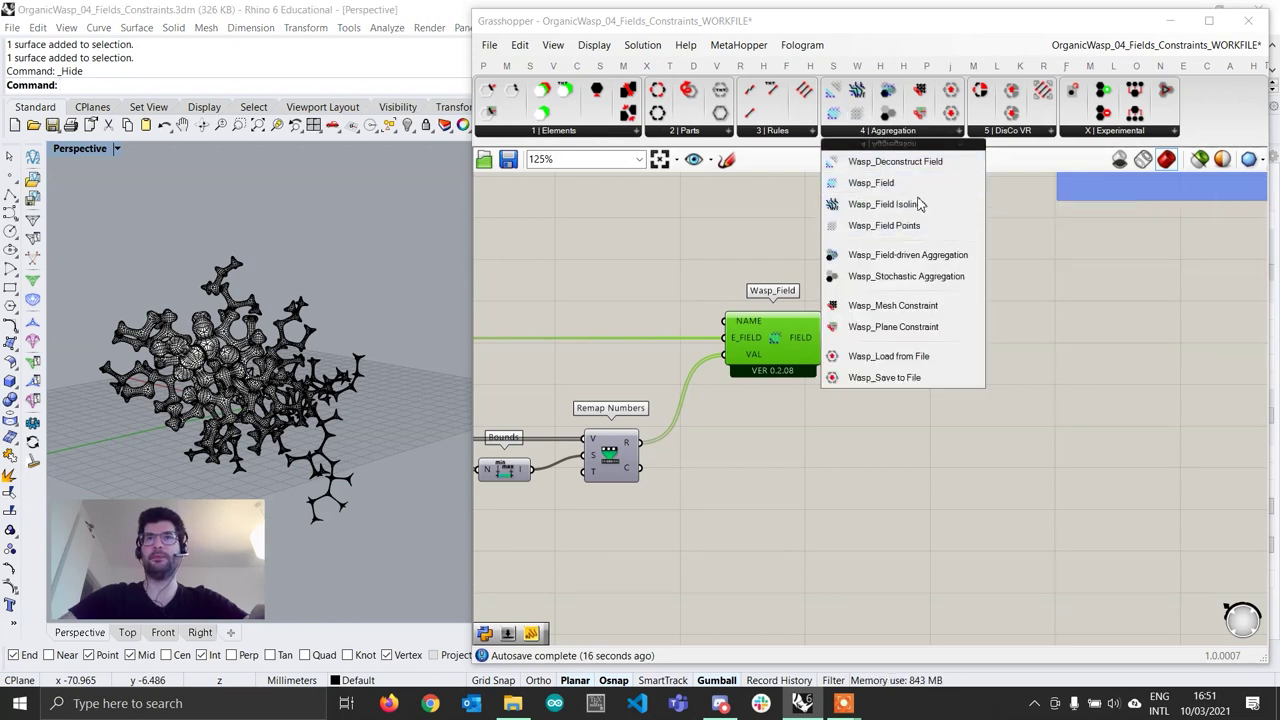
click(893, 163)
click(913, 419)
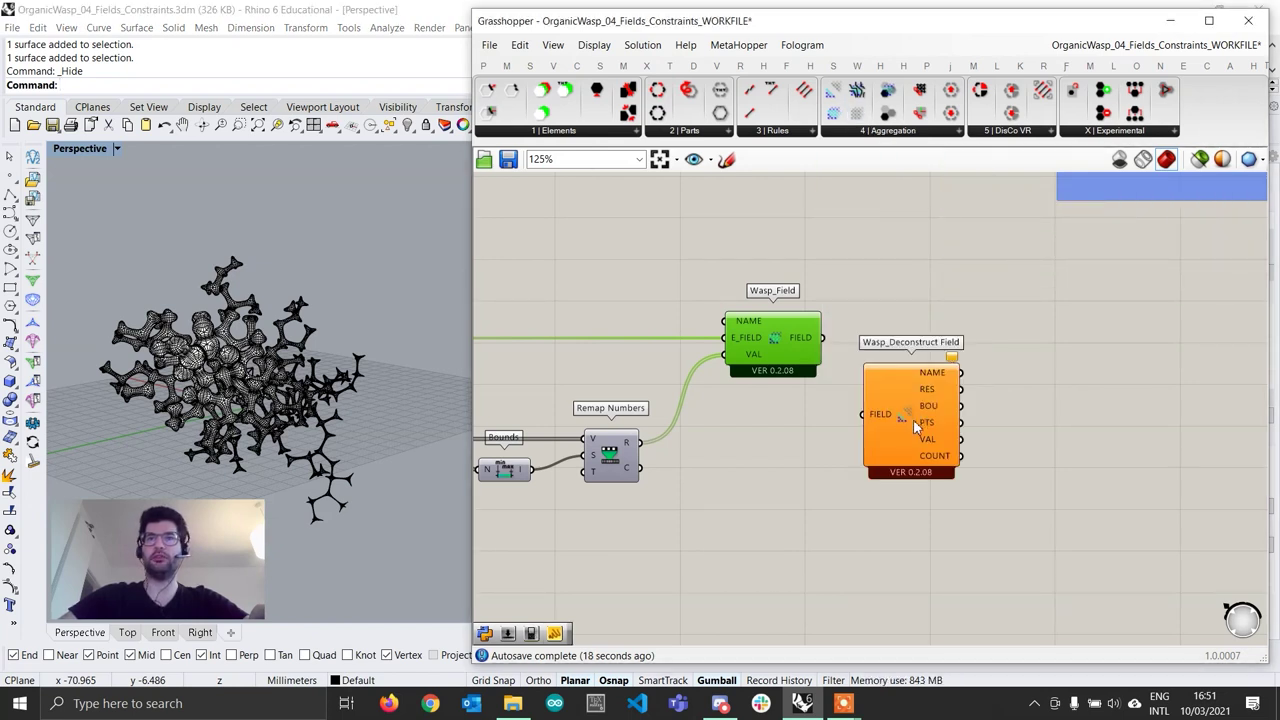
scroll(912, 430, up, 1)
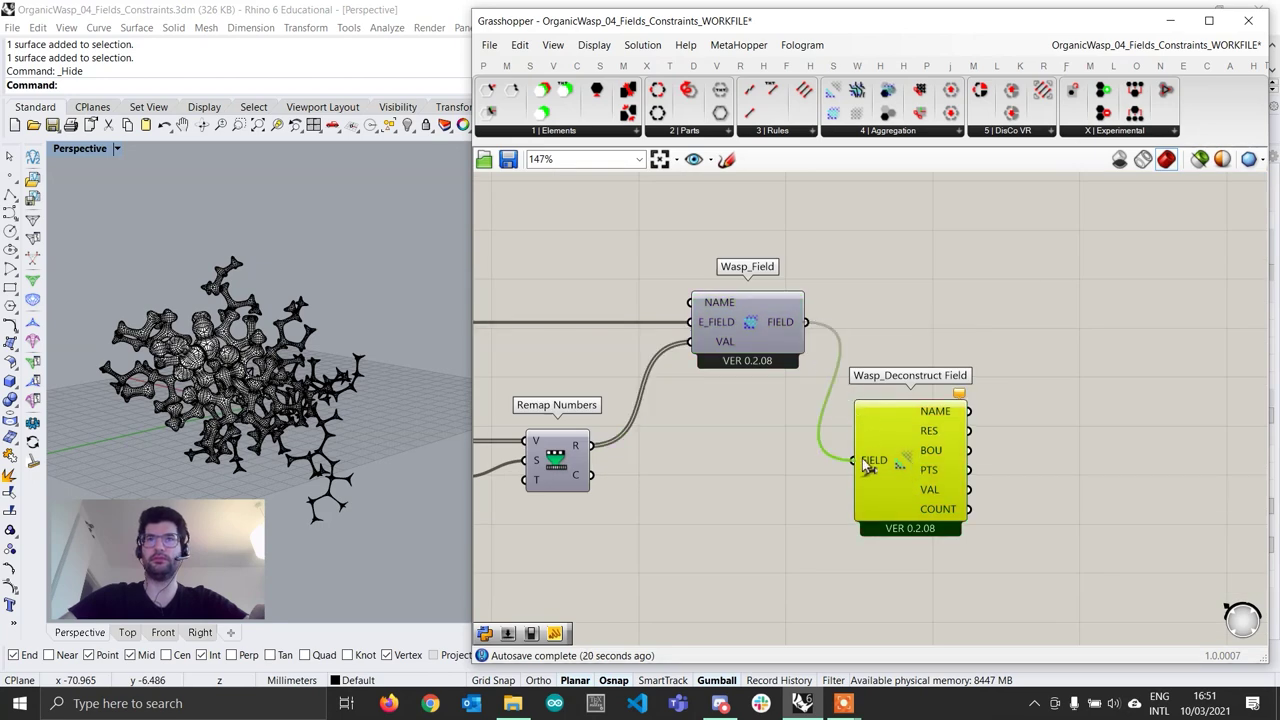
drag(907, 468, 907, 504)
click(1008, 411)
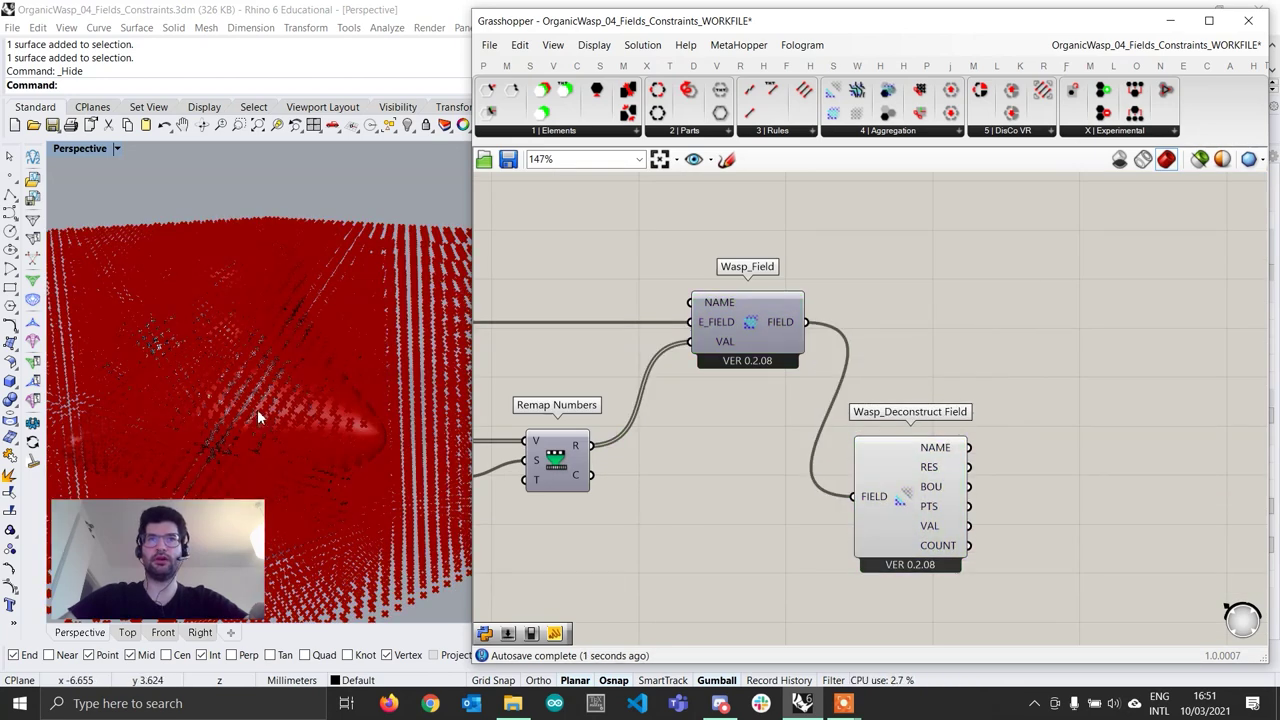
Inspect the deconstructed field's points in the Rhino viewport and its values at the VAL output
click(257, 400)
scroll(262, 390, up, 5)
right_drag(289, 371, 283, 346)
right_drag(940, 503, 790, 471)
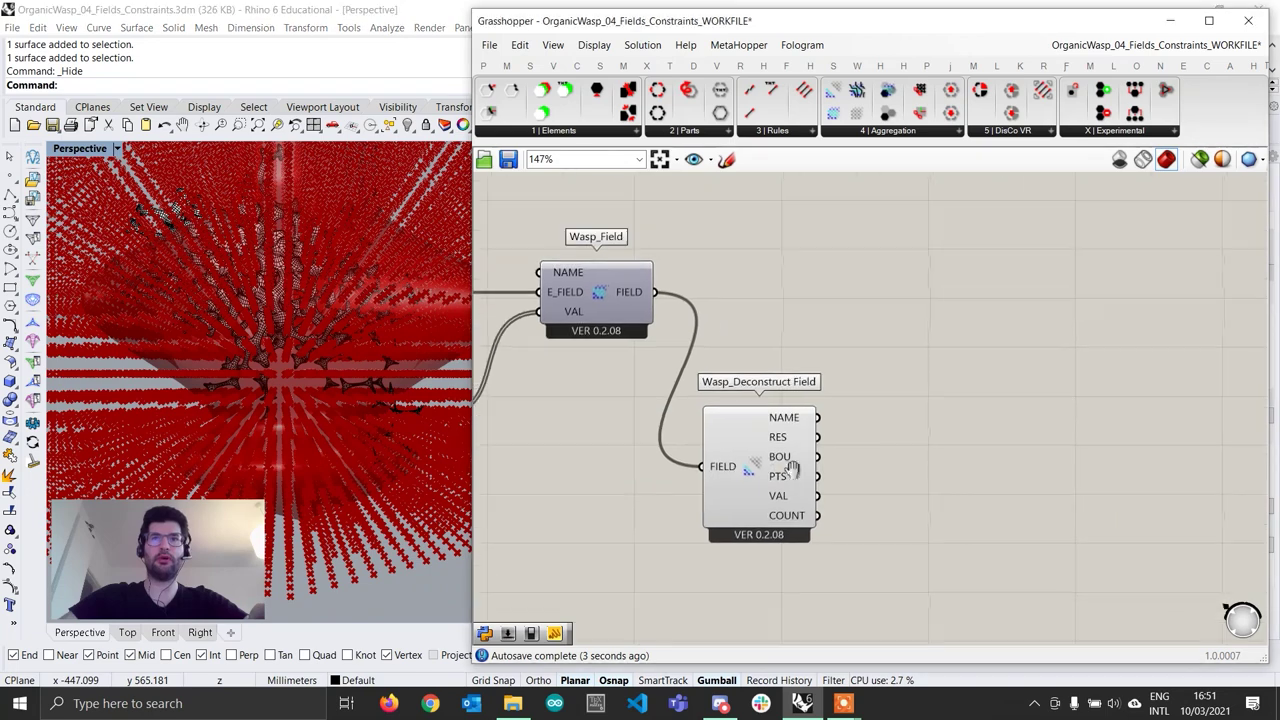
scroll(790, 500, up, 1)
mouse_move(778, 505)
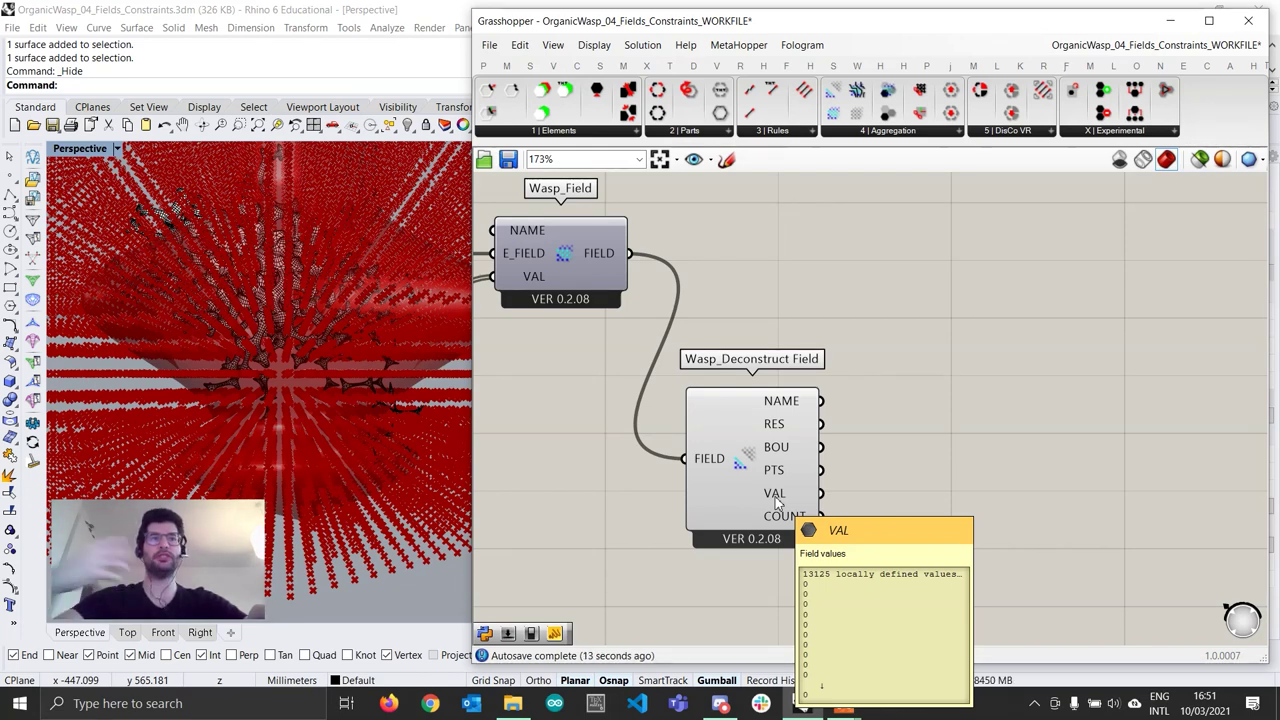
Add a Gradient component beside the Wasp_Deconstruct Field outputs and apply the green-yellow-red preset
double_click(901, 504)
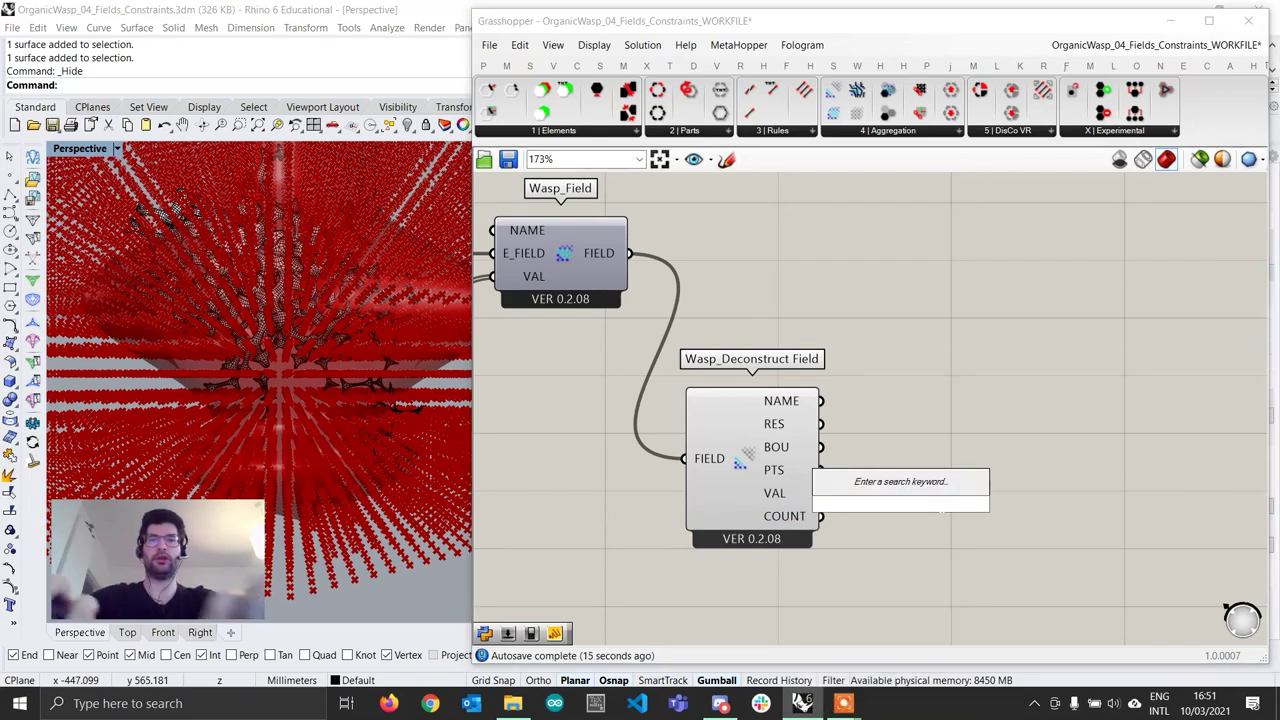
text(gradient)
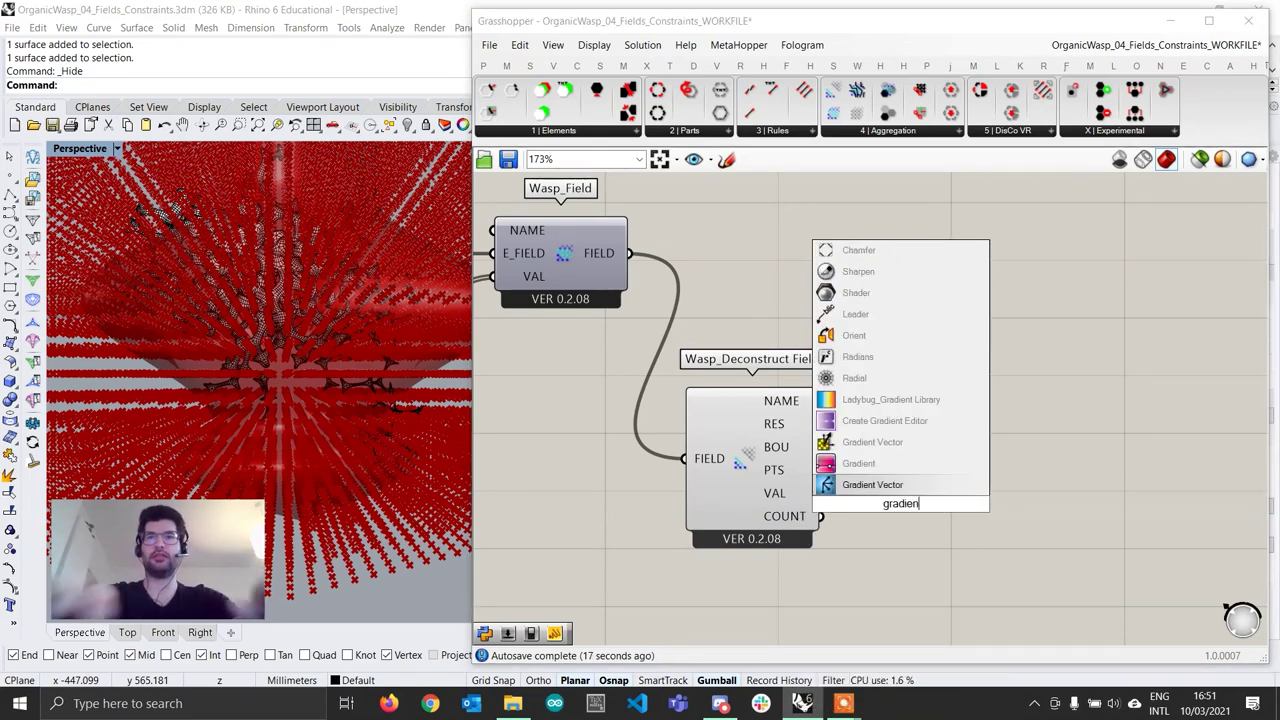
key(Return)
drag(1039, 485, 936, 495)
right_click(936, 495)
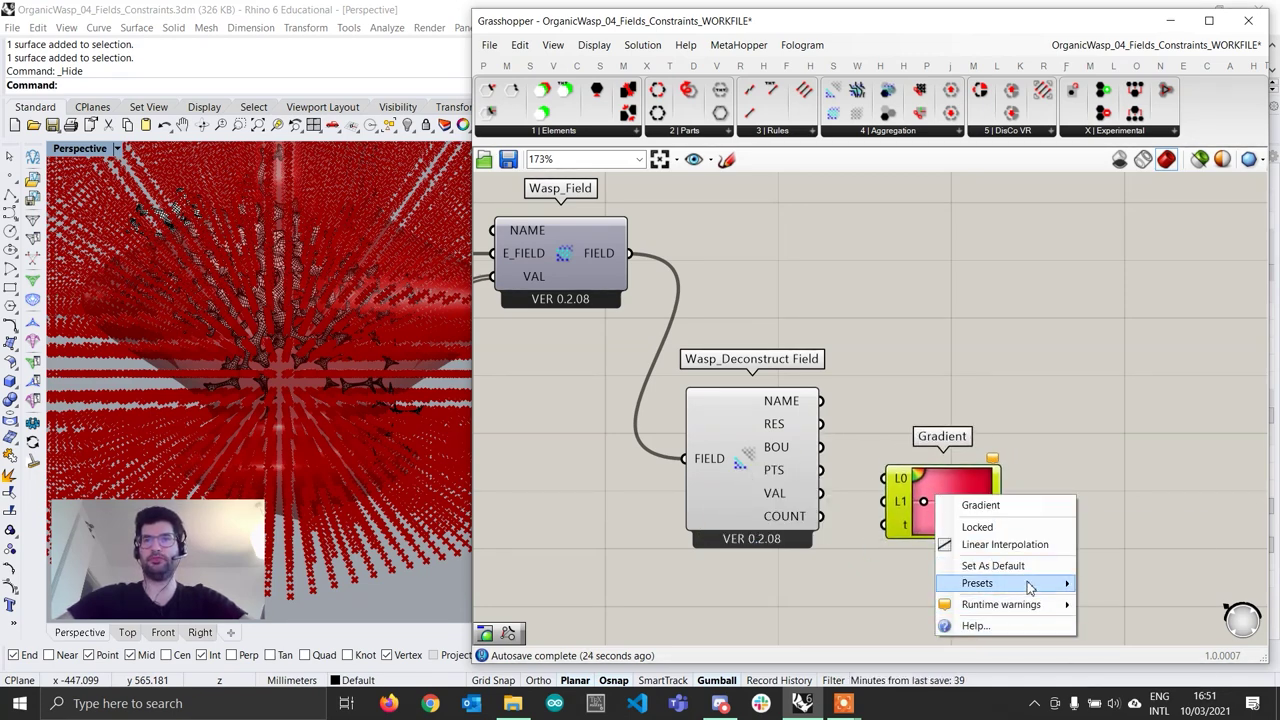
mouse_move(1000, 583)
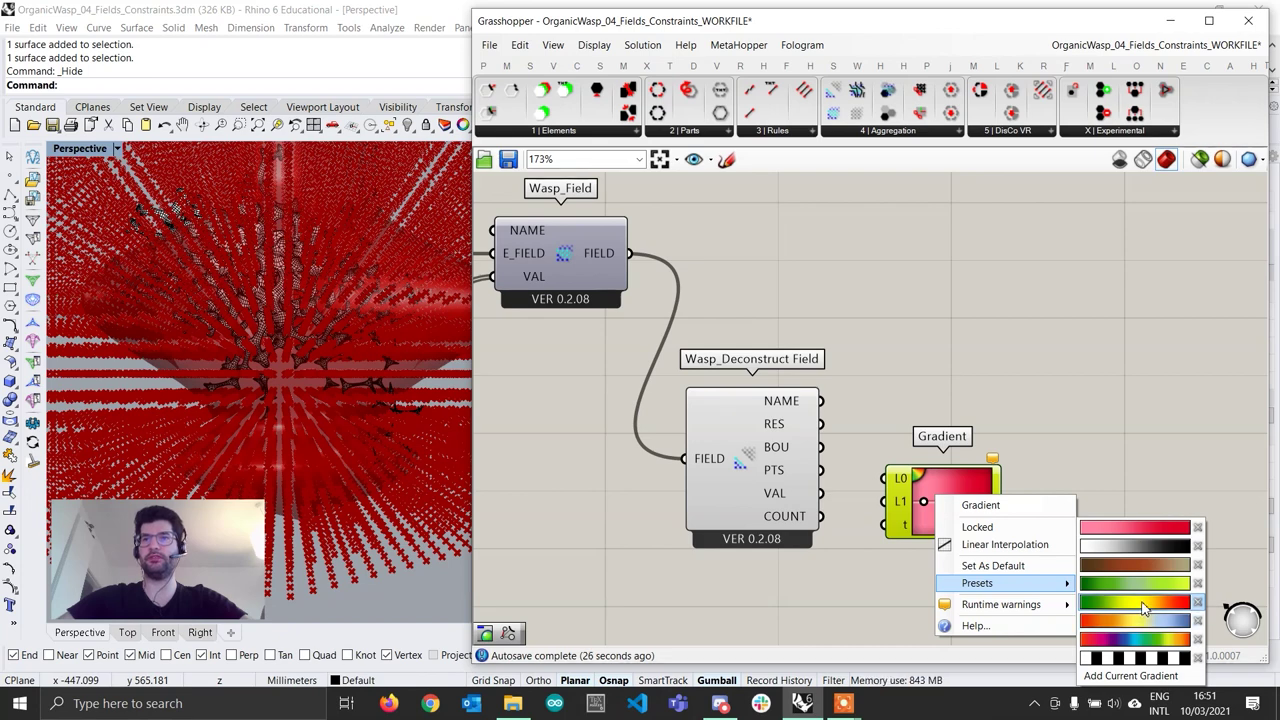
click(1144, 605)
click(1144, 605)
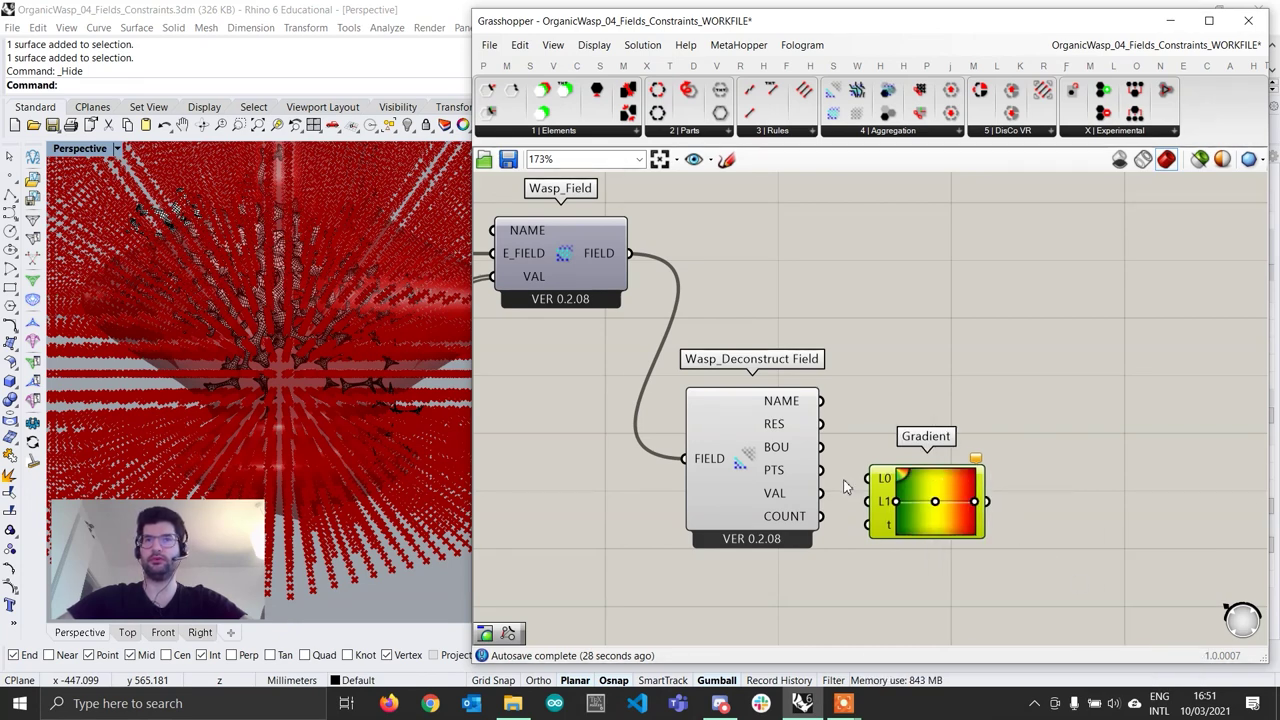
Connect VAL to the Gradient's t input, add a Custom Preview component, and feed it PTS as geometry and the gradient as material
drag(859, 516, 943, 570)
click(1066, 501)
double_click(1057, 486)
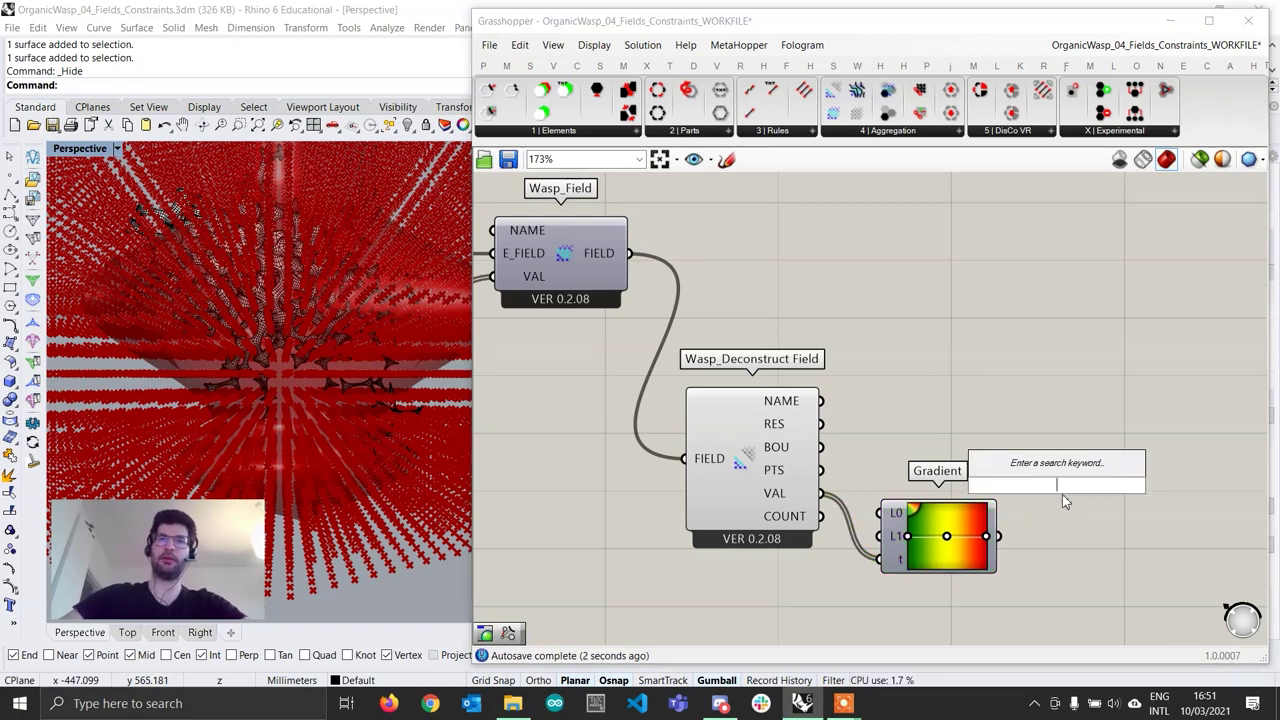
text(custom pre)
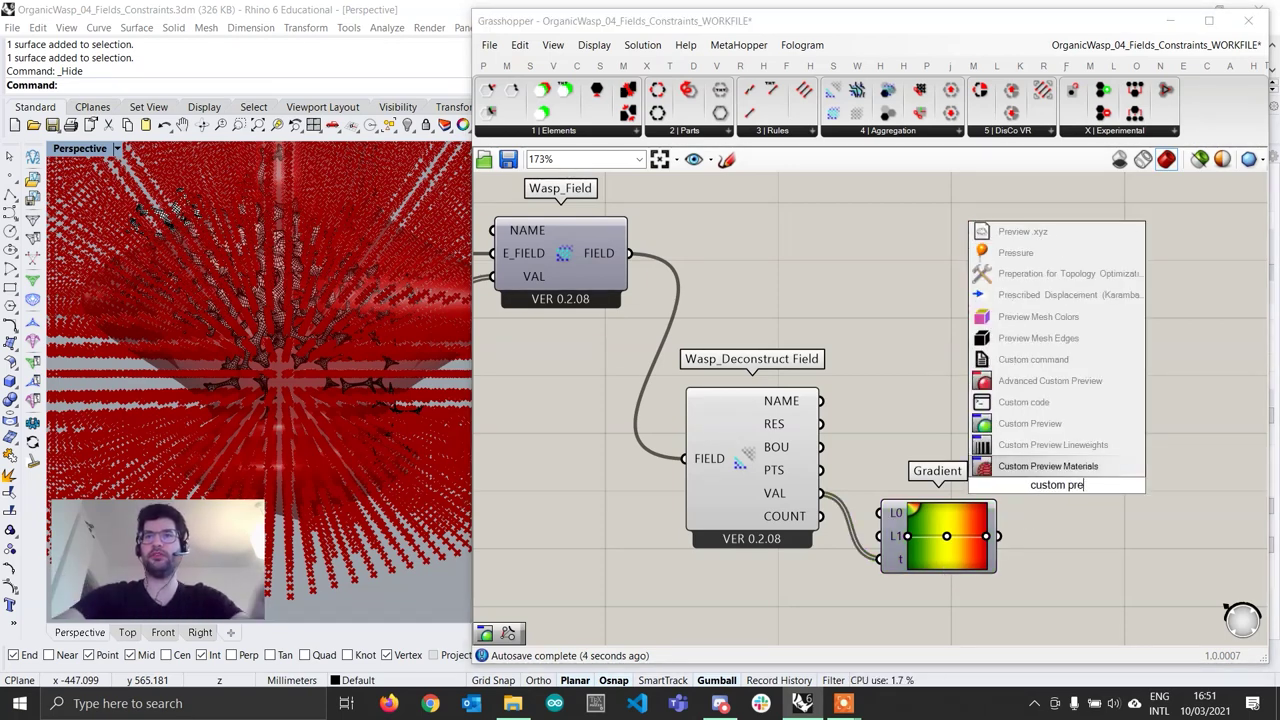
click(1024, 425)
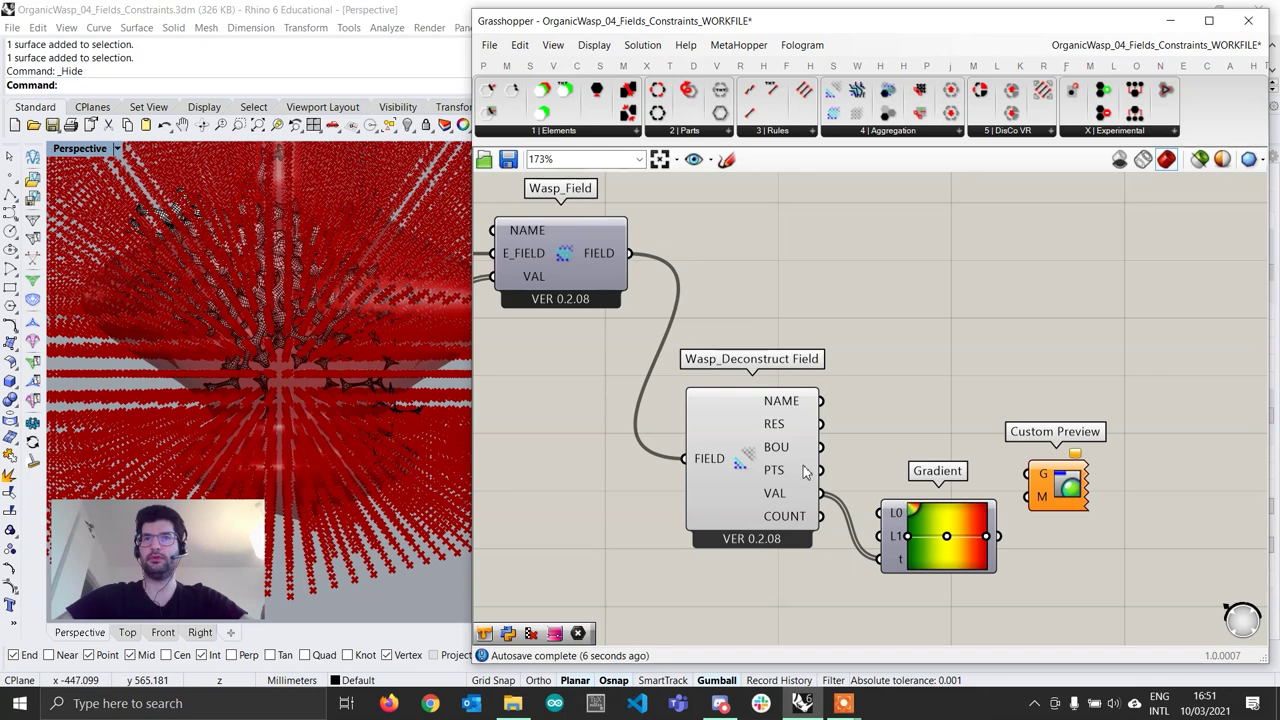
drag(818, 470, 1035, 472)
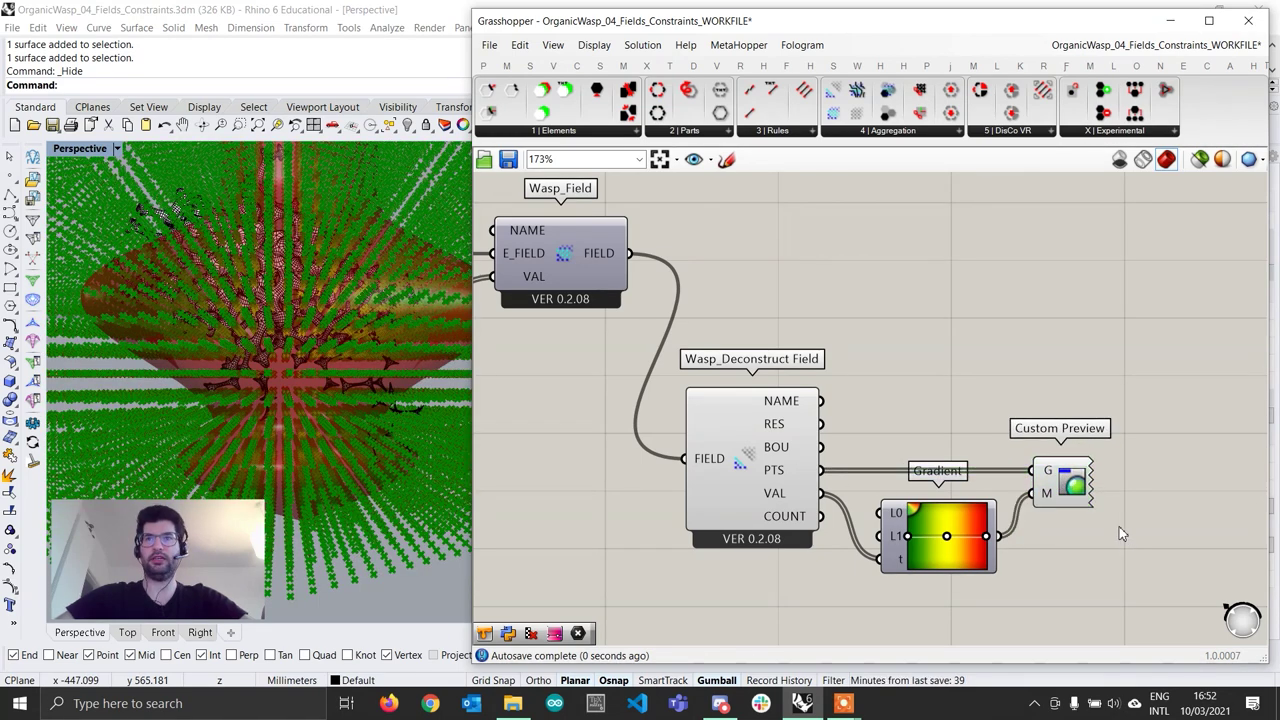
Turn off the preview of the Wasp_Deconstruct Field component so only the gradient-coloured points display
scroll(1118, 528, down, 1)
right_drag(352, 338, 335, 305)
right_drag(805, 478, 820, 468)
click(818, 468)
right_click(817, 463)
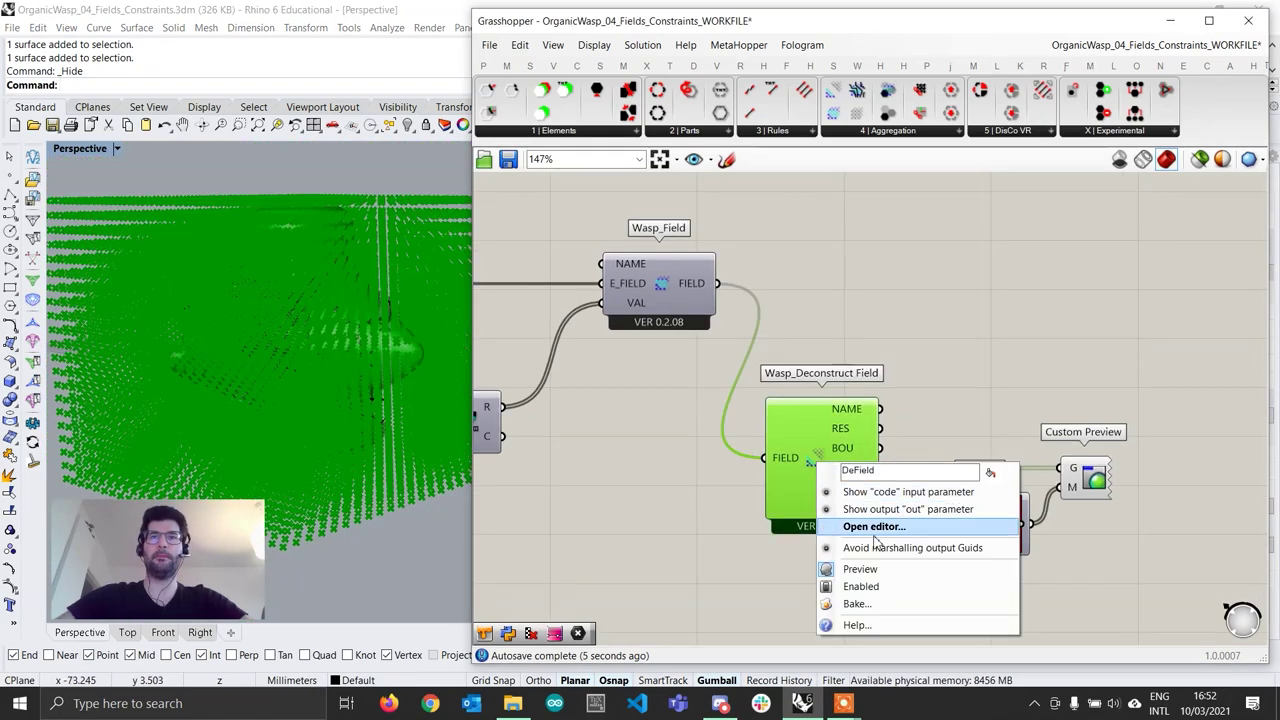
click(868, 567)
click(886, 526)
Examine the gradient-coloured field points around the aggregation in the Rhino viewport from several angles and distances
right_drag(214, 349, 247, 330)
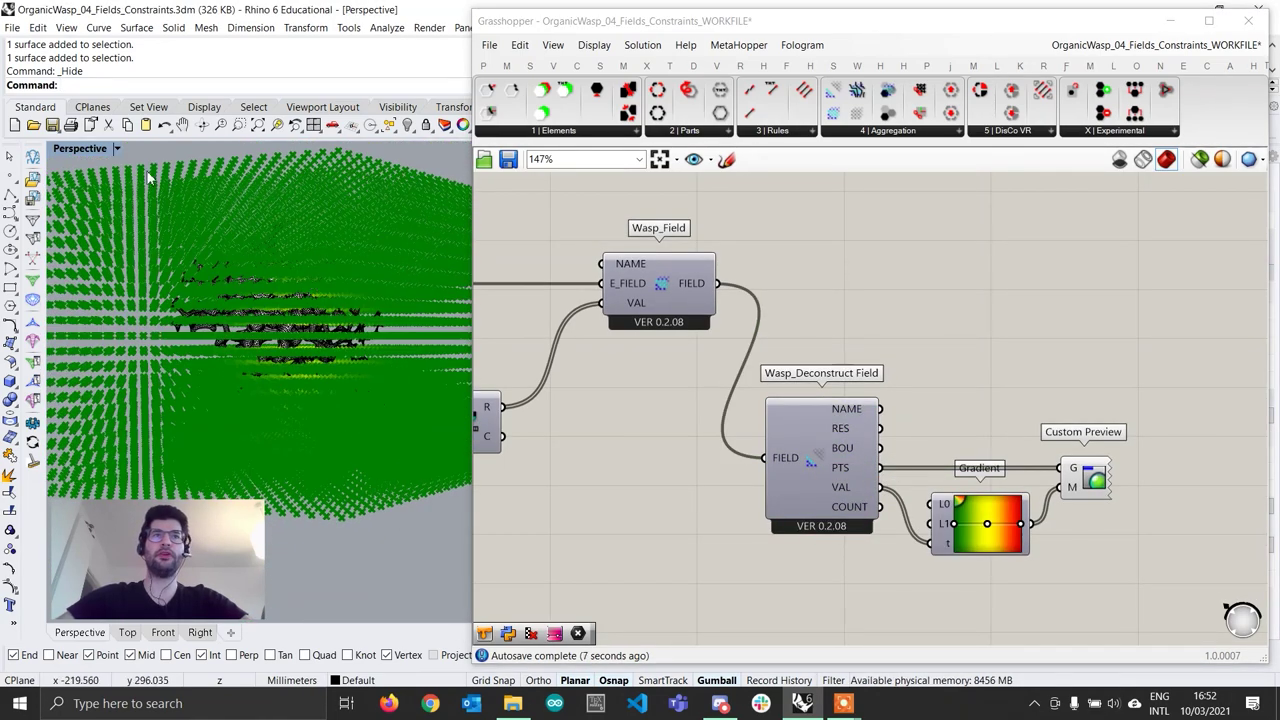
scroll(393, 397, down, 2)
scroll(956, 532, up, 2)
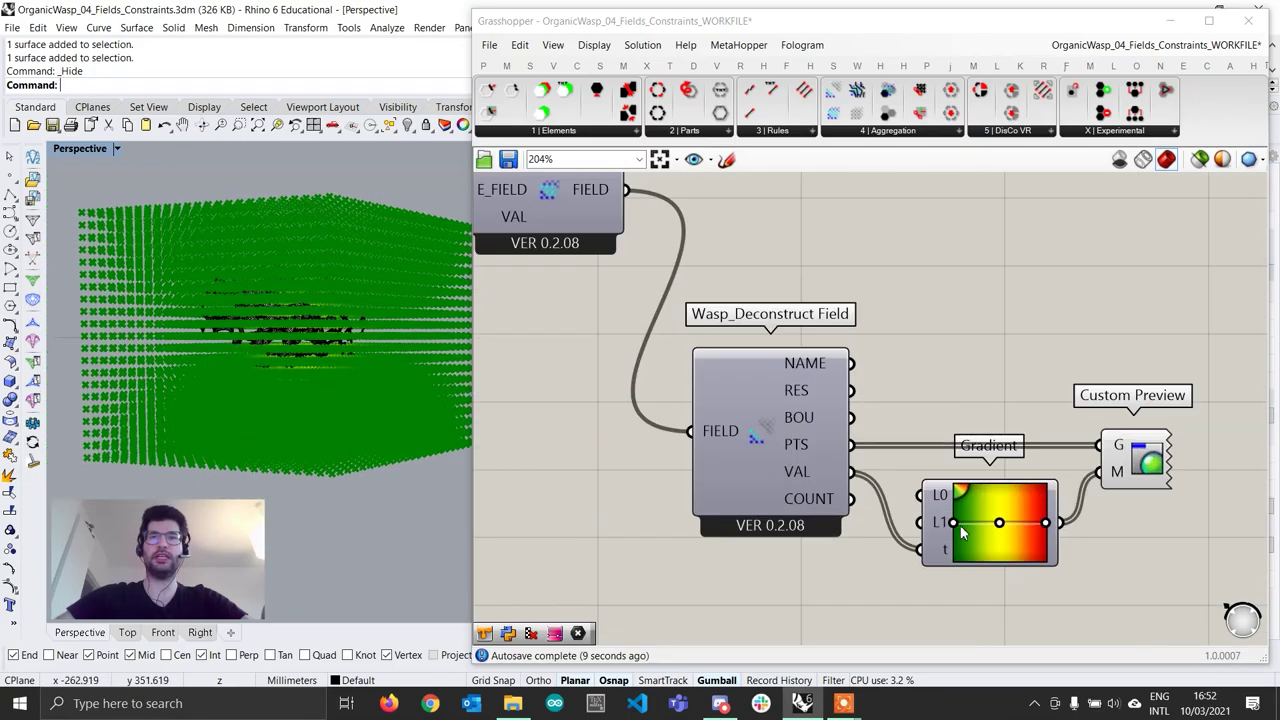
scroll(336, 336, up, 8)
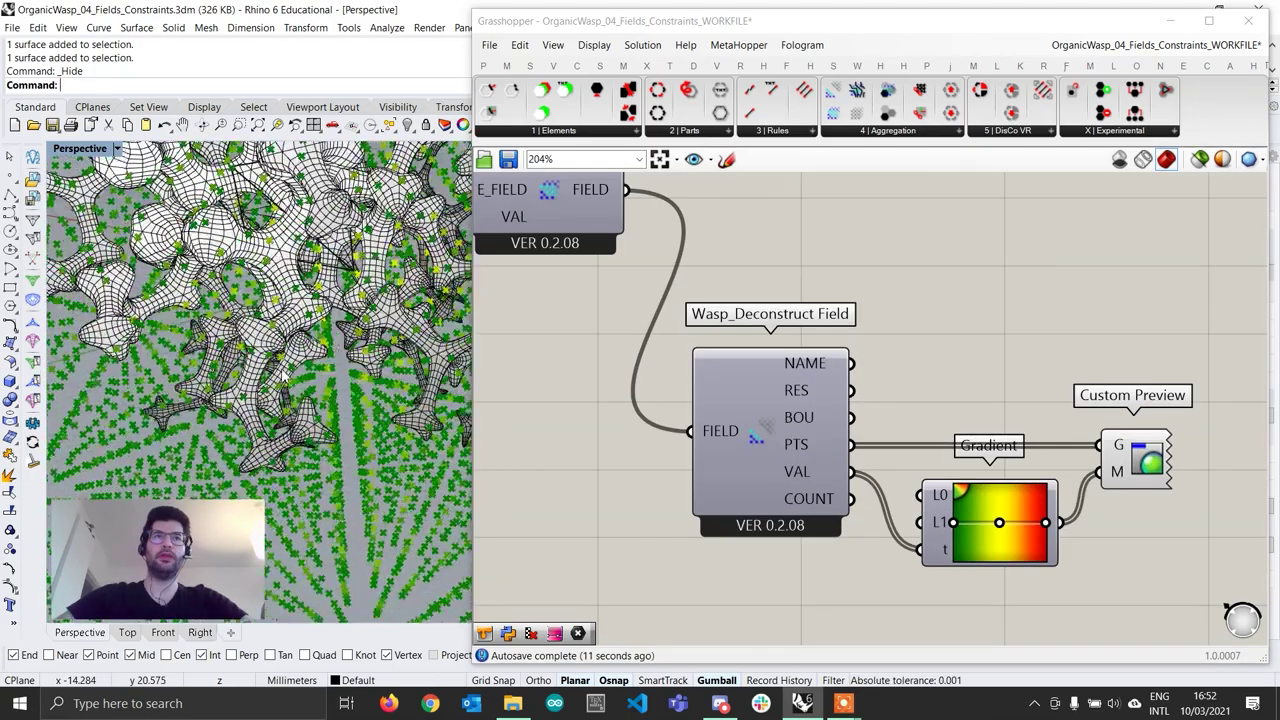
right_drag(268, 337, 256, 356)
scroll(222, 258, up, 2)
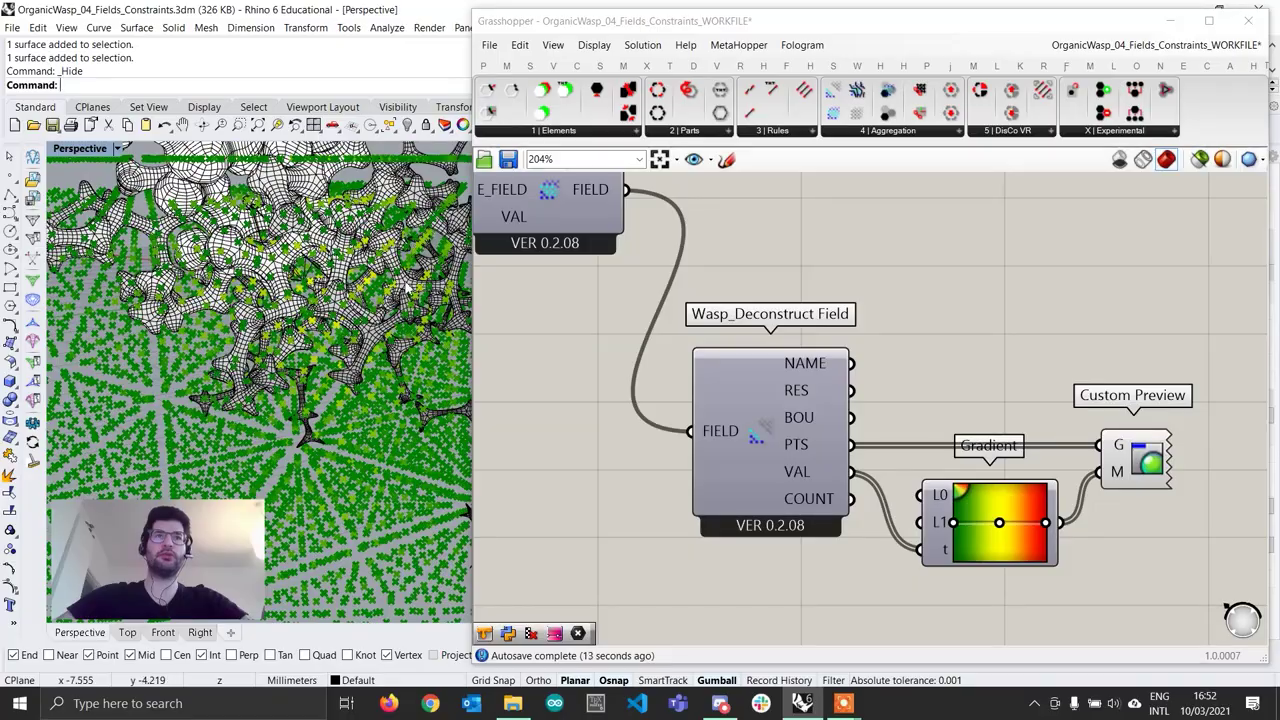
scroll(328, 295, up, 4)
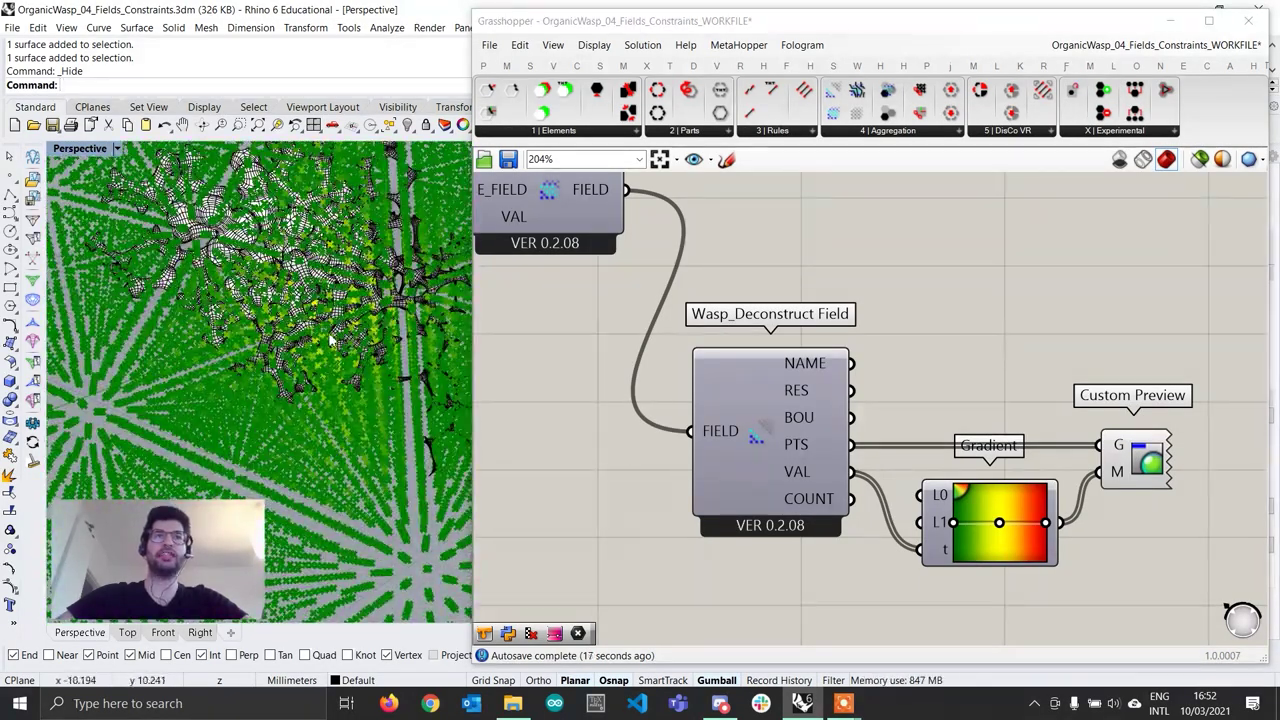
right_drag(330, 338, 310, 294)
scroll(645, 230, down, 3)
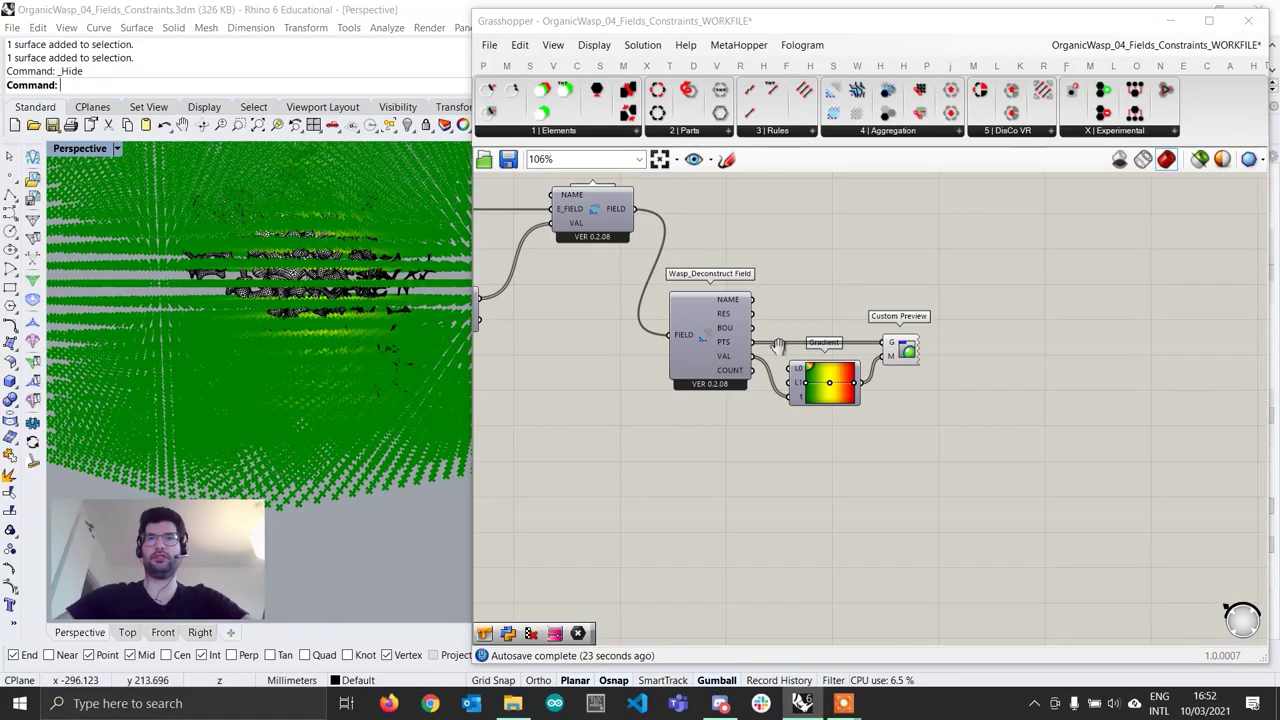
Turn off the preview of the Wasp_Deconstruct Field, Gradient and Custom Preview components together
right_drag(777, 346, 839, 443)
drag(958, 510, 722, 382)
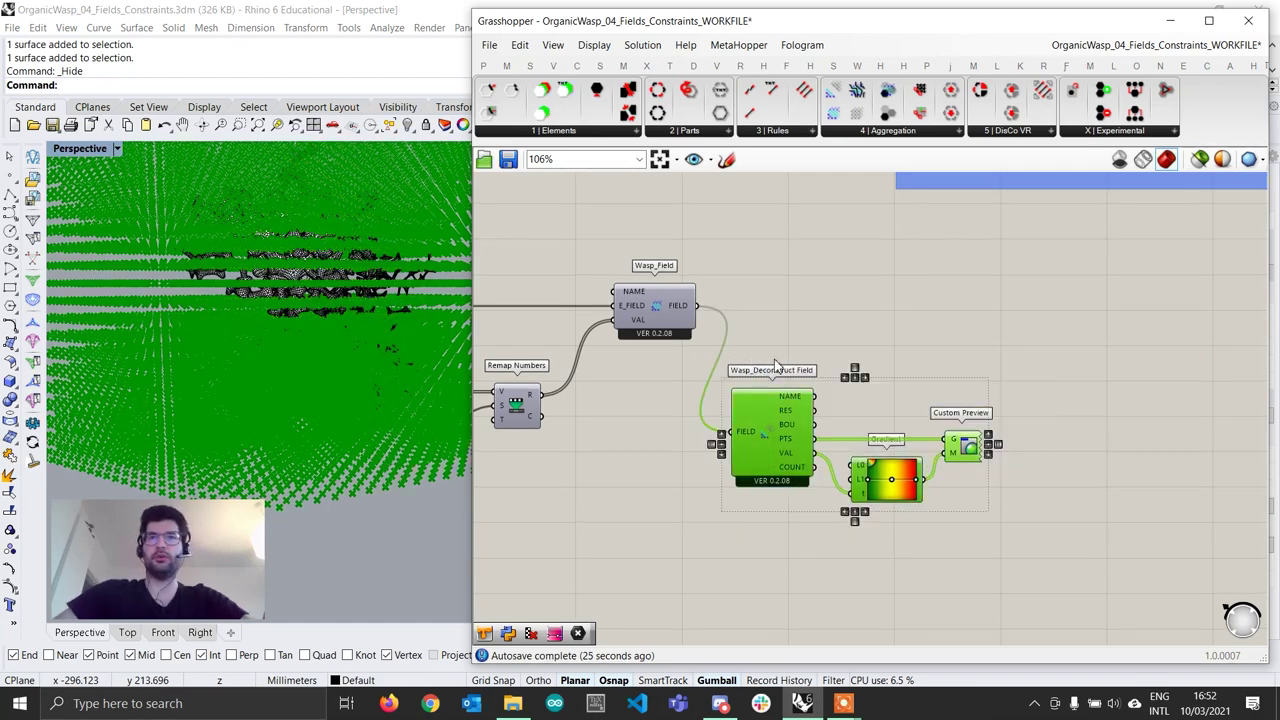
right_click(811, 357)
click(834, 378)
click(842, 388)
Move the attractor point, the part geometry component and the Parametric Attribute Geometry Generation group further away from the Stochastic aggregation group
right_drag(842, 388, 914, 541)
scroll(785, 480, down, 4)
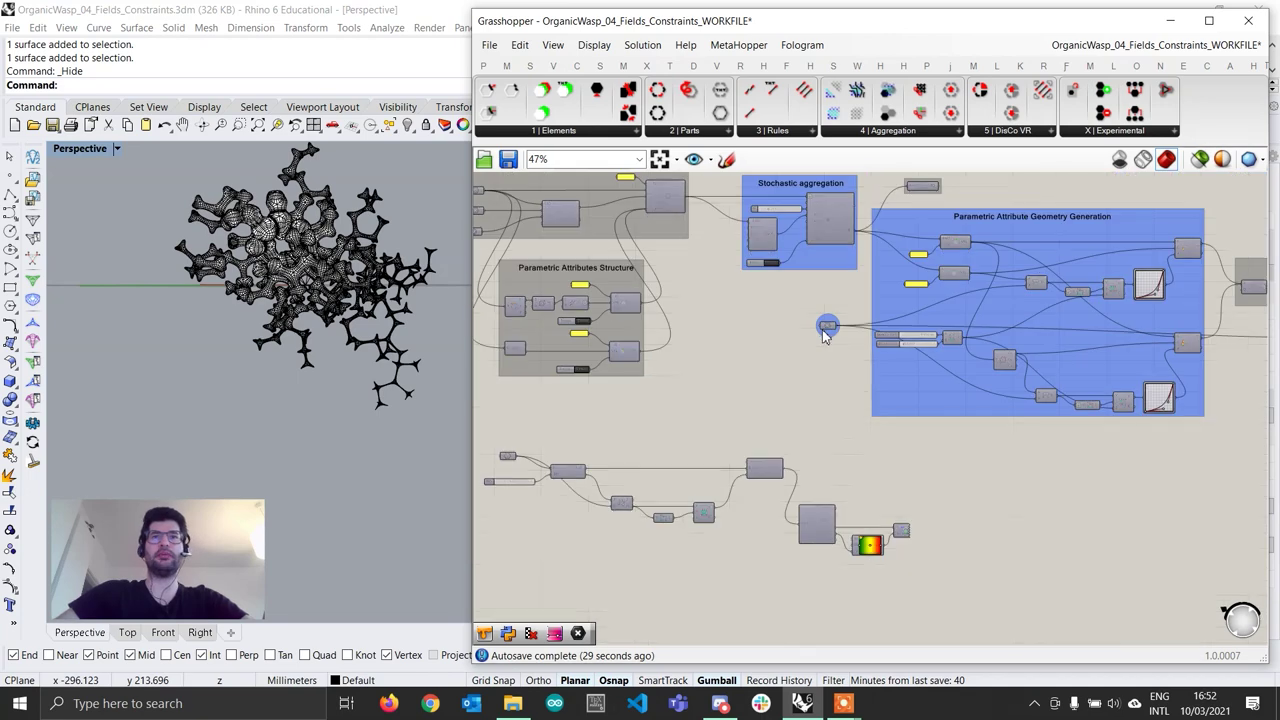
right_drag(826, 332, 823, 426)
scroll(817, 352, up, 4)
scroll(870, 335, down, 2)
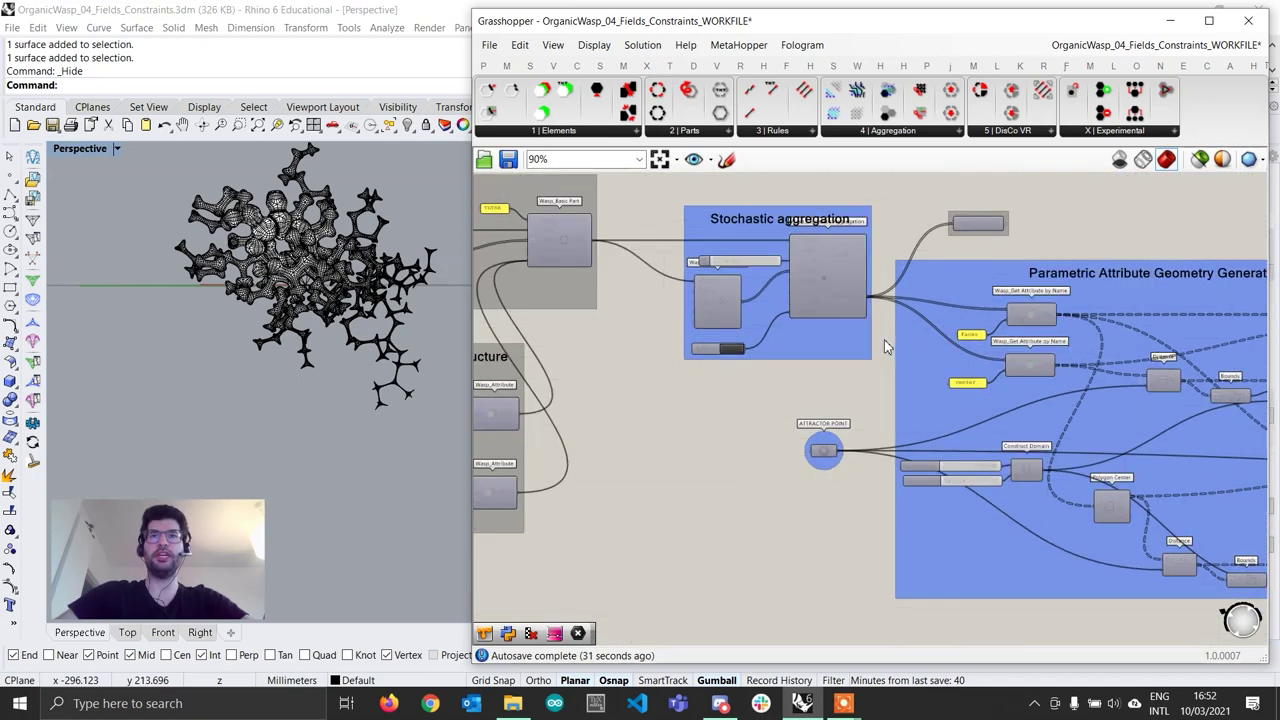
scroll(880, 340, up, 1)
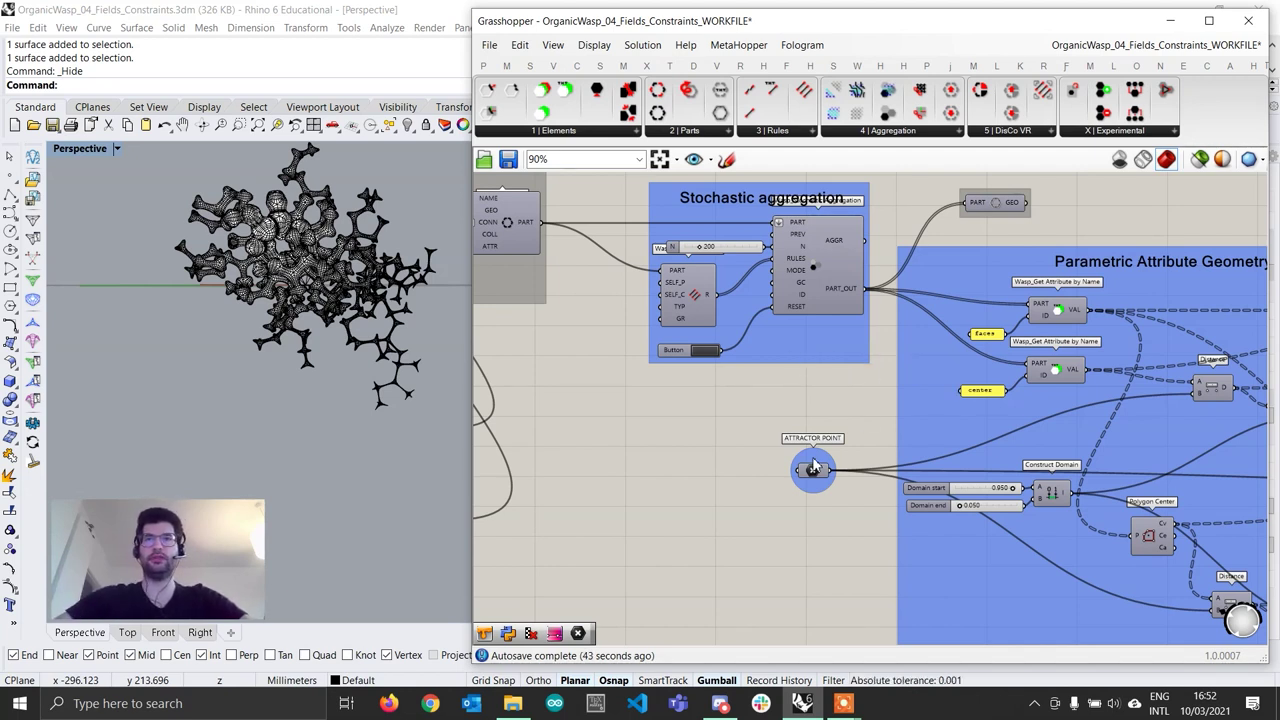
drag(814, 466, 843, 497)
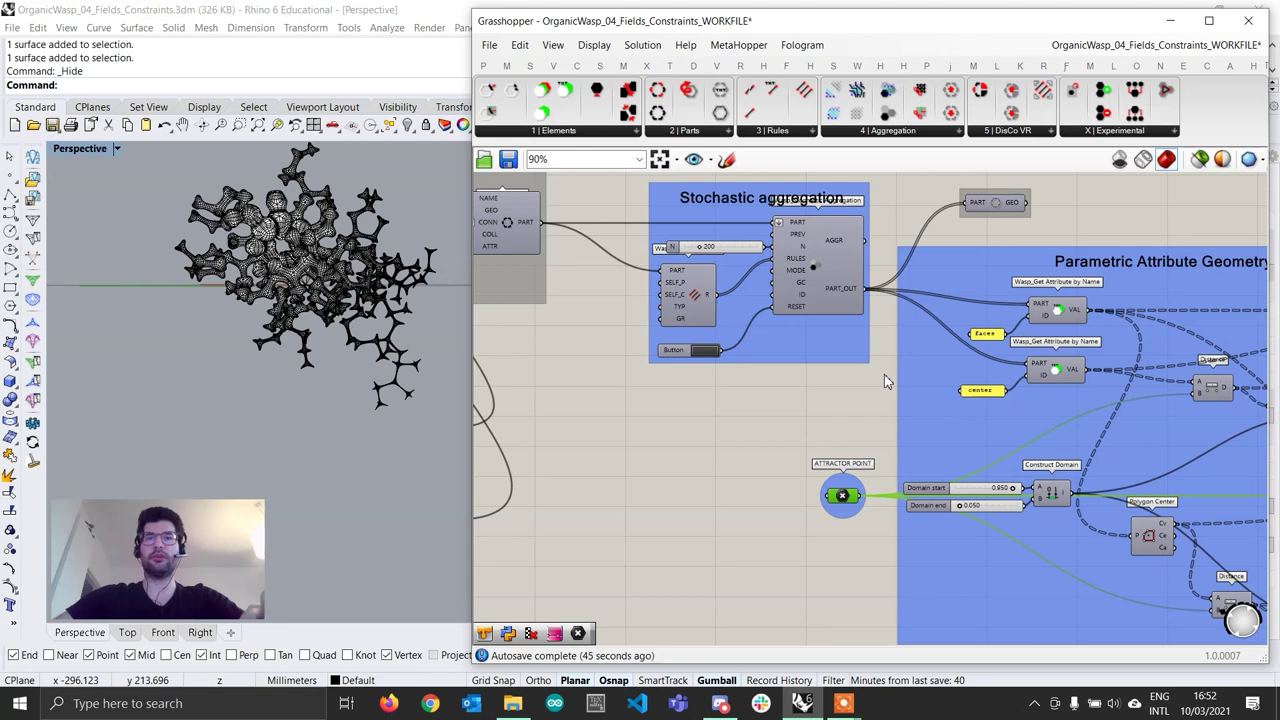
drag(886, 381, 1113, 380)
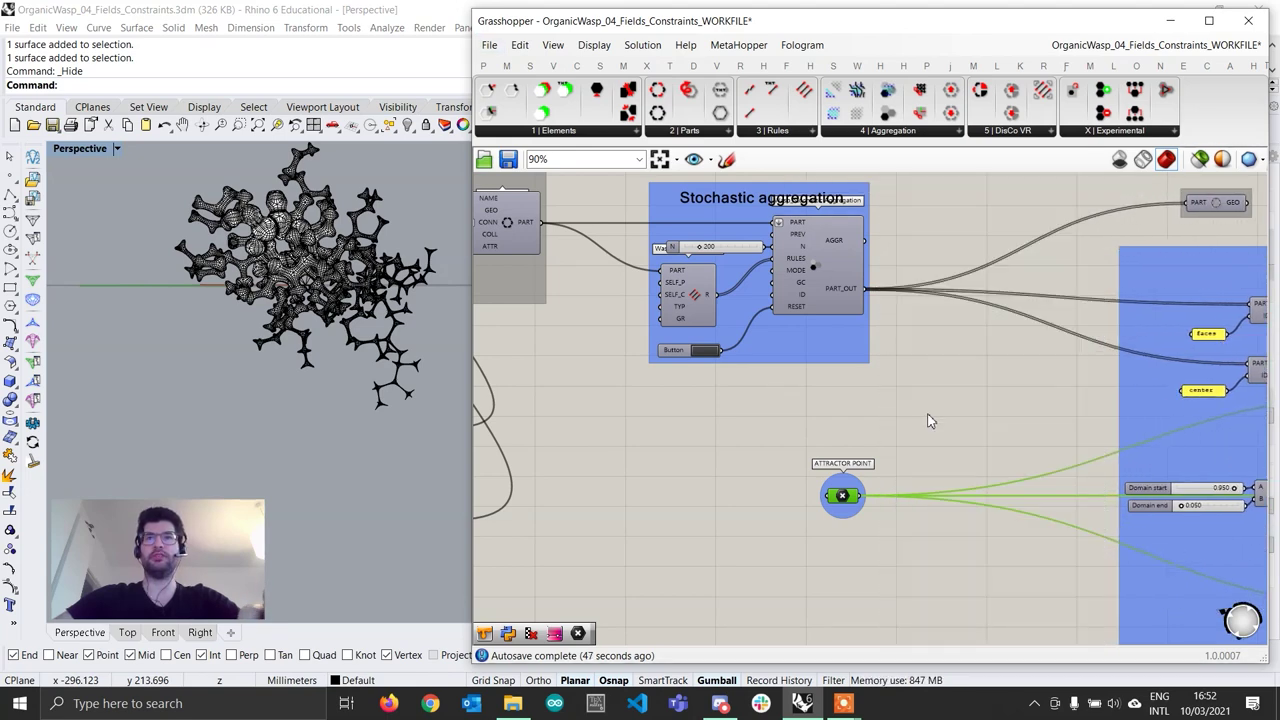
drag(843, 497, 1017, 497)
click(785, 397)
Add a Wasp_Field-driven Aggregation component directly below the Stochastic aggregation group
right_drag(808, 361, 883, 410)
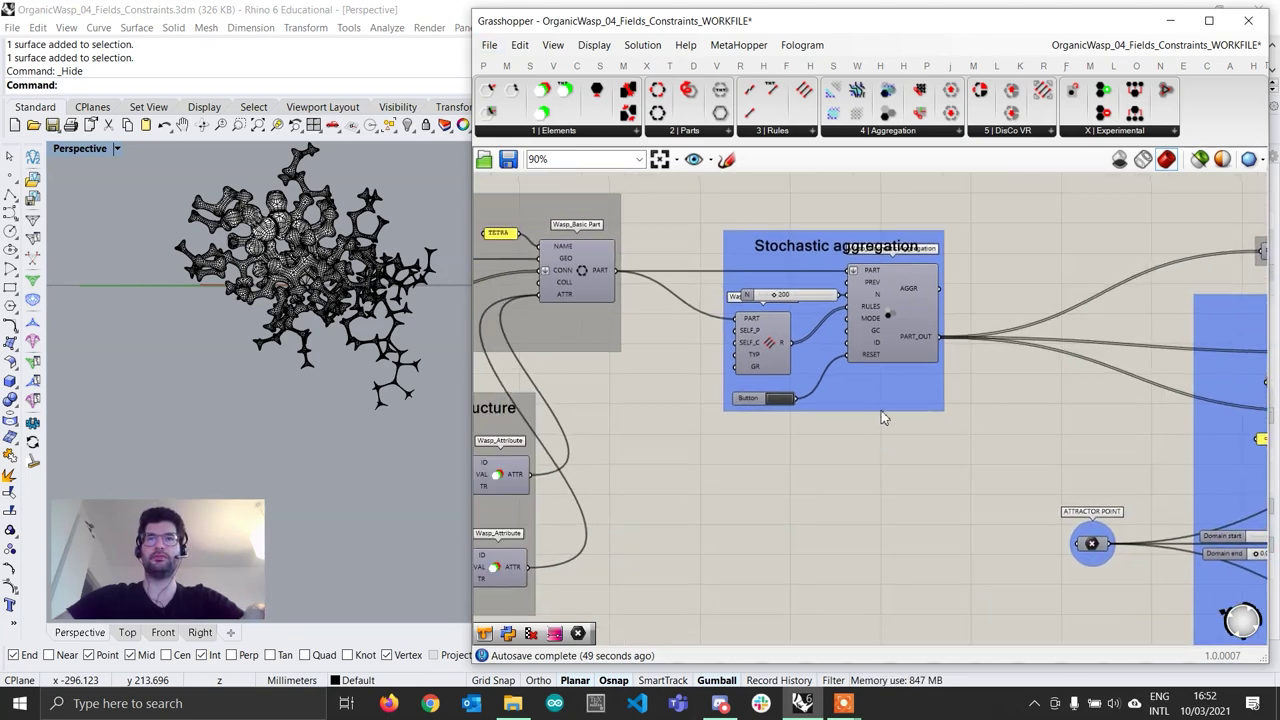
click(886, 132)
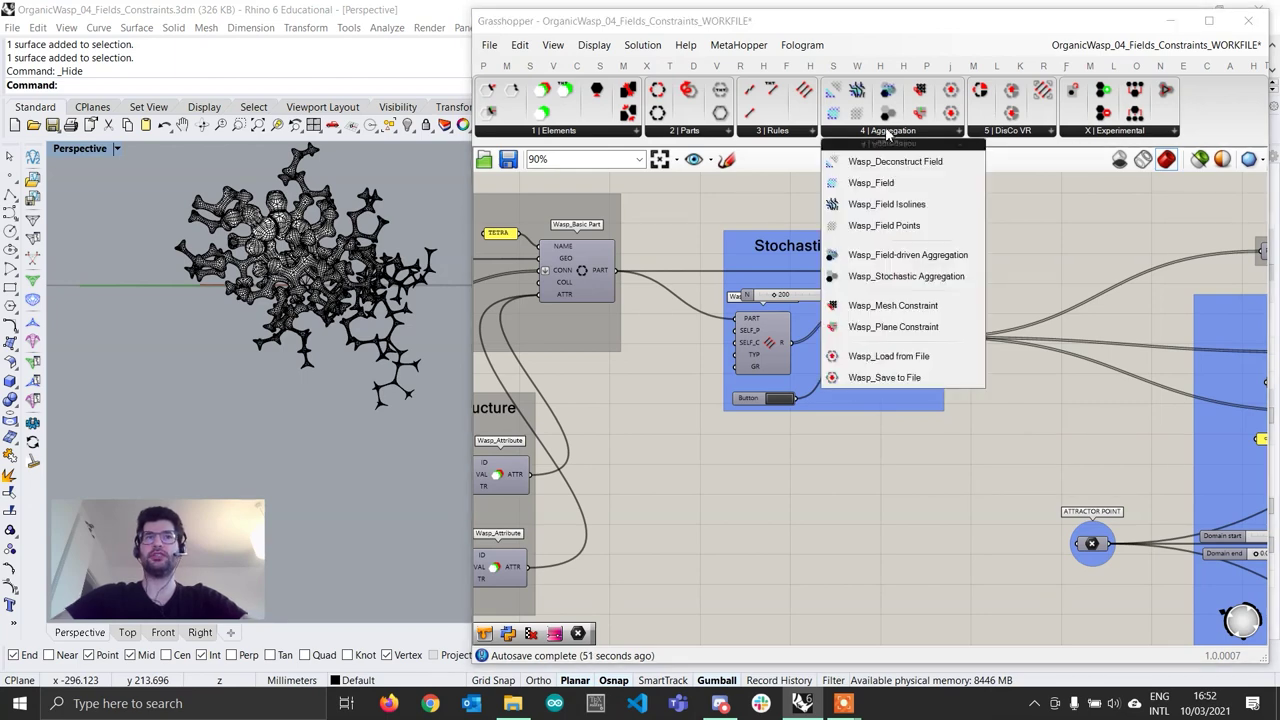
click(924, 257)
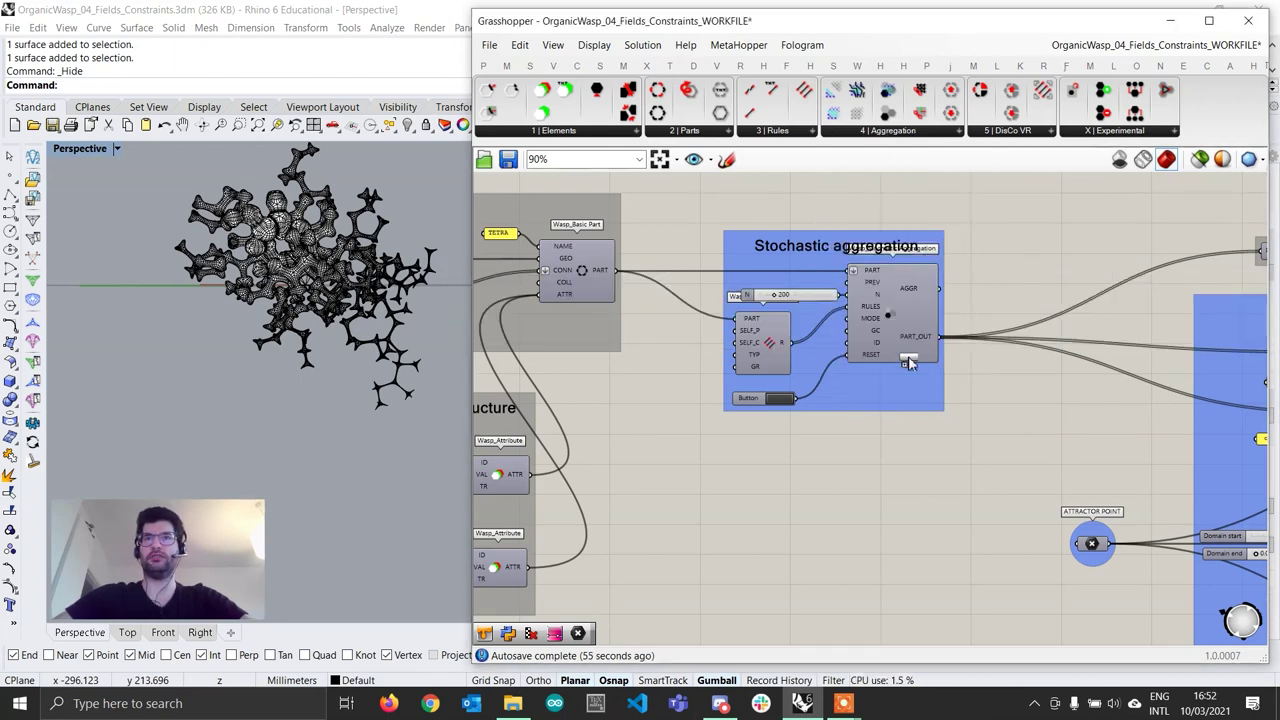
click(896, 490)
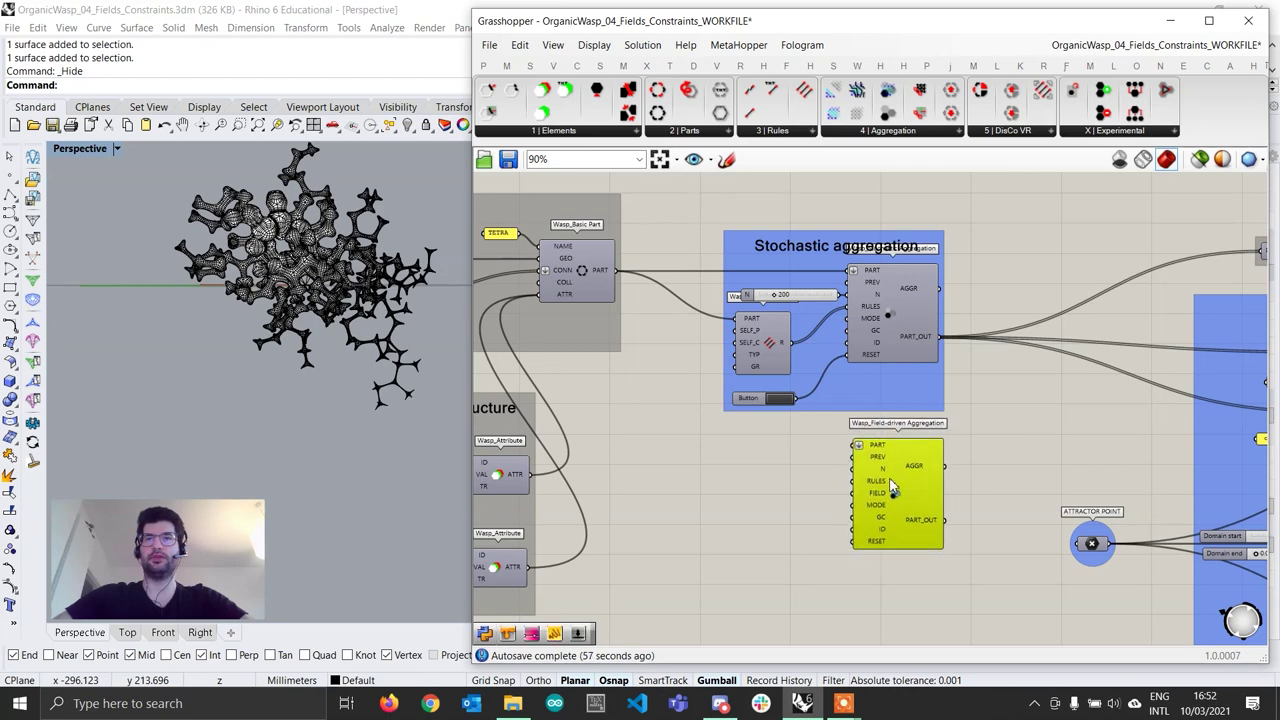
scroll(900, 470, up, 2)
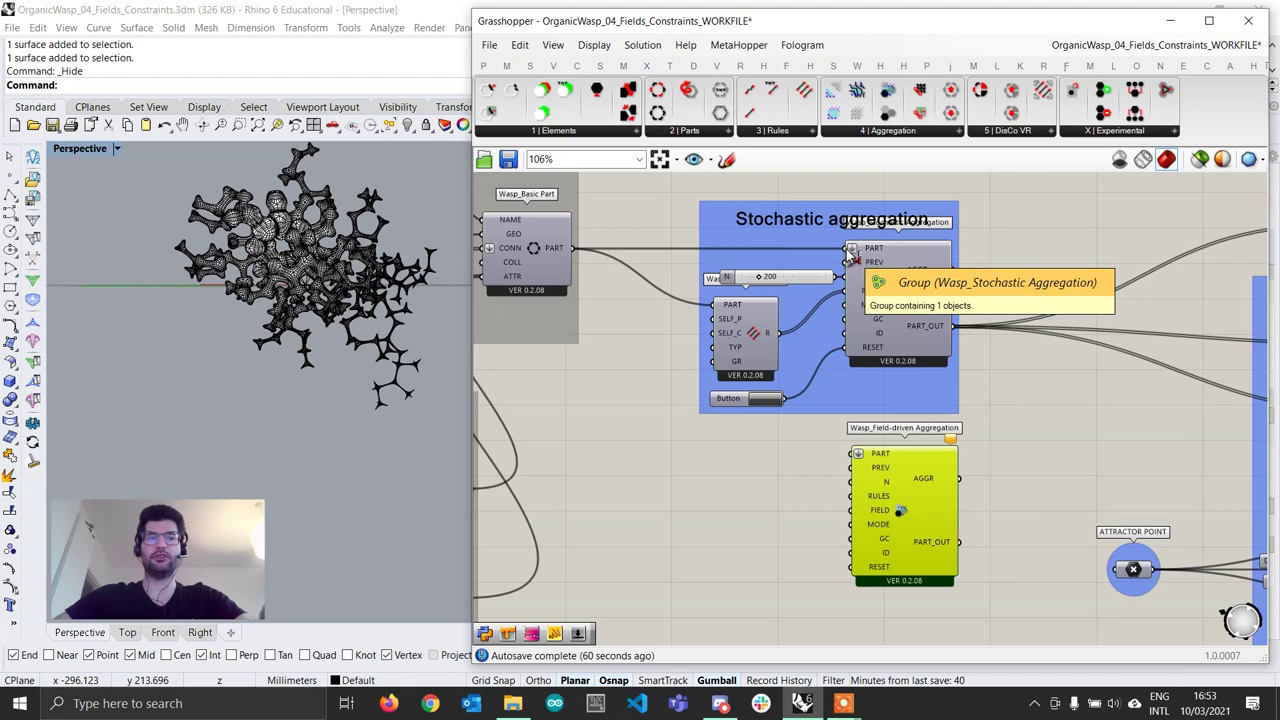
Transfer the PART, N, RULES, RESET and PART_OUT connections from Wasp_Stochastic Aggregation to Wasp_Field-driven Aggregation
drag(847, 249, 852, 454)
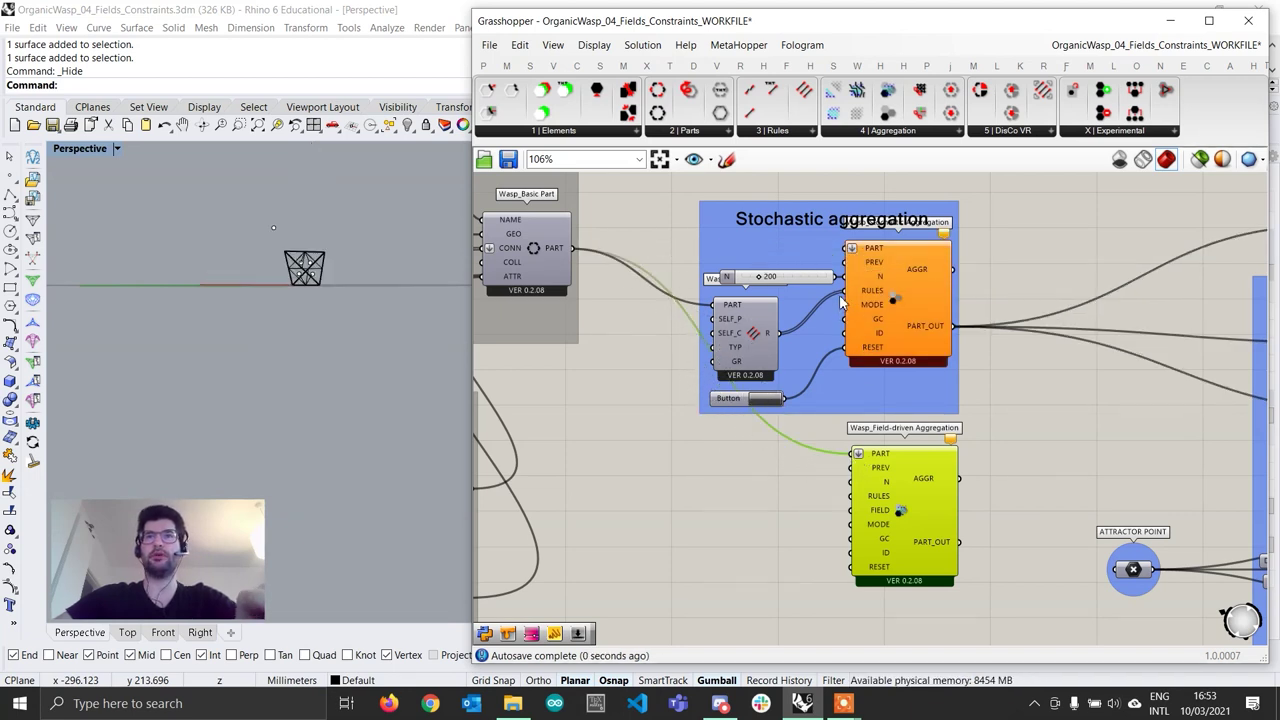
drag(851, 285, 818, 391)
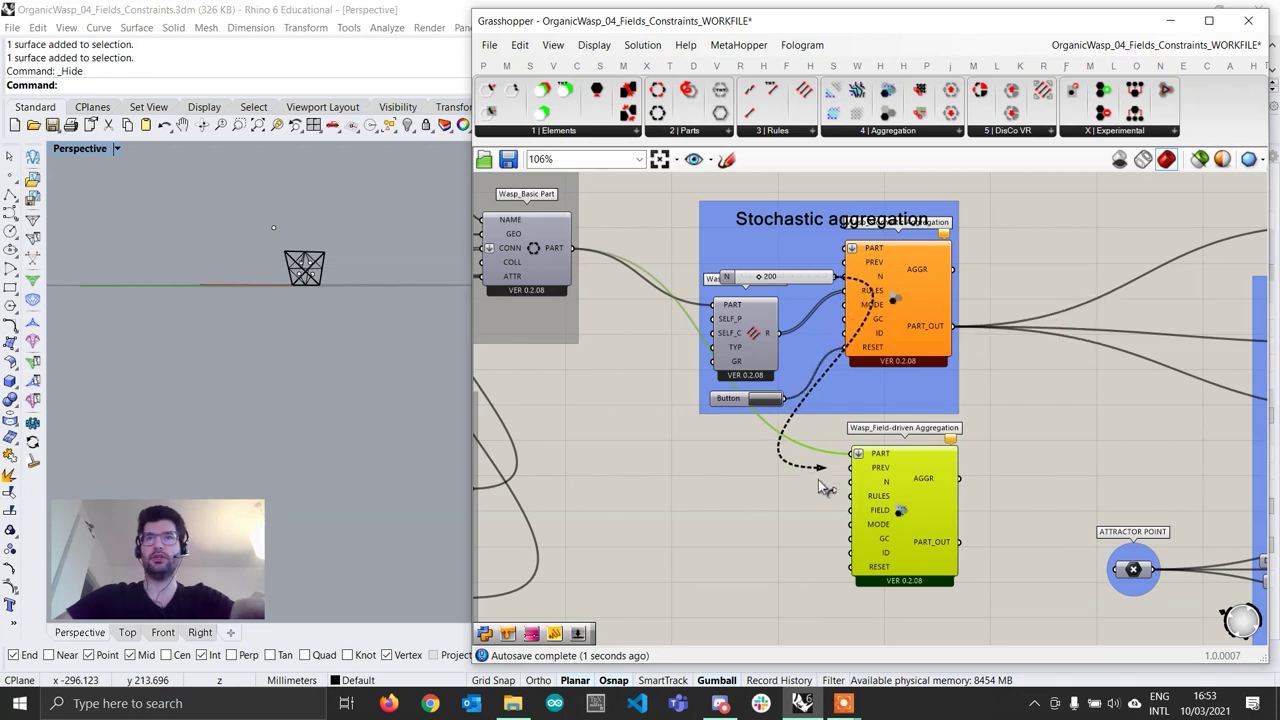
drag(819, 481, 849, 489)
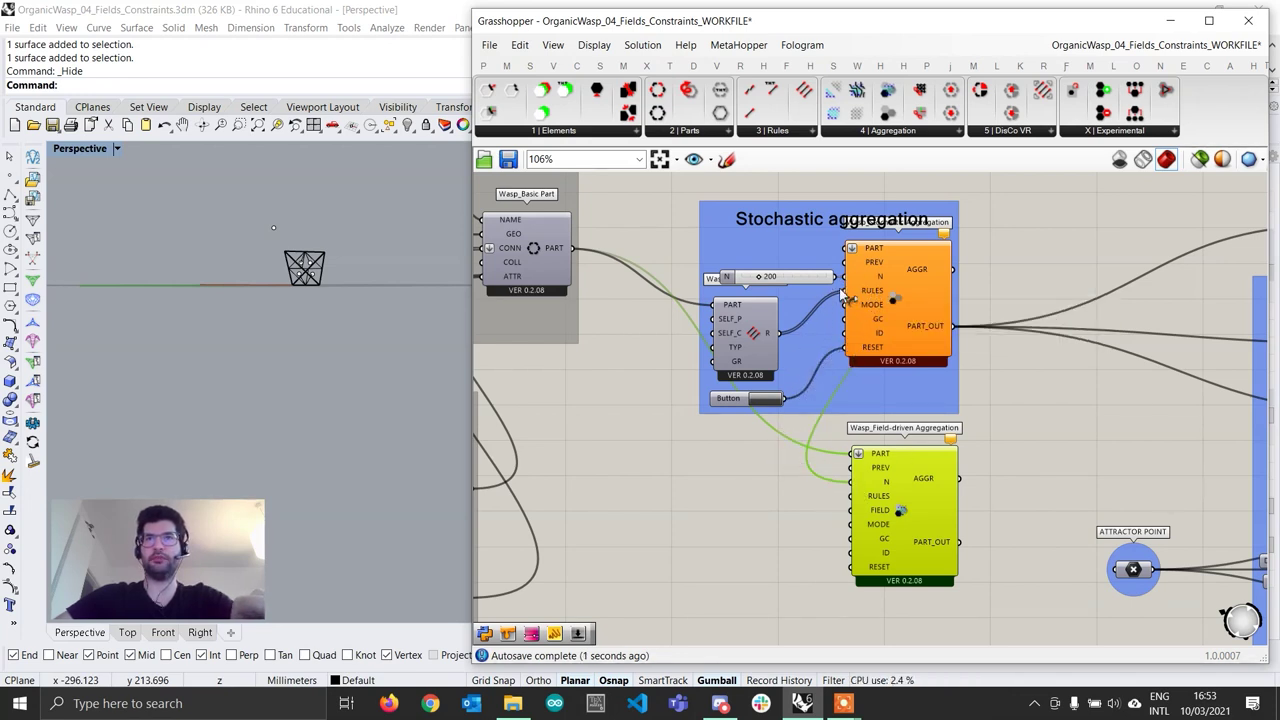
mouse_move(847, 298)
mouse_down()
mouse_move(855, 530)
mouse_move(858, 505)
mouse_up()
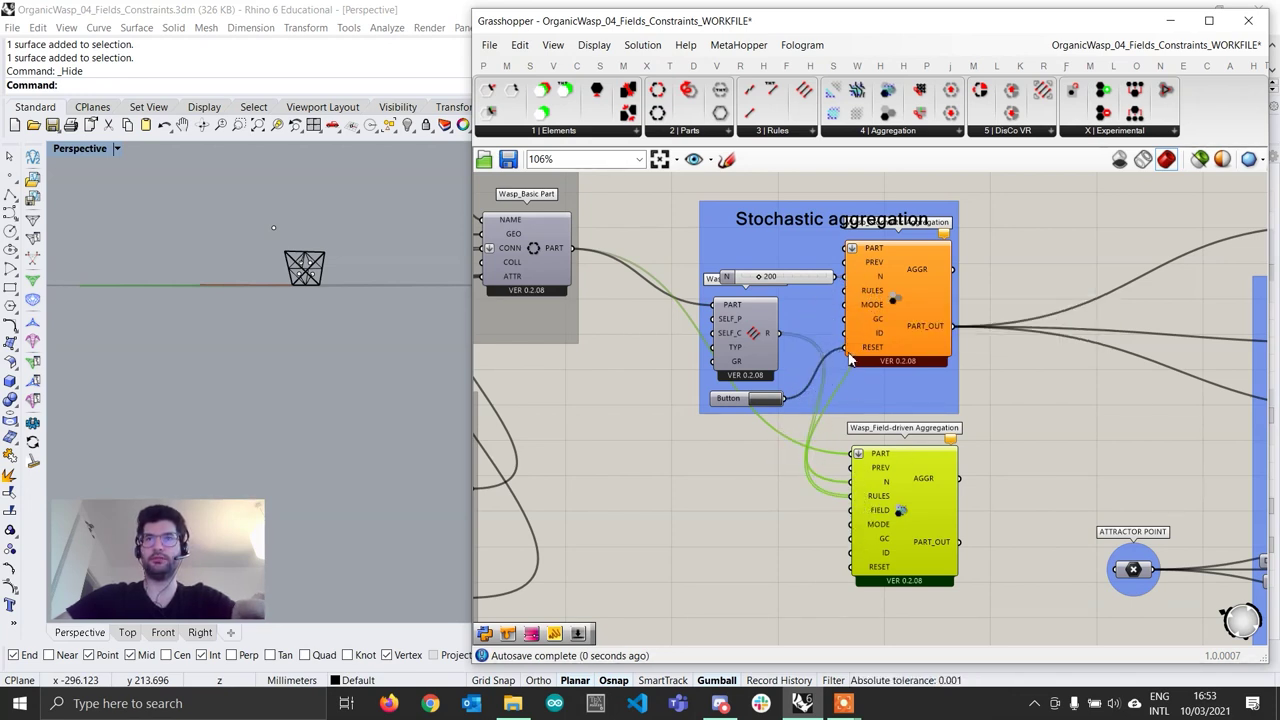
ctrl+shift+drag(847, 350, 852, 567)
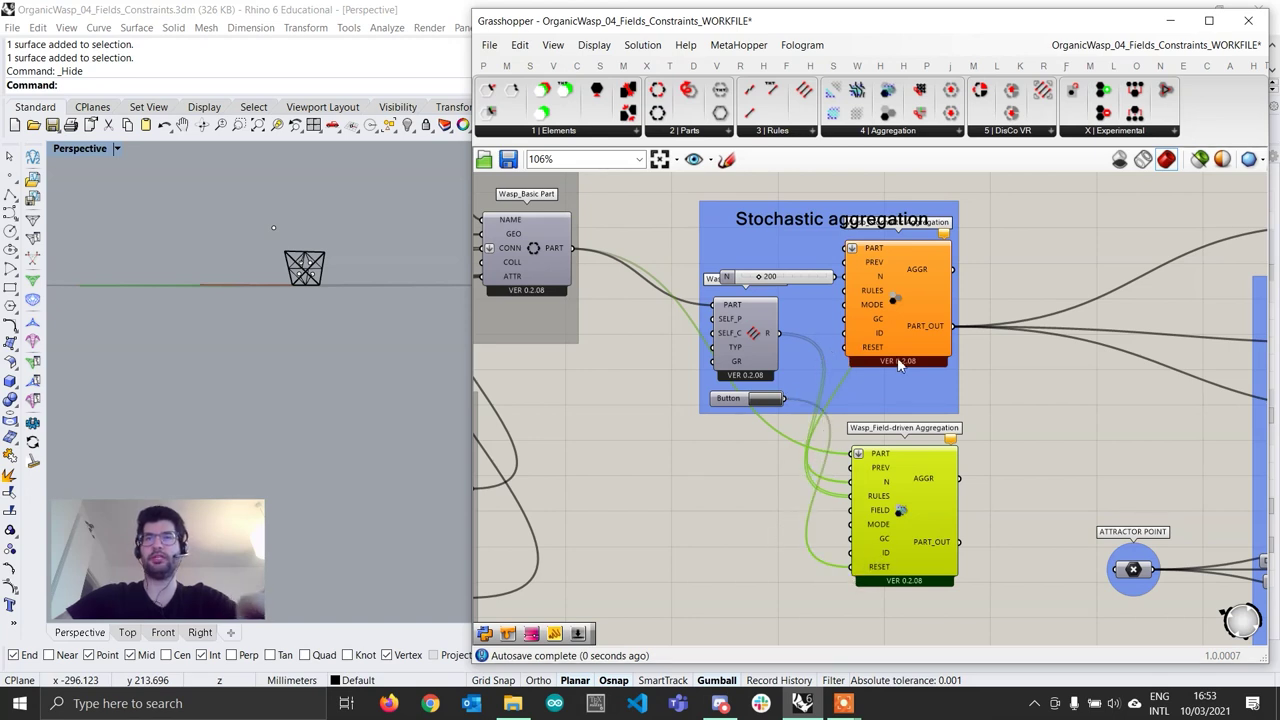
click(990, 380)
ctrl+shift+drag(950, 337, 967, 549)
Delete the Wasp_Stochastic Aggregation component and the Stochastic aggregation group frame, keeping the slider, rules generator and button
drag(914, 294, 946, 293)
key(Delete)
drag(908, 233, 879, 254)
right_drag(908, 258, 987, 225)
drag(918, 283, 957, 251)
right_drag(1086, 239, 1031, 303)
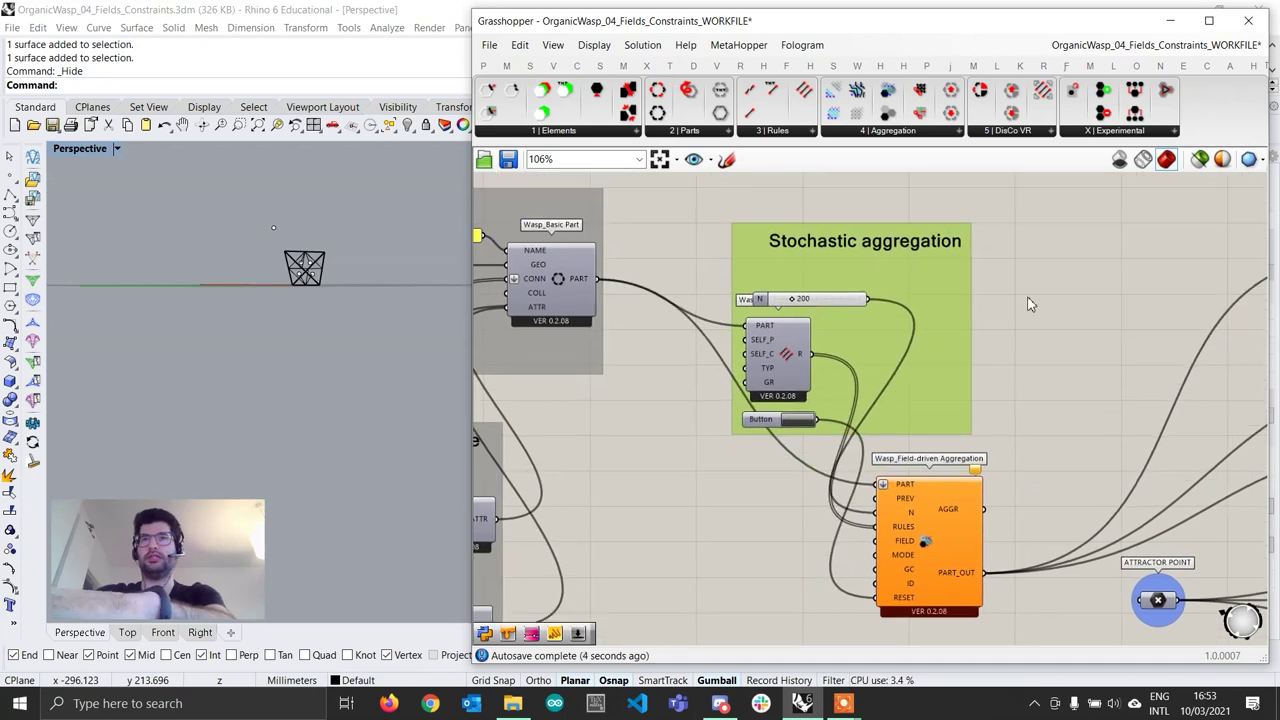
key(Delete)
Place Wasp_Field-driven Aggregation beside the N slider and rules generator, then read its warning
click(944, 509)
drag(945, 513, 1012, 342)
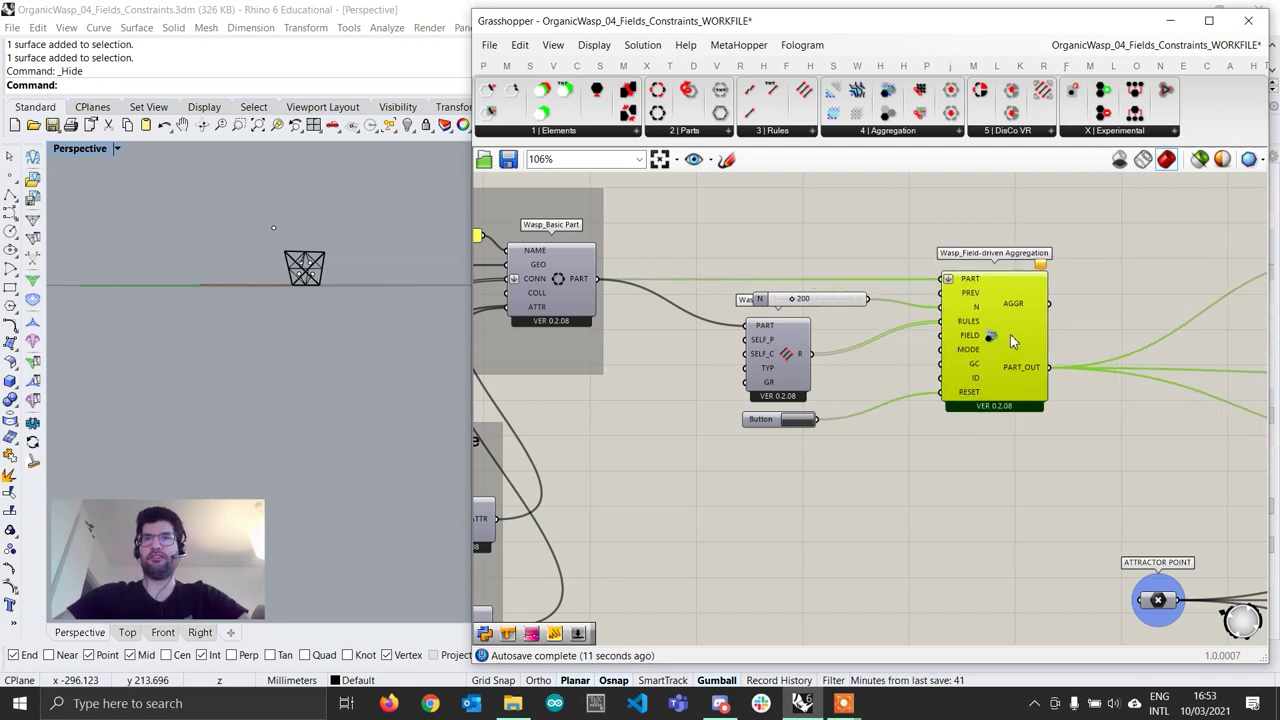
mouse_move(1042, 270)
Connect Wasp_Field's FIELD output to the FIELD input of Wasp_Field-driven Aggregation
scroll(861, 395, down, 1)
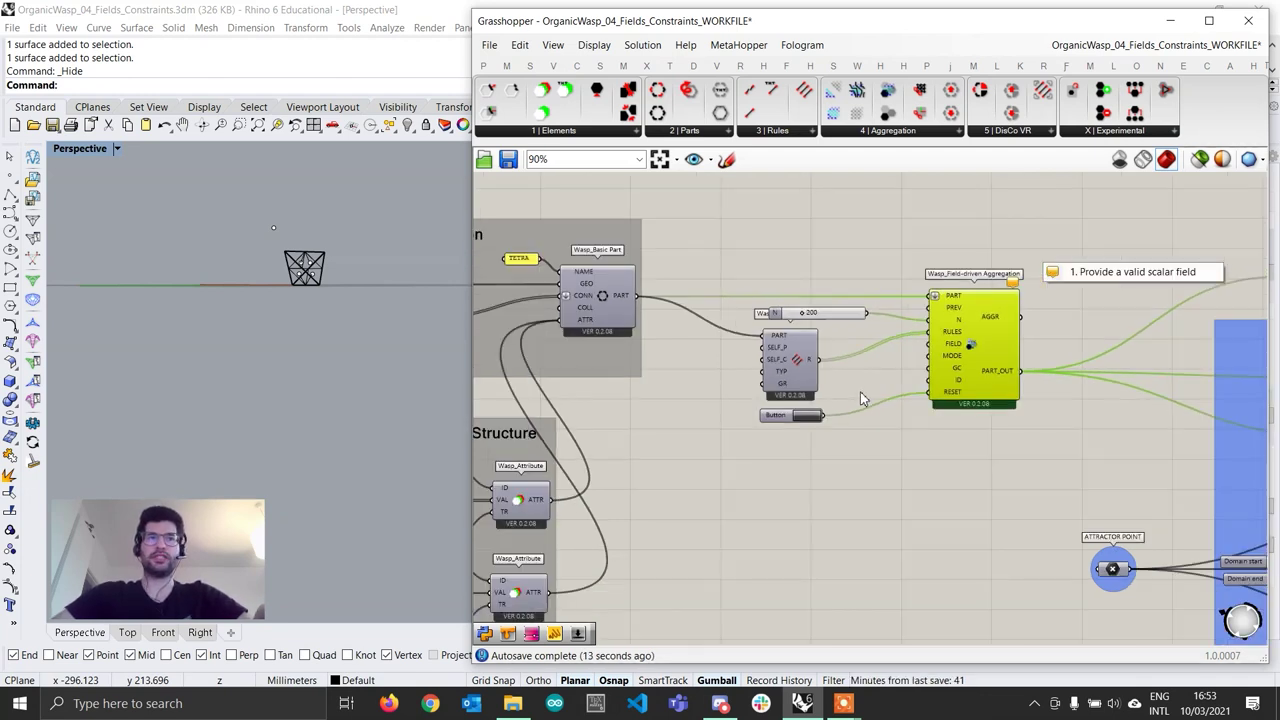
right_drag(370, 387, 372, 440)
scroll(372, 440, down, 5)
right_drag(959, 412, 907, 404)
scroll(896, 339, up, 2)
mouse_move(898, 341)
scroll(899, 342, down, 2)
scroll(899, 343, down, 3)
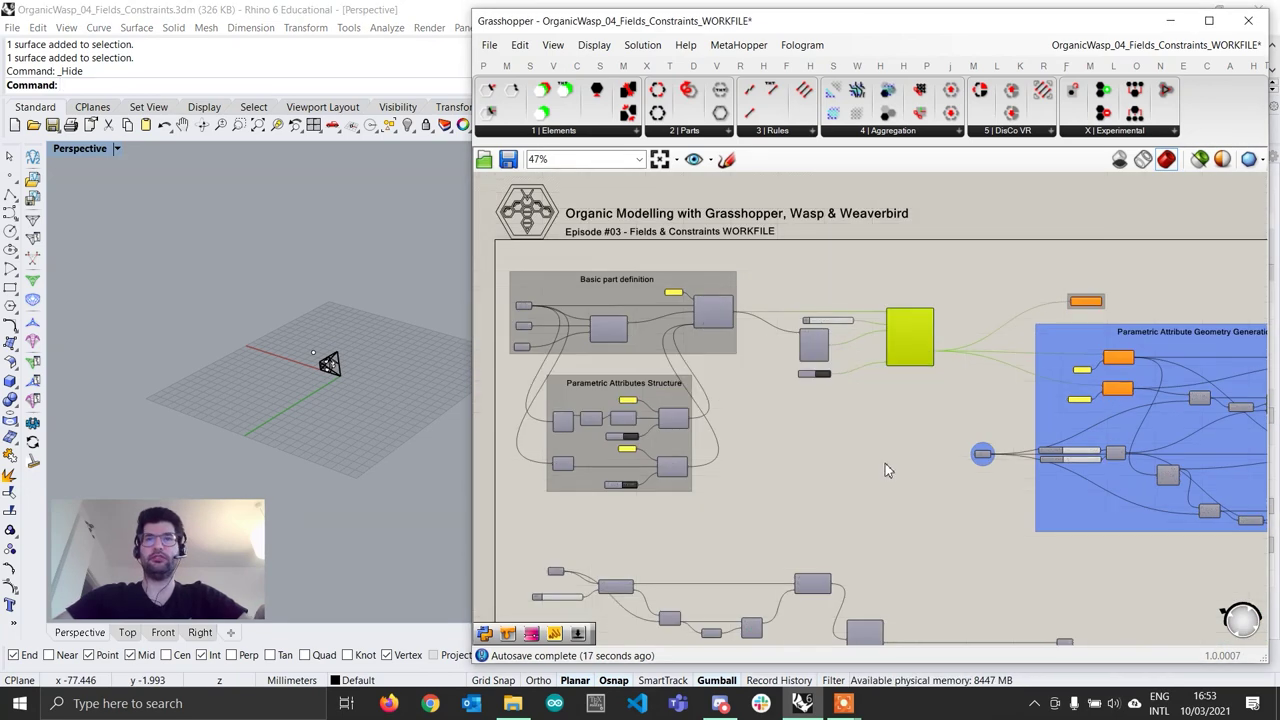
scroll(885, 463, up, 2)
scroll(853, 523, up, 2)
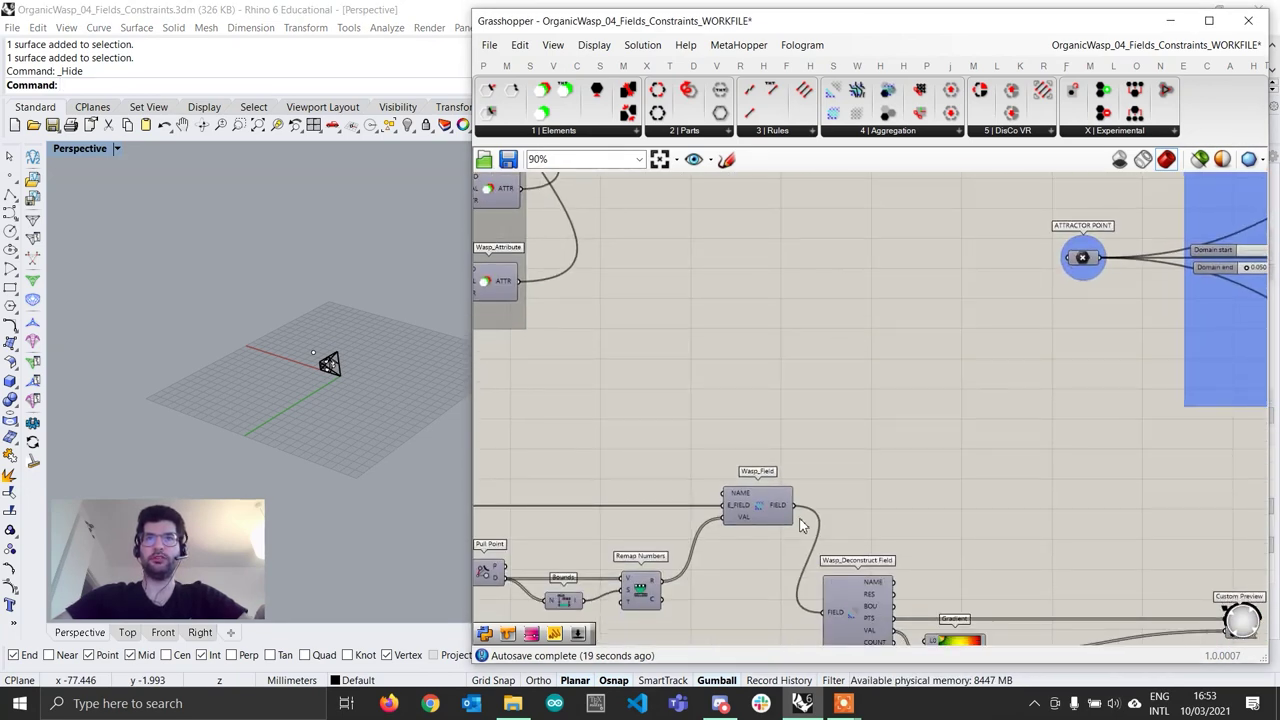
scroll(803, 526, up, 1)
drag(793, 500, 855, 386)
scroll(851, 472, down, 6)
drag(853, 470, 763, 282)
scroll(932, 213, up, 6)
scroll(872, 211, up, 1)
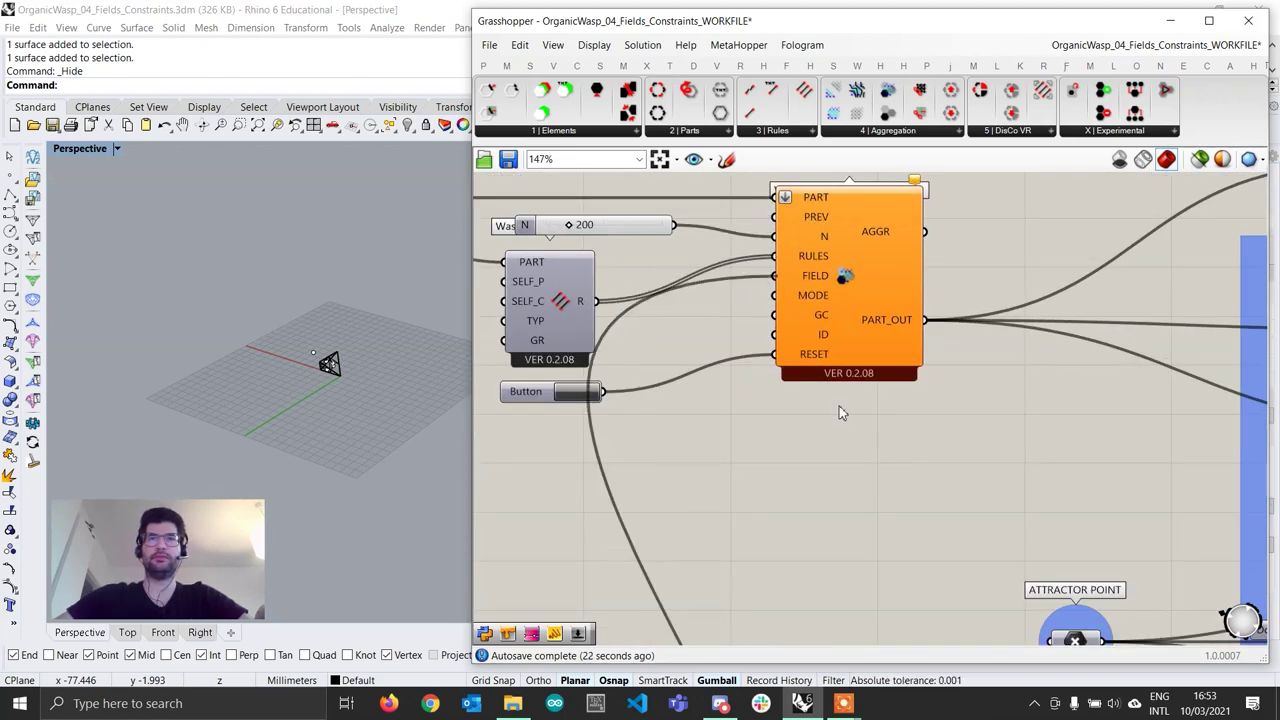
Move the reset Button closer to the RESET input of Wasp_Field-driven Aggregation
scroll(839, 406, down, 1)
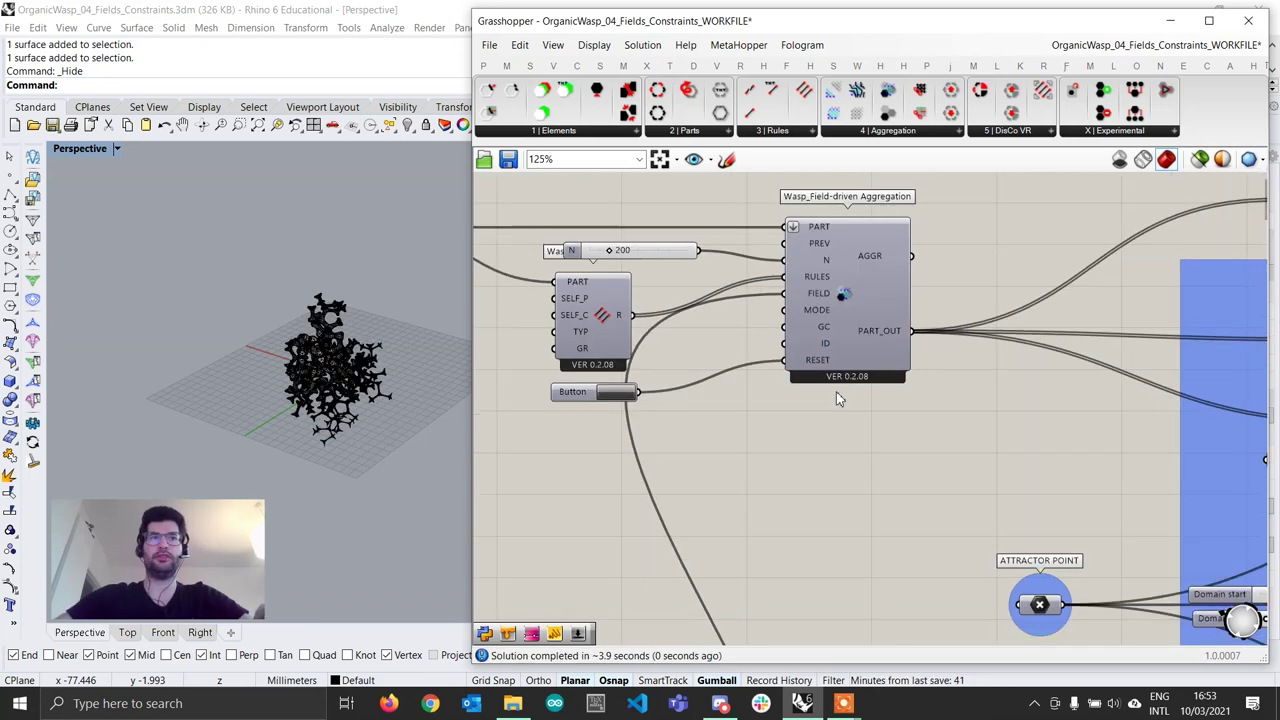
scroll(705, 378, up, 2)
drag(576, 406, 676, 417)
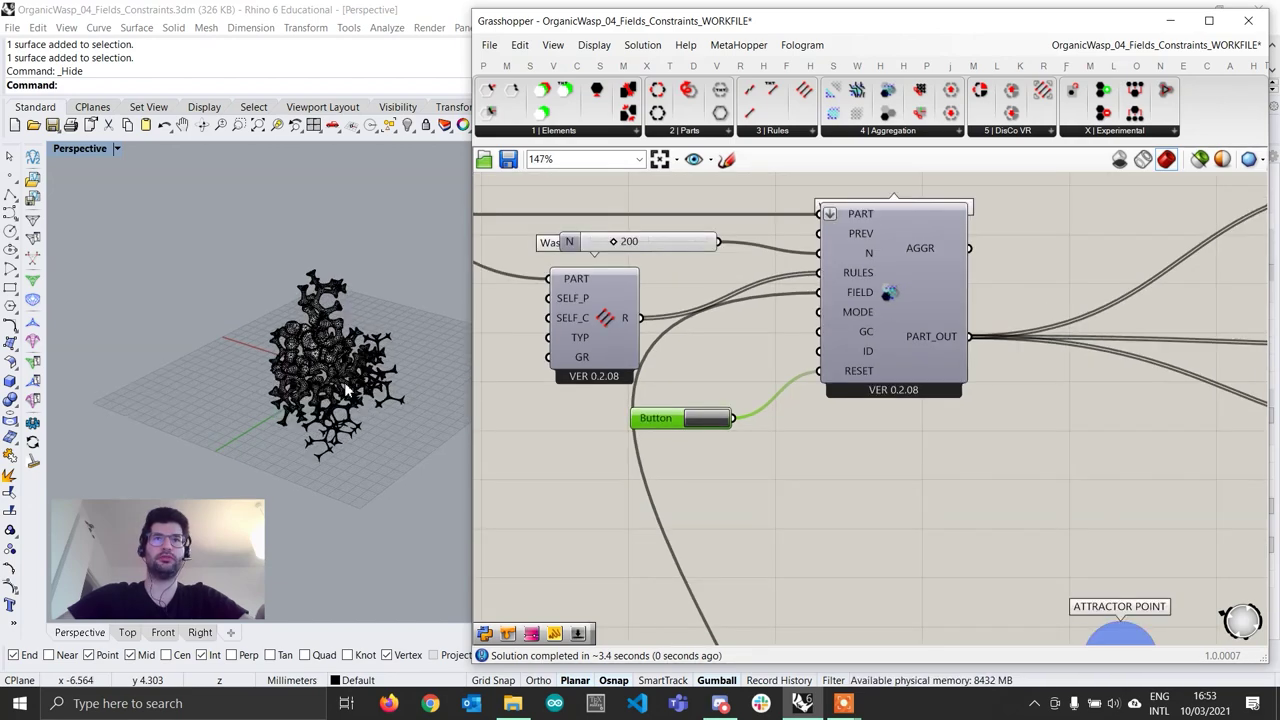
Turn on the preview of the Geometry parameter feeding Wasp_Field Points to compare the boundary surface with the aggregation
scroll(344, 382, up, 5)
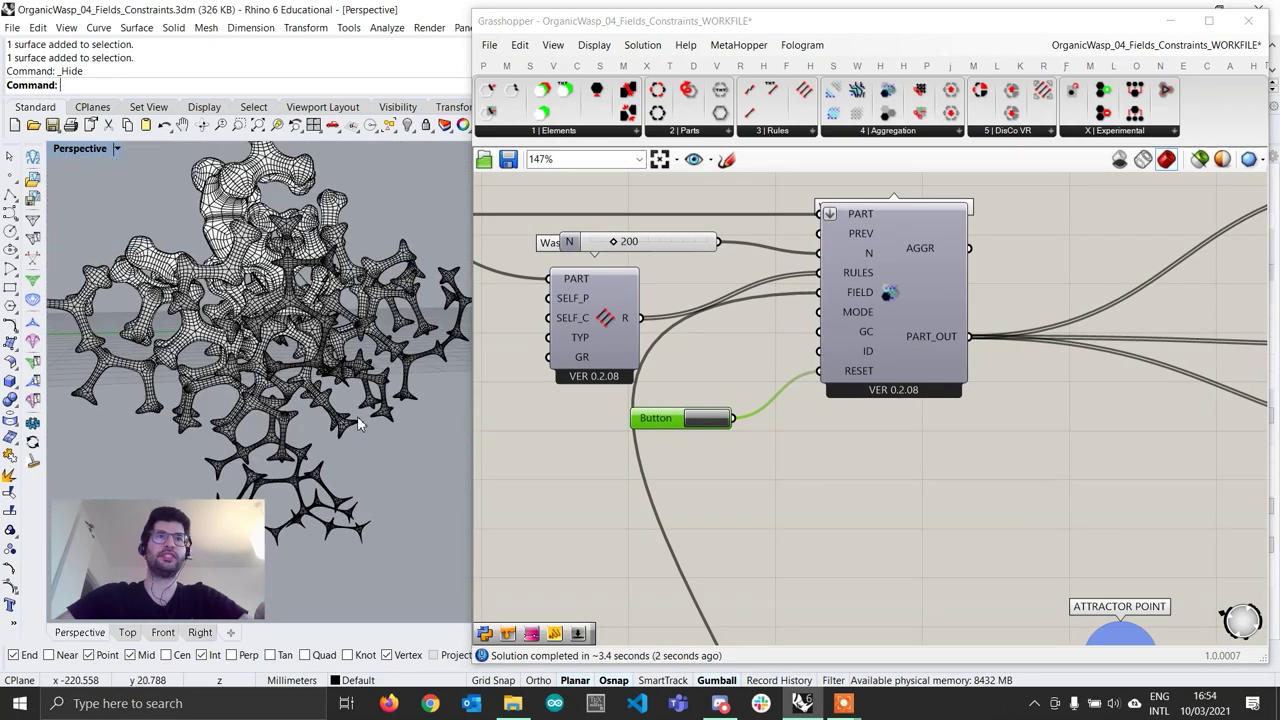
scroll(357, 416, down, 4)
right_drag(356, 385, 343, 340)
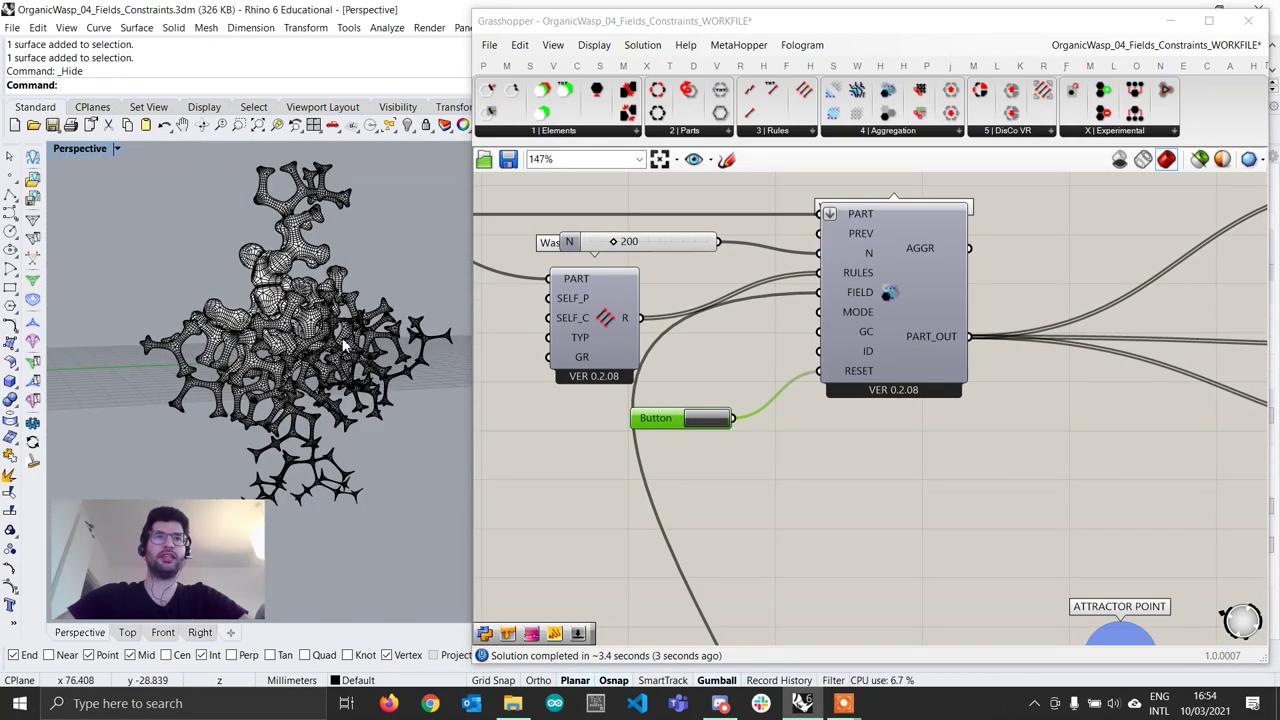
scroll(829, 480, down, 5)
scroll(720, 555, up, 5)
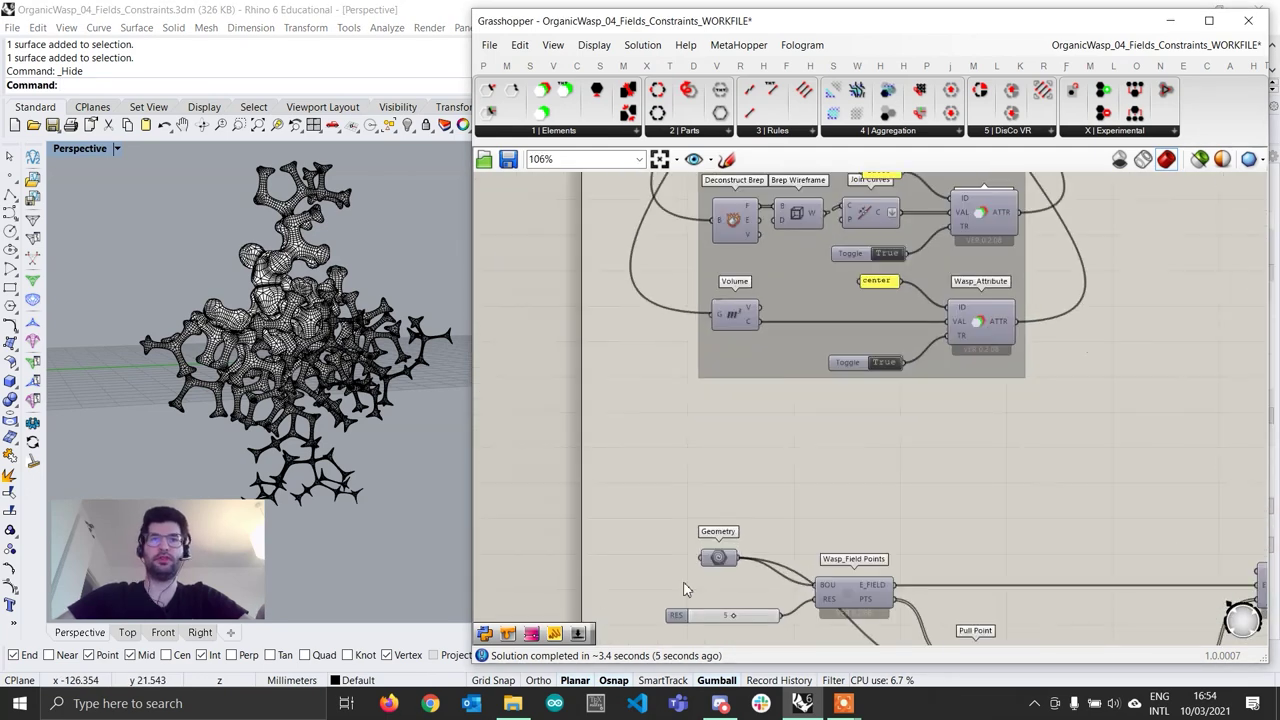
right_click(716, 566)
click(765, 418)
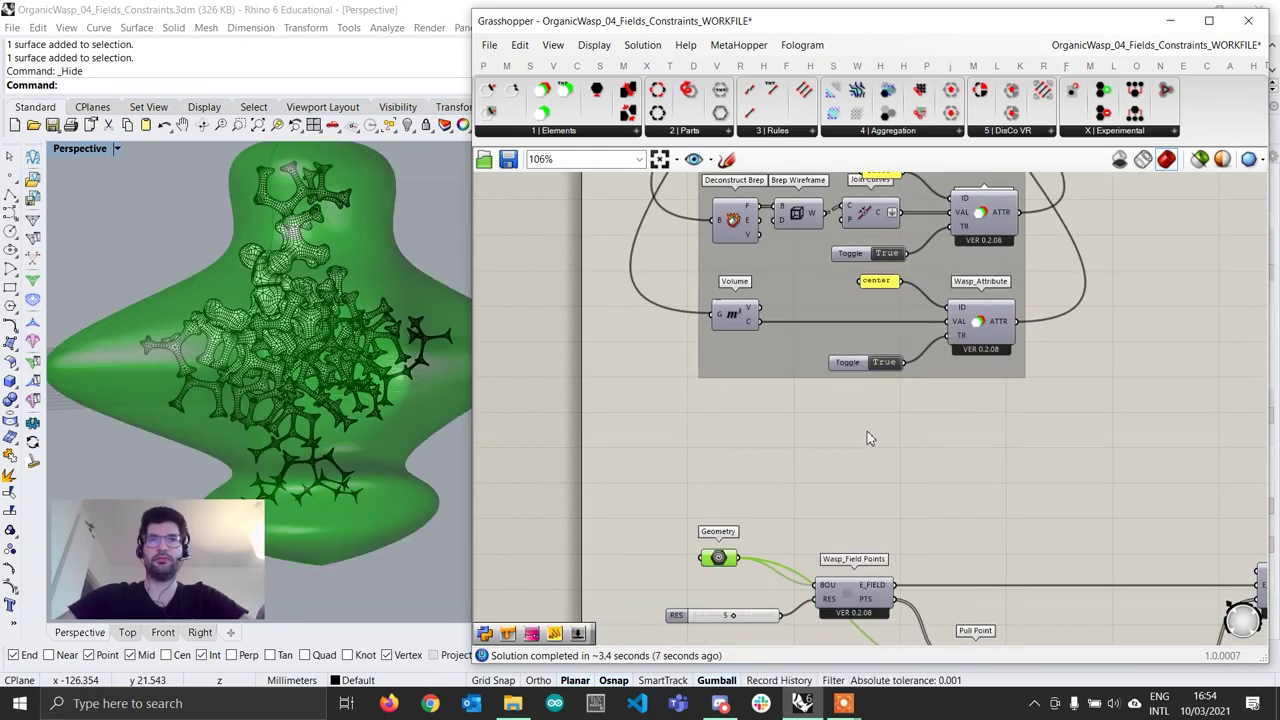
click(863, 434)
right_drag(283, 381, 296, 265)
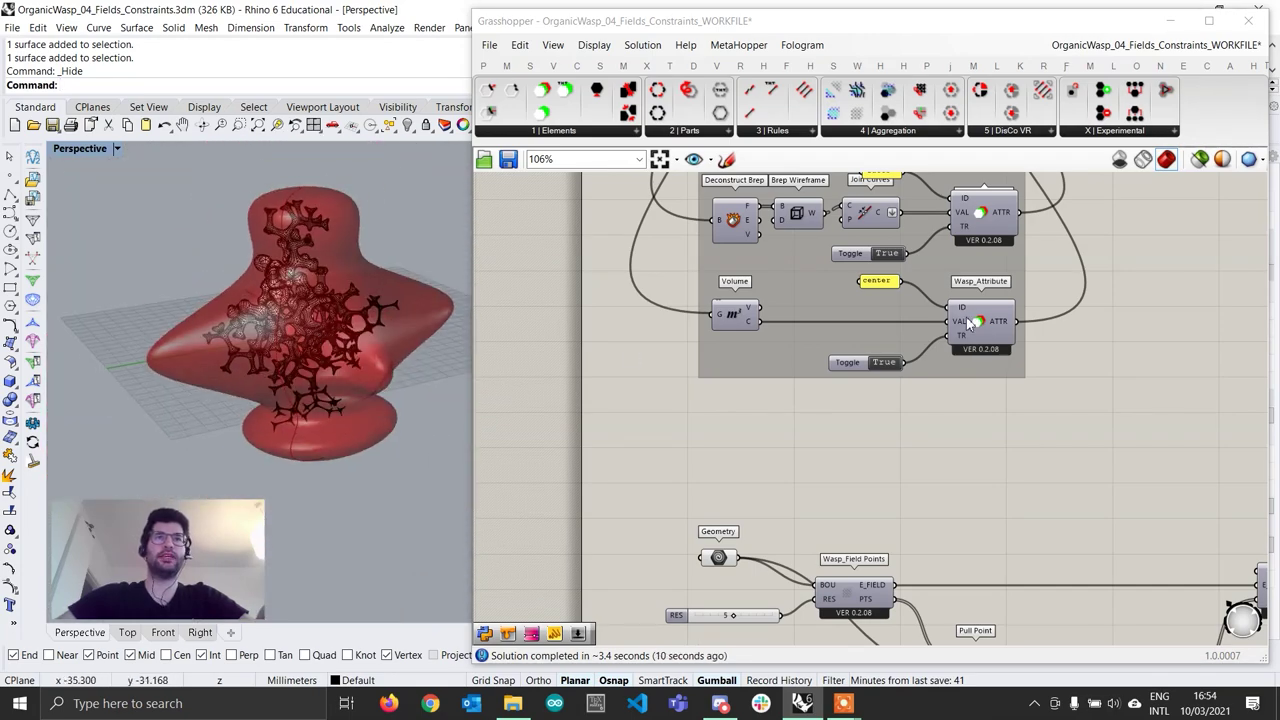
Set the N slider of Wasp_Field-driven Aggregation to 400 parts
scroll(1052, 369, down, 4)
right_drag(1052, 369, 800, 527)
scroll(940, 322, up, 7)
double_click(698, 384)
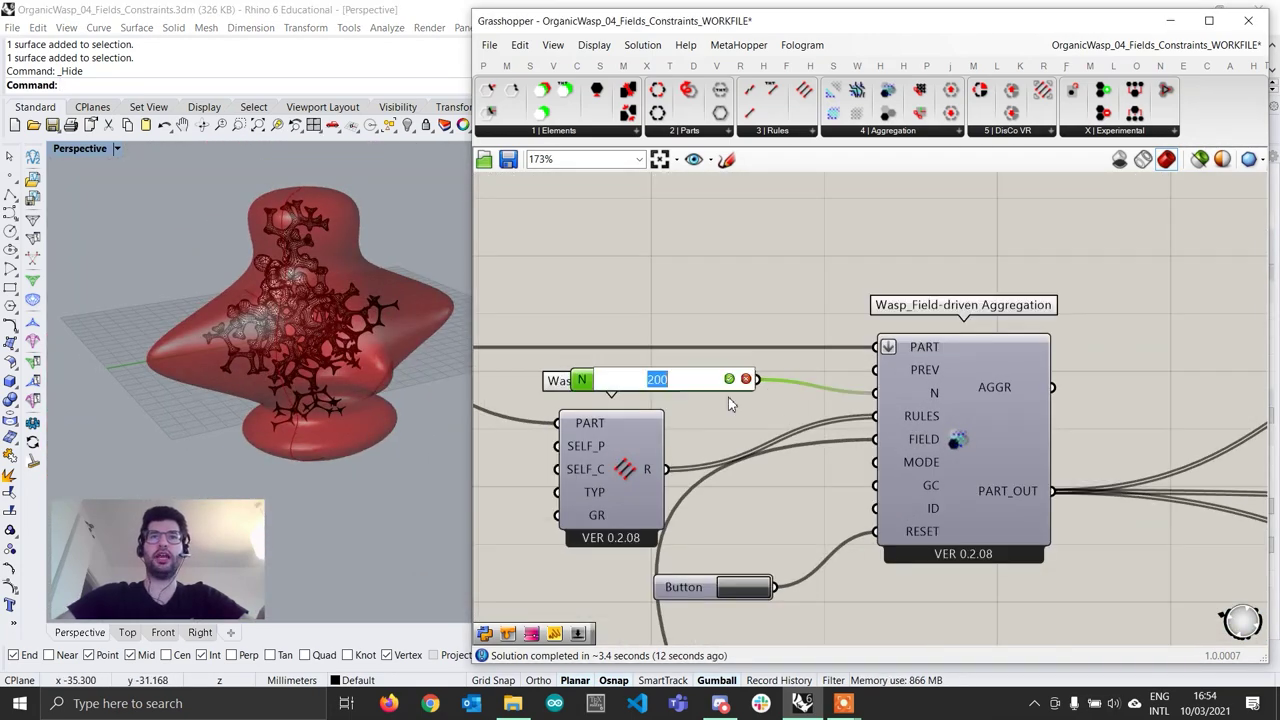
text(400)
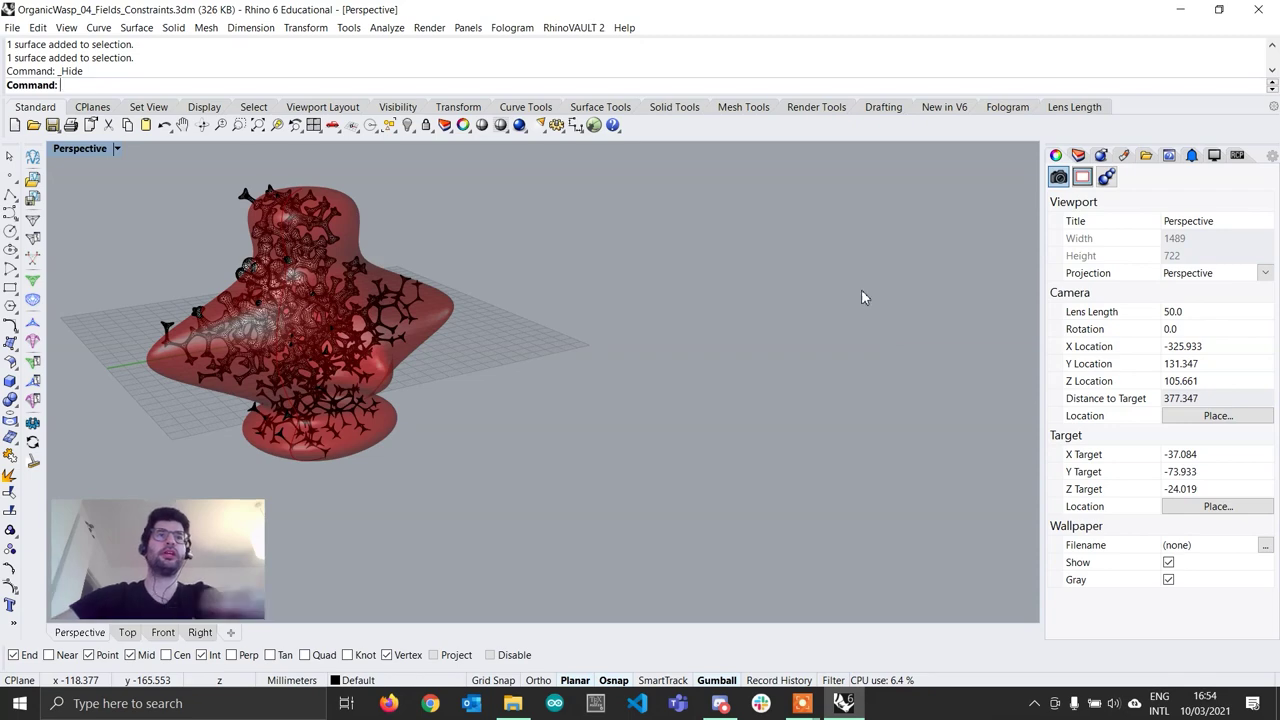
Examine from several angles, including above, how the aggregated parts fill the boundary surface and where they extend beyond it
right_drag(320, 362, 457, 330)
scroll(378, 284, up, 2)
right_drag(378, 284, 352, 354)
shift+right_drag(352, 354, 516, 192)
right_drag(466, 258, 467, 286)
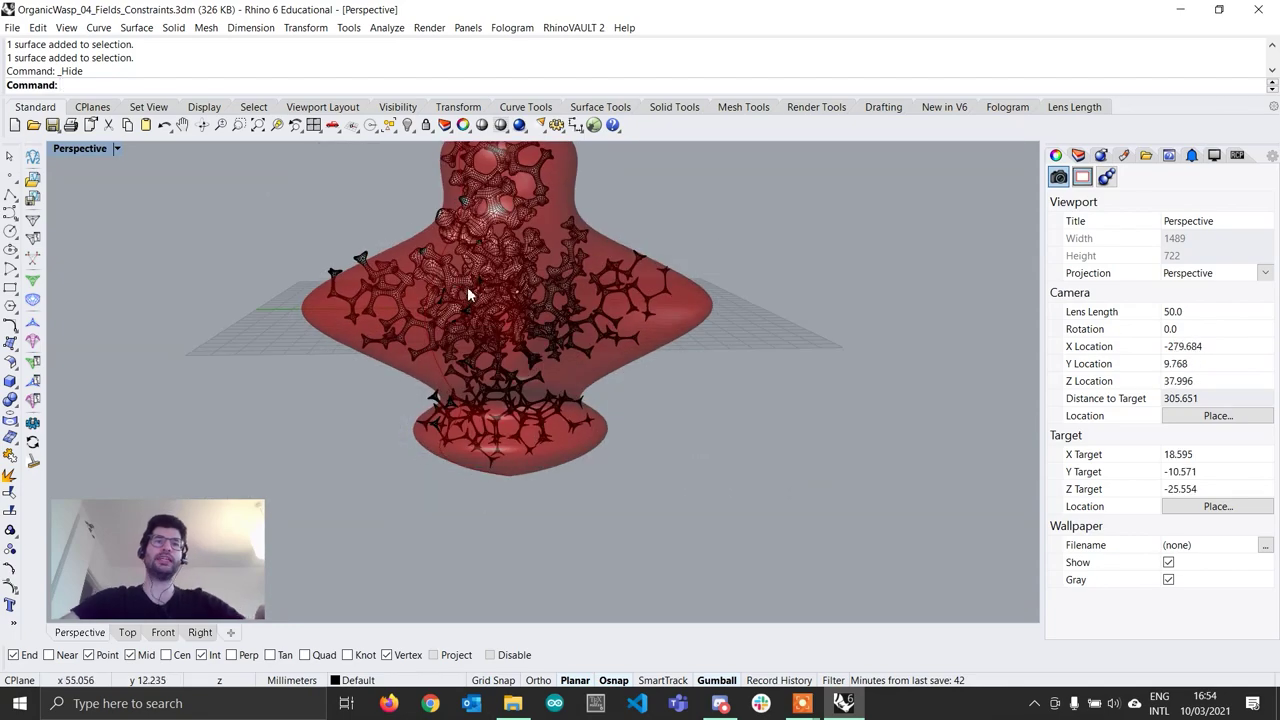
right_drag(531, 352, 279, 456)
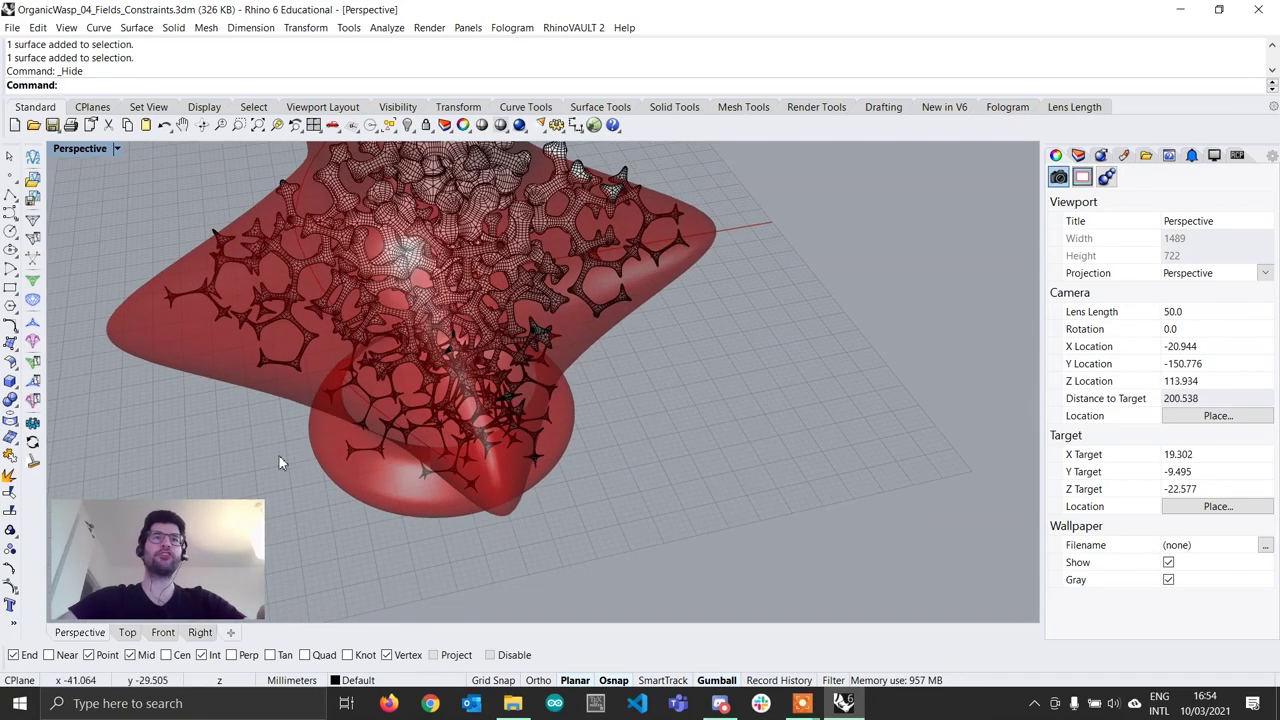
right_drag(381, 407, 413, 500)
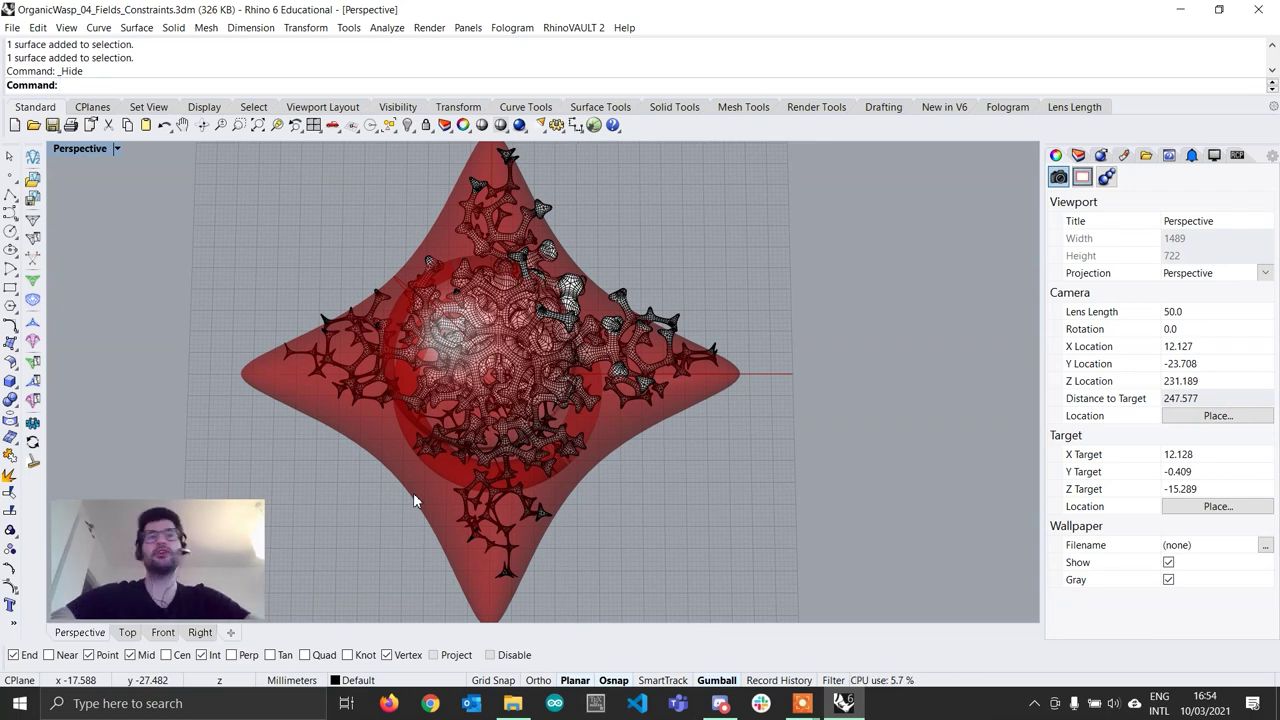
right_drag(491, 460, 562, 274)
scroll(564, 272, up, 5)
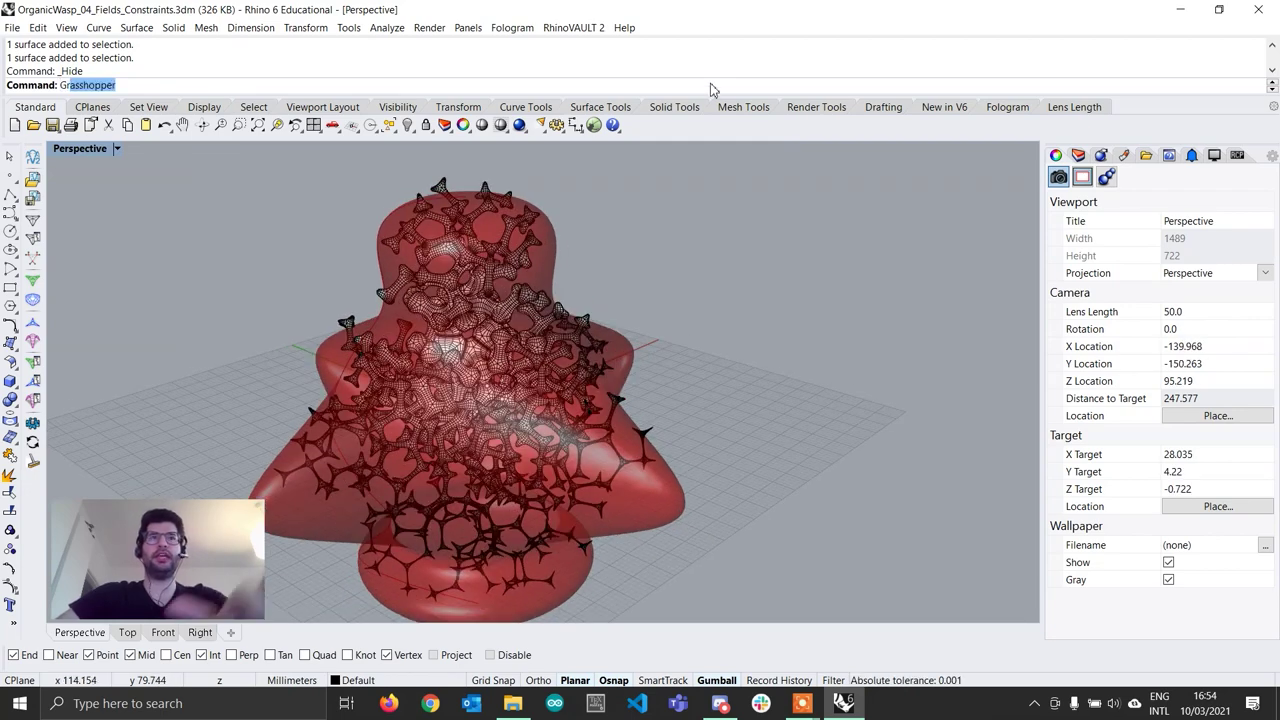
Bring Grasshopper back up and place a Wasp_Mesh Constraint component on the canvas above Wasp_Field
key(Return)
scroll(834, 399, down, 3)
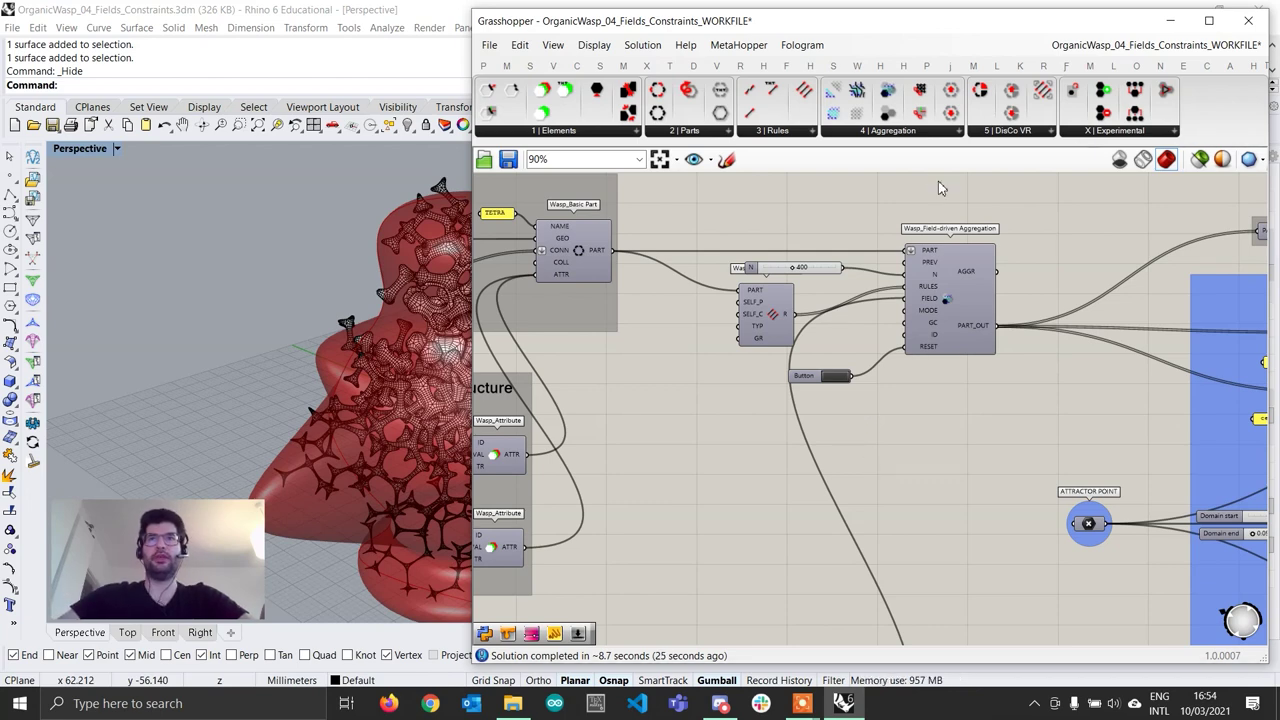
click(931, 134)
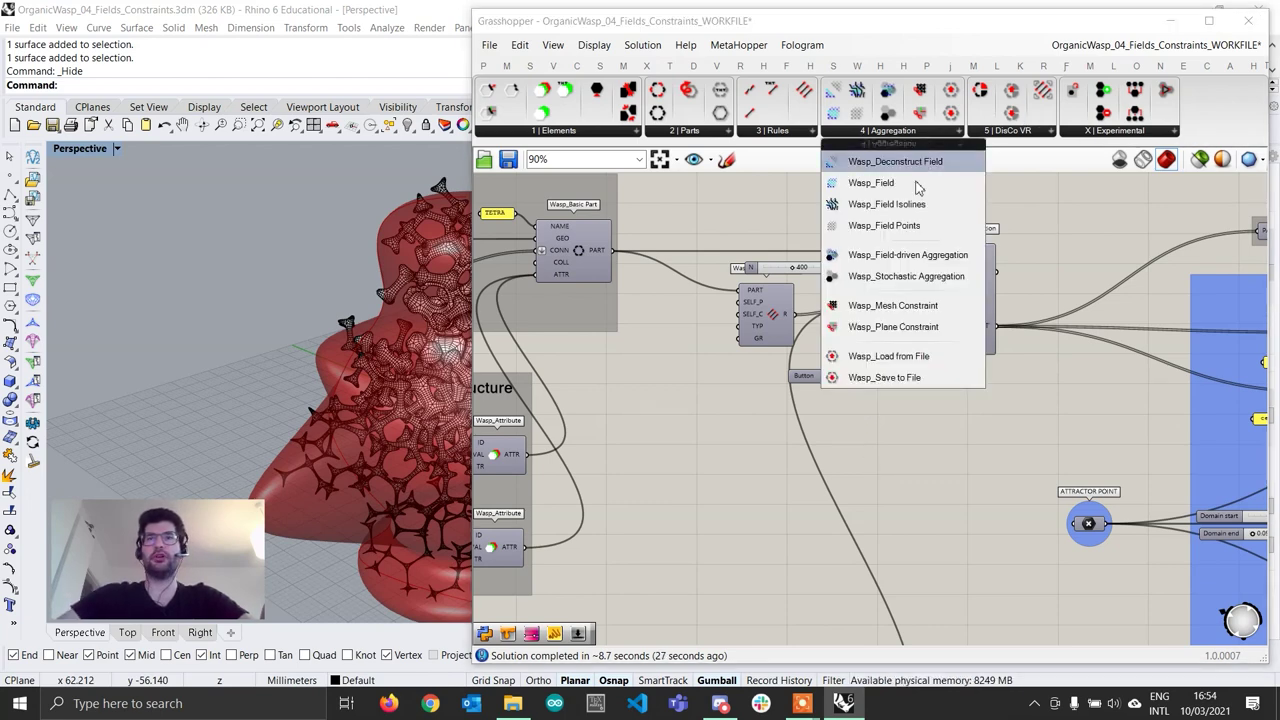
click(893, 305)
scroll(814, 514, down, 2)
click(772, 397)
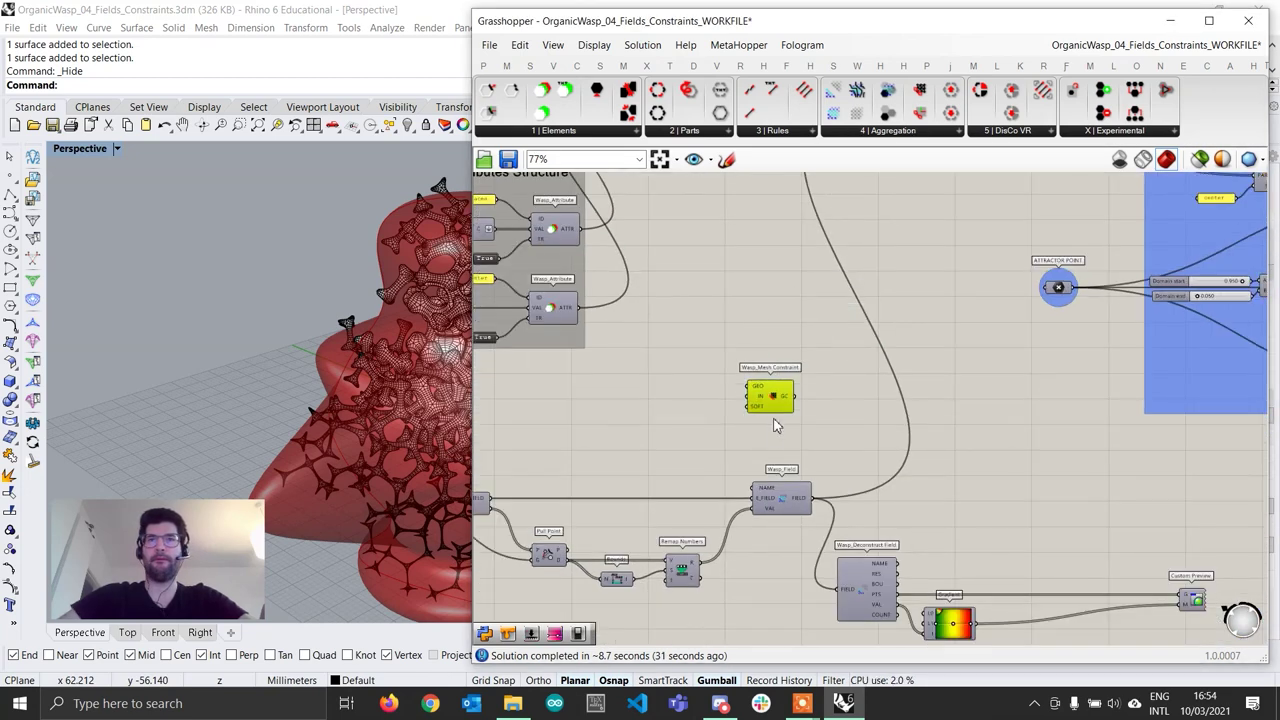
drag(776, 402, 788, 426)
scroll(787, 443, up, 1)
Connect the boundary Geometry parameter to the GEO input of Wasp_Mesh Constraint
right_drag(572, 519, 687, 481)
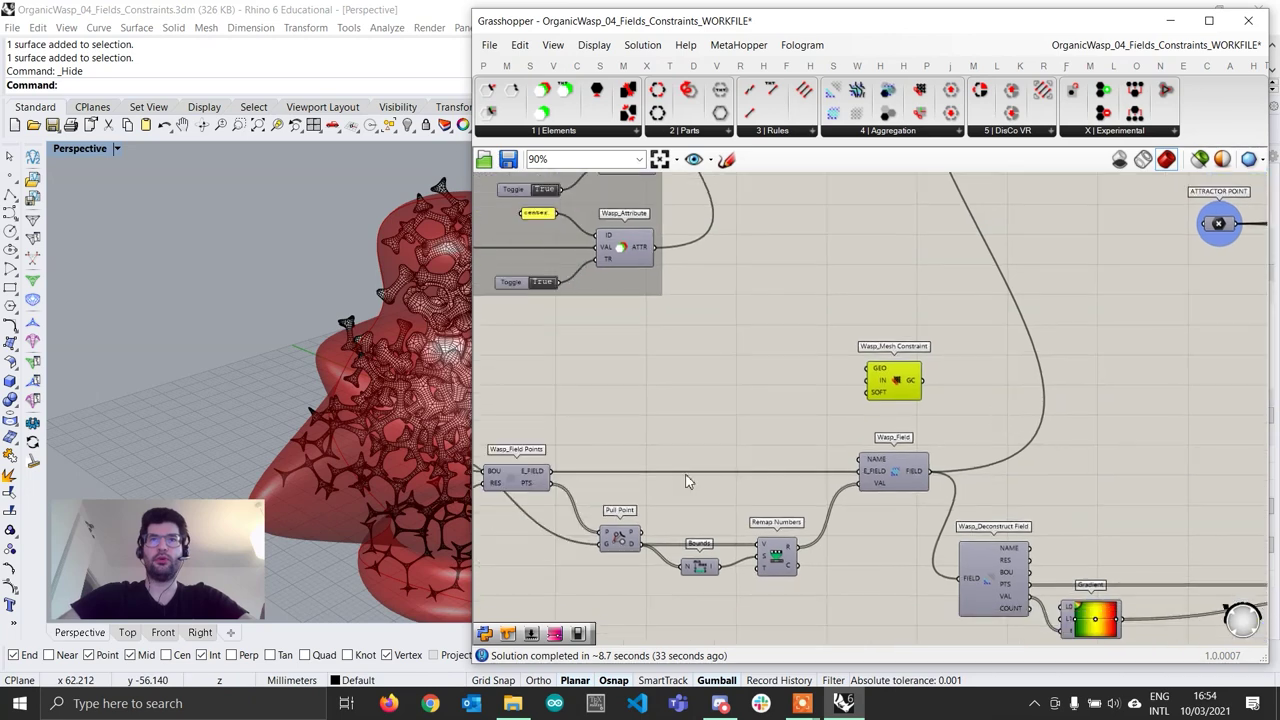
right_drag(479, 460, 589, 439)
click(511, 428)
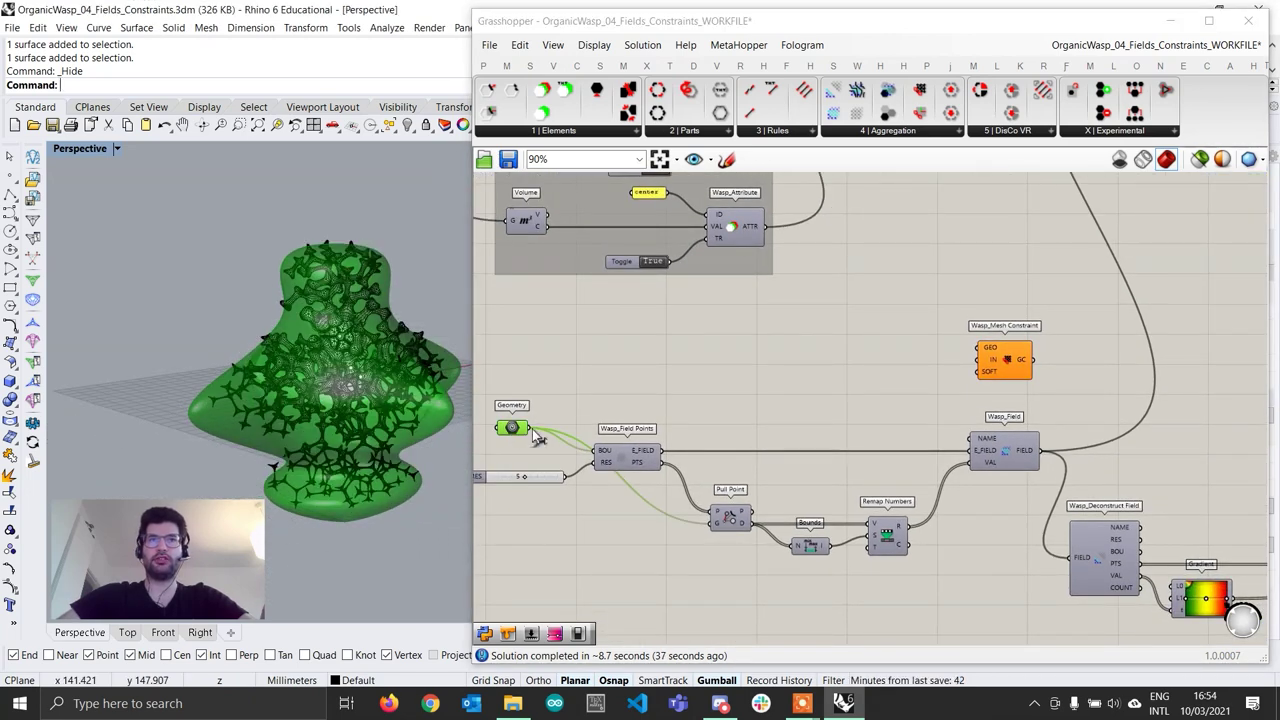
drag(531, 429, 979, 348)
scroll(988, 366, up, 3)
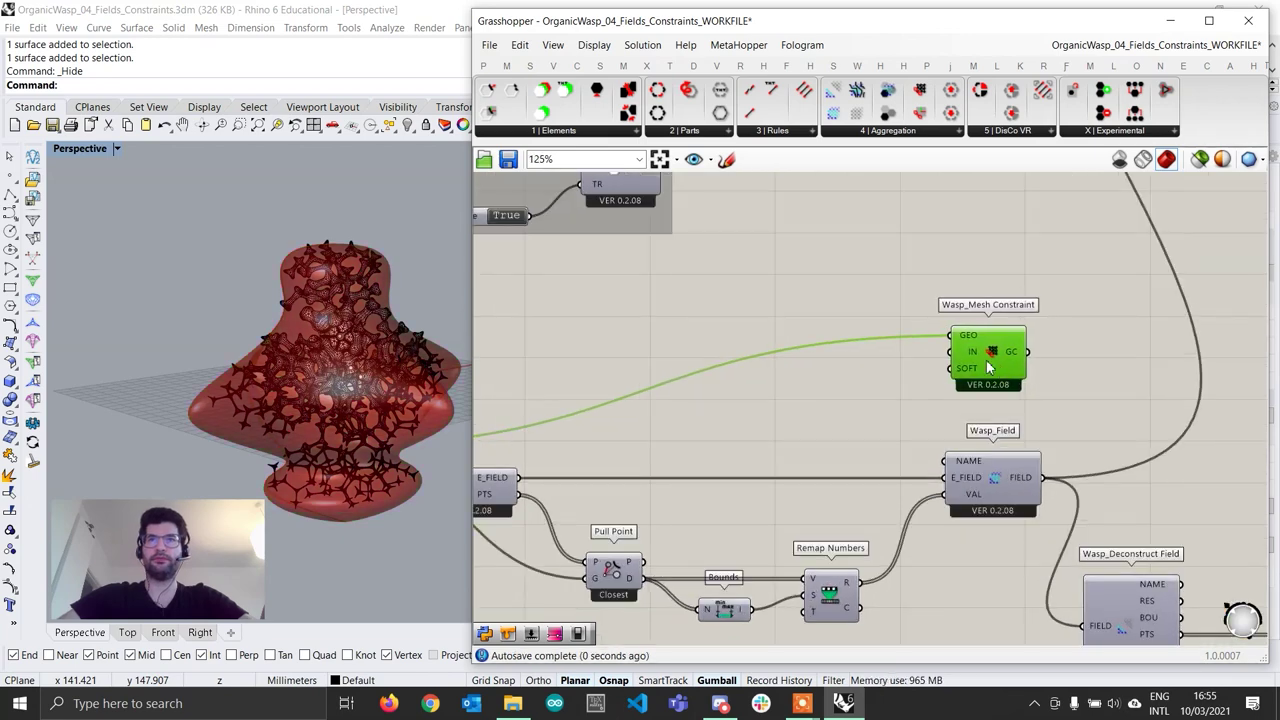
Add a Boolean Toggle, connect it to the IN input of Wasp_Mesh Constraint and set it to True
double_click(862, 359)
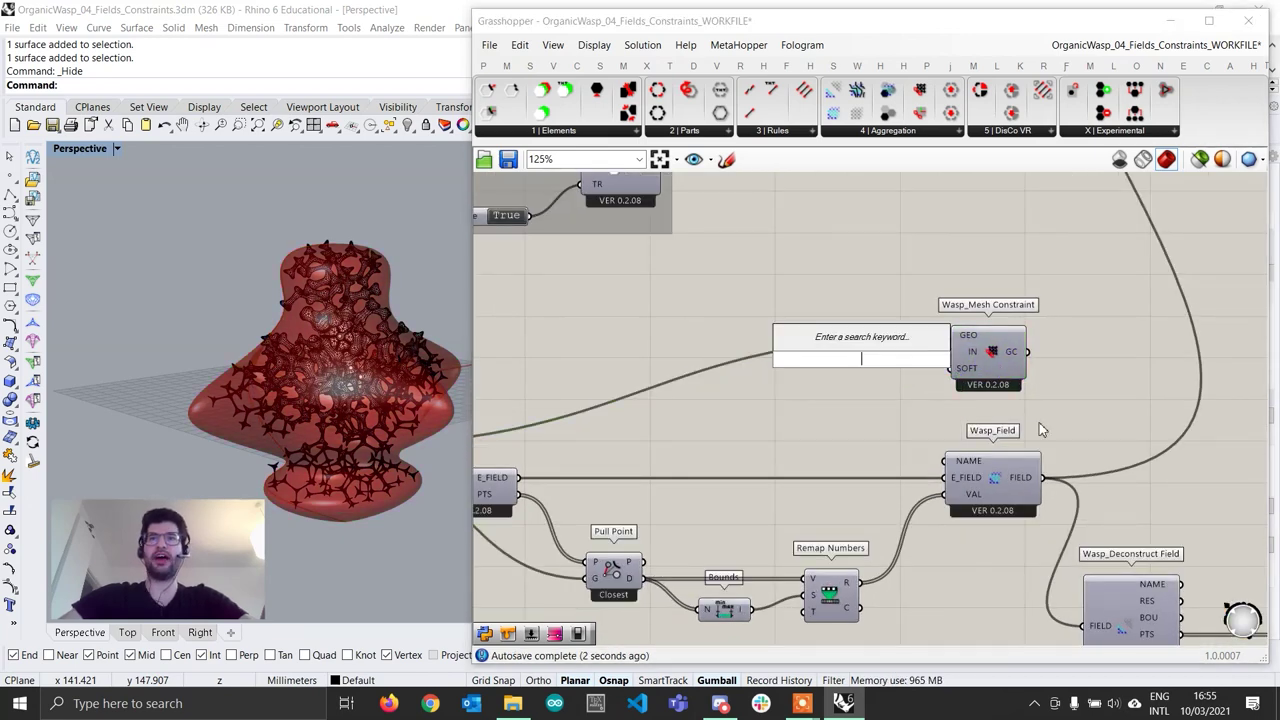
text(toggle)
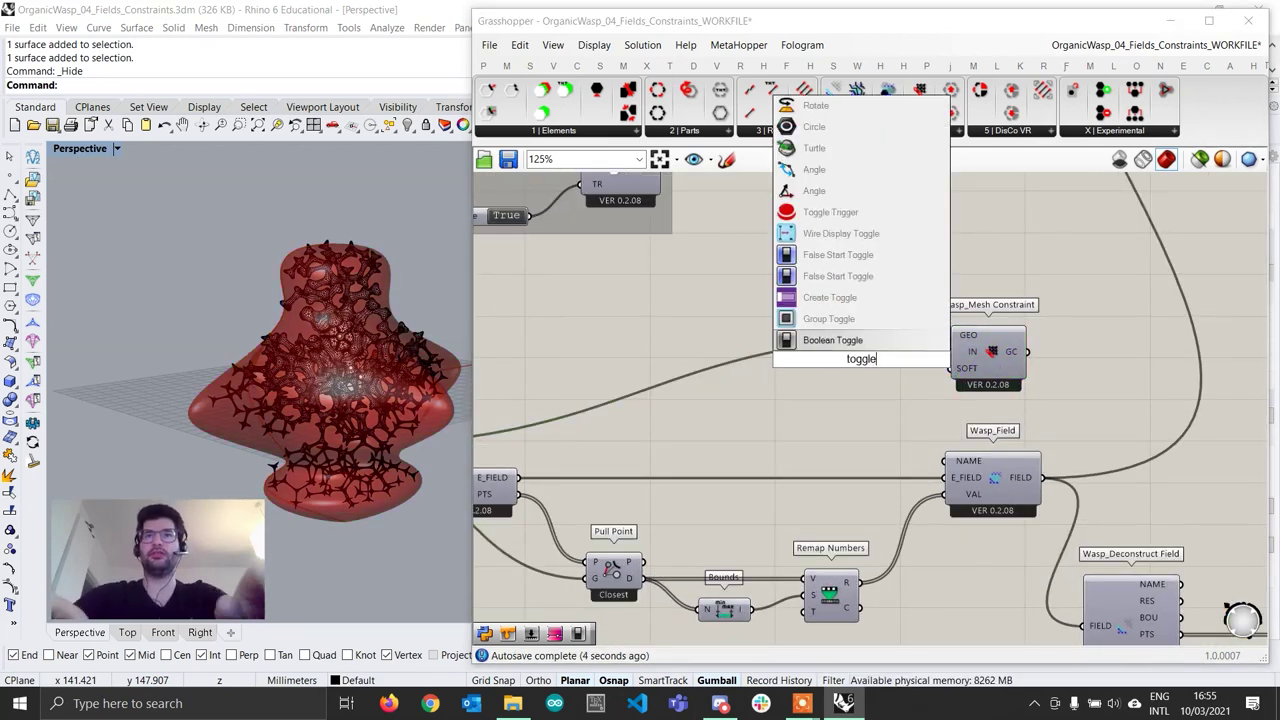
key(Return)
scroll(1033, 379, up, 1)
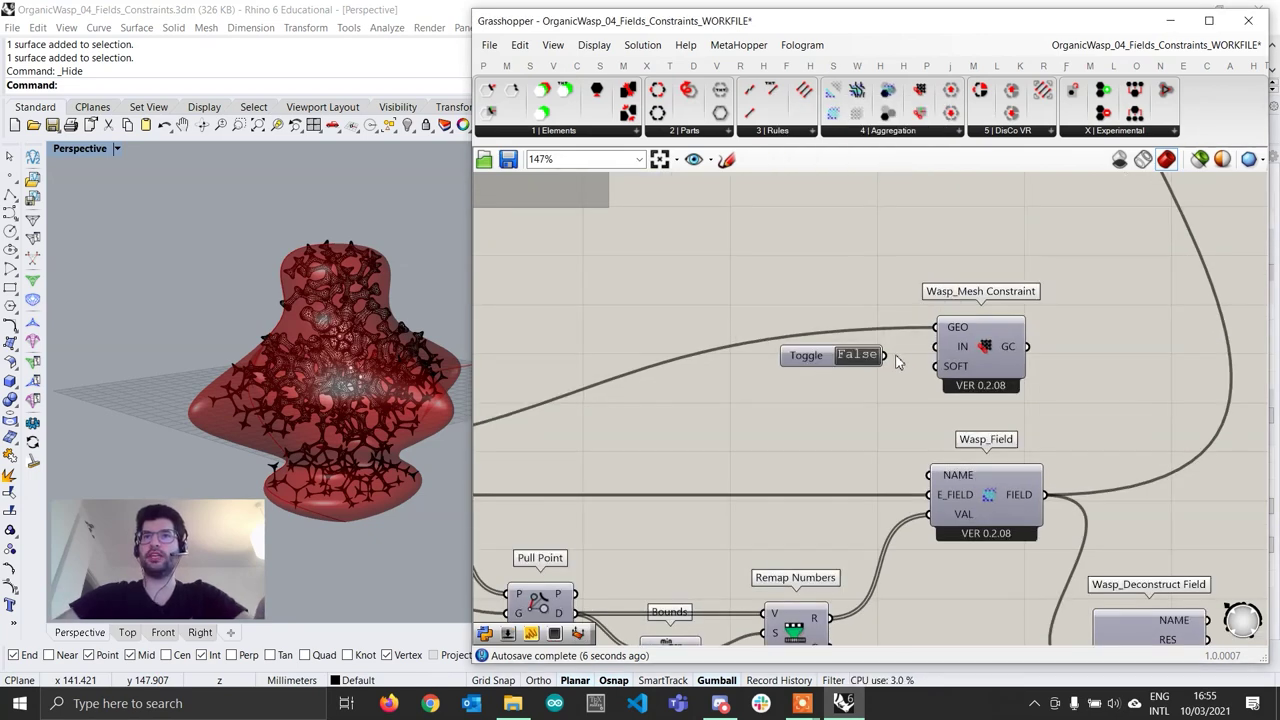
drag(813, 362, 836, 353)
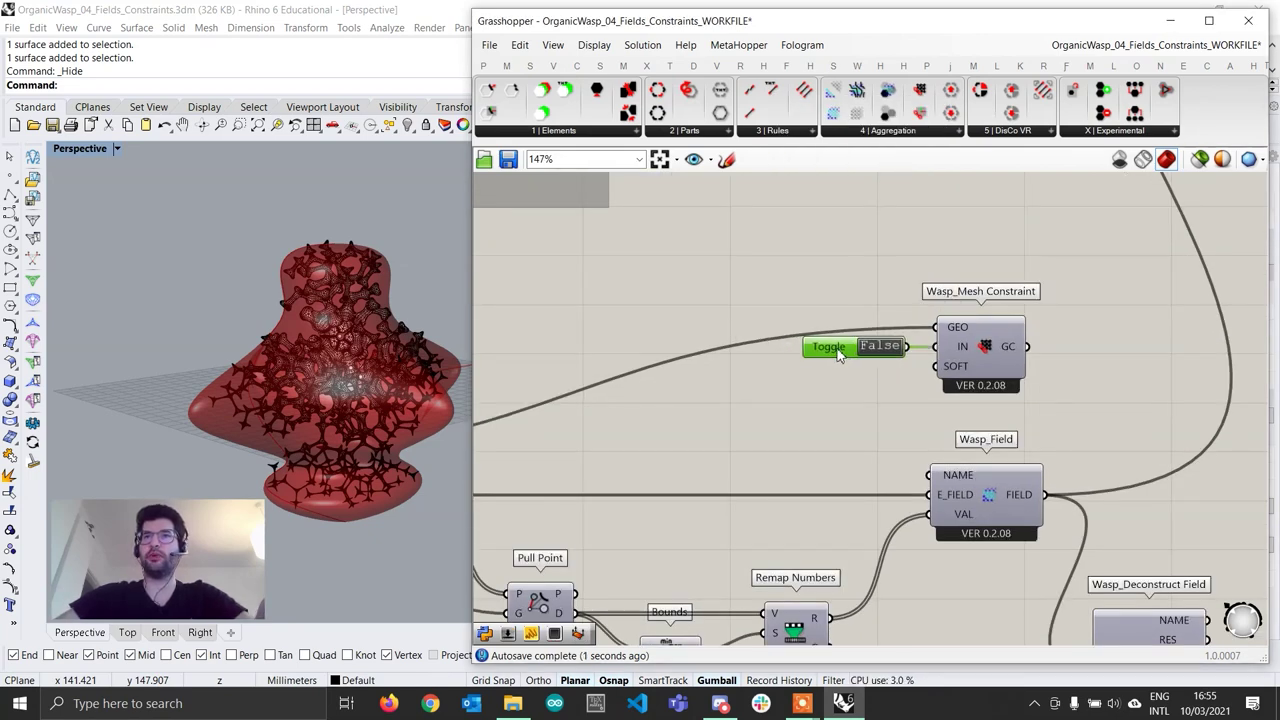
click(851, 368)
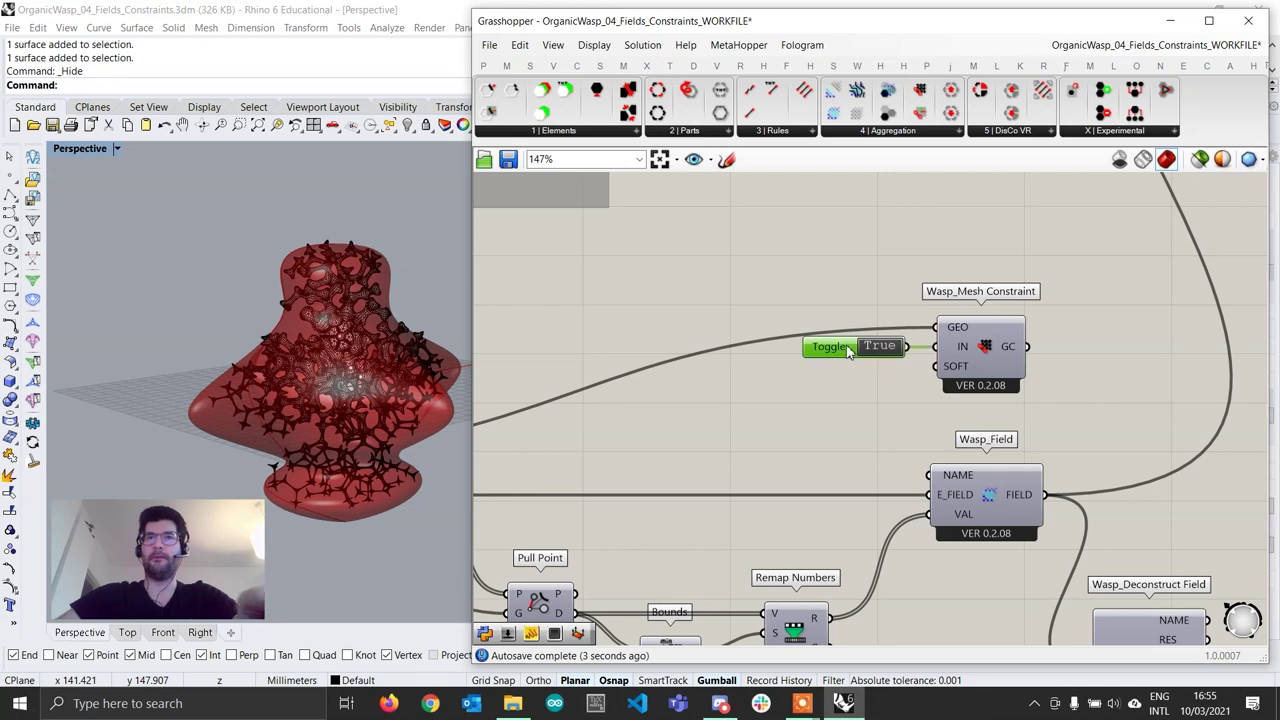
Duplicate the toggle, set the copy to False and connect it to the SOFT input of Wasp_Mesh Constraint
alt+drag(848, 358, 847, 384)
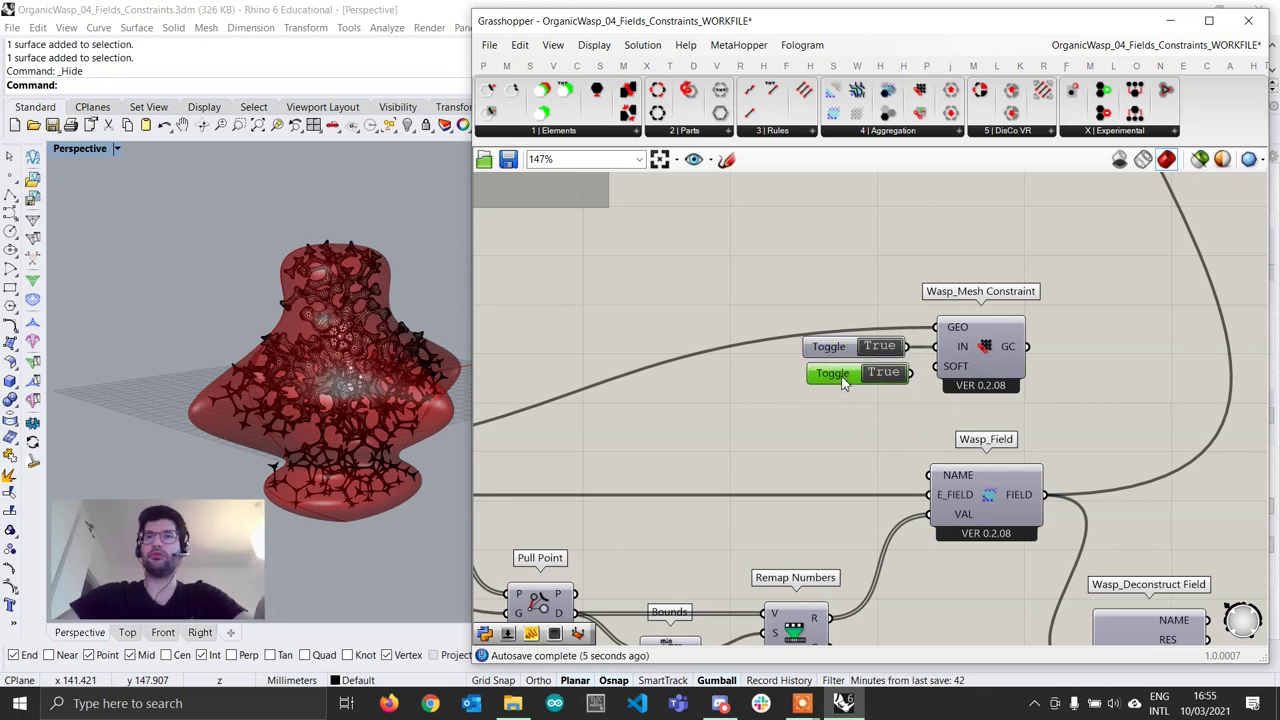
double_click(884, 376)
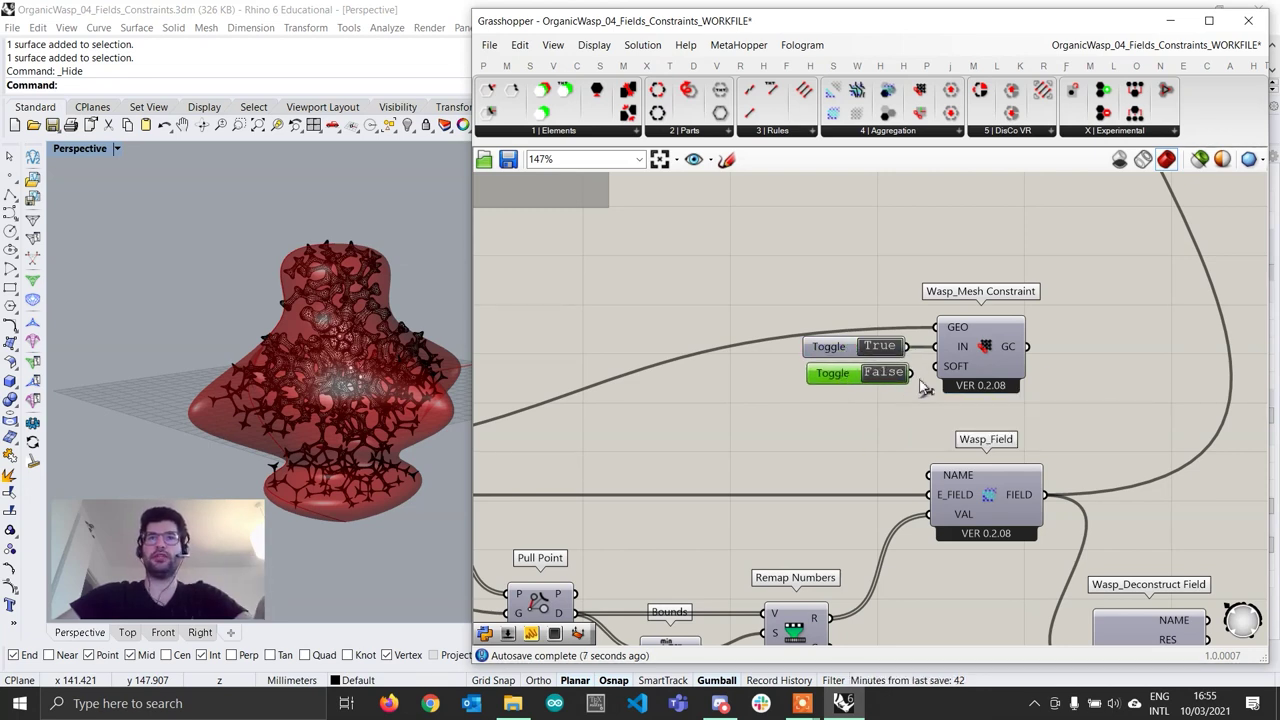
drag(910, 373, 937, 369)
drag(843, 379, 840, 384)
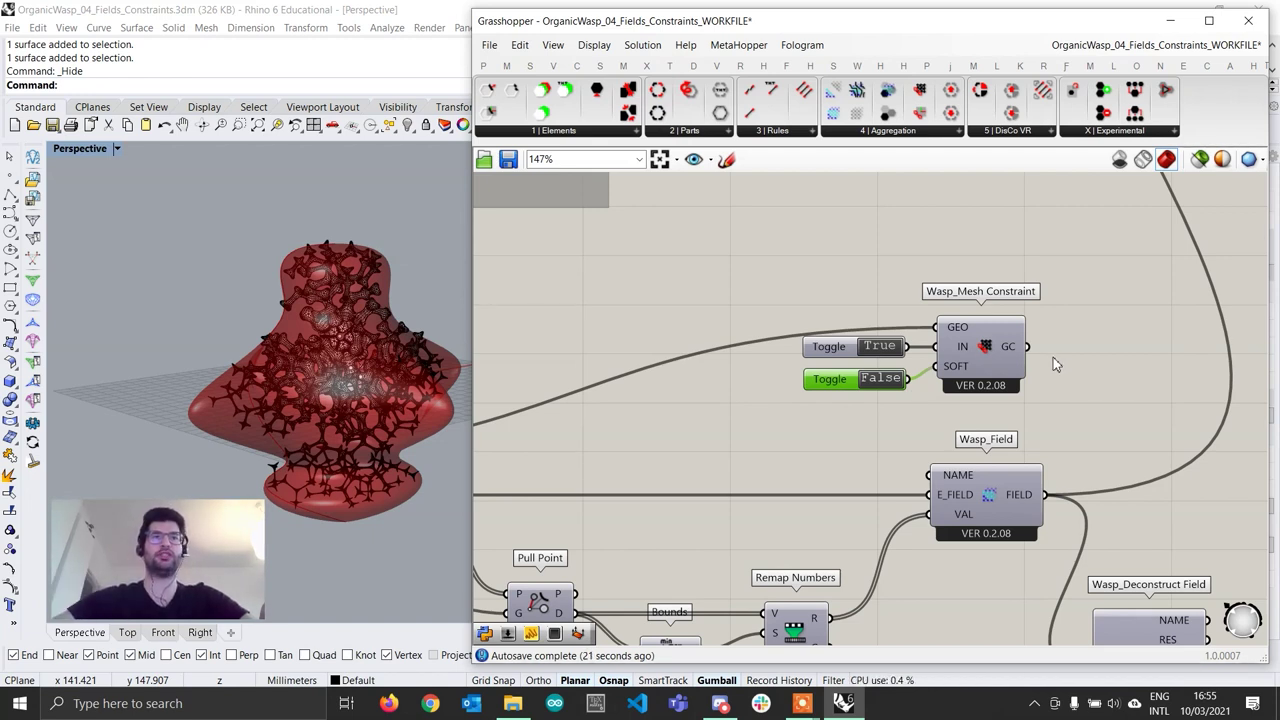
Connect Wasp_Mesh Constraint's GC output to the aggregation's GC input, and move Wasp_Rules Generator clear of the N slider
right_drag(1232, 288, 948, 394)
scroll(948, 398, down, 2)
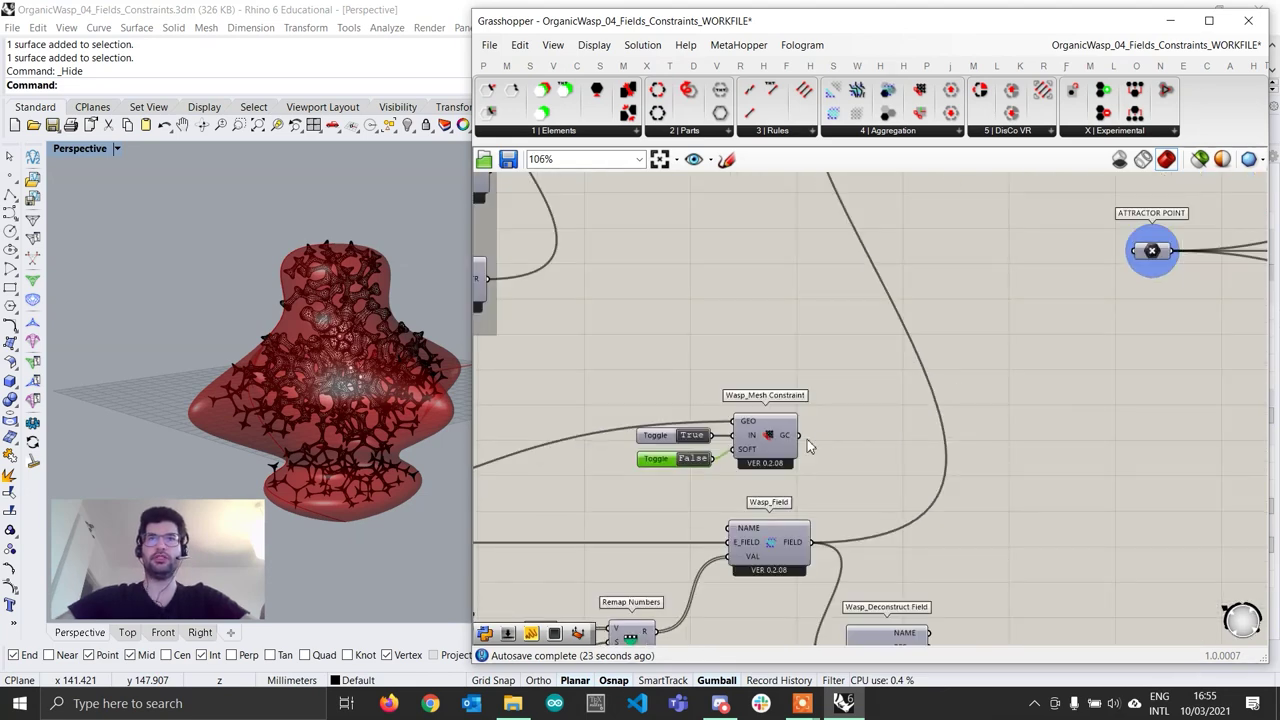
scroll(805, 438, up, 1)
drag(798, 435, 916, 349)
scroll(873, 469, down, 4)
scroll(902, 238, up, 4)
scroll(929, 315, up, 2)
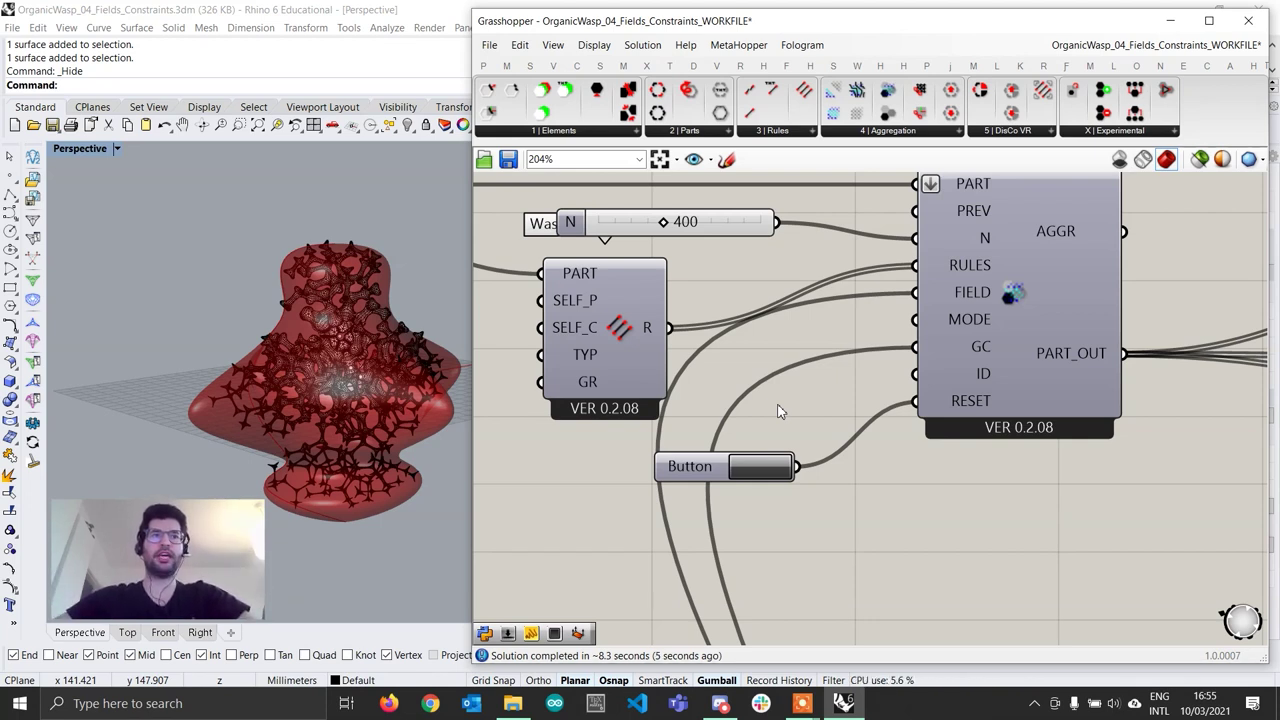
scroll(738, 344, down, 2)
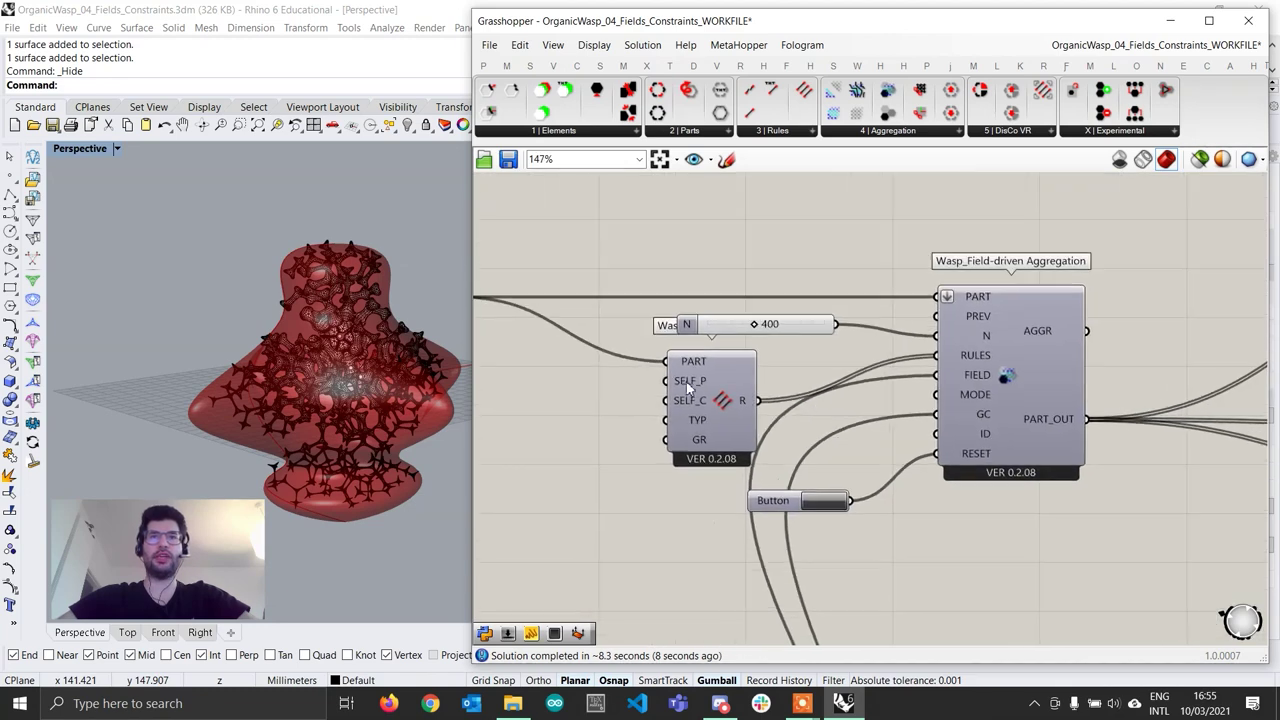
drag(686, 381, 596, 377)
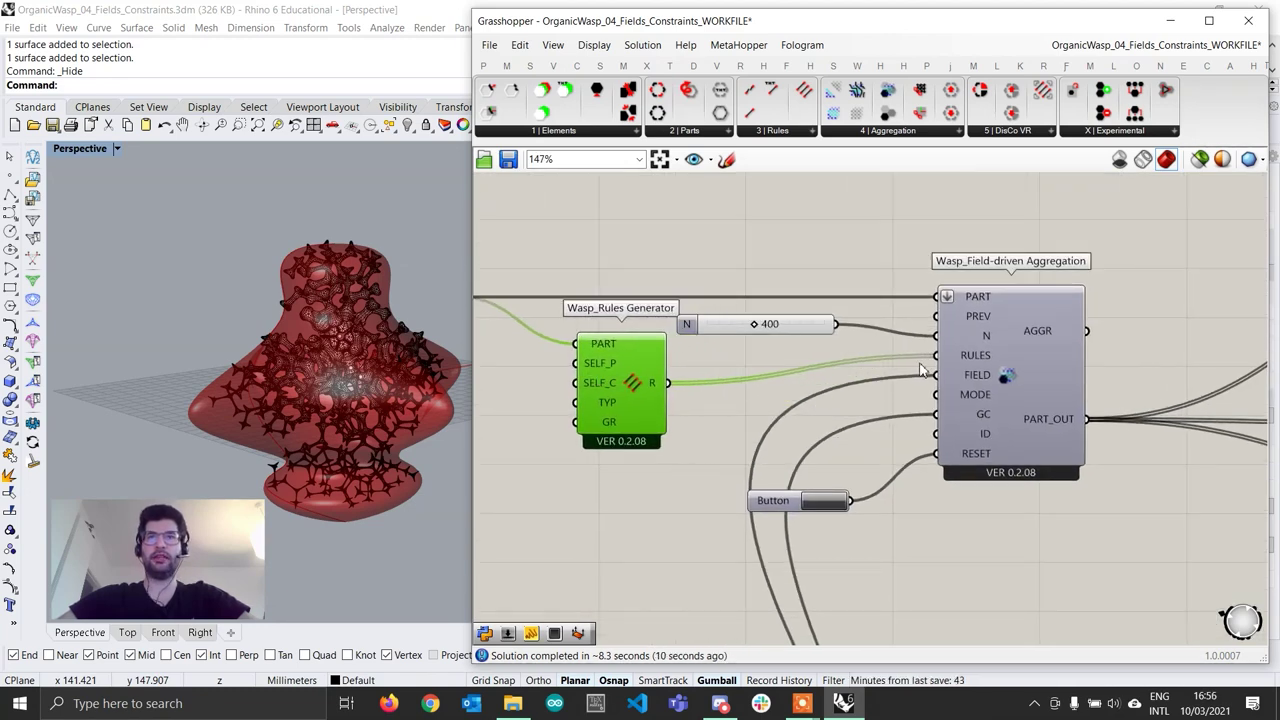
Add a number slider with value 2, connect it to the aggregation's MODE input and name it MODE after that input
mouse_move(970, 395)
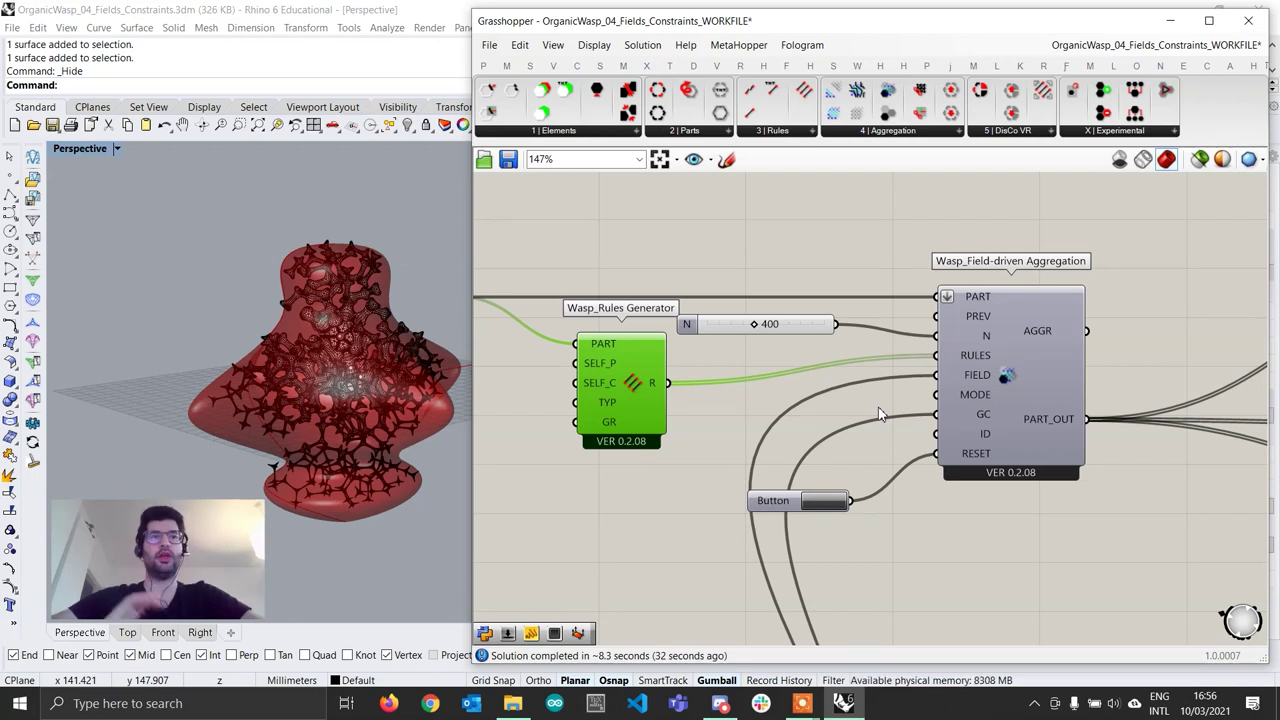
double_click(834, 411)
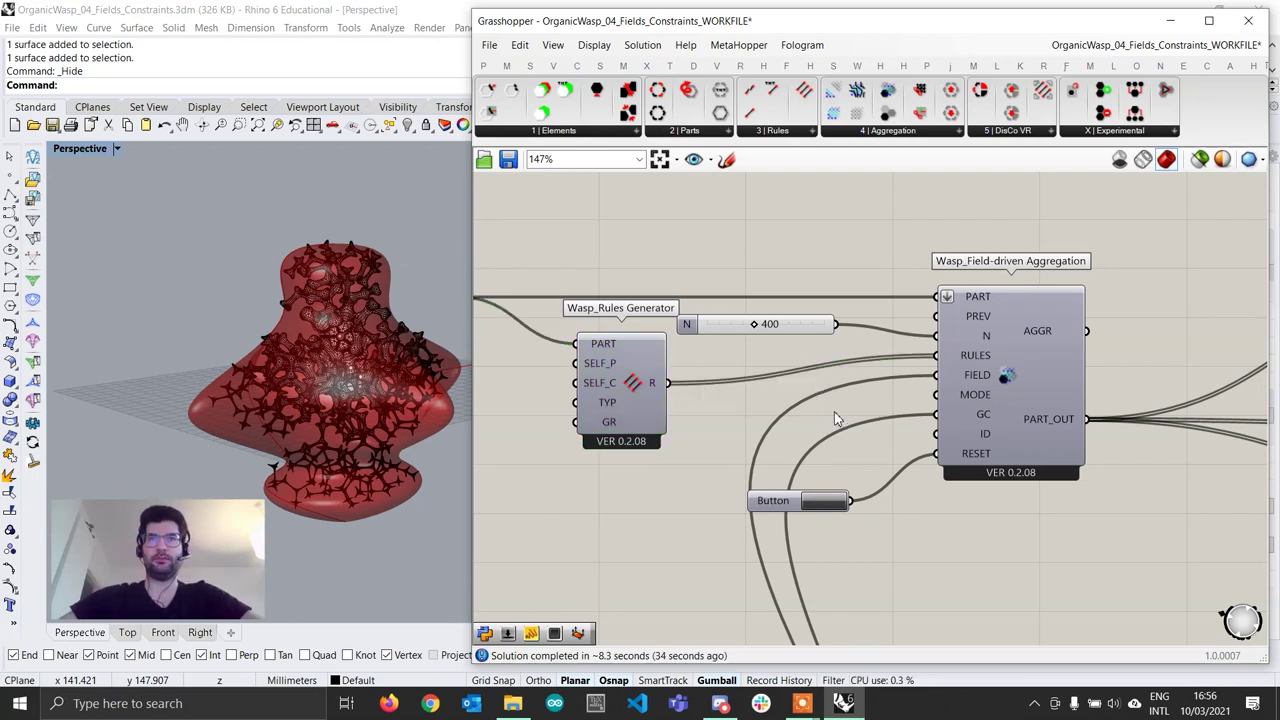
text(2)
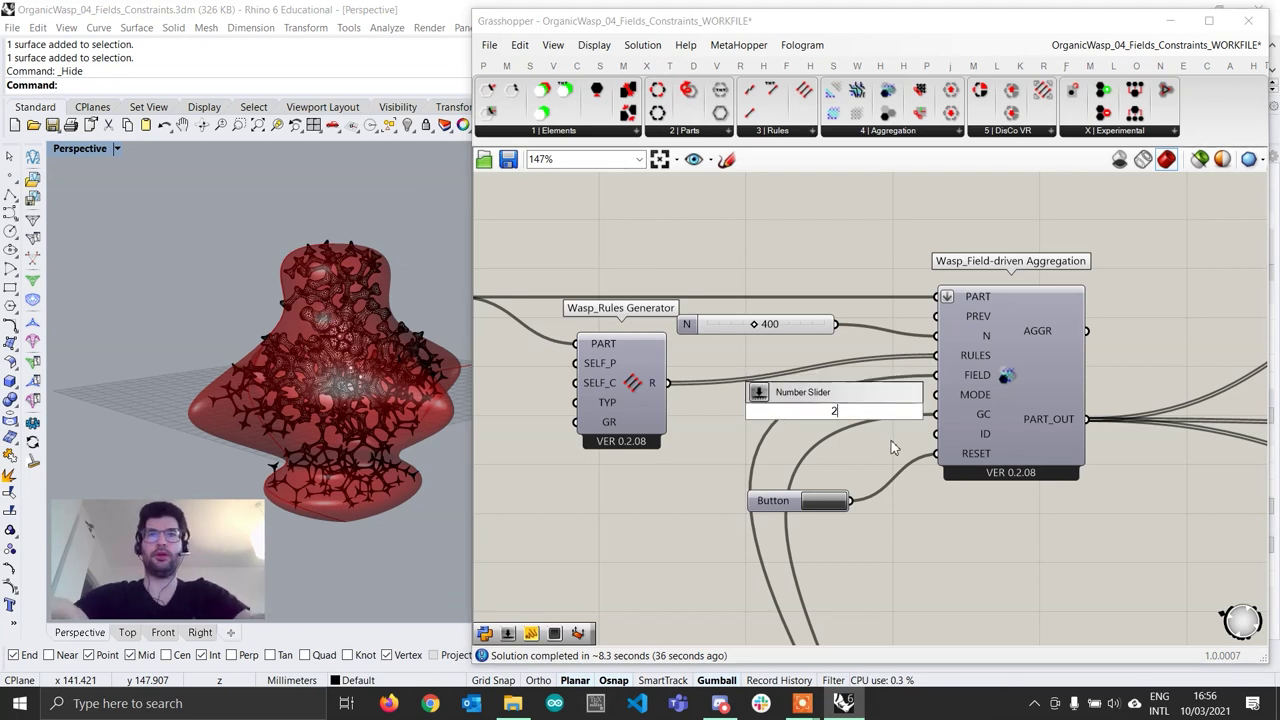
key(Return)
drag(892, 410, 876, 403)
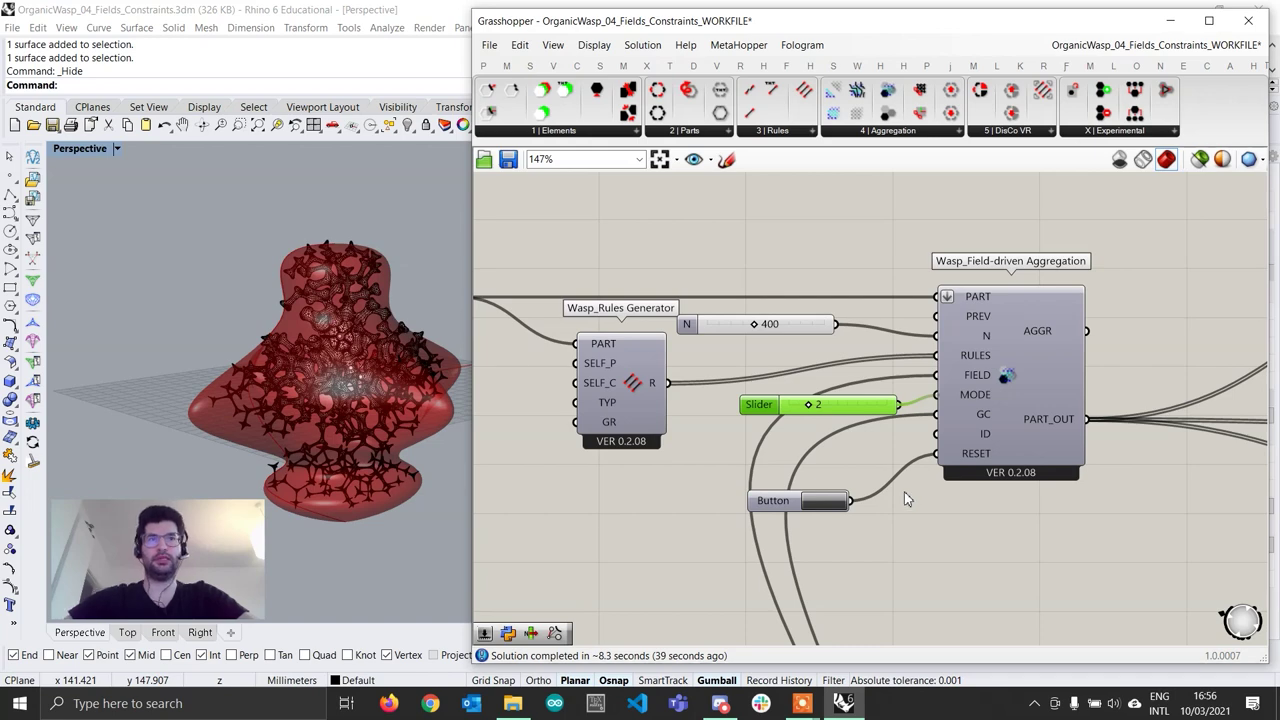
key(ctrl+shift+r)
scroll(932, 480, down, 1)
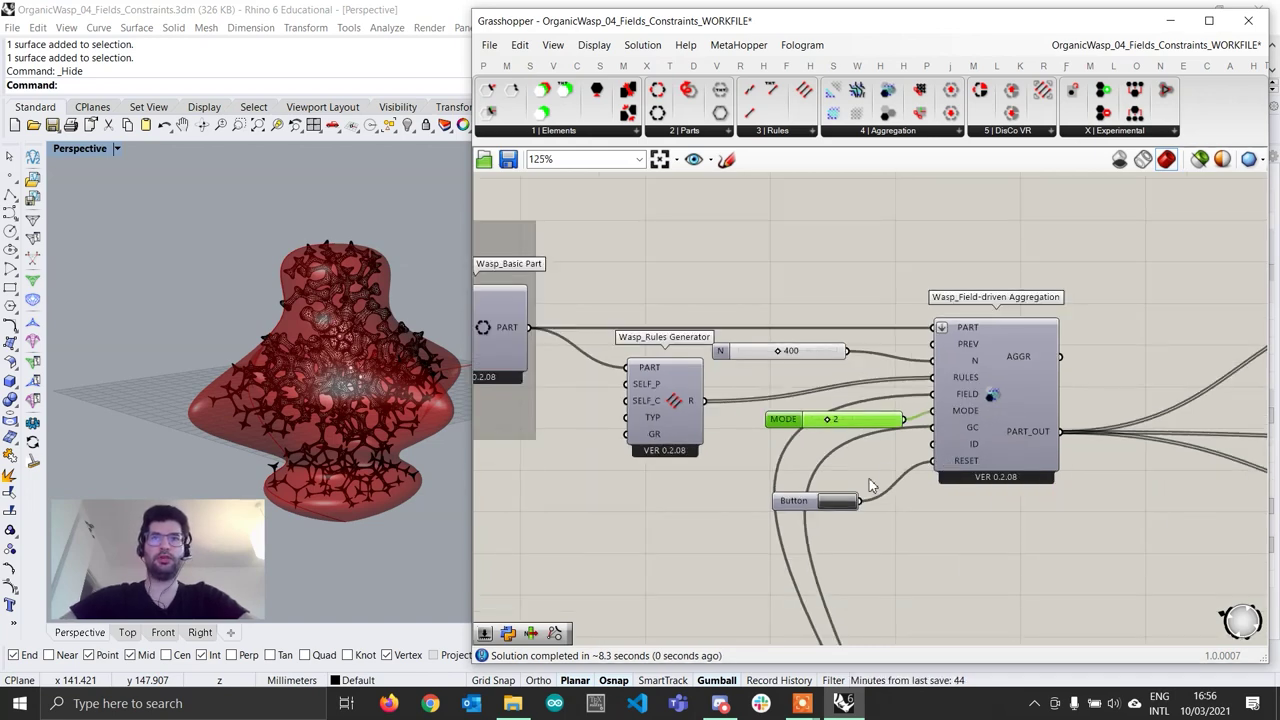
scroll(818, 459, up, 2)
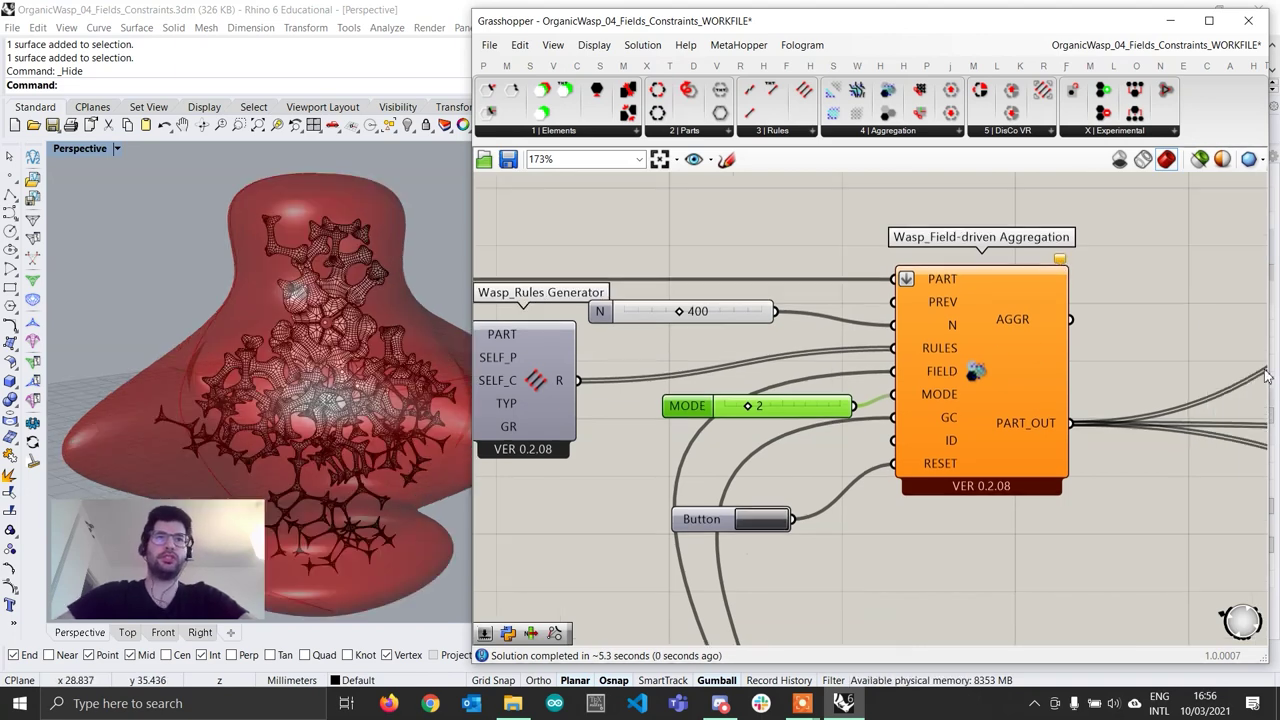
Inspect the field-driven aggregation inside the surface from several angles and up close in the Perspective viewport
right_click(1265, 466)
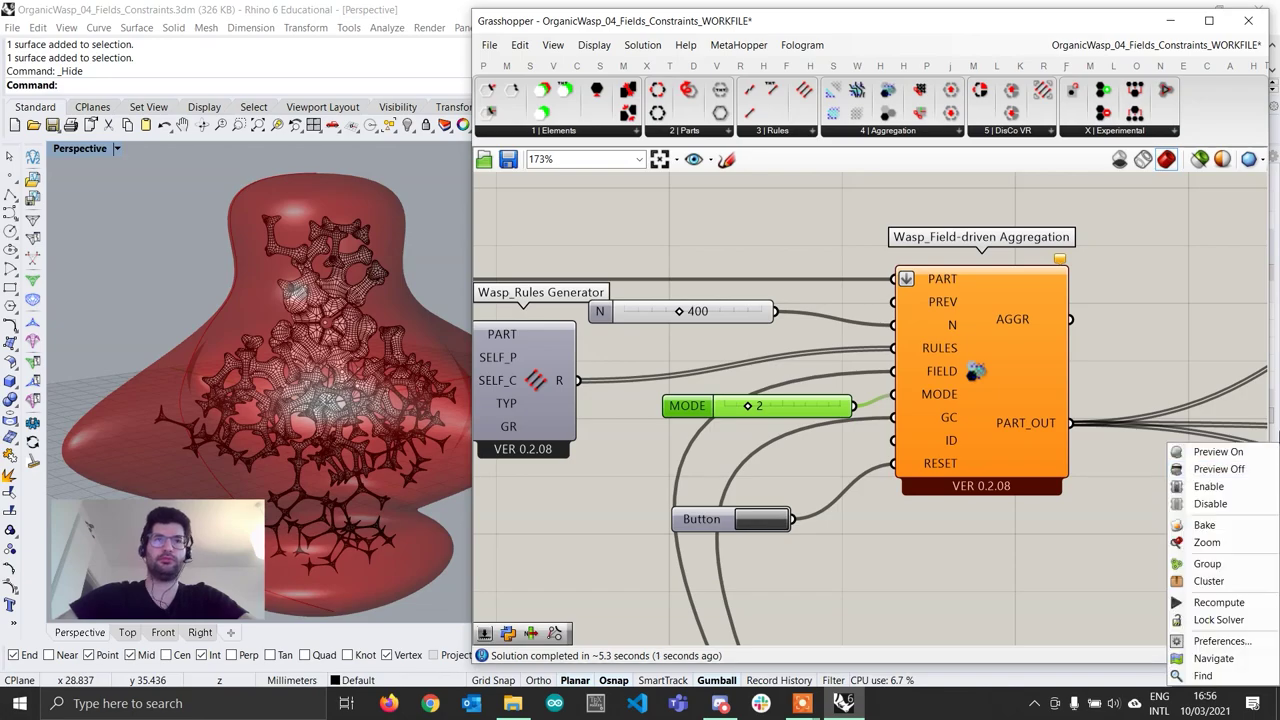
click(566, 315)
right_drag(300, 350, 284, 195)
scroll(303, 374, up, 3)
scroll(343, 262, down, 4)
right_drag(343, 262, 390, 352)
scroll(345, 325, up, 4)
scroll(849, 405, down, 5)
click(870, 494)
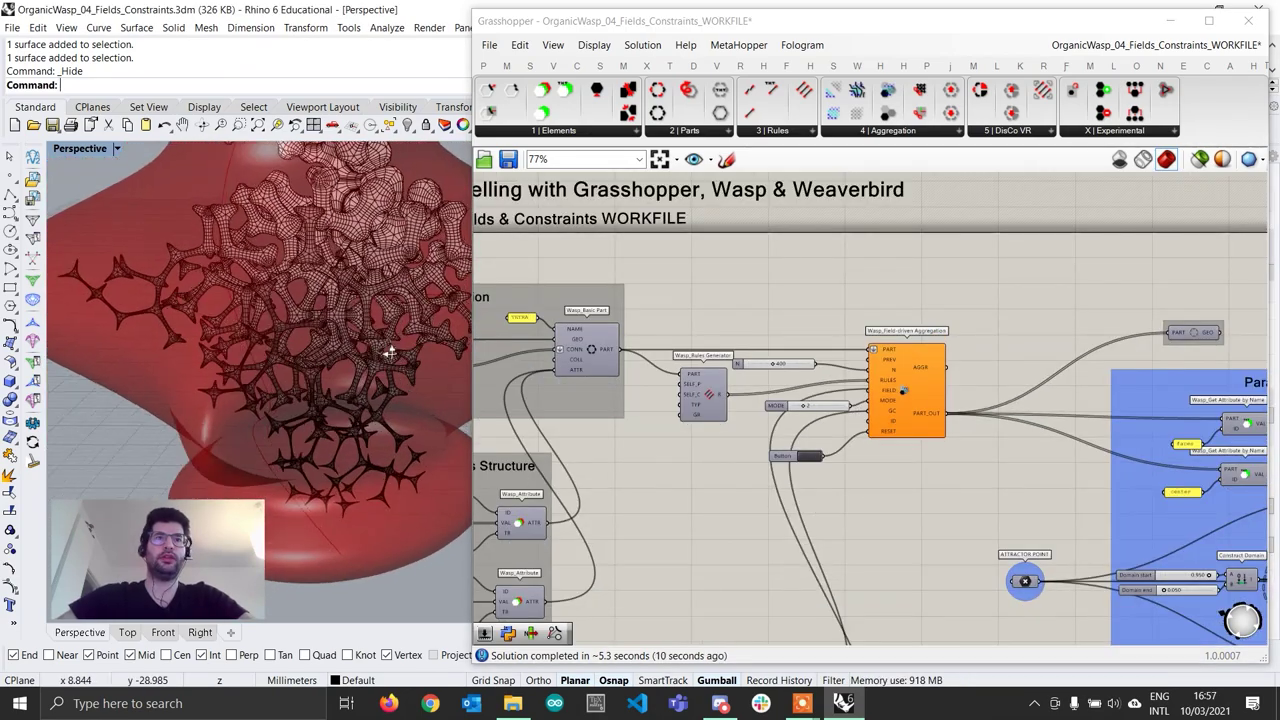
scroll(380, 355, down, 5)
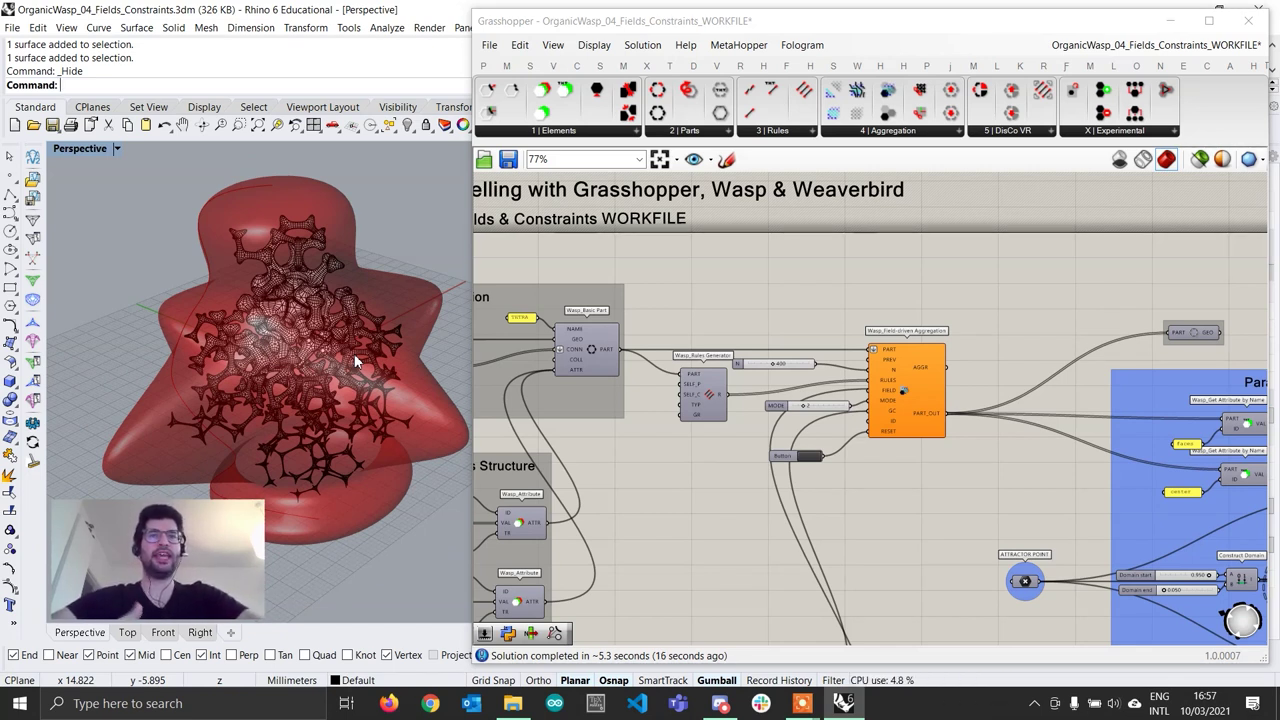
right_drag(374, 293, 341, 332)
scroll(311, 363, up, 6)
scroll(300, 300, down, 5)
scroll(322, 290, down, 5)
scroll(341, 332, up, 2)
scroll(359, 271, down, 4)
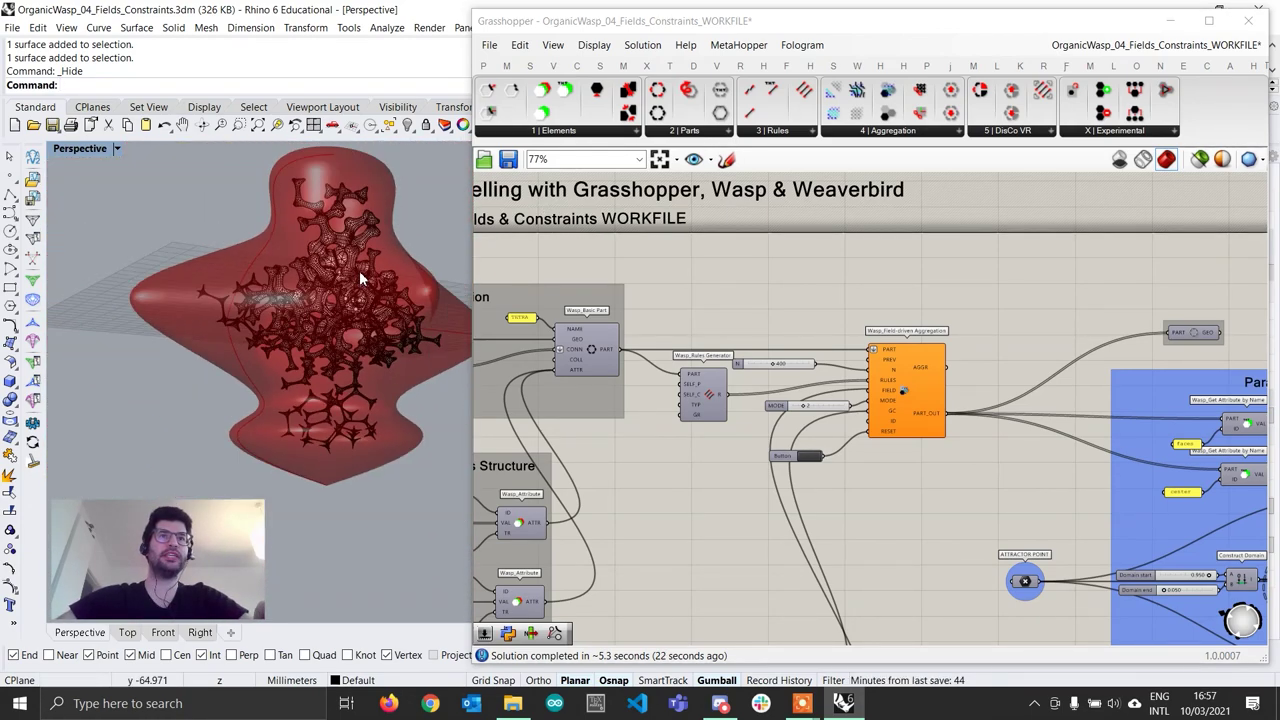
right_drag(359, 271, 340, 328)
scroll(340, 328, up, 5)
click(358, 308)
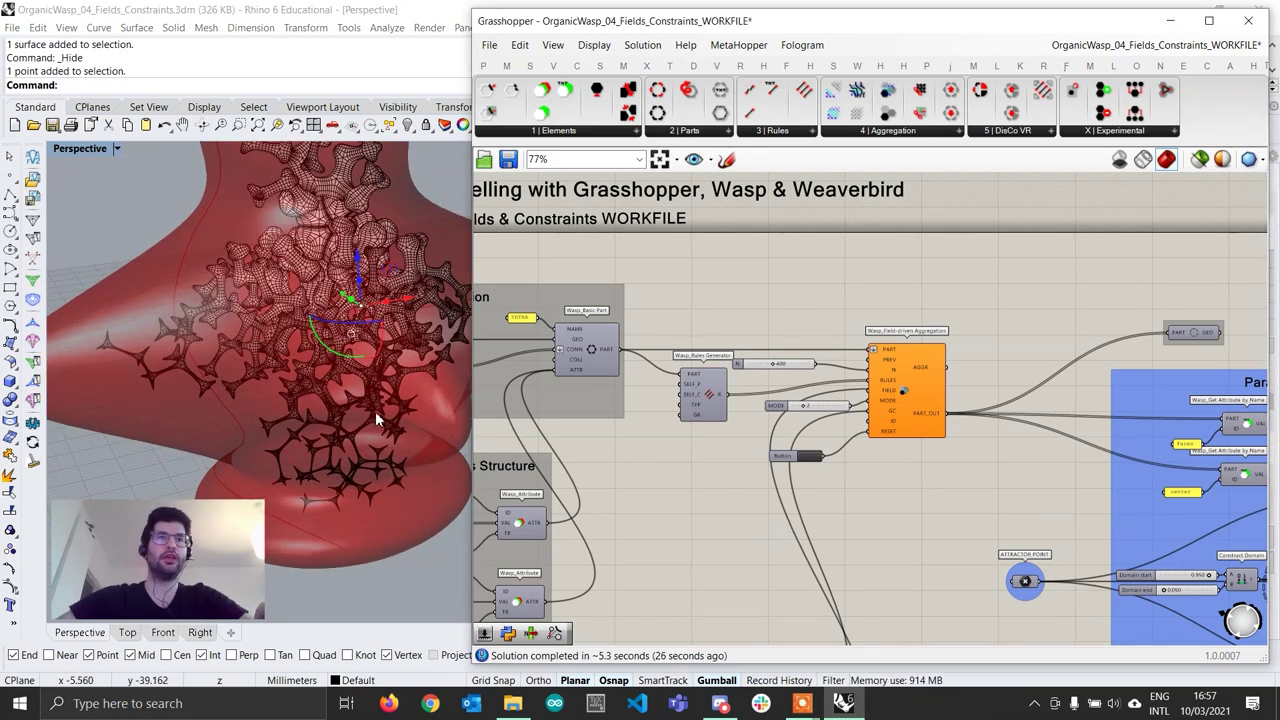
scroll(375, 411, down, 5)
right_drag(348, 396, 347, 263)
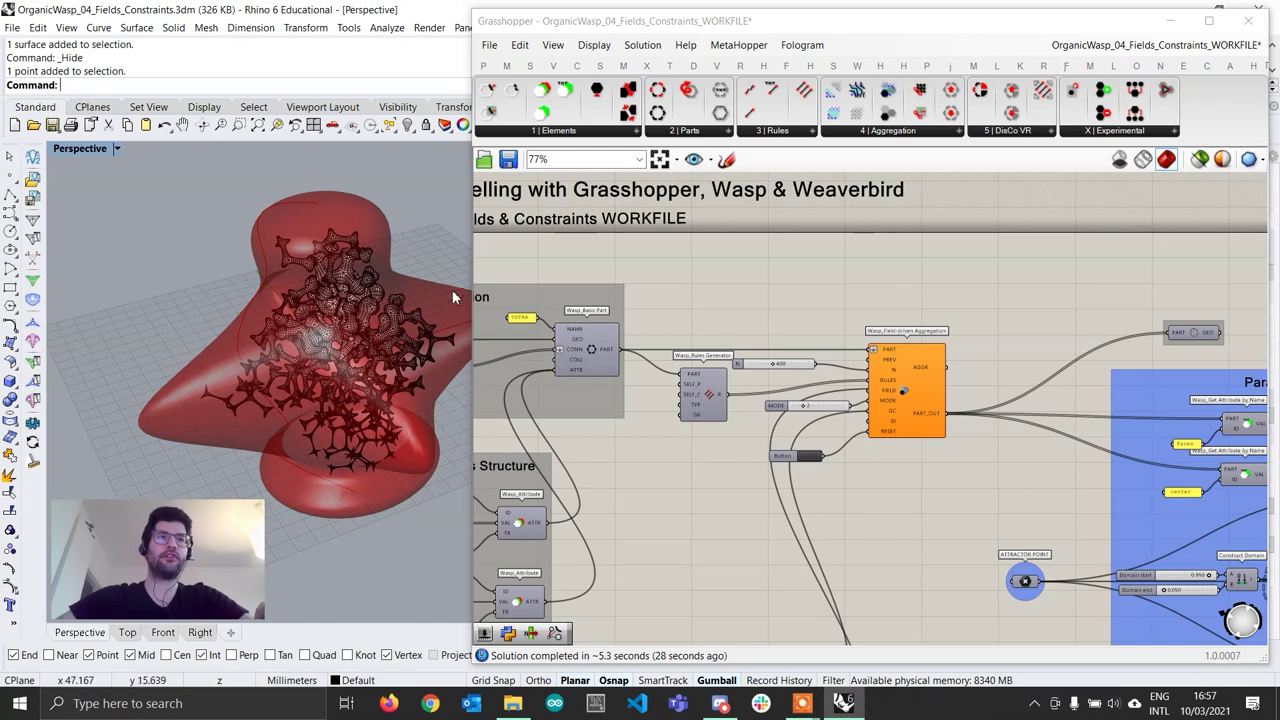
right_drag(268, 380, 278, 324)
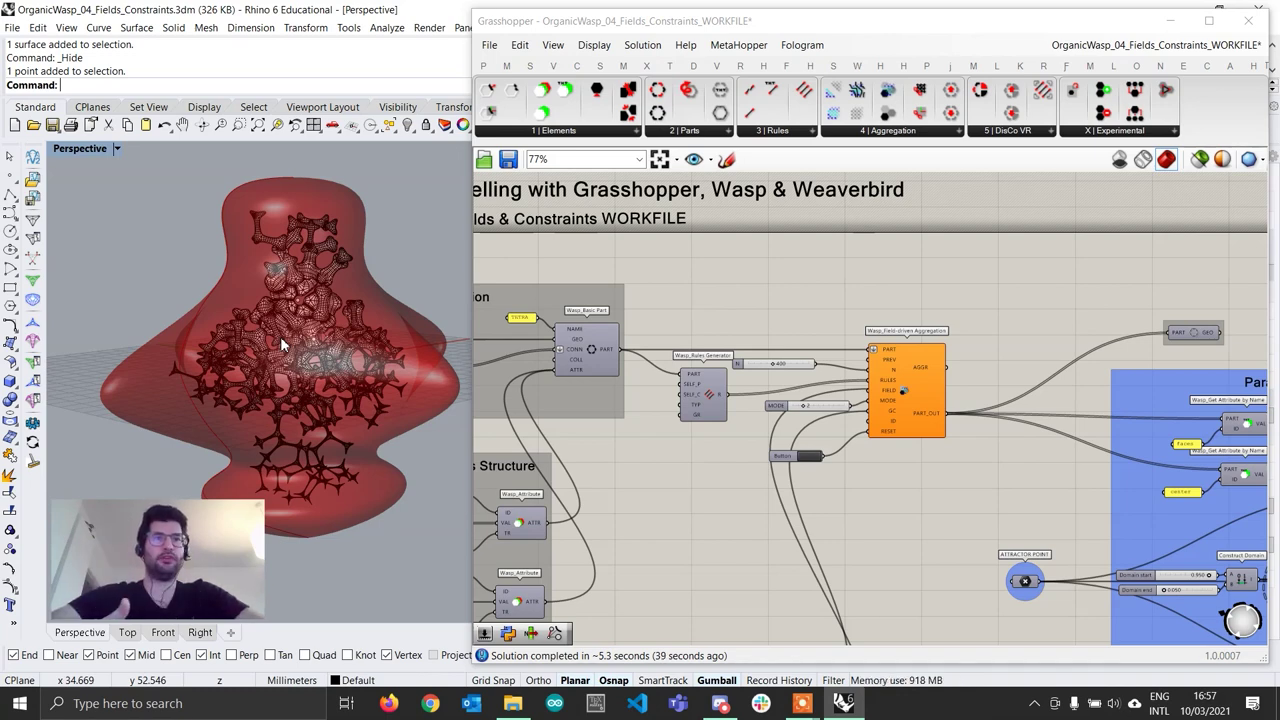
Examine the Parametric Attribute Geometry Generation group and how the ATTRACTOR POINT parameter feeds its distance-based scaling
click(930, 478)
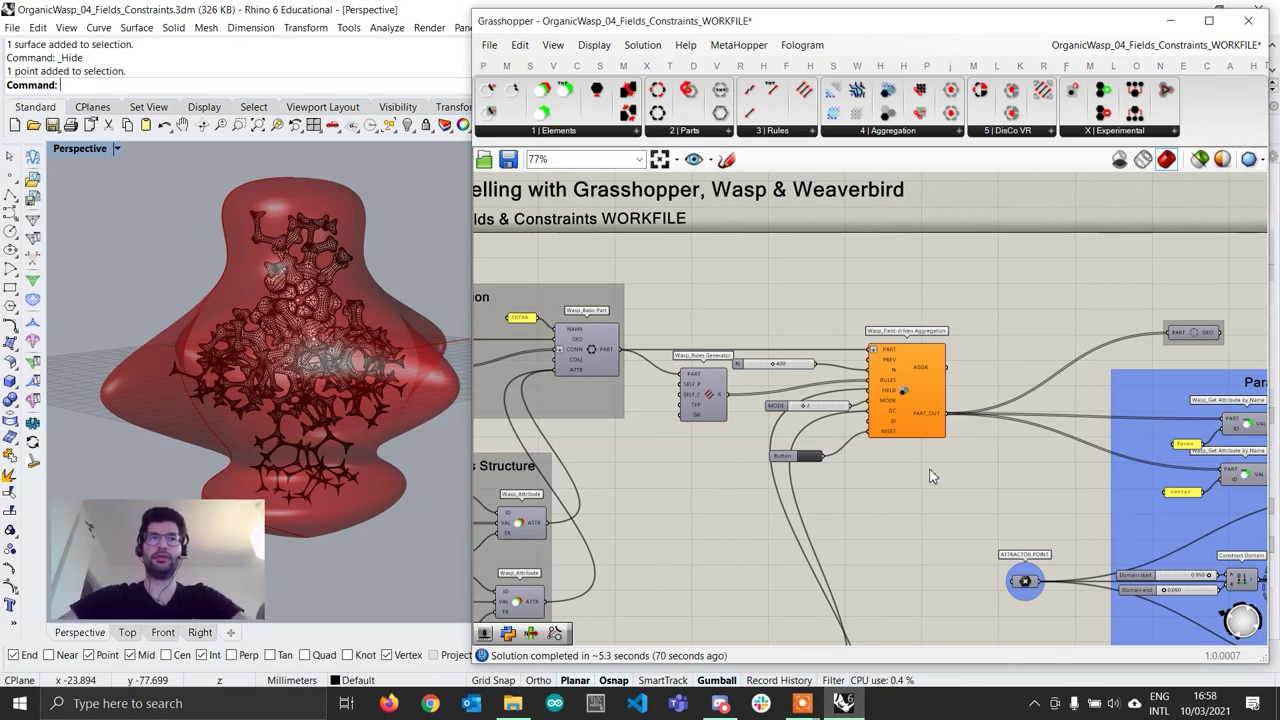
scroll(931, 476, down, 3)
right_drag(990, 472, 871, 417)
scroll(854, 413, up, 3)
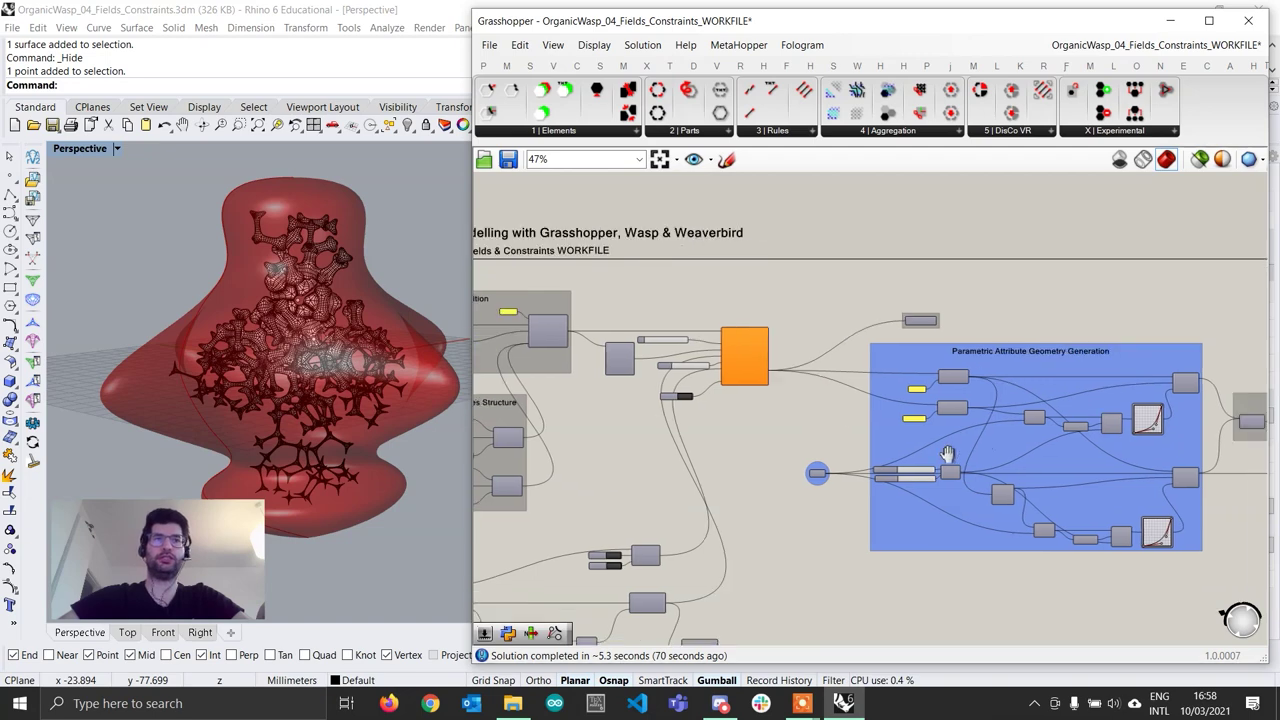
right_drag(853, 457, 829, 391)
scroll(1009, 392, up, 1)
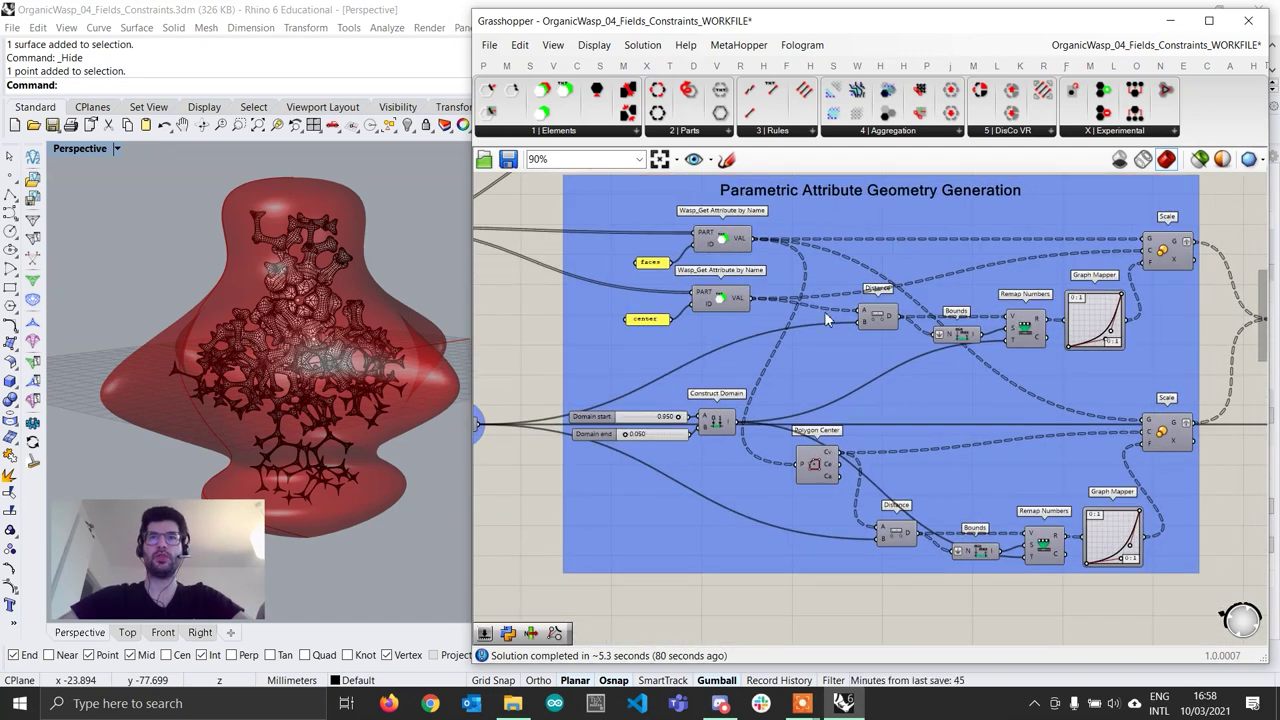
scroll(844, 347, down, 1)
scroll(845, 340, up, 2)
scroll(878, 358, down, 1)
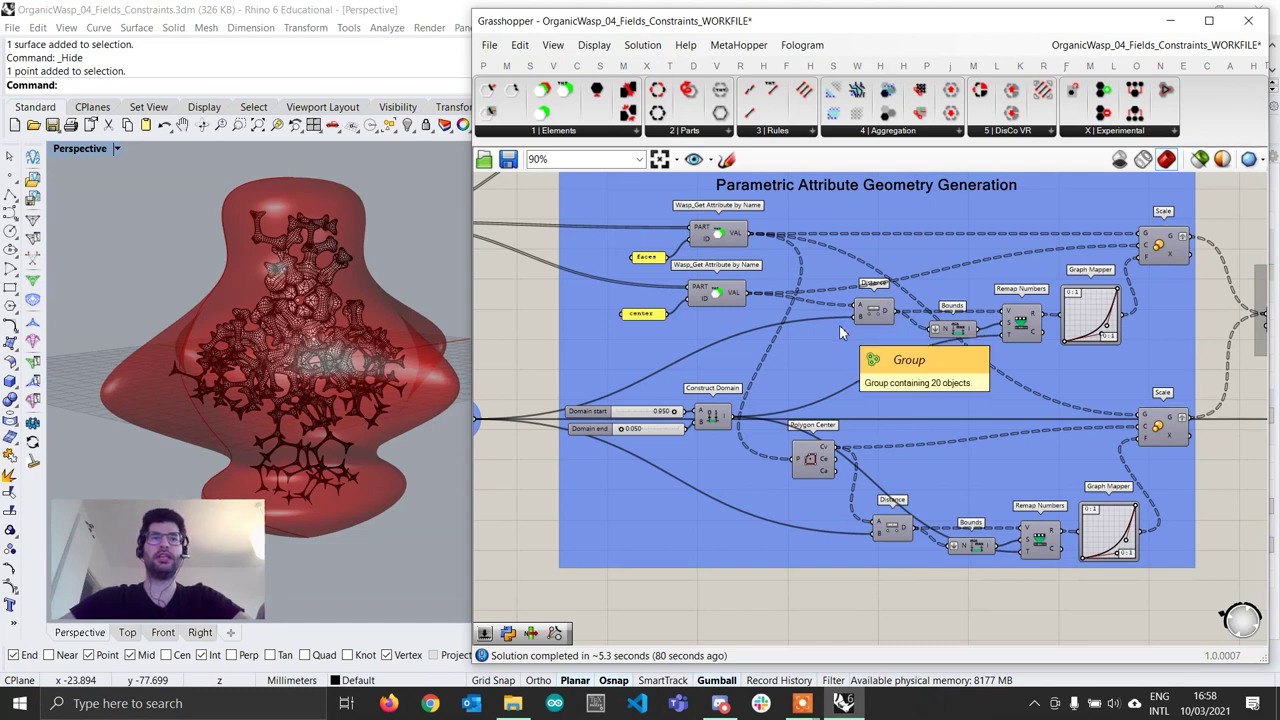
right_drag(584, 424, 716, 409)
drag(585, 408, 595, 402)
click(619, 472)
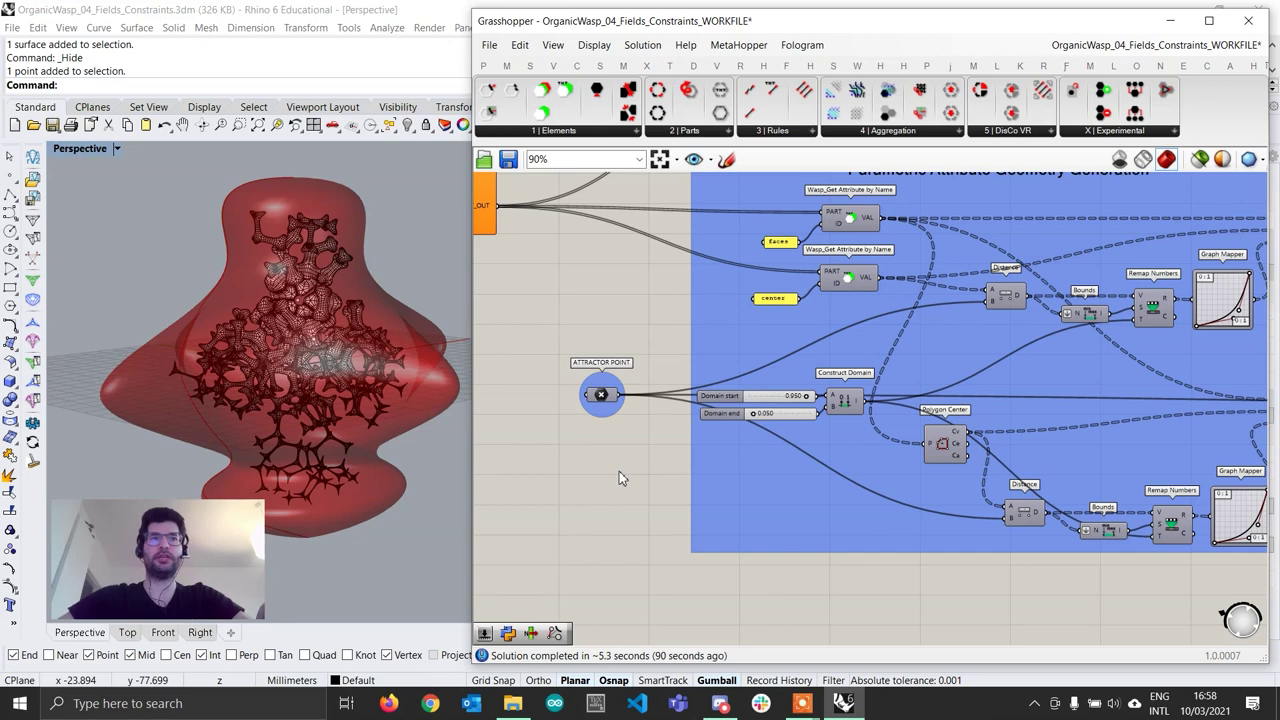
Add a second Geometry parameter above Wasp_Field Points and connect the surface's Geometry parameter to it
scroll(686, 467, down, 4)
right_drag(620, 467, 941, 353)
right_drag(564, 448, 751, 437)
scroll(739, 432, up, 6)
scroll(688, 427, up, 2)
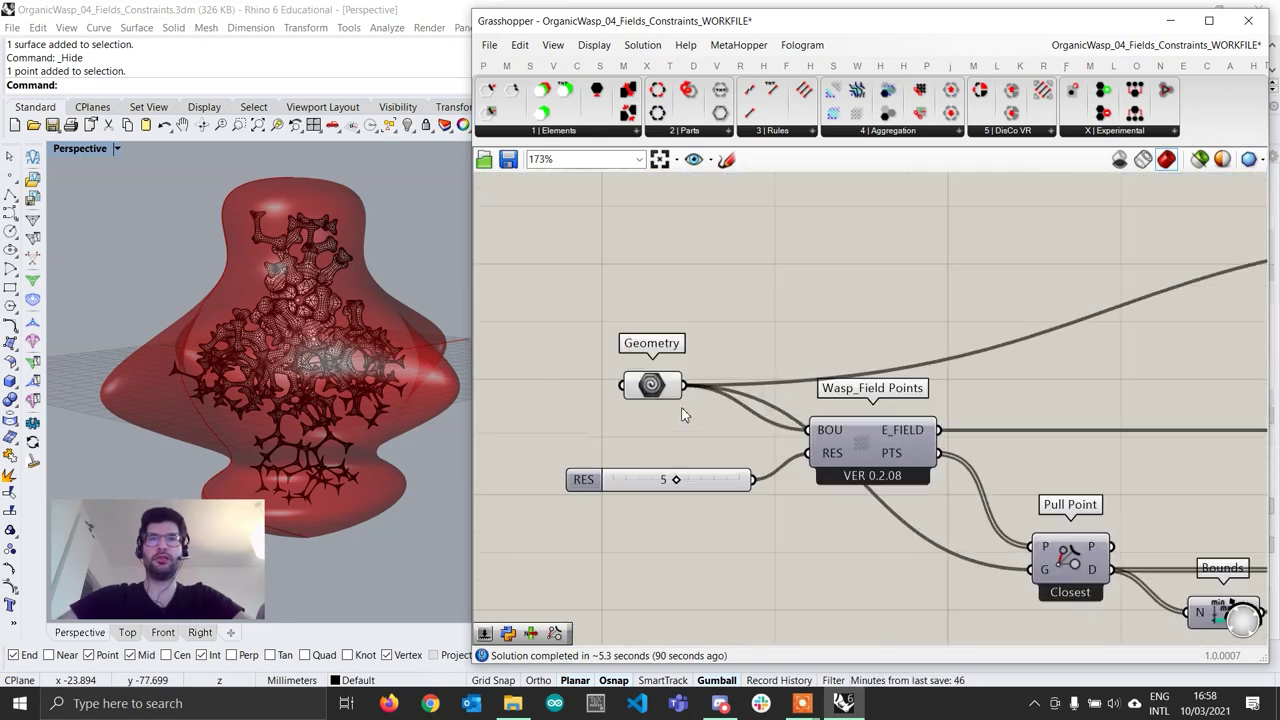
double_click(747, 320)
text(geom)
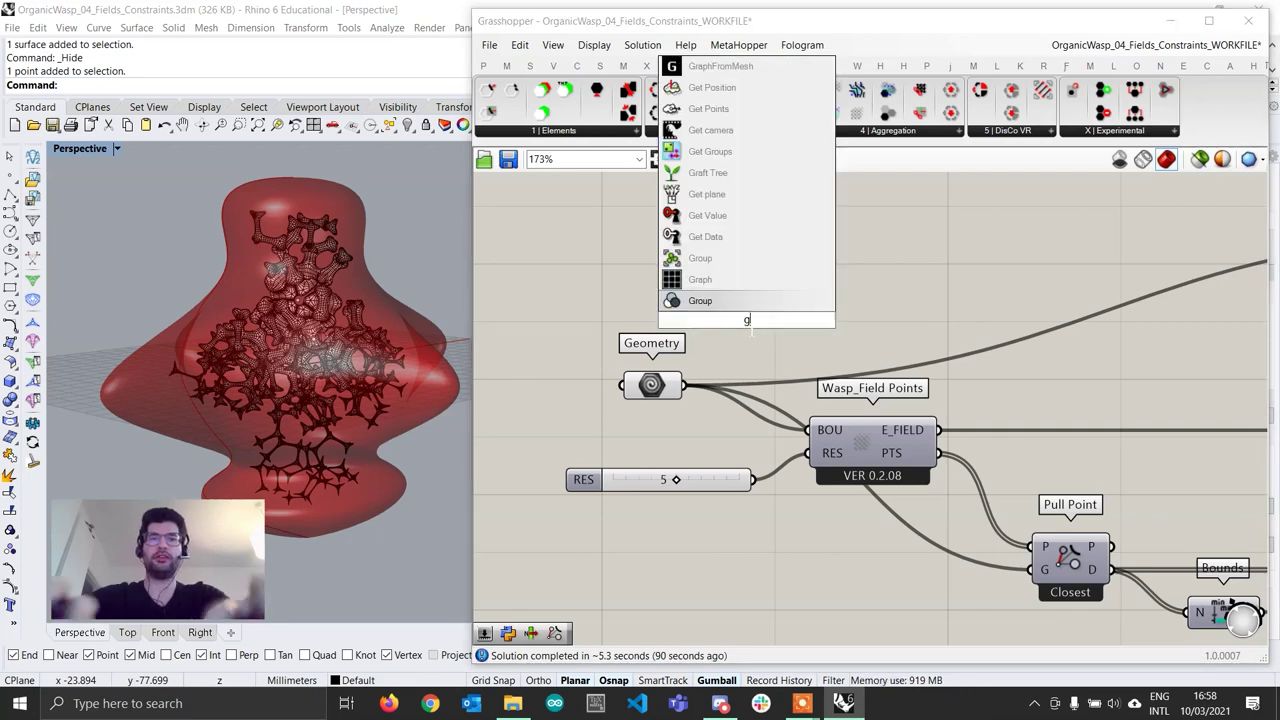
click(707, 279)
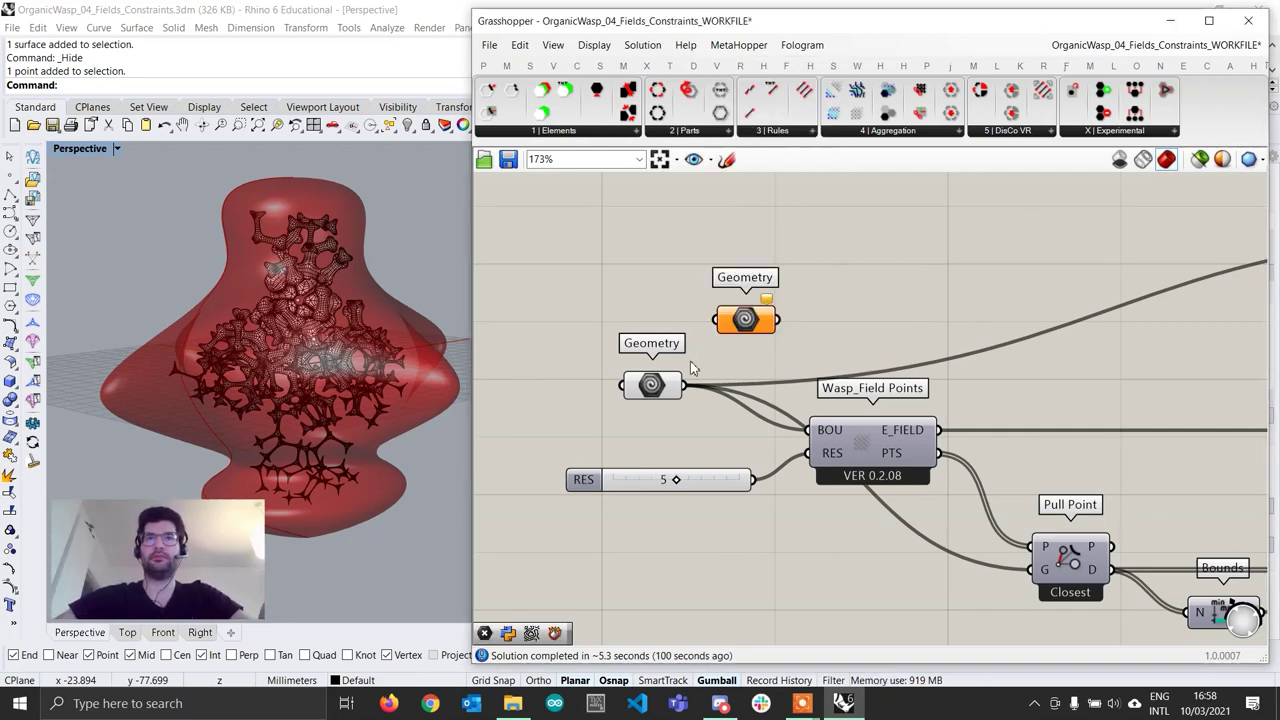
drag(683, 385, 745, 325)
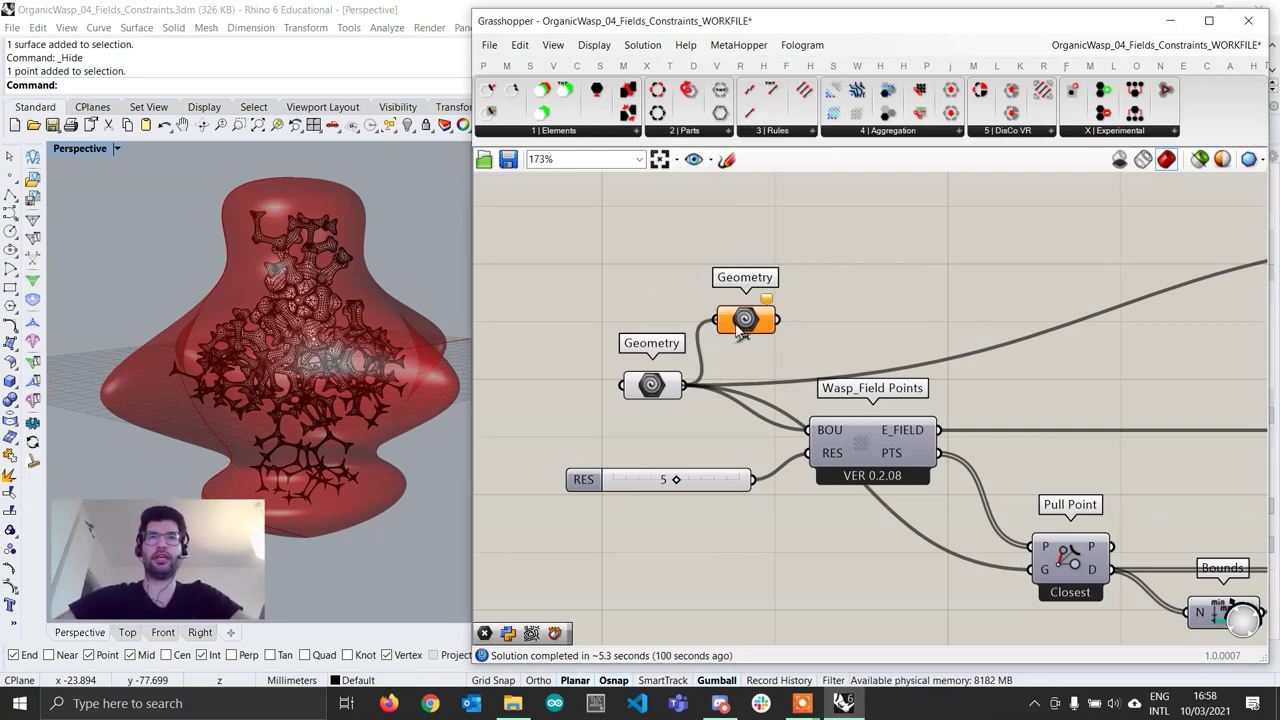
Move the new Geometry parameter next to the Parametric Attribute Geometry Generation group, just above ATTRACTOR POINT
click(745, 320)
scroll(737, 371, down, 10)
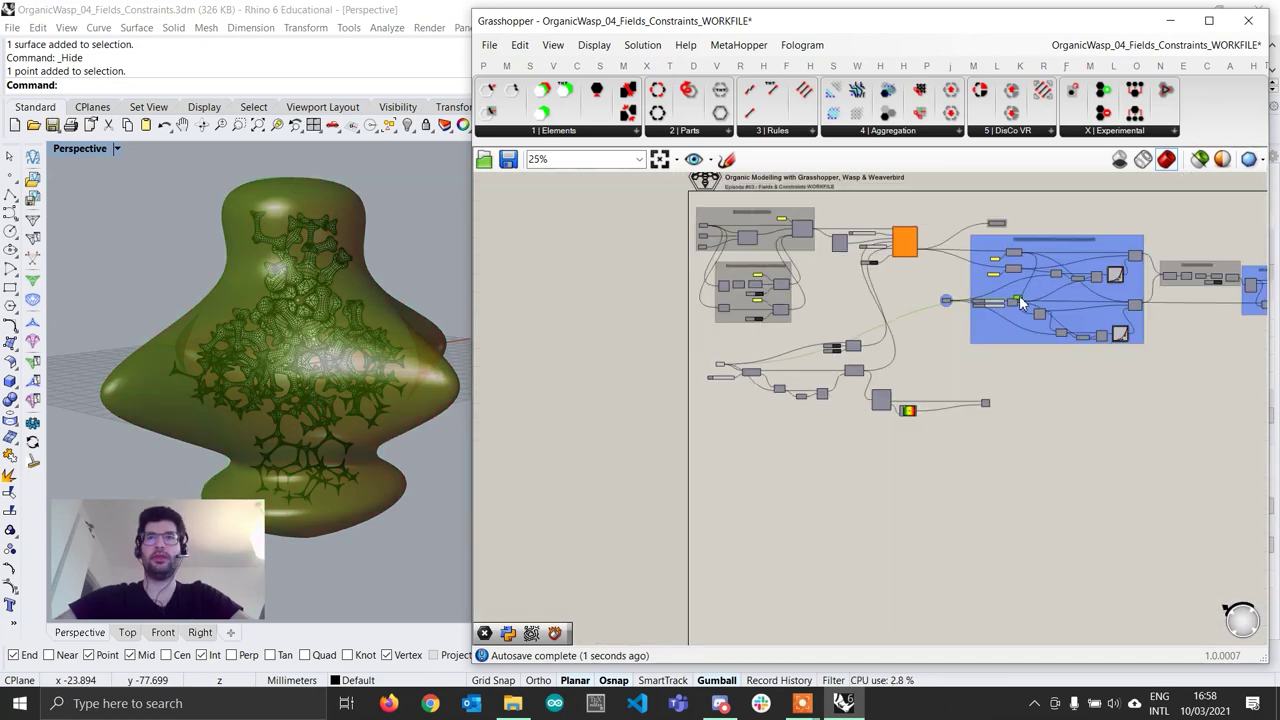
scroll(1020, 300, up, 7)
drag(1020, 302, 812, 245)
right_drag(782, 292, 689, 407)
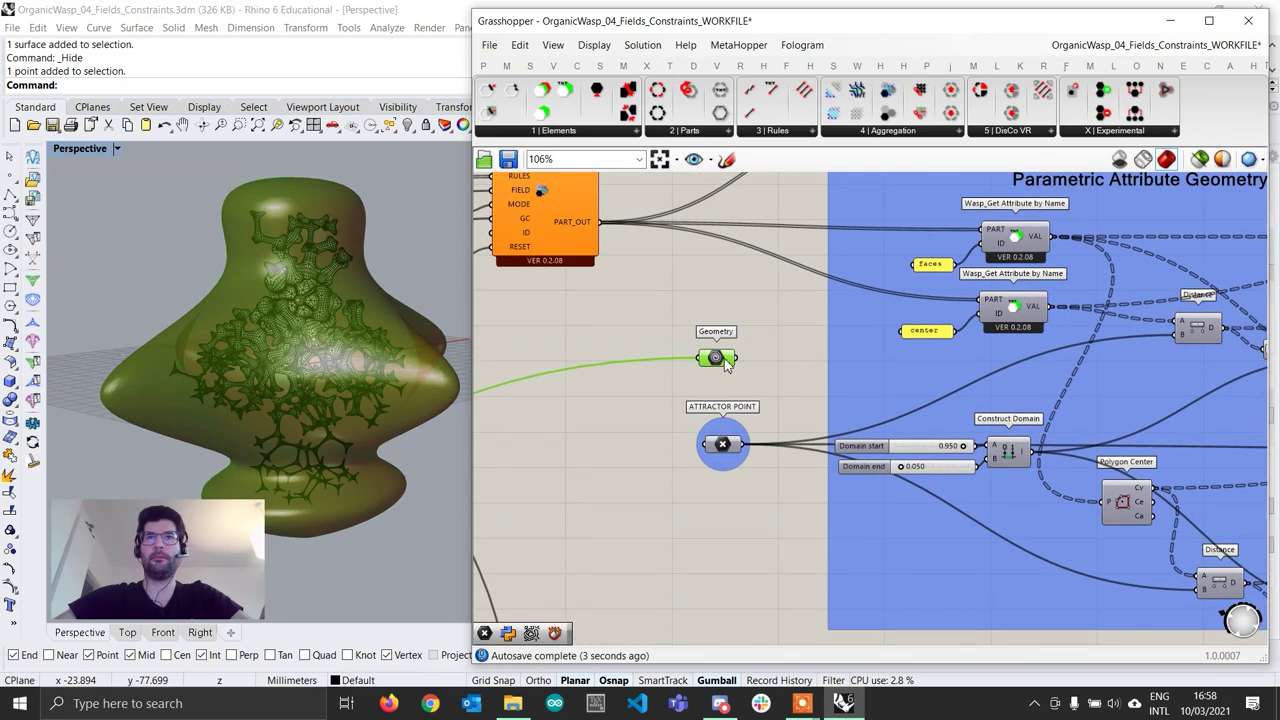
drag(727, 364, 730, 362)
Set the wire display of the relocated Geometry parameter to Hidden and nudge it into place above ATTRACTOR POINT
right_click(722, 357)
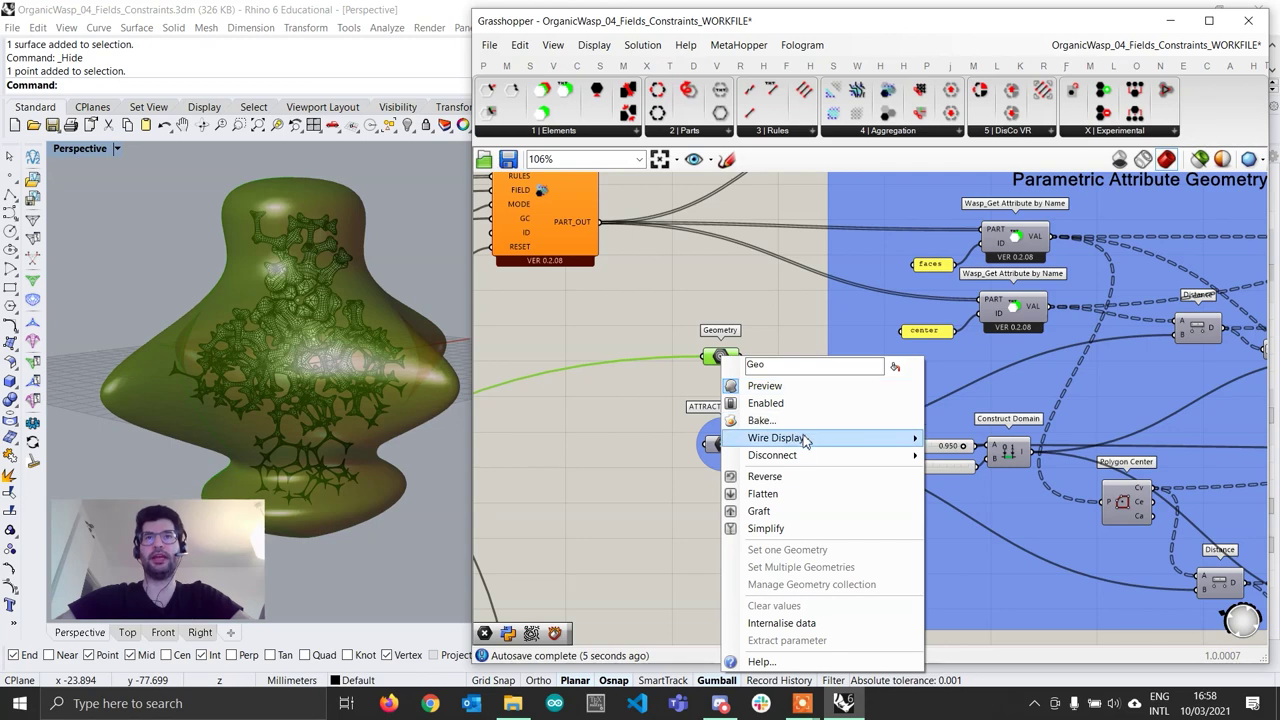
mouse_move(806, 441)
click(960, 471)
click(771, 378)
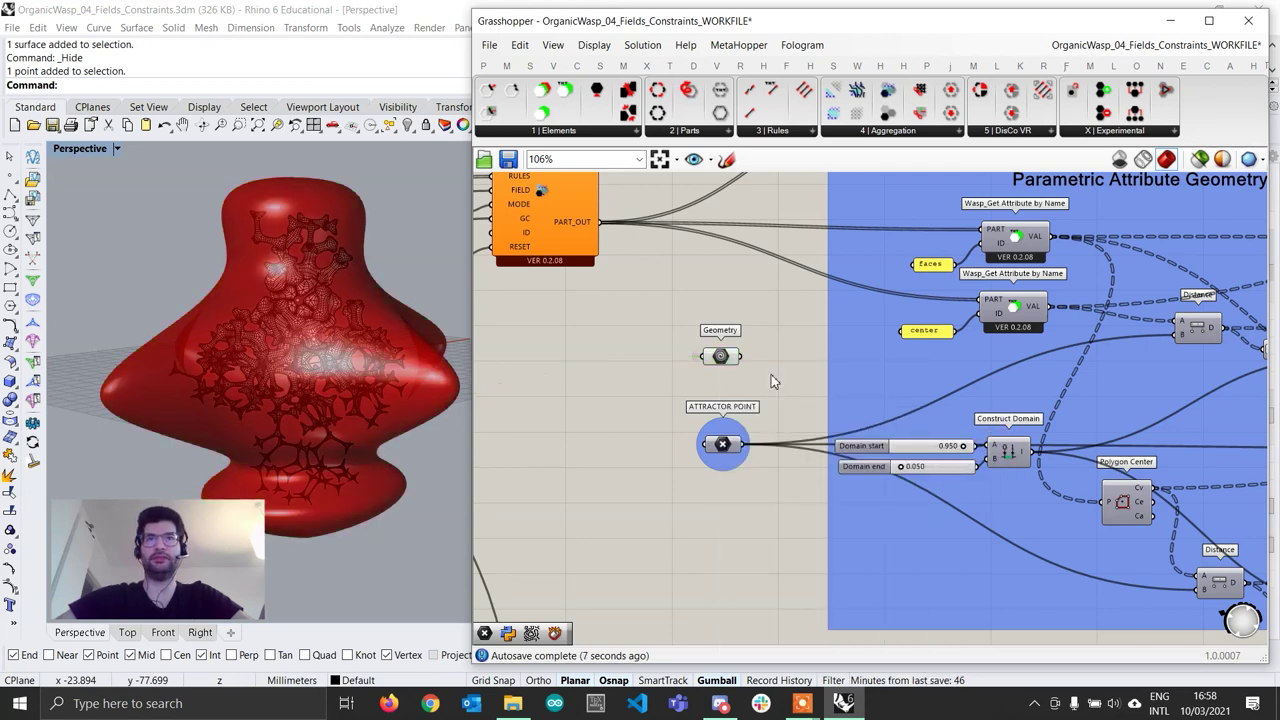
drag(730, 361, 732, 373)
click(779, 387)
Delete the blue group behind the Parametric Attribute Geometry Generation components while keeping the components themselves
right_drag(854, 427, 648, 397)
scroll(648, 397, down, 1)
click(889, 385)
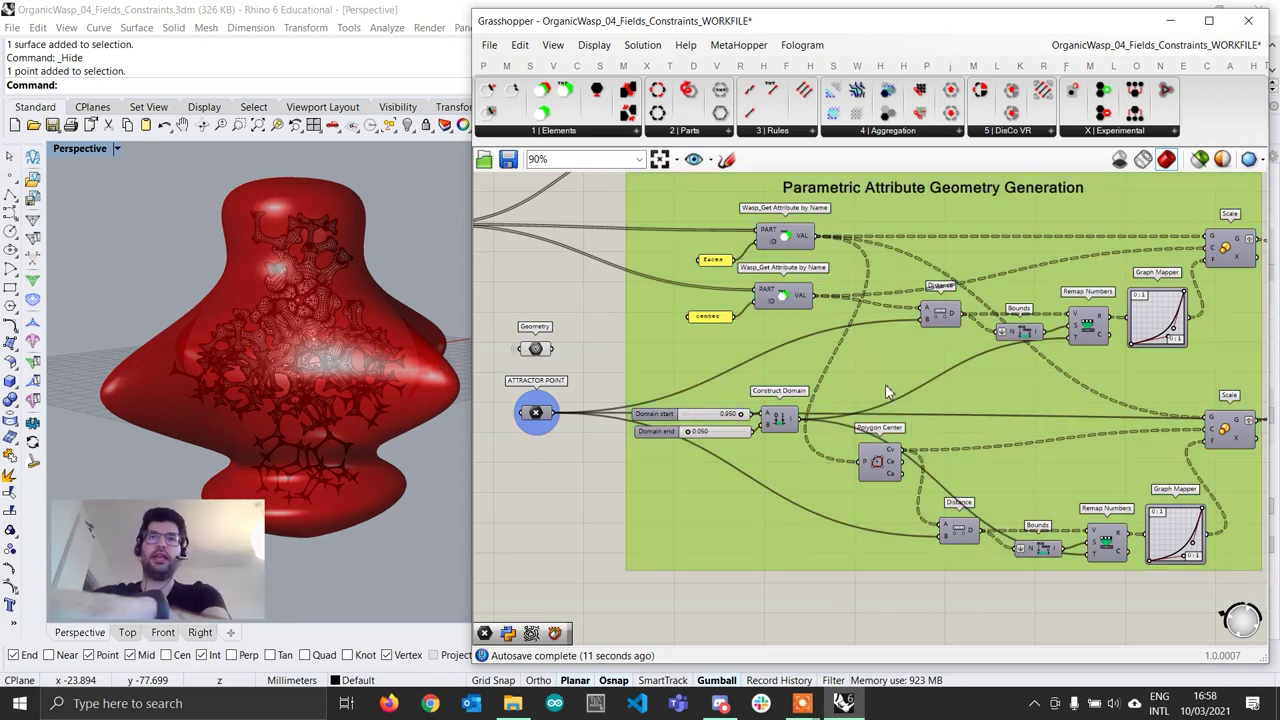
key(Delete)
right_drag(896, 366, 859, 366)
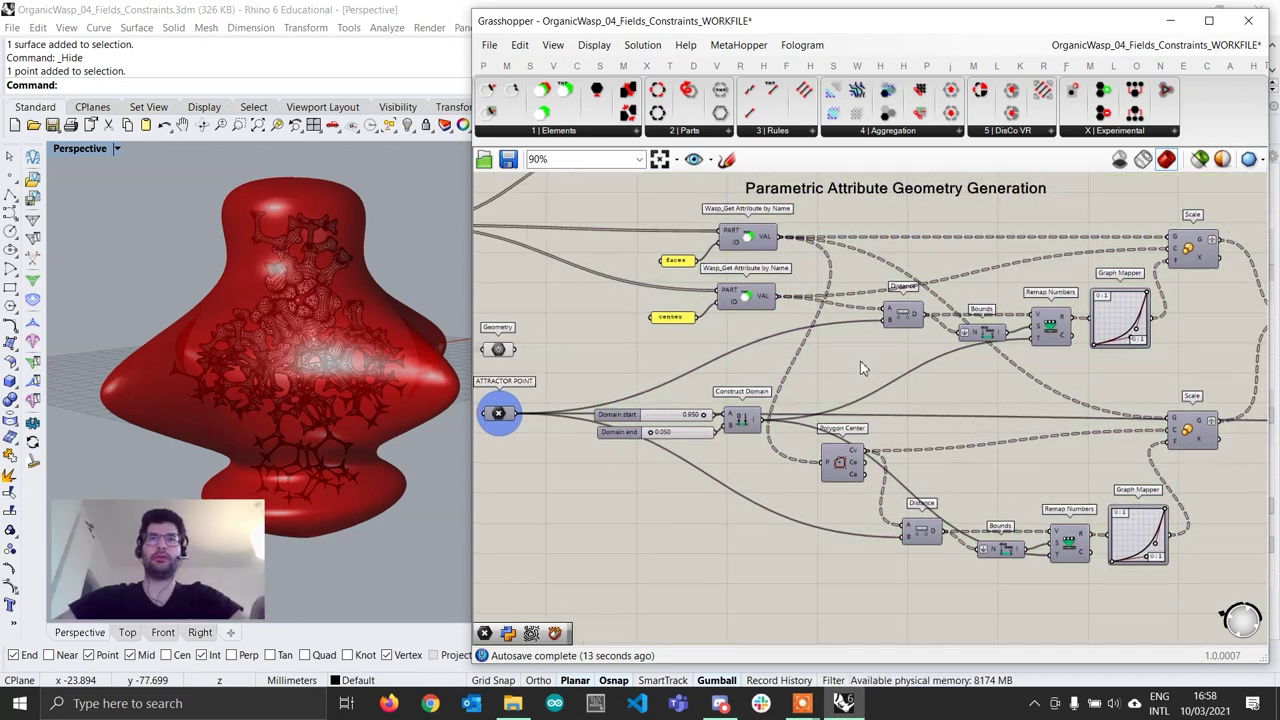
scroll(940, 342, up, 1)
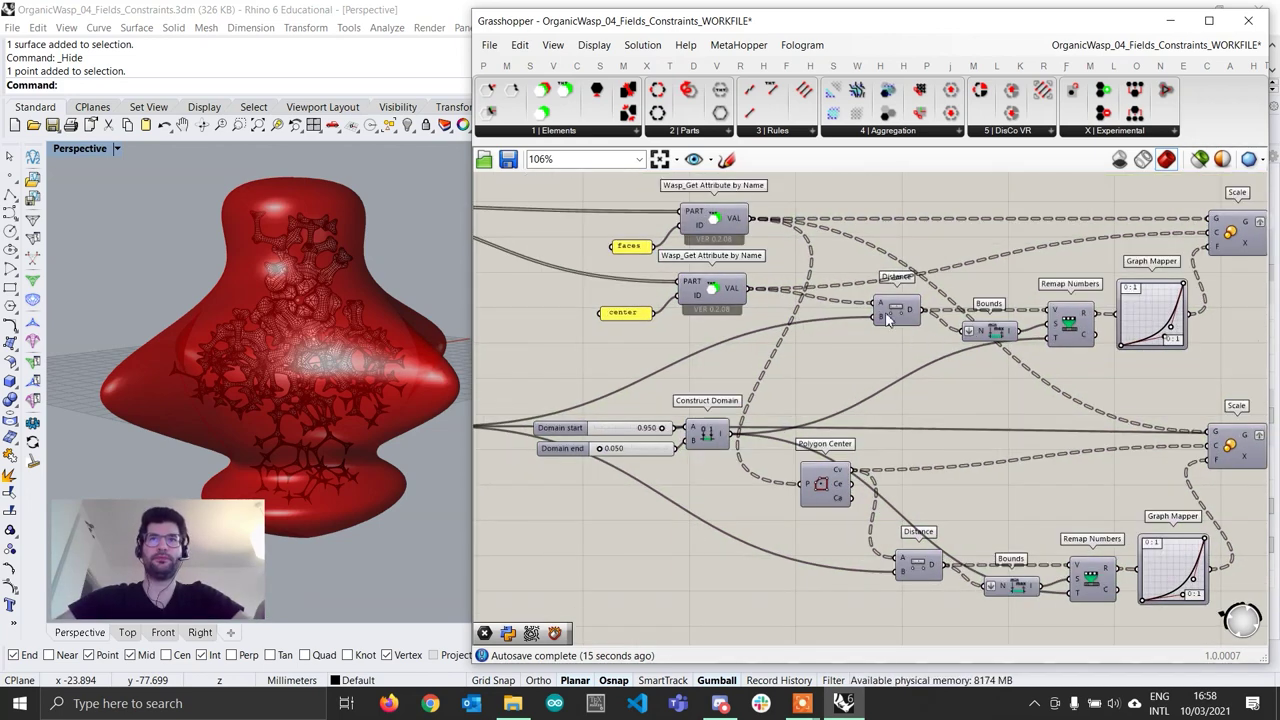
Shift the upper Distance component slightly and add a Pull Point component directly beneath it
drag(891, 321, 858, 323)
right_drag(759, 370, 841, 365)
double_click(938, 351)
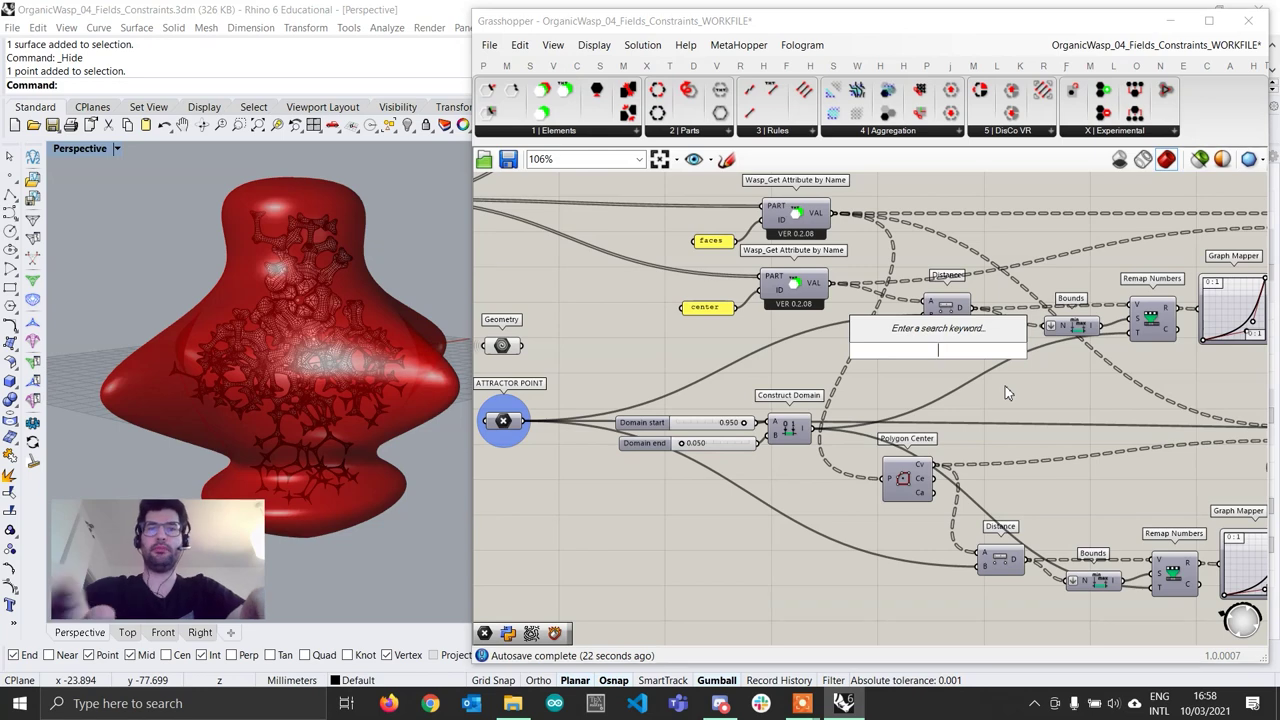
text(pull poin)
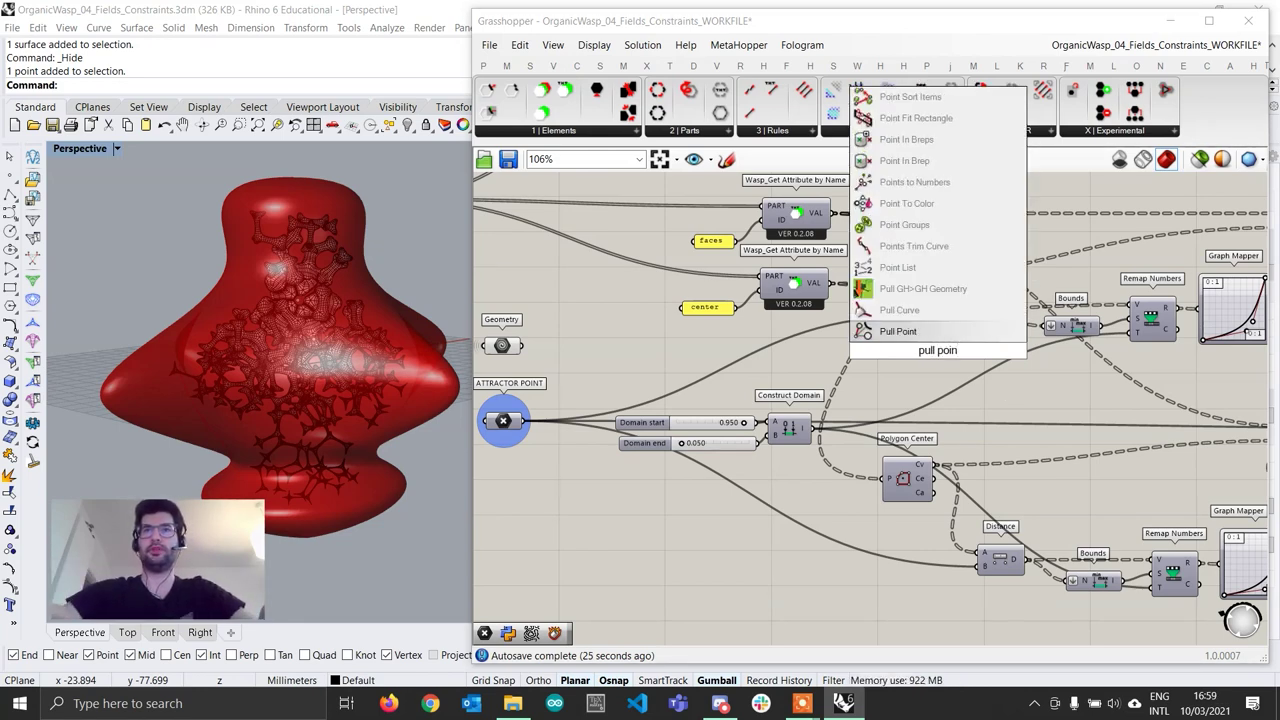
key(Return)
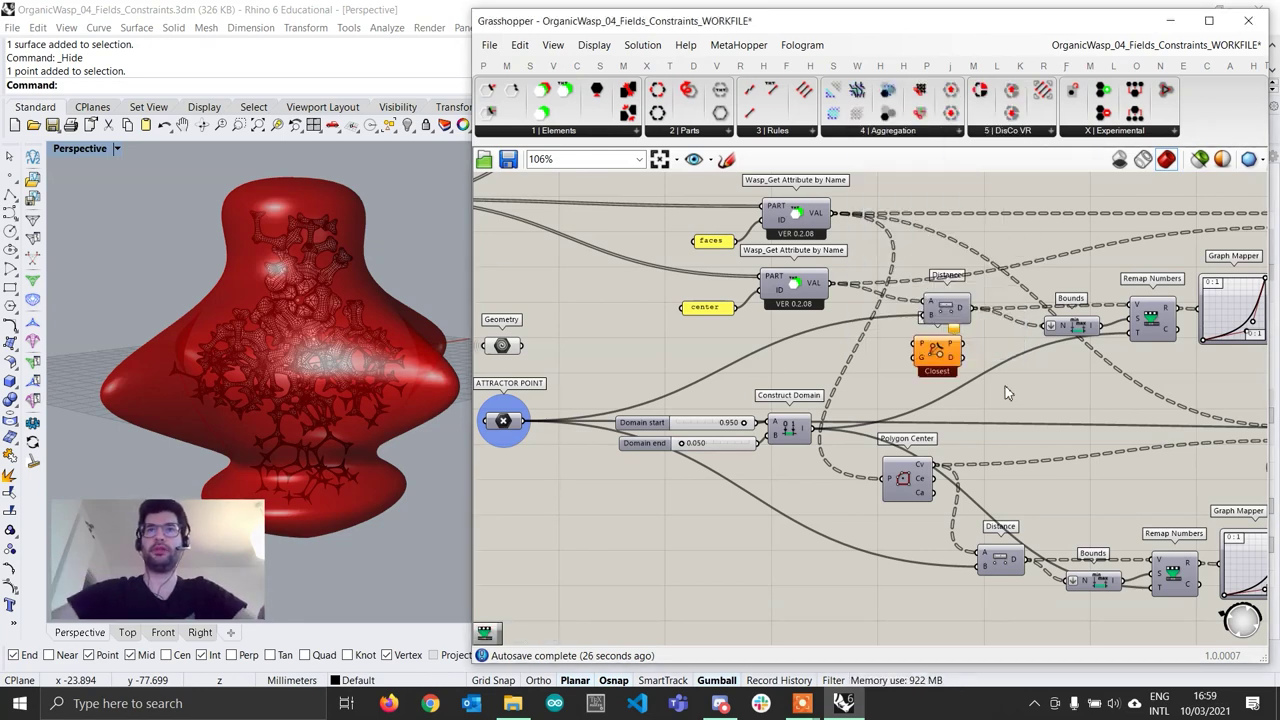
drag(943, 356, 952, 375)
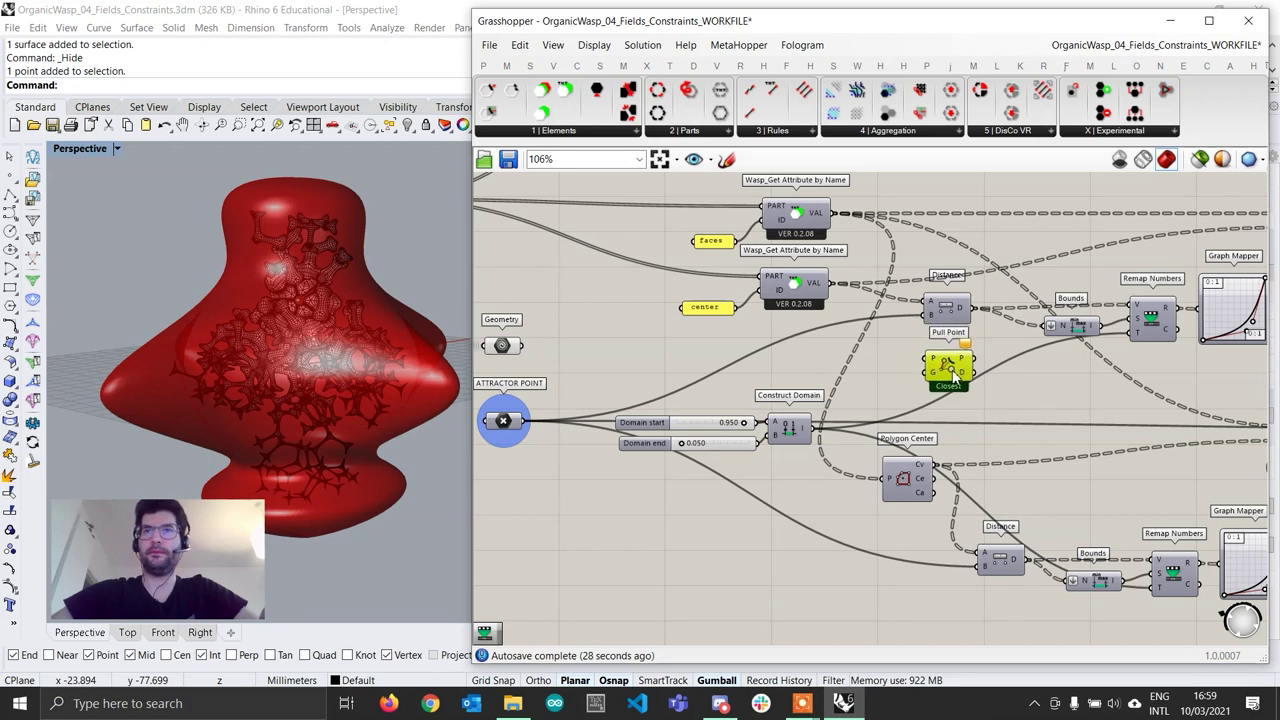
Connect the center attribute's VAL to Pull Point's P and Geometry to G, and transfer the upper Distance's output wires to Pull Point's D
drag(829, 283, 944, 366)
click(868, 249)
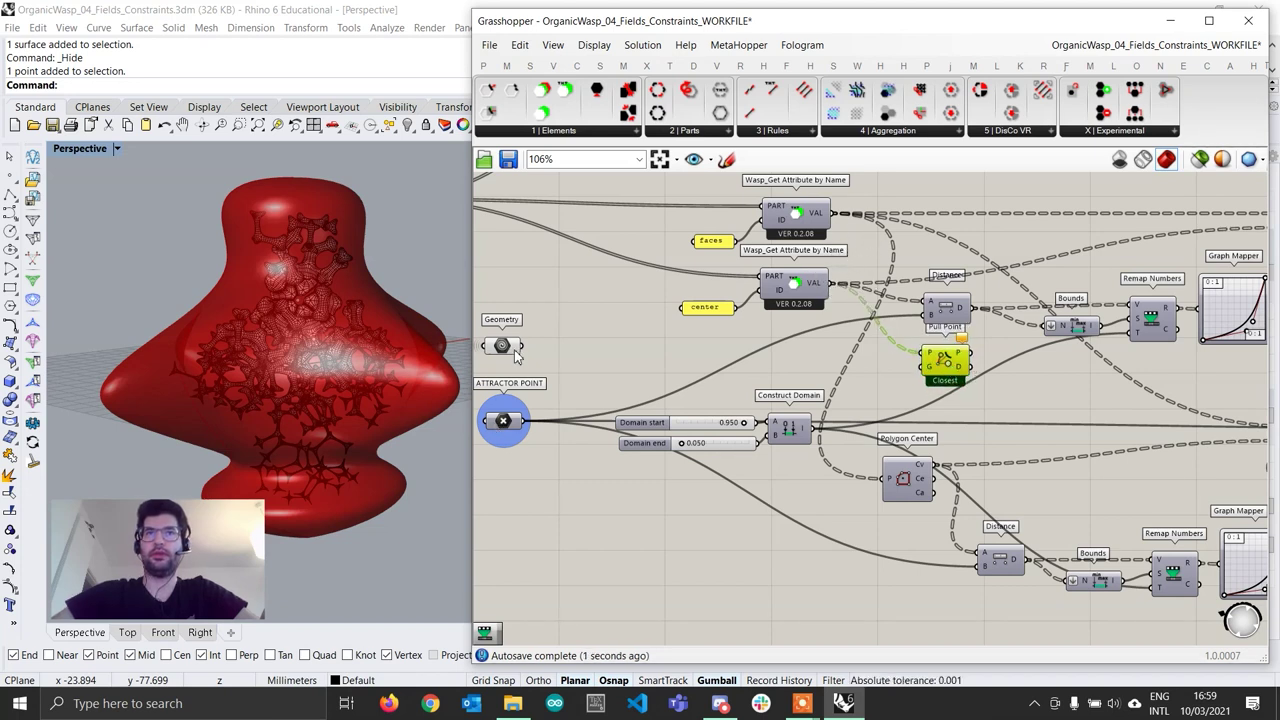
click(510, 422)
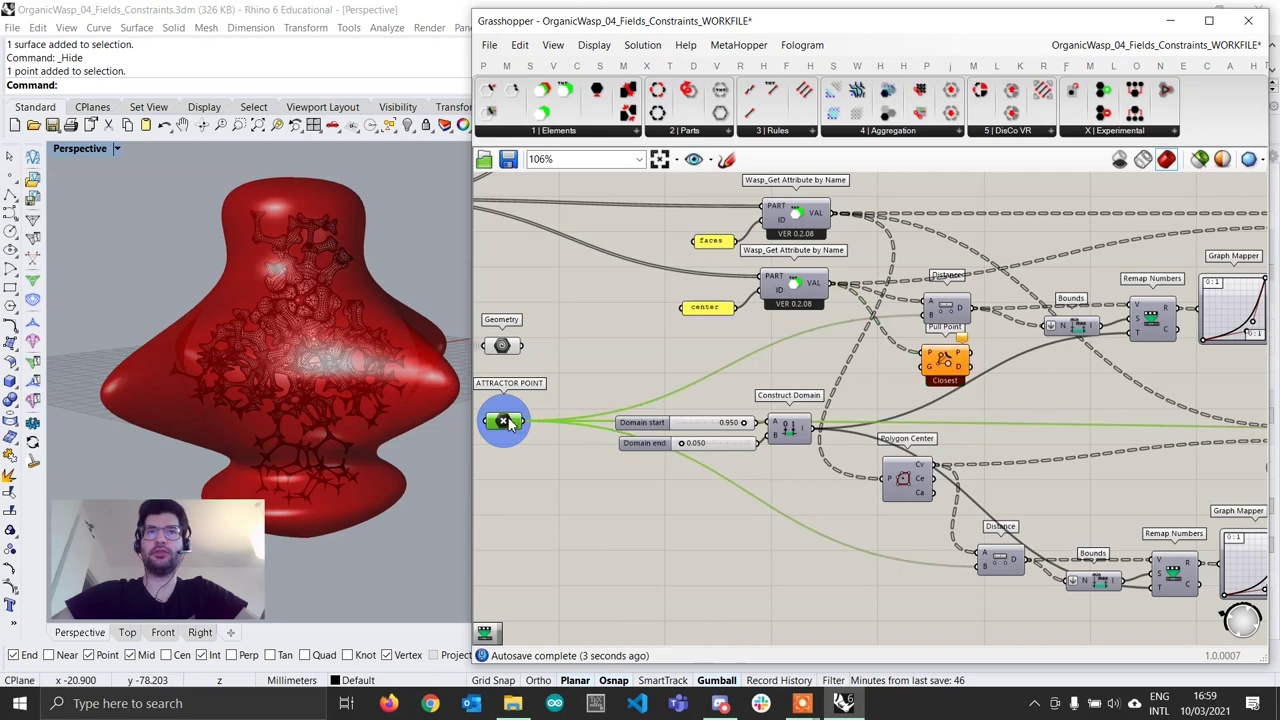
right_drag(535, 349, 542, 349)
click(518, 350)
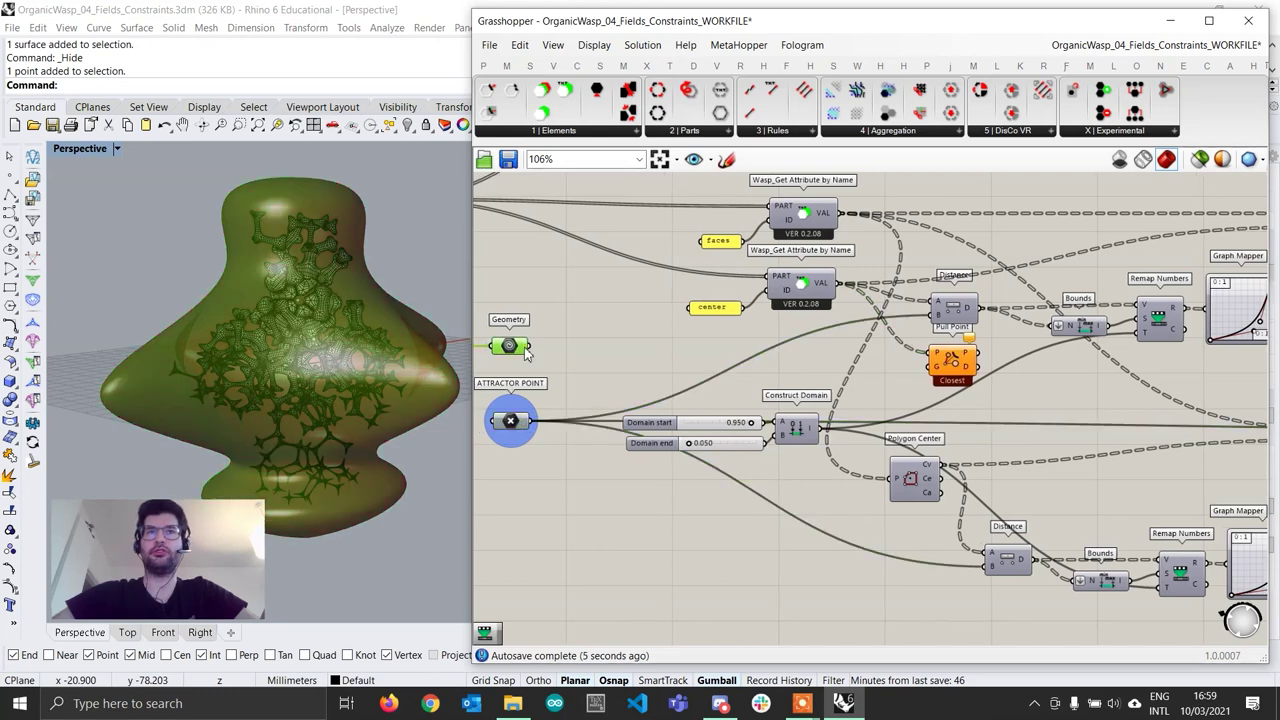
drag(530, 346, 956, 361)
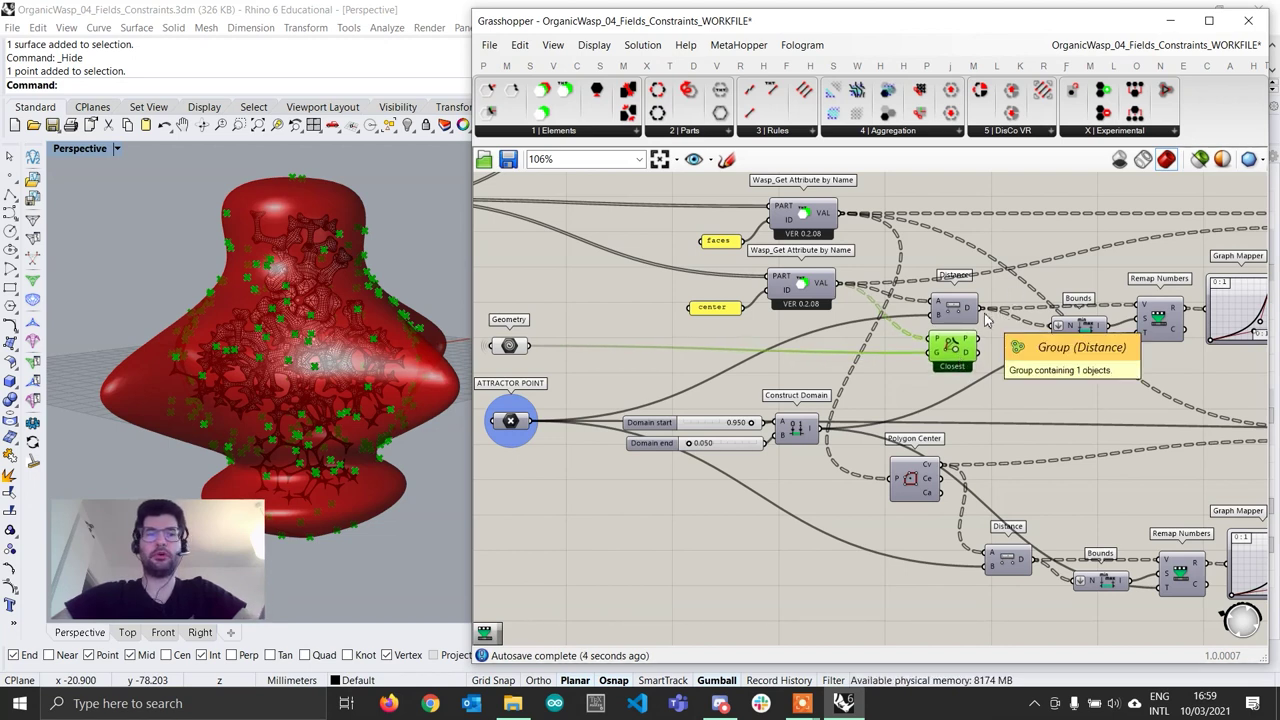
ctrl+shift+drag(980, 309, 993, 362)
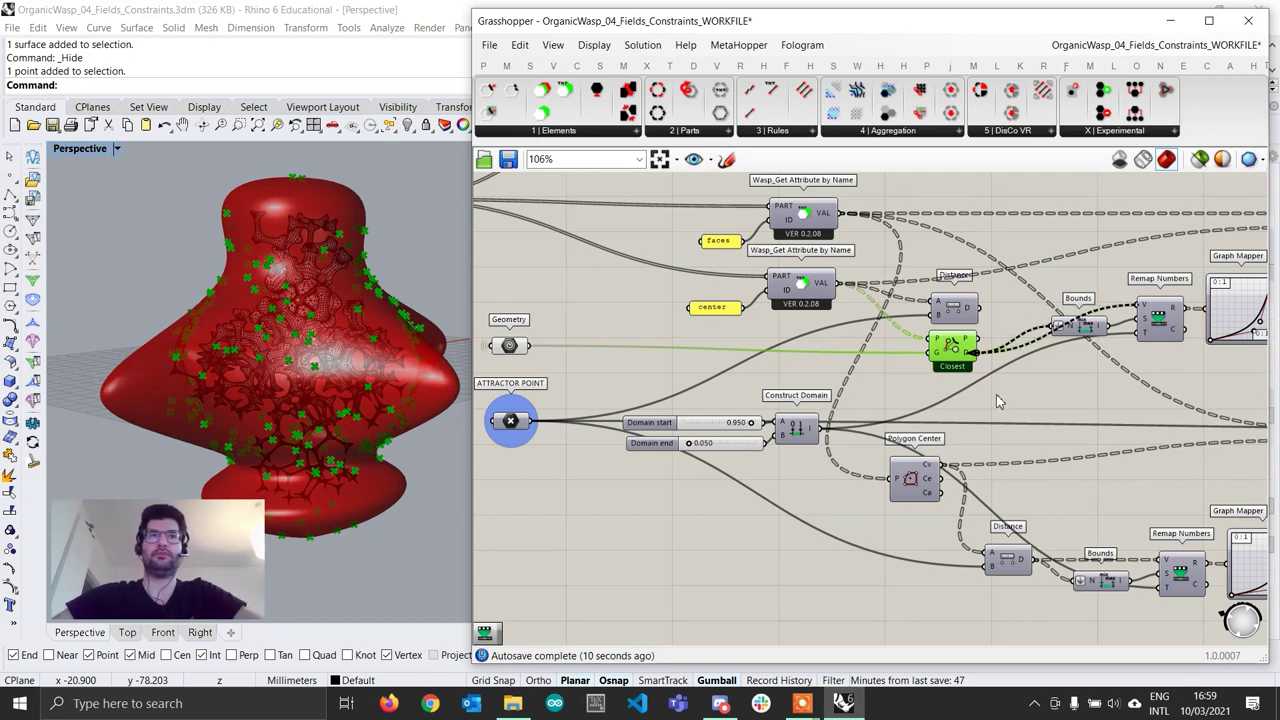
Delete the upper Distance component and move Pull Point into its place
scroll(977, 319, up, 1)
click(955, 308)
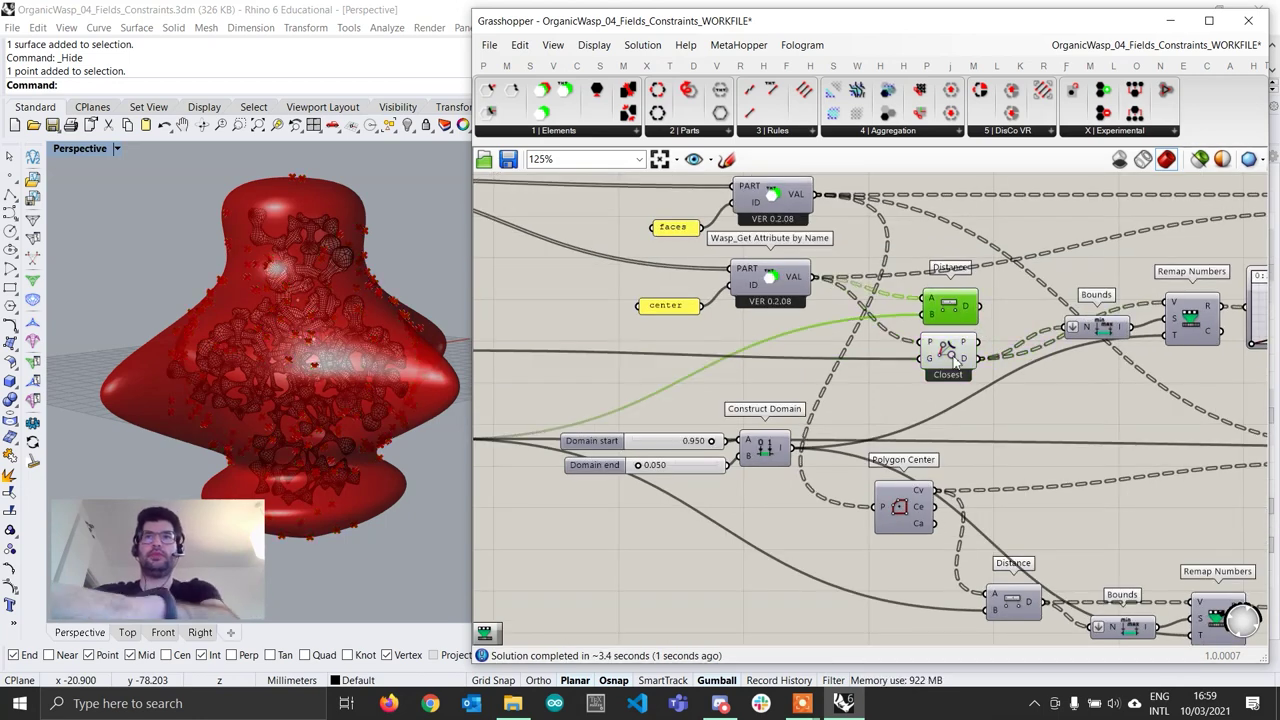
key(Delete)
drag(951, 344, 961, 292)
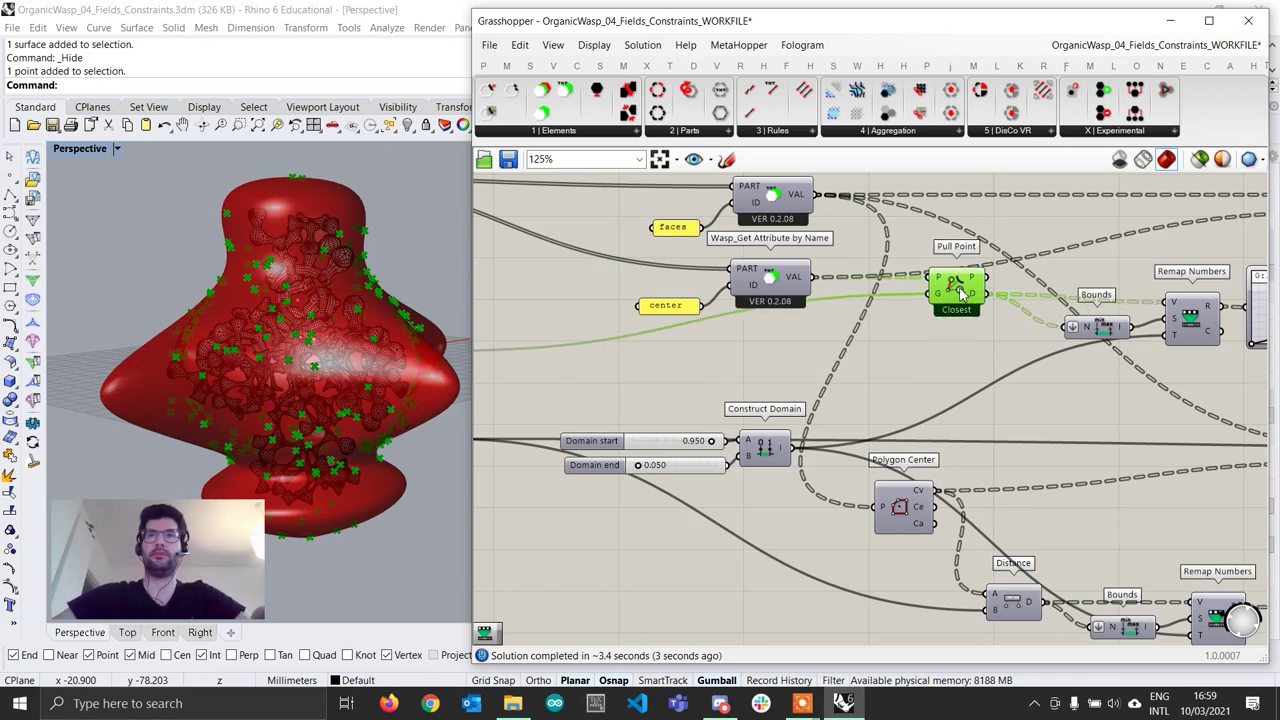
click(953, 370)
scroll(953, 370, down, 3)
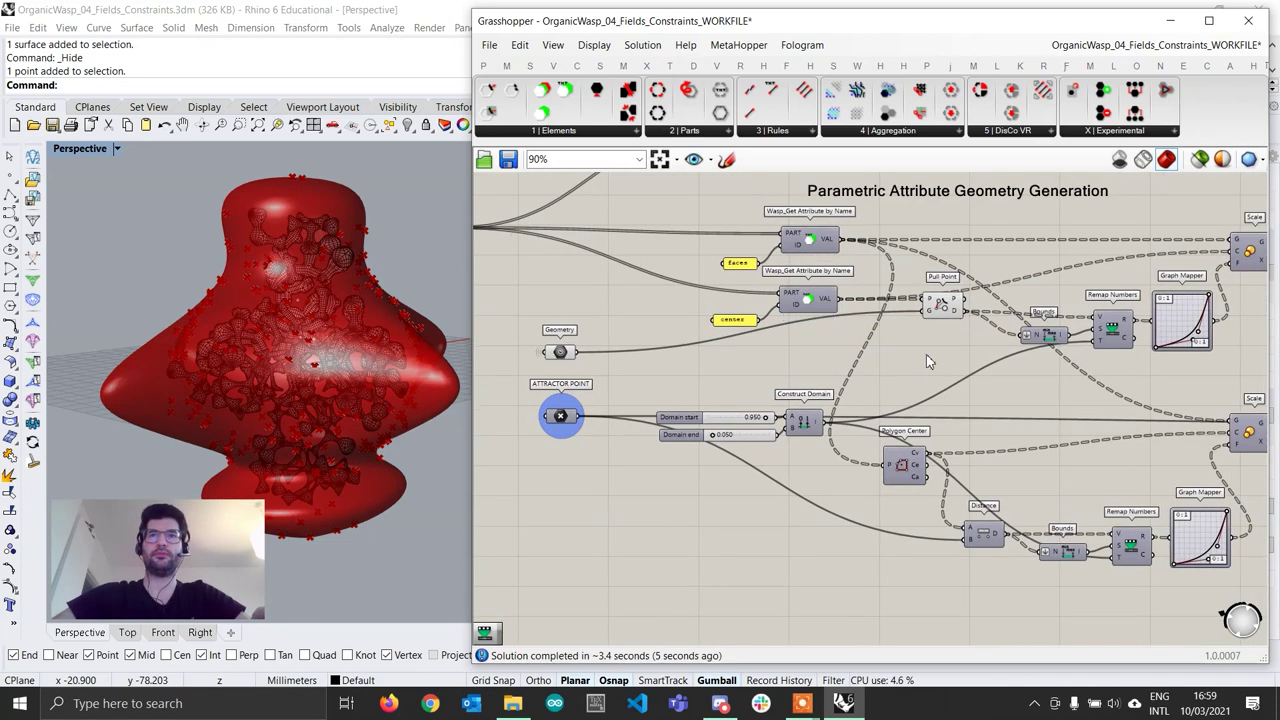
Add a Pull Point component directly beneath the lower Distance component
double_click(984, 577)
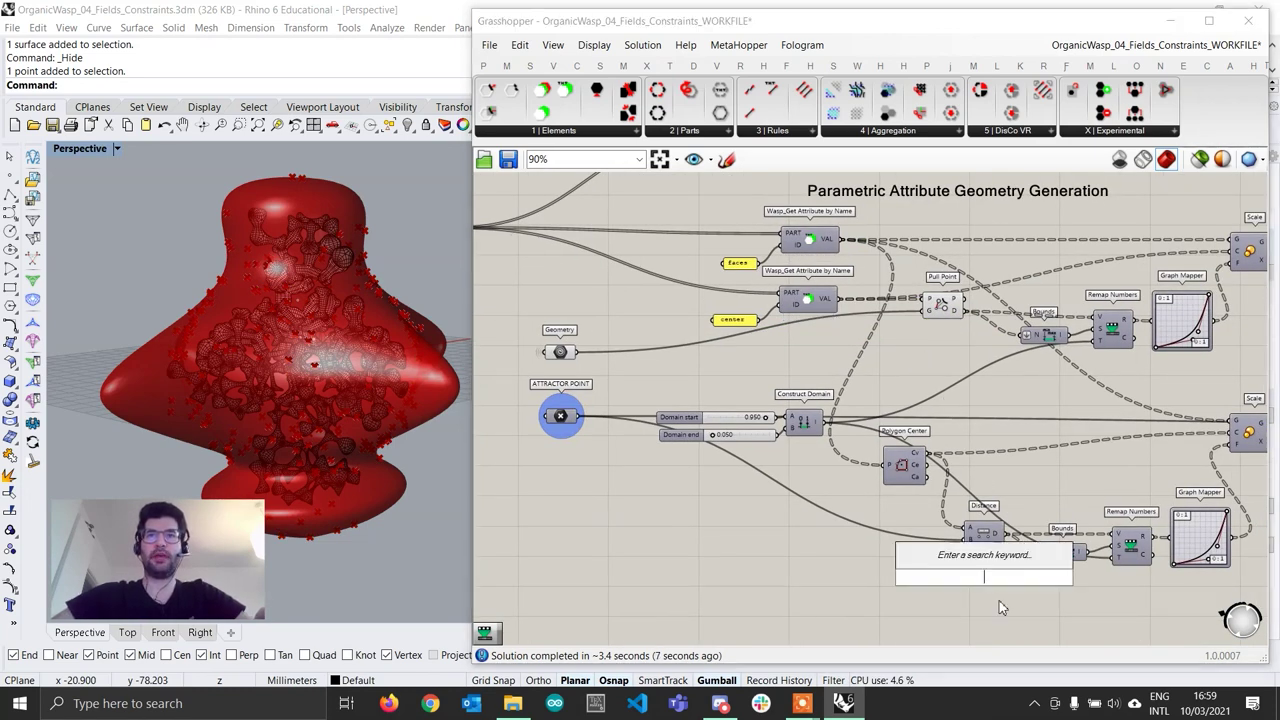
key(Escape)
scroll(923, 531, up, 2)
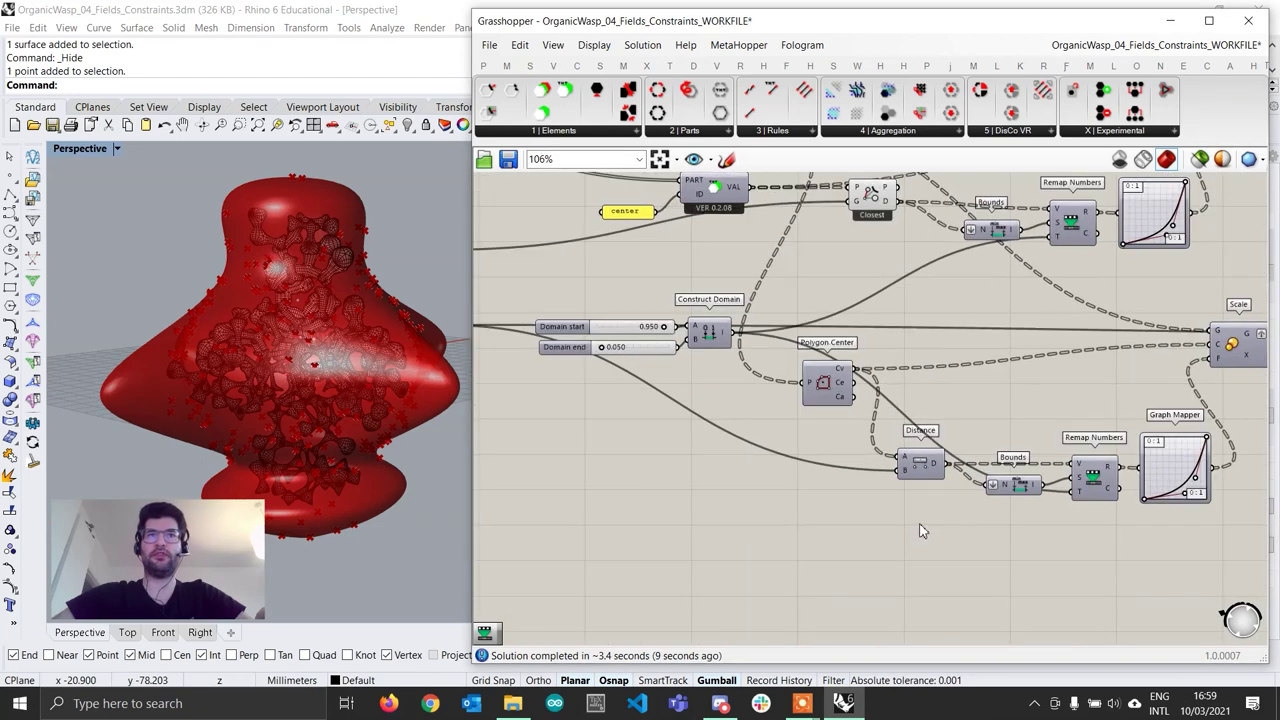
double_click(936, 535)
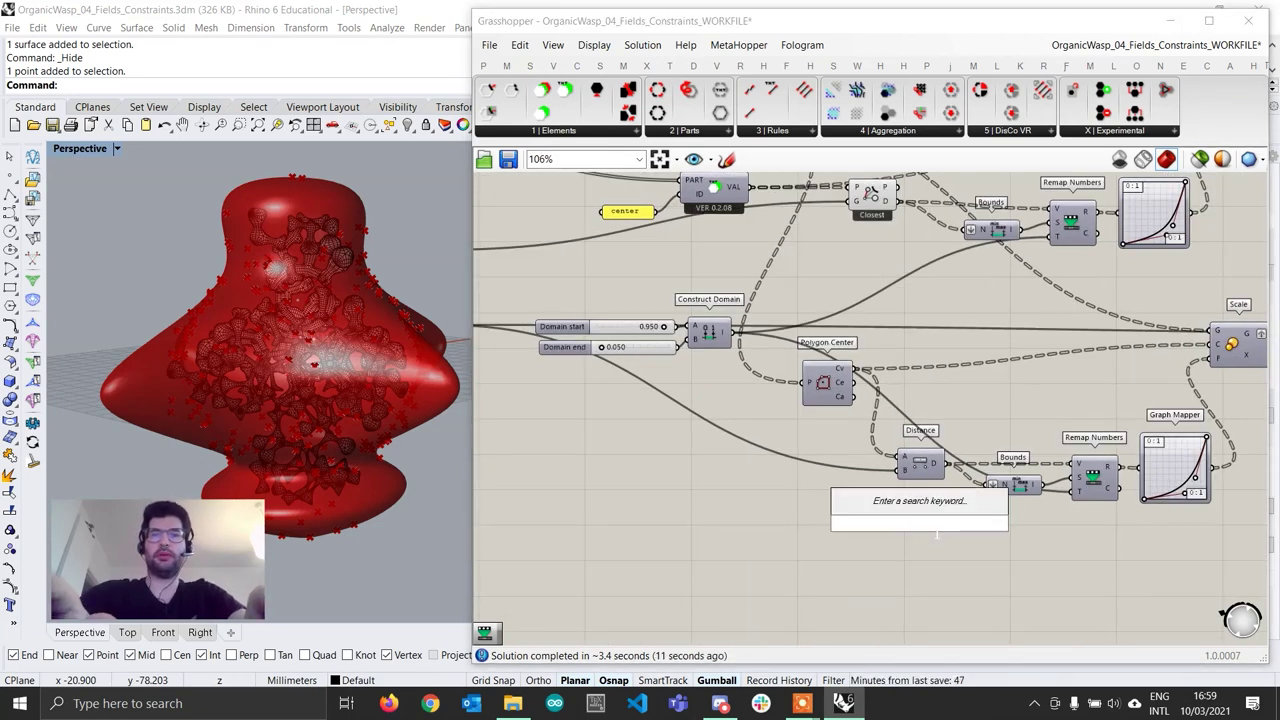
text(pull ppi)
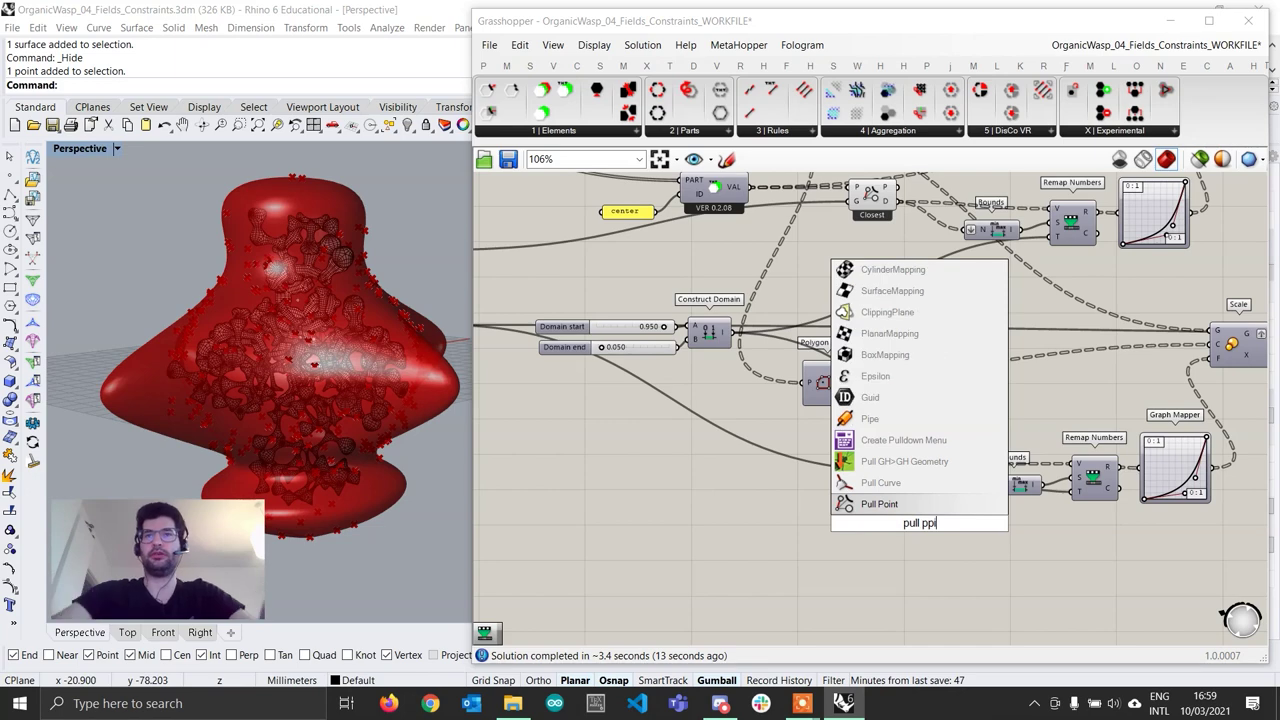
click(880, 504)
scroll(948, 511, down, 2)
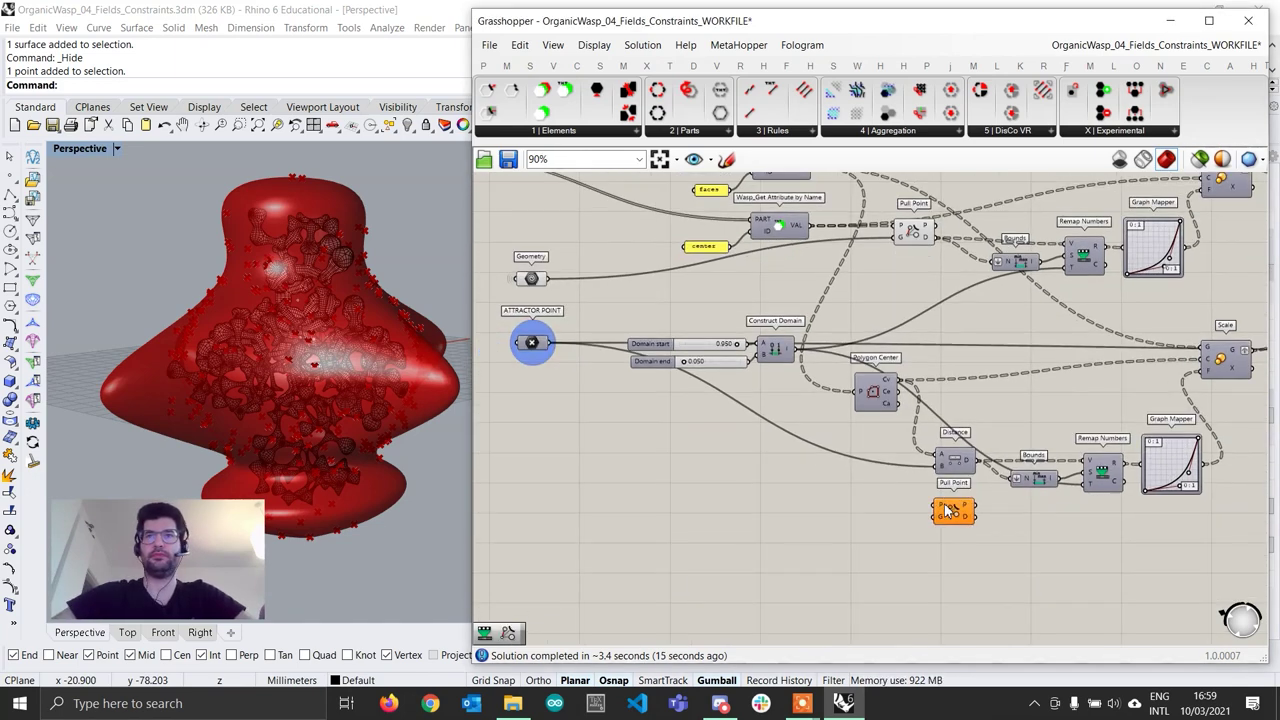
Connect Polygon Center's Cv to the new Pull Point's P and Geometry to G, and transfer the lower Distance's output wires to D
scroll(950, 511, up, 2)
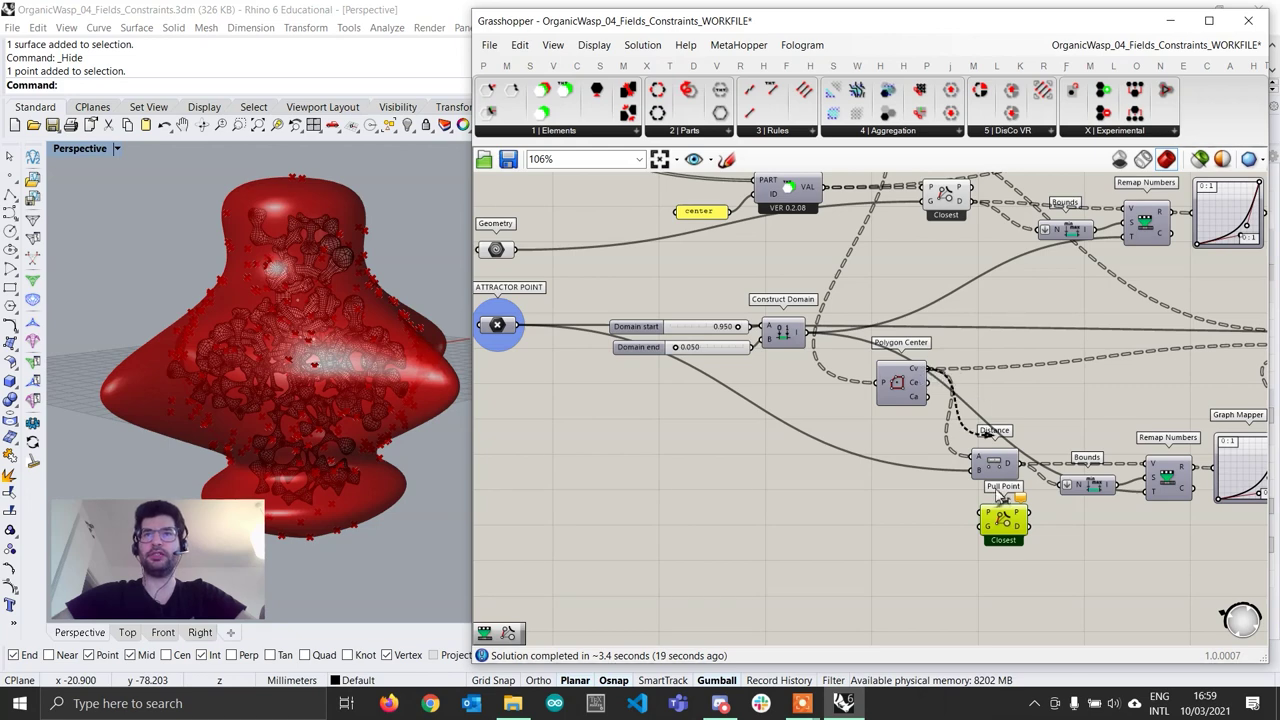
drag(997, 492, 981, 511)
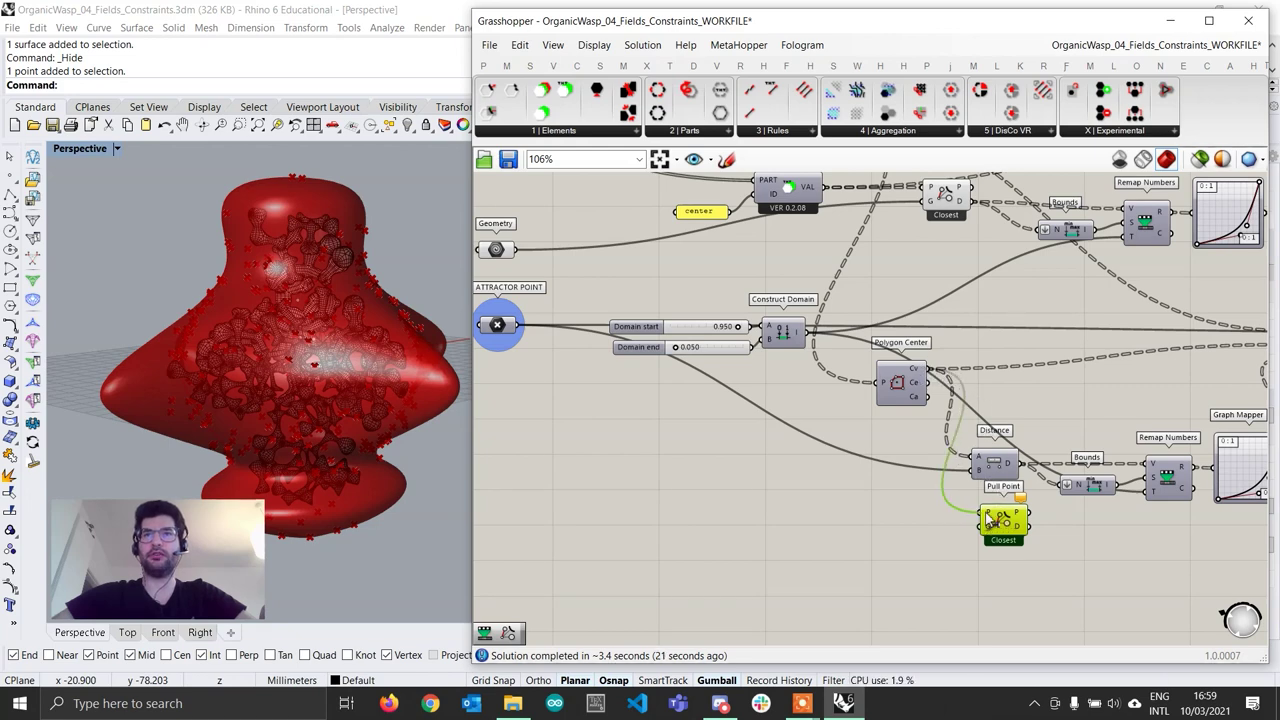
right_drag(541, 244, 579, 248)
click(538, 254)
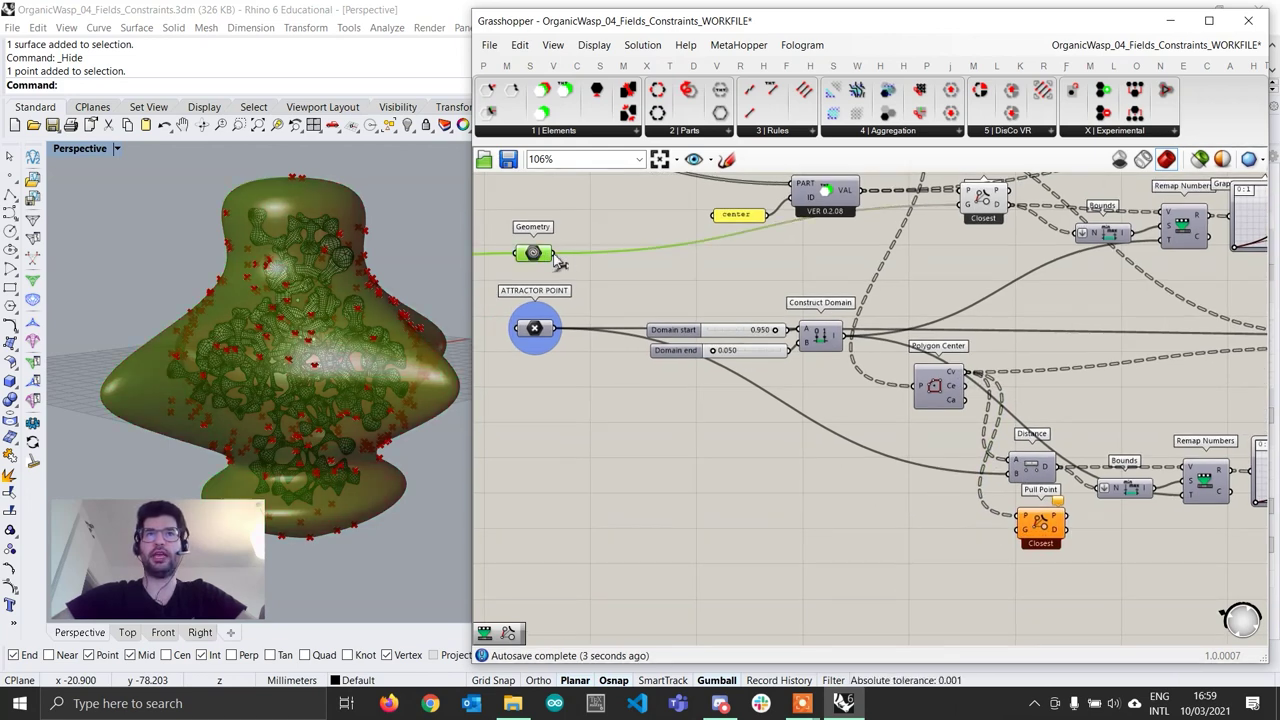
drag(556, 254, 1008, 518)
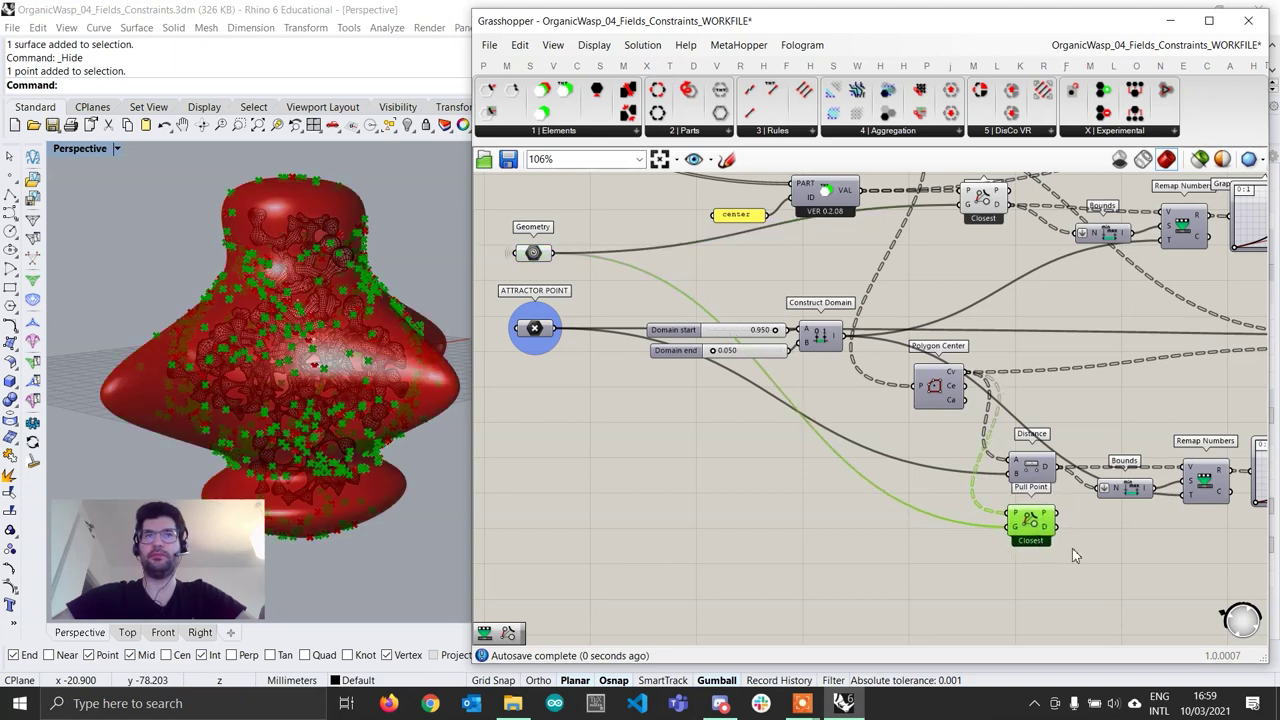
right_drag(1072, 548, 1044, 542)
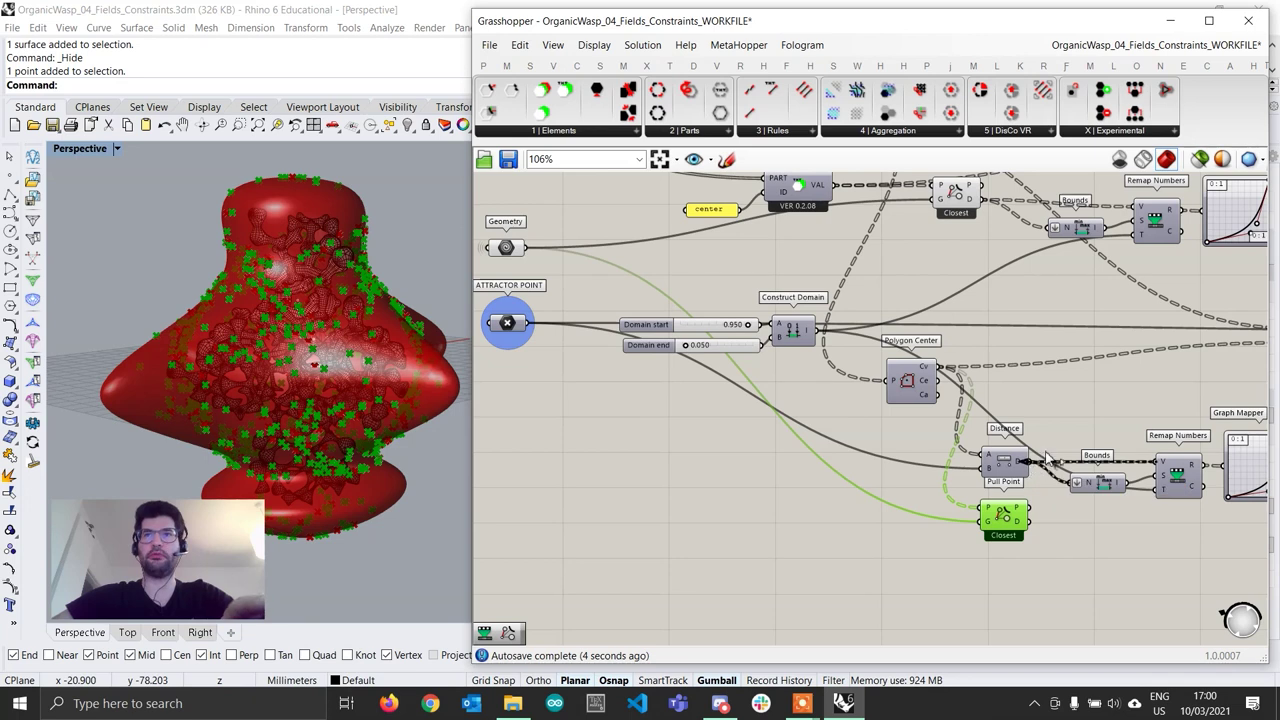
ctrl+shift+drag(1046, 457, 1036, 533)
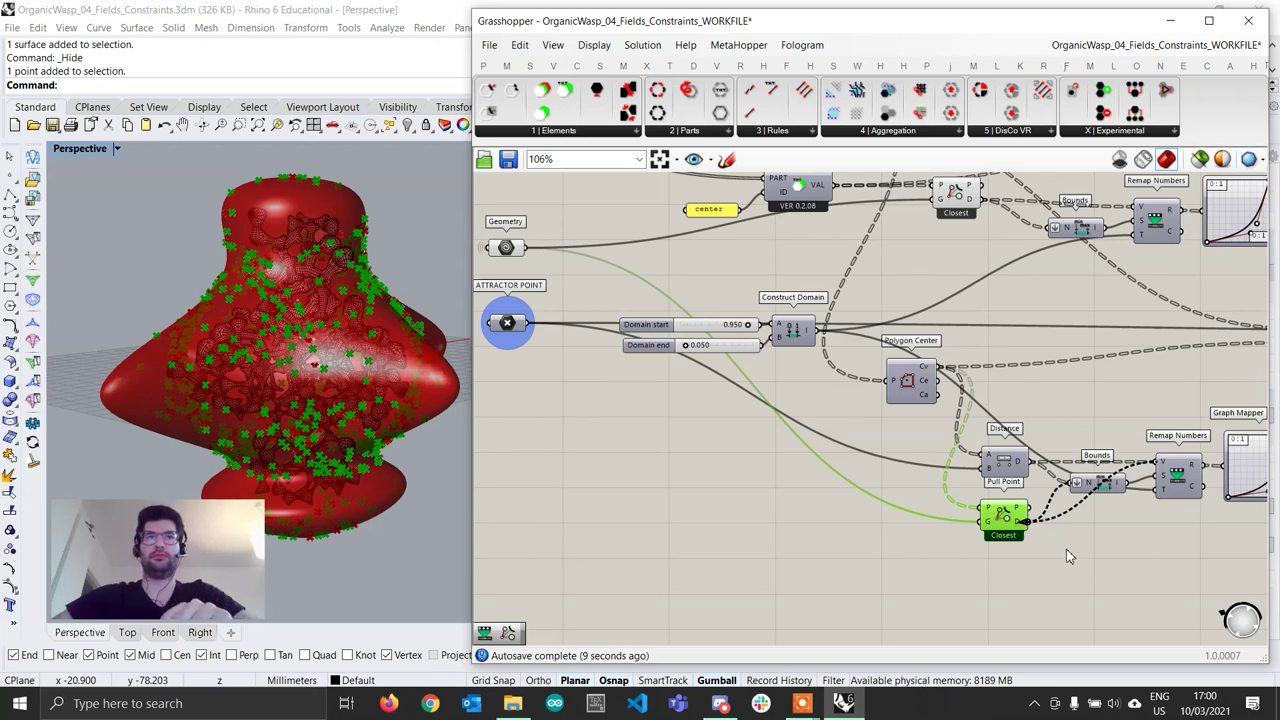
Delete the lower Distance component and move the new Pull Point into its place
click(996, 466)
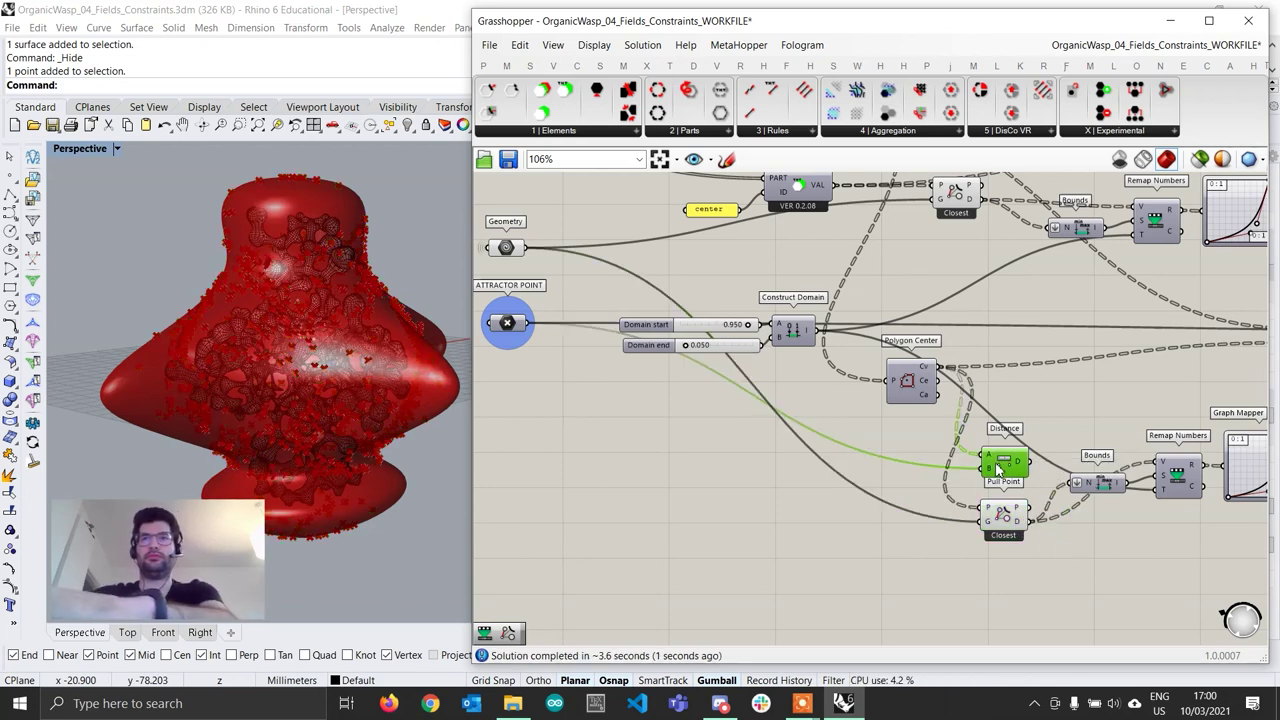
key(Delete)
drag(1010, 530, 1008, 465)
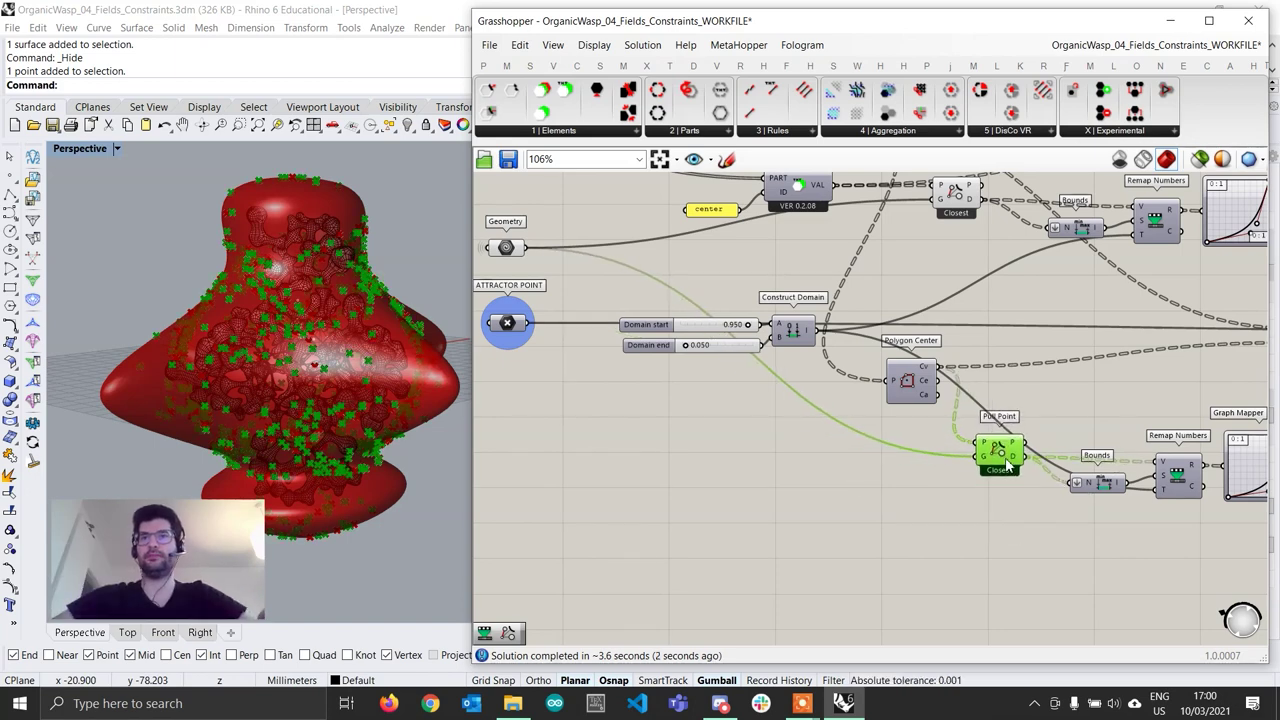
click(1058, 408)
Turn off the preview of the Geometry parameter and the neighbouring Parametric Attribute Geometry Generation components
scroll(990, 470, down, 3)
drag(1001, 524, 660, 254)
right_click(660, 254)
click(711, 288)
click(484, 330)
Examine how the part thickness varies between the centre and the enclosing surface in the Perspective view
scroll(290, 320, up, 4)
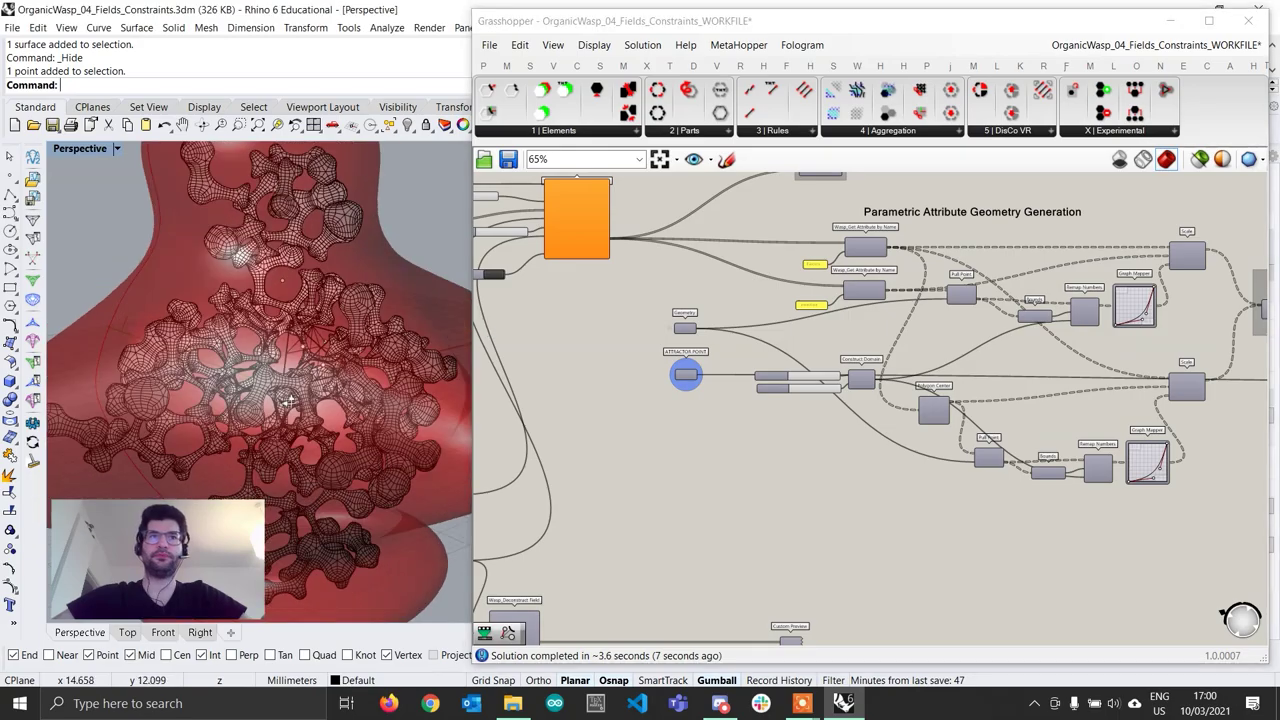
right_drag(275, 310, 334, 370)
scroll(333, 368, up, 10)
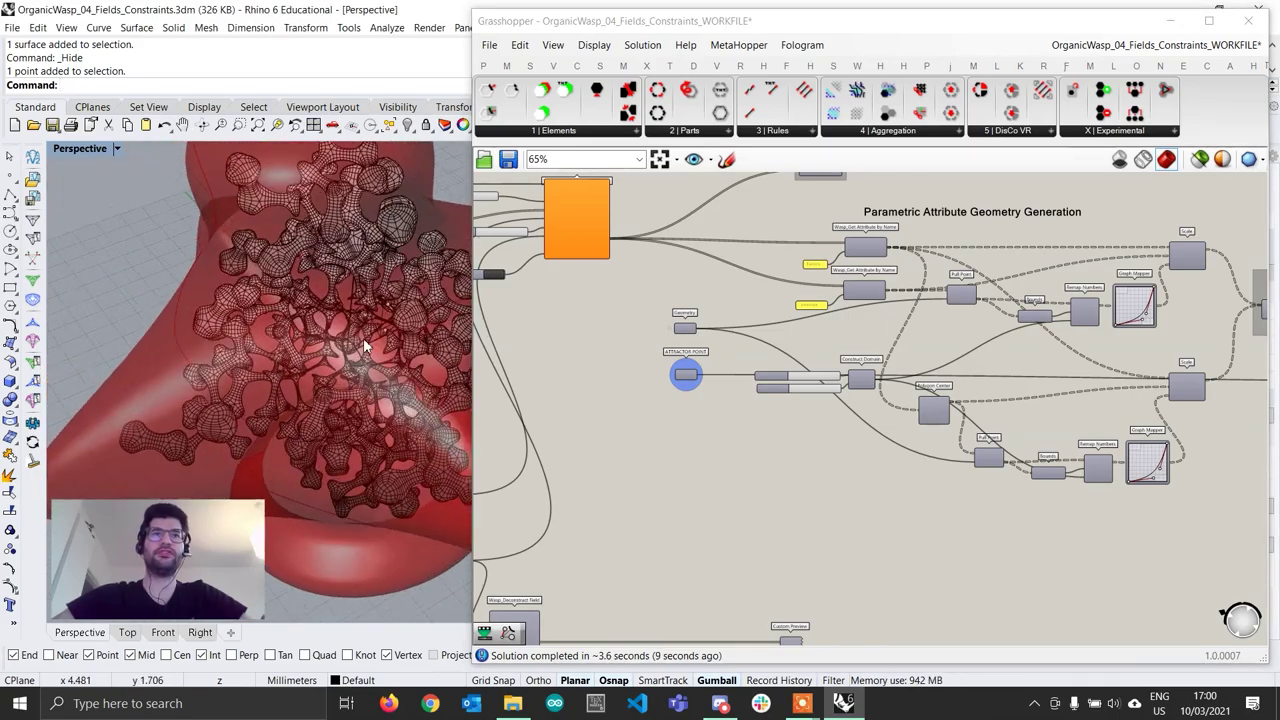
scroll(353, 420, up, 10)
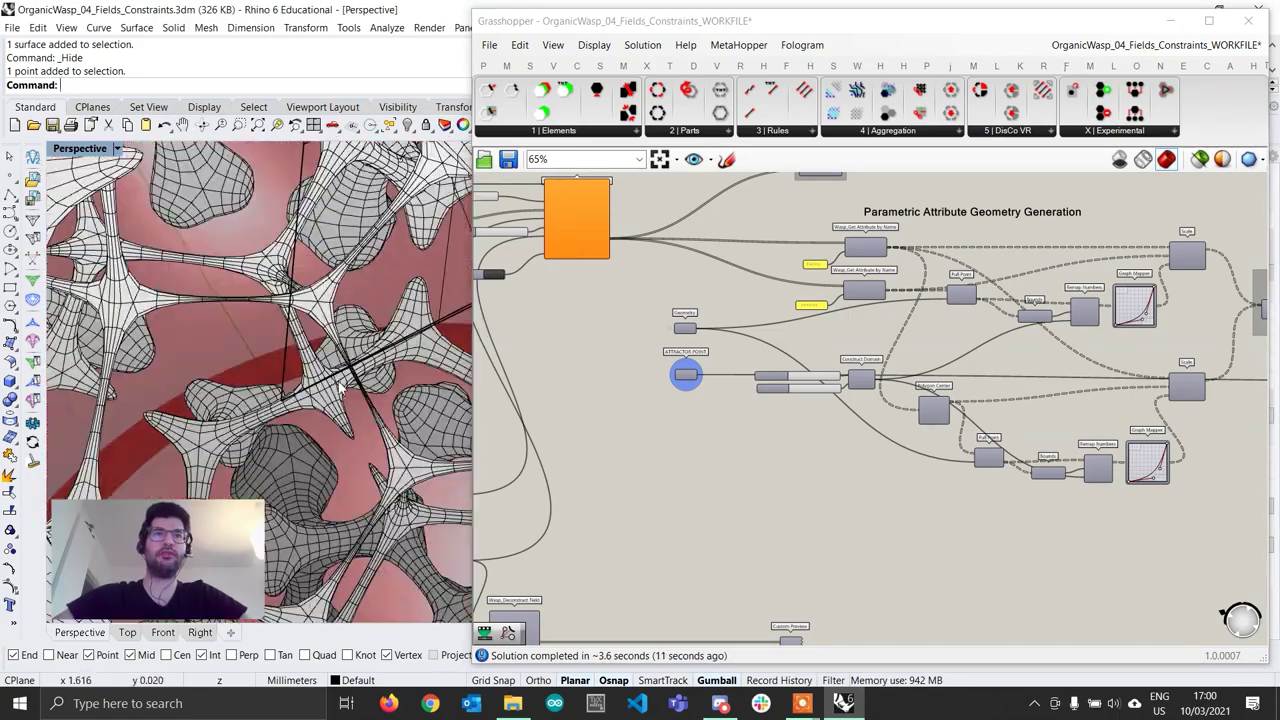
scroll(329, 347, down, 10)
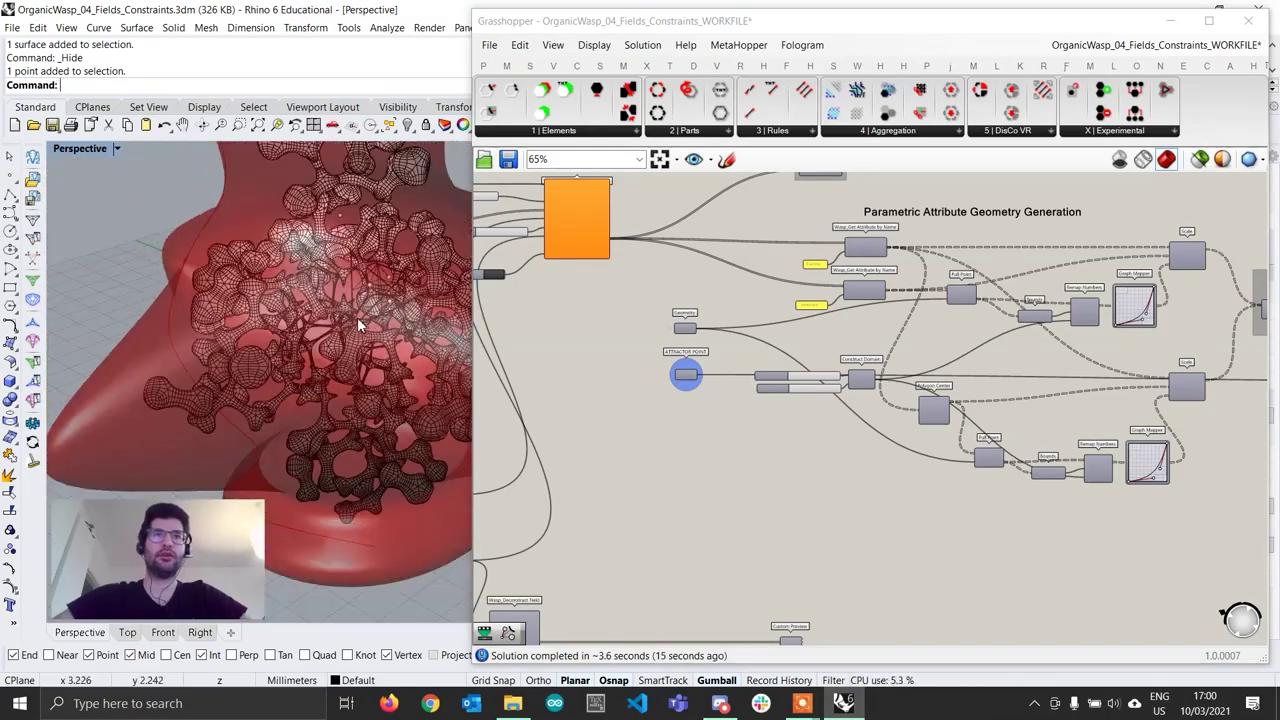
scroll(357, 318, down, 6)
right_drag(343, 323, 320, 281)
scroll(315, 368, up, 8)
scroll(312, 340, down, 6)
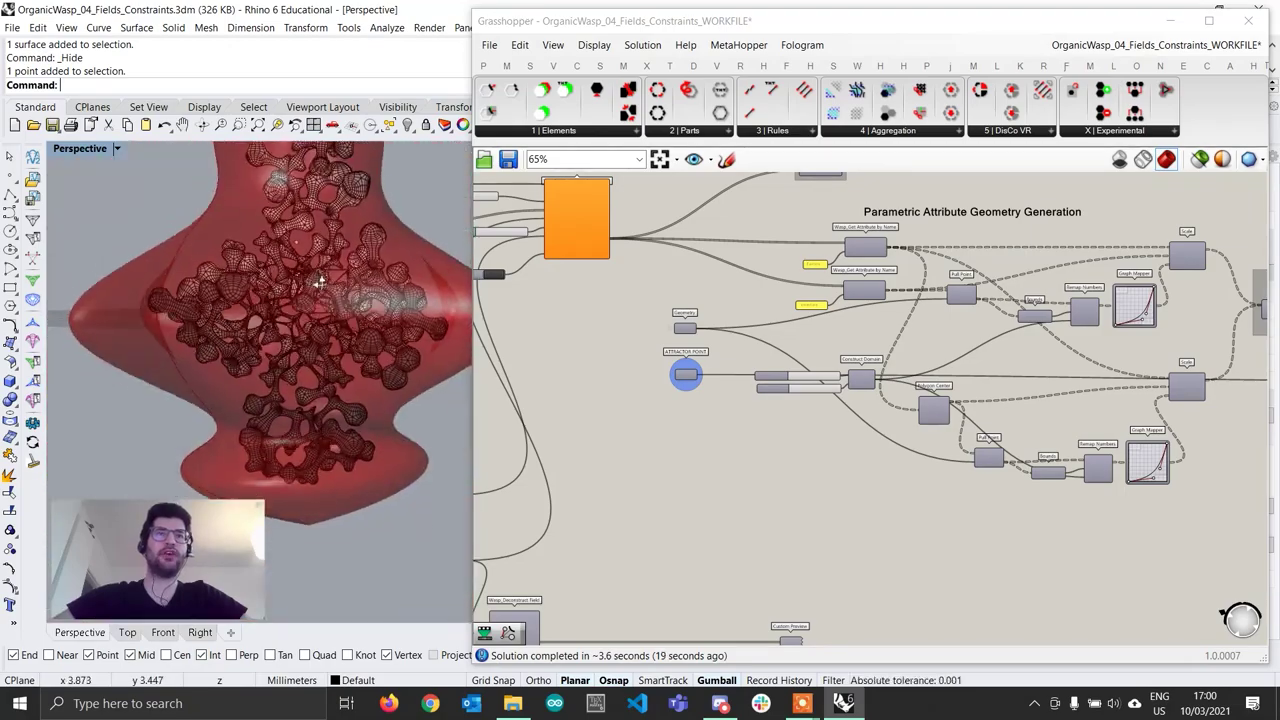
scroll(422, 311, up, 6)
right_drag(422, 311, 596, 405)
Set the Domain start slider feeding Construct Domain to 0.5
mouse_move(710, 438)
right_down()
mouse_move(824, 441)
mouse_move(704, 439)
right_up()
scroll(718, 428, up, 4)
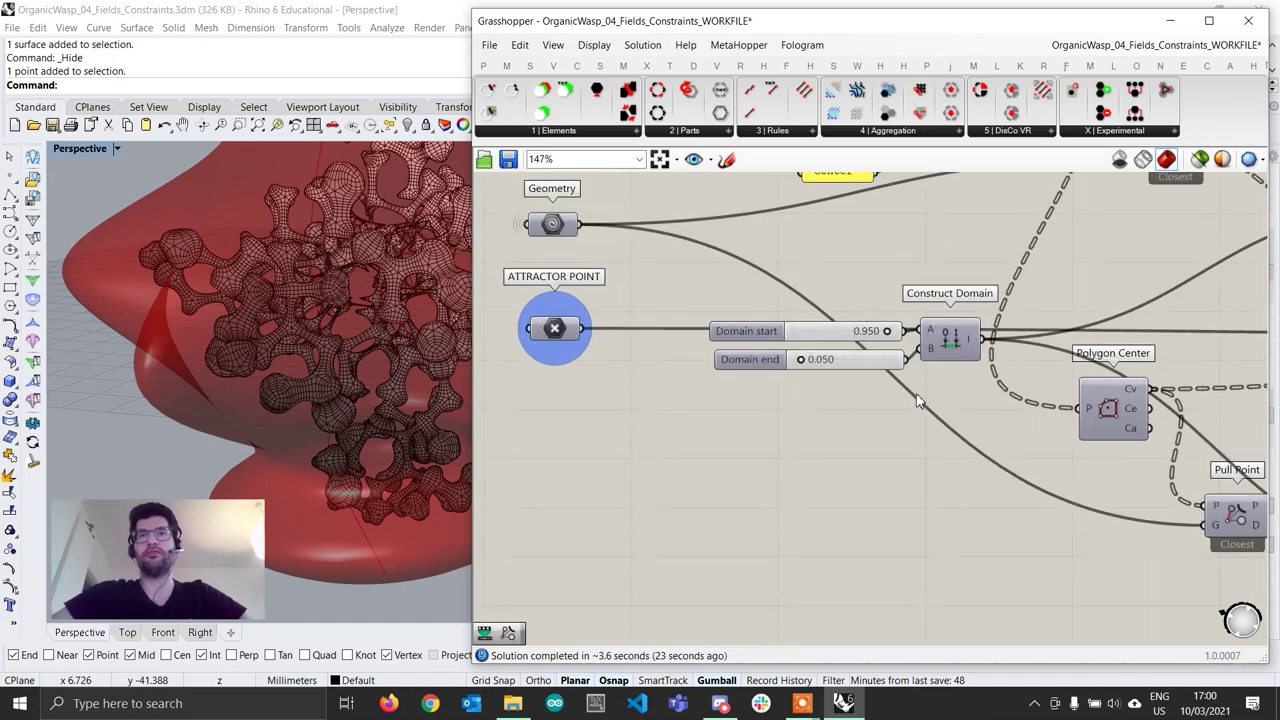
scroll(918, 400, up, 2)
scroll(750, 435, down, 1)
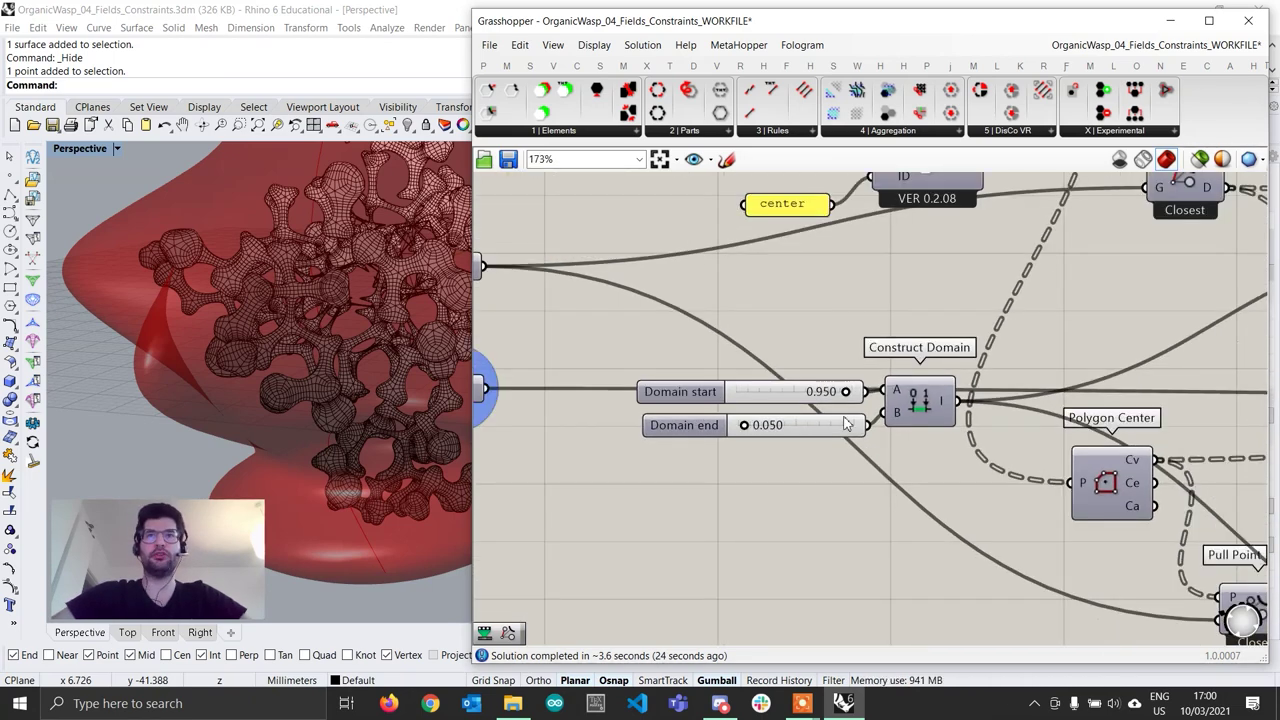
double_click(776, 389)
text(.)
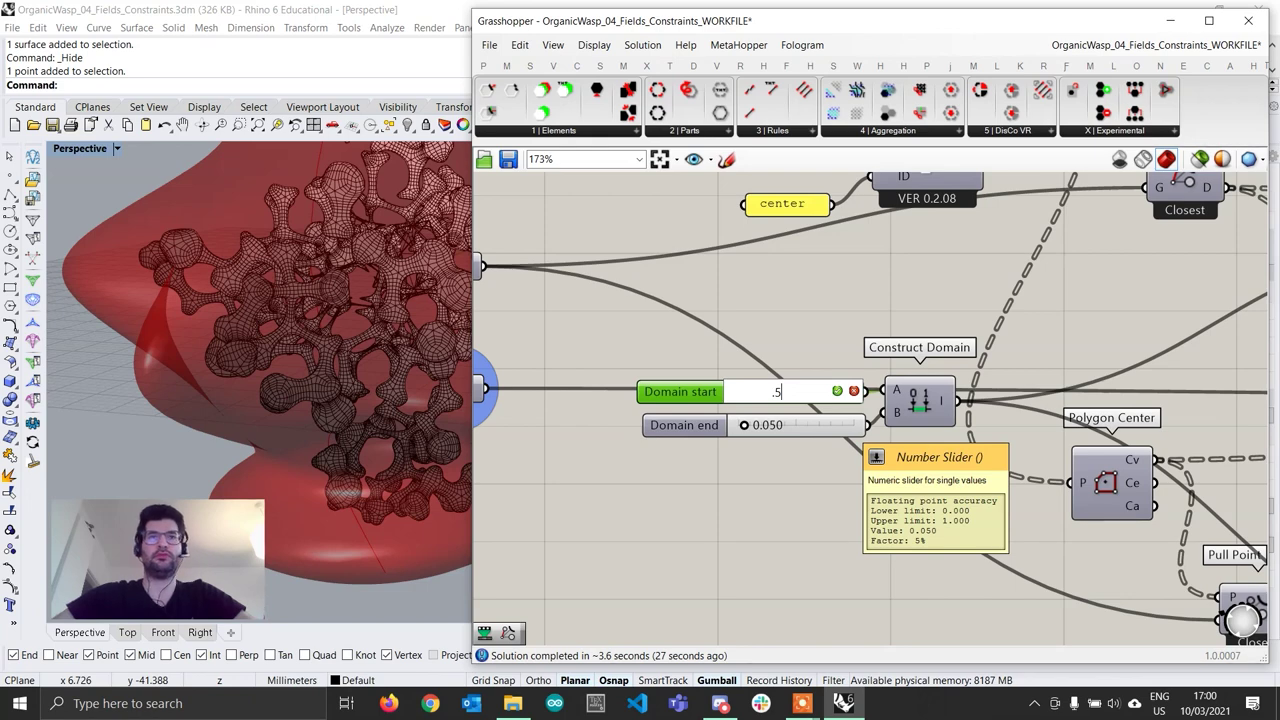
text(5)
key(Return)
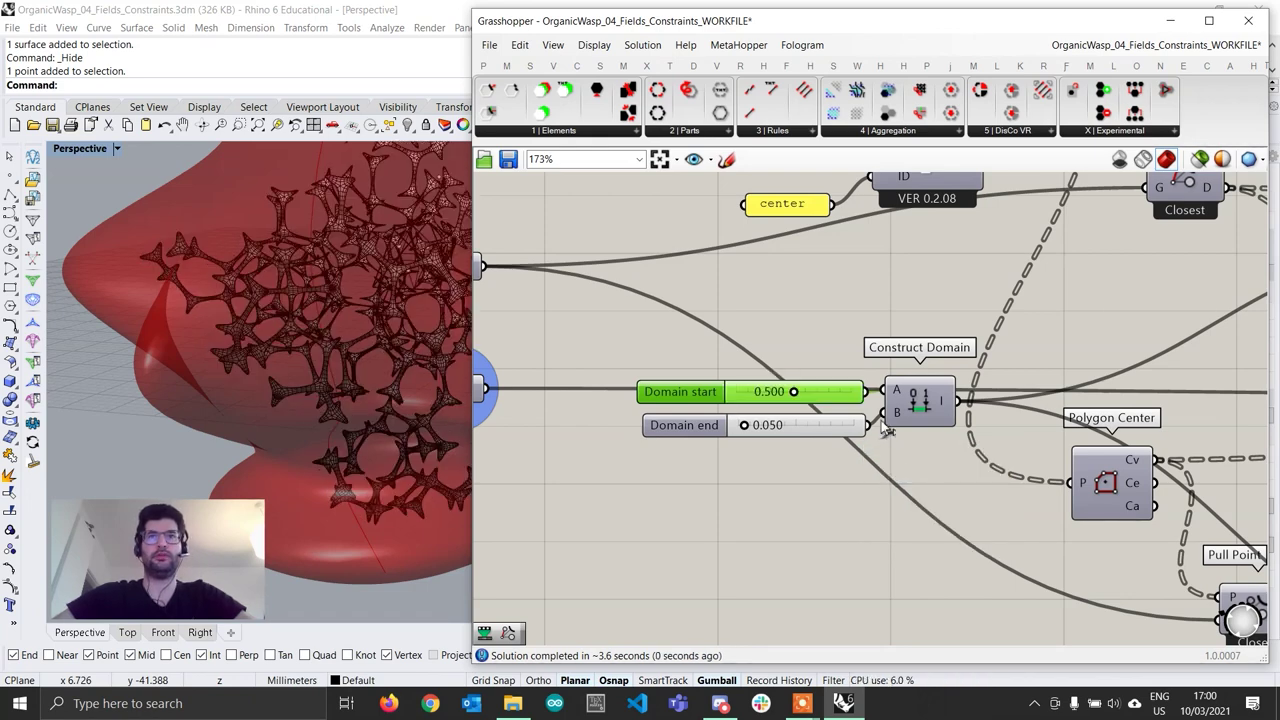
Set the Domain start slider to 0.1
double_click(826, 399)
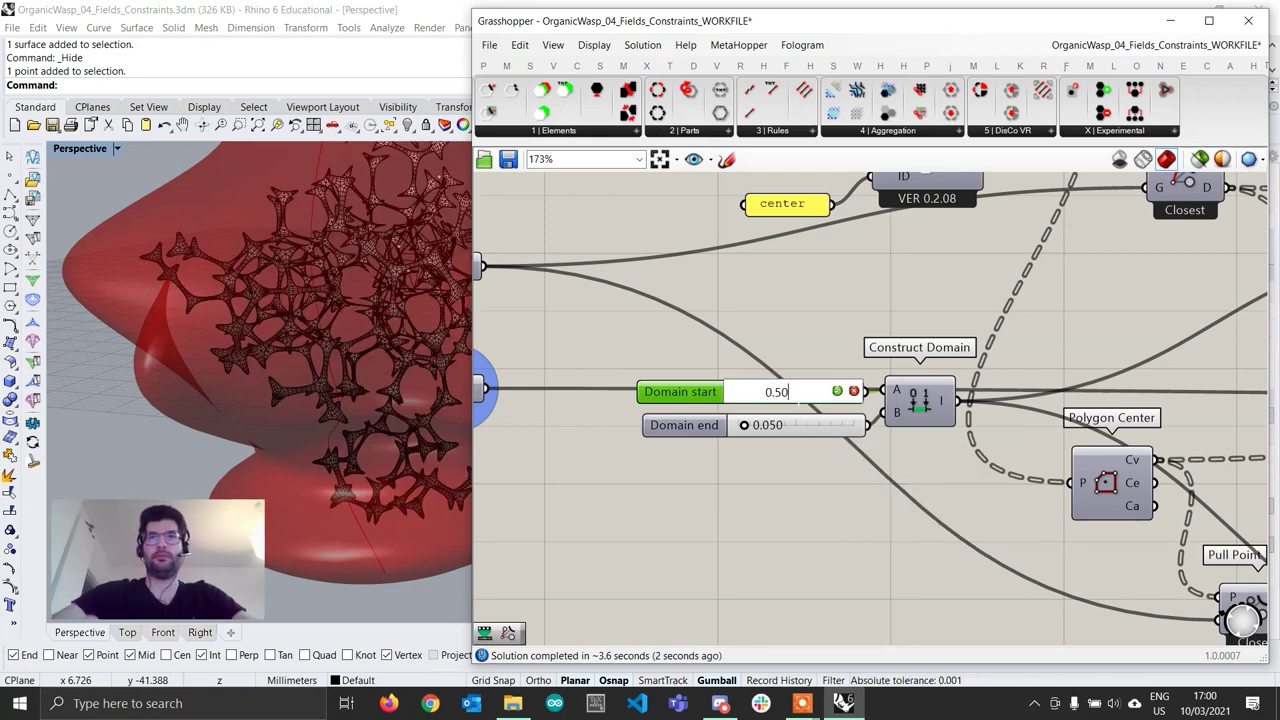
text(0.1)
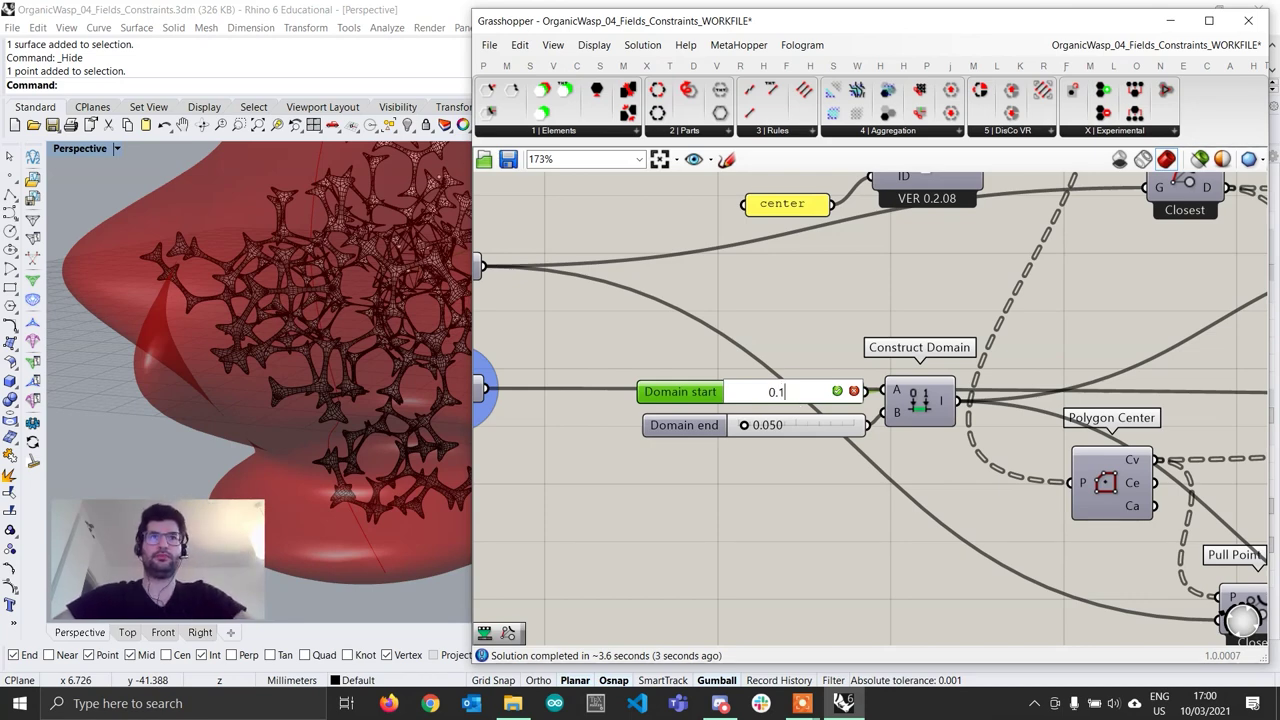
key(Return)
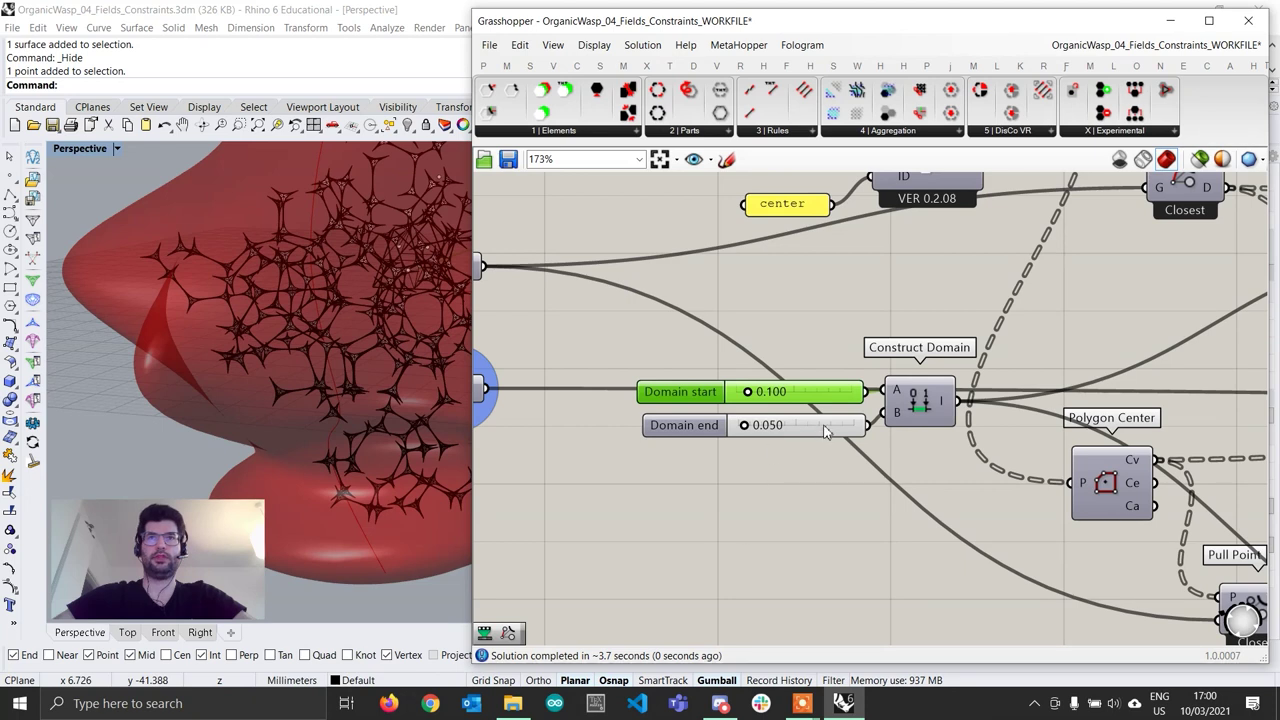
Set the Domain end slider to 0.8 and inspect the aggregation mesh up close
double_click(826, 427)
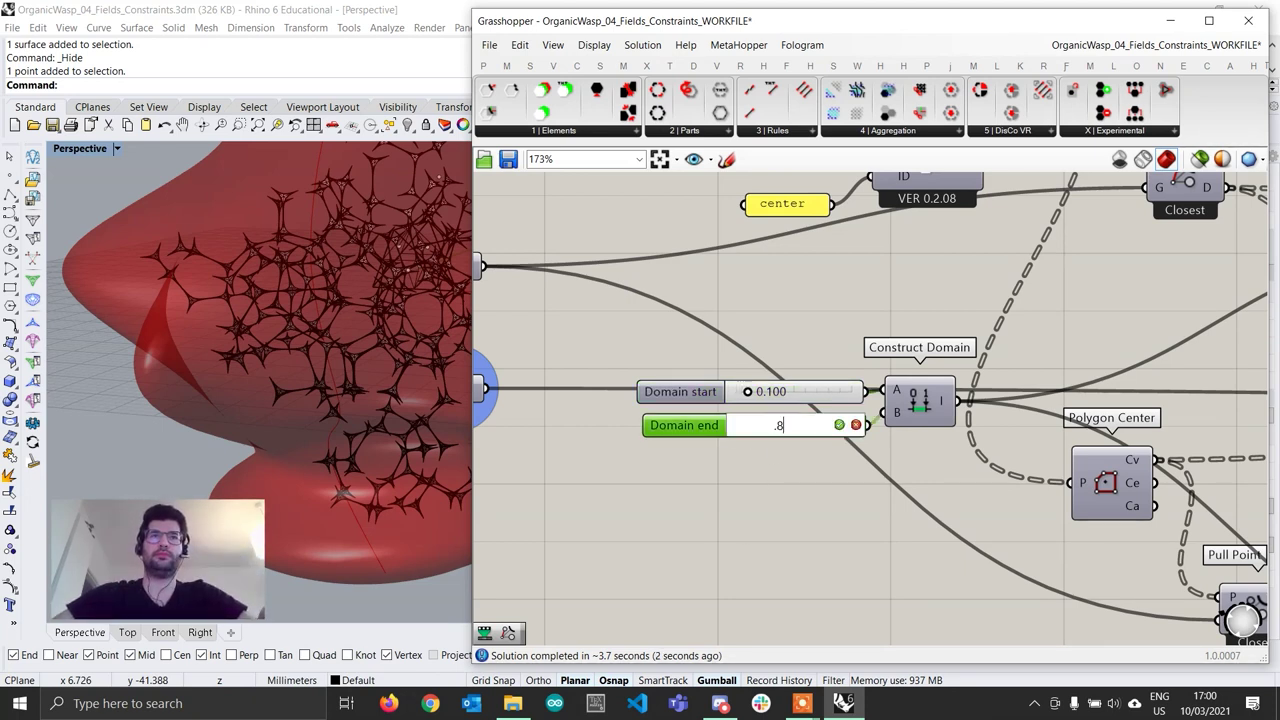
key(Return)
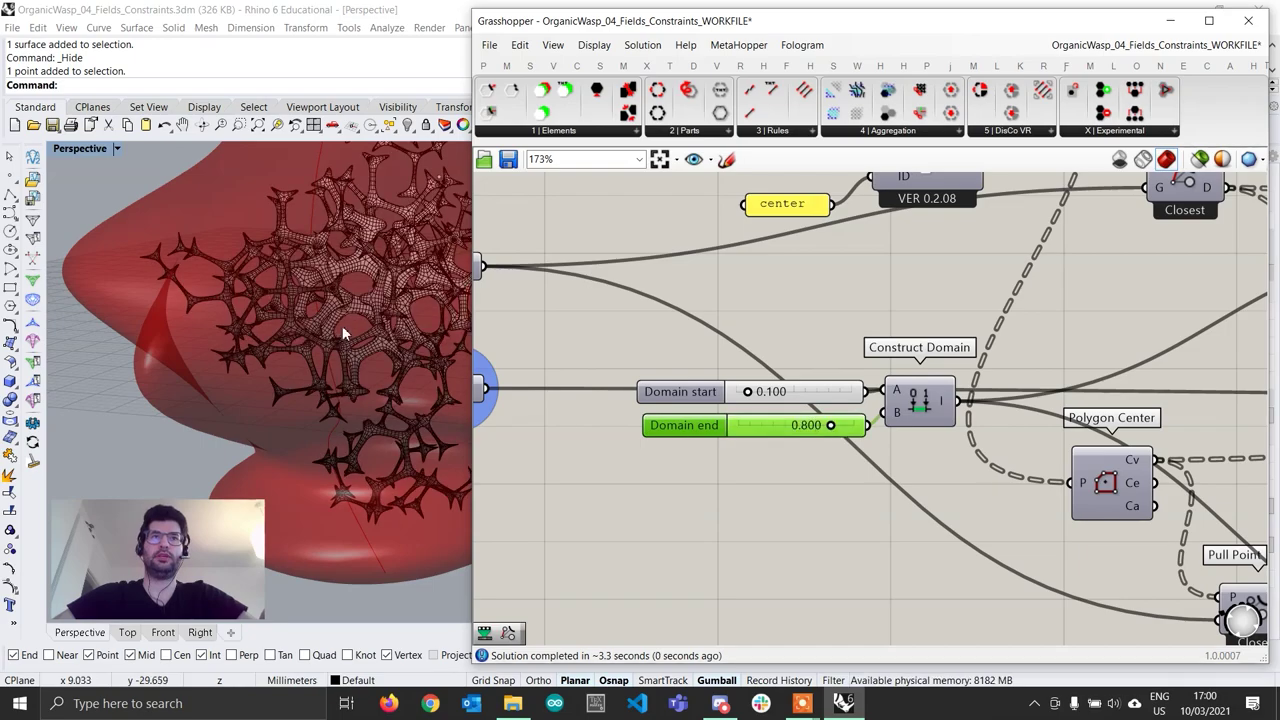
scroll(346, 331, down, 3)
right_drag(346, 331, 320, 370)
scroll(291, 293, up, 4)
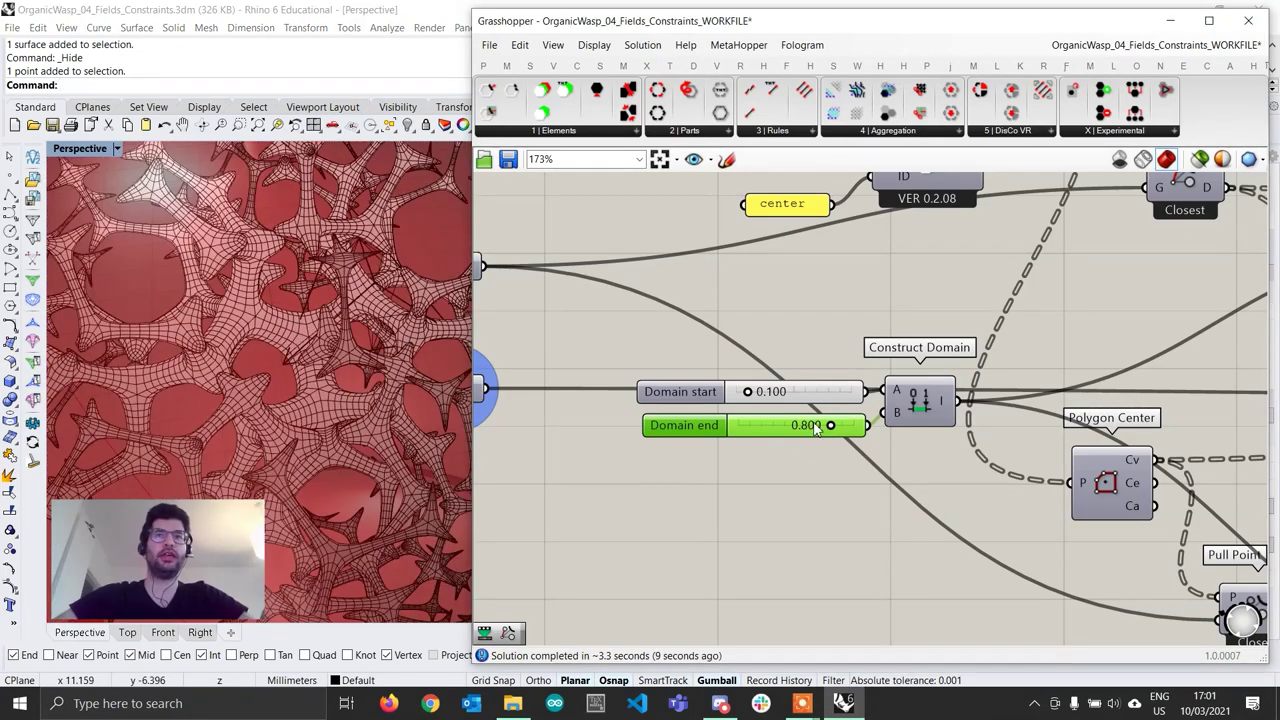
Try a Domain end value of 1 and check the resulting geometry inside the surface
double_click(815, 426)
text(9)
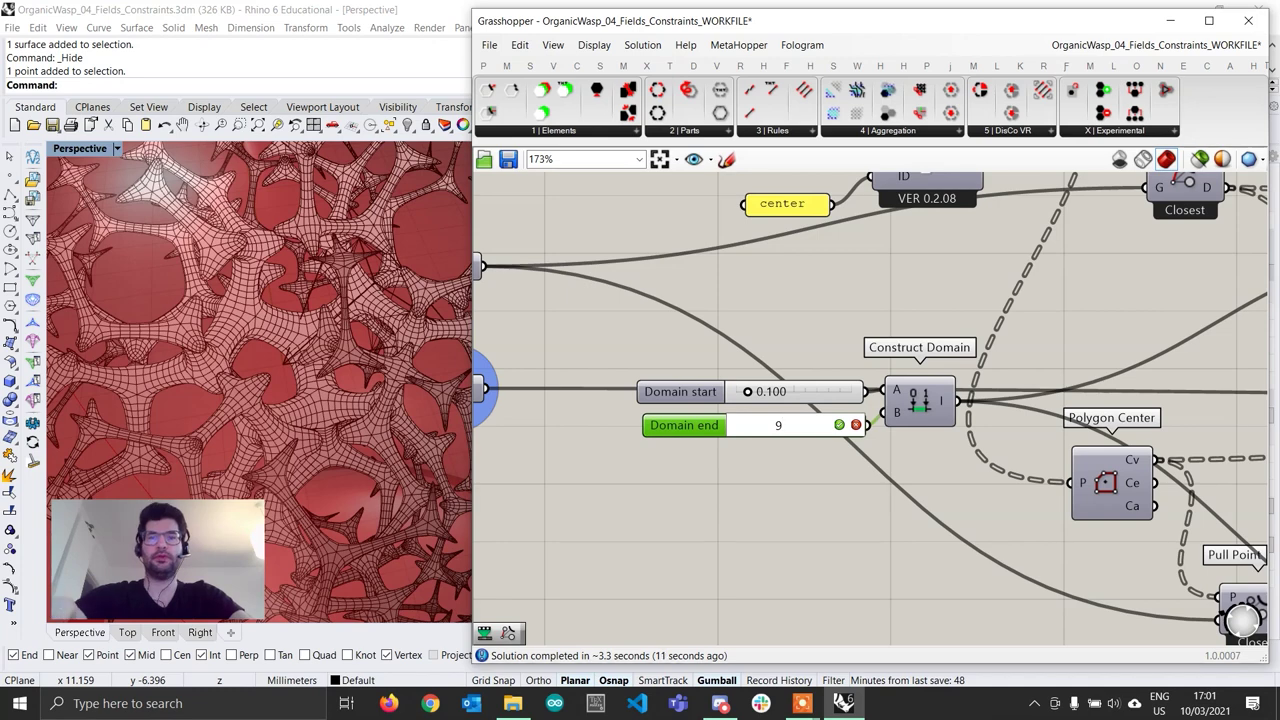
text(1)
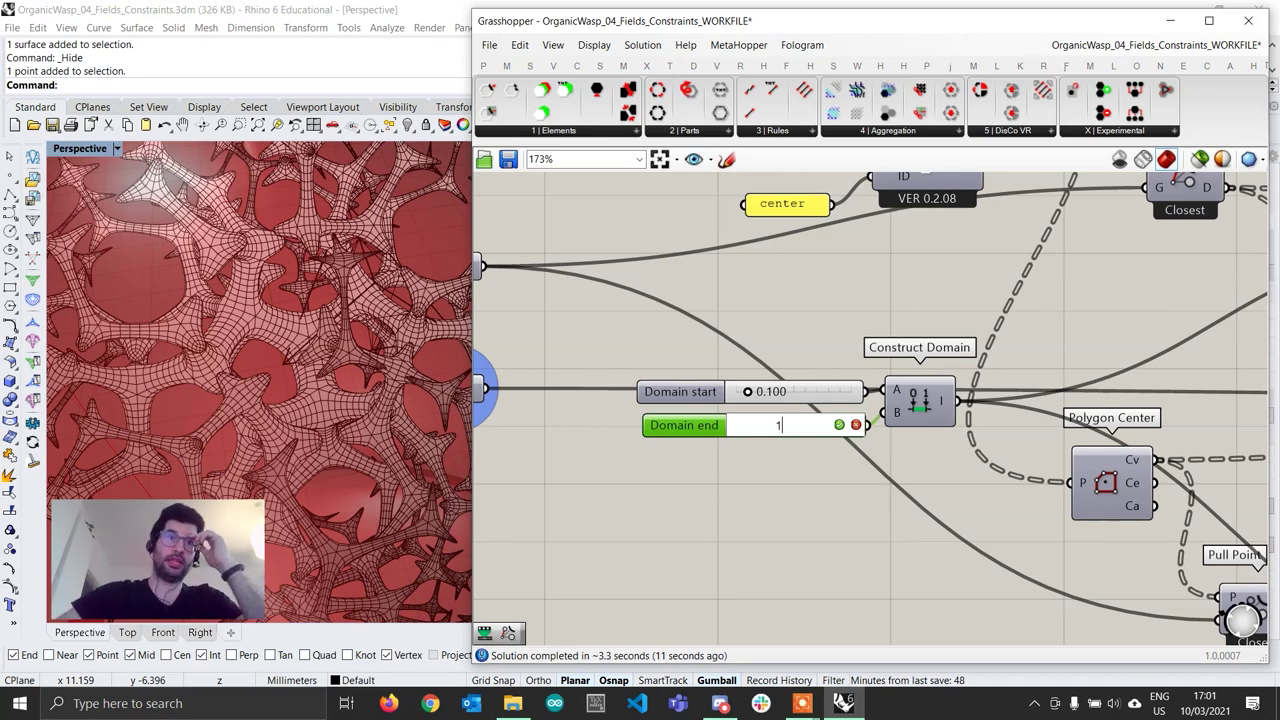
key(Return)
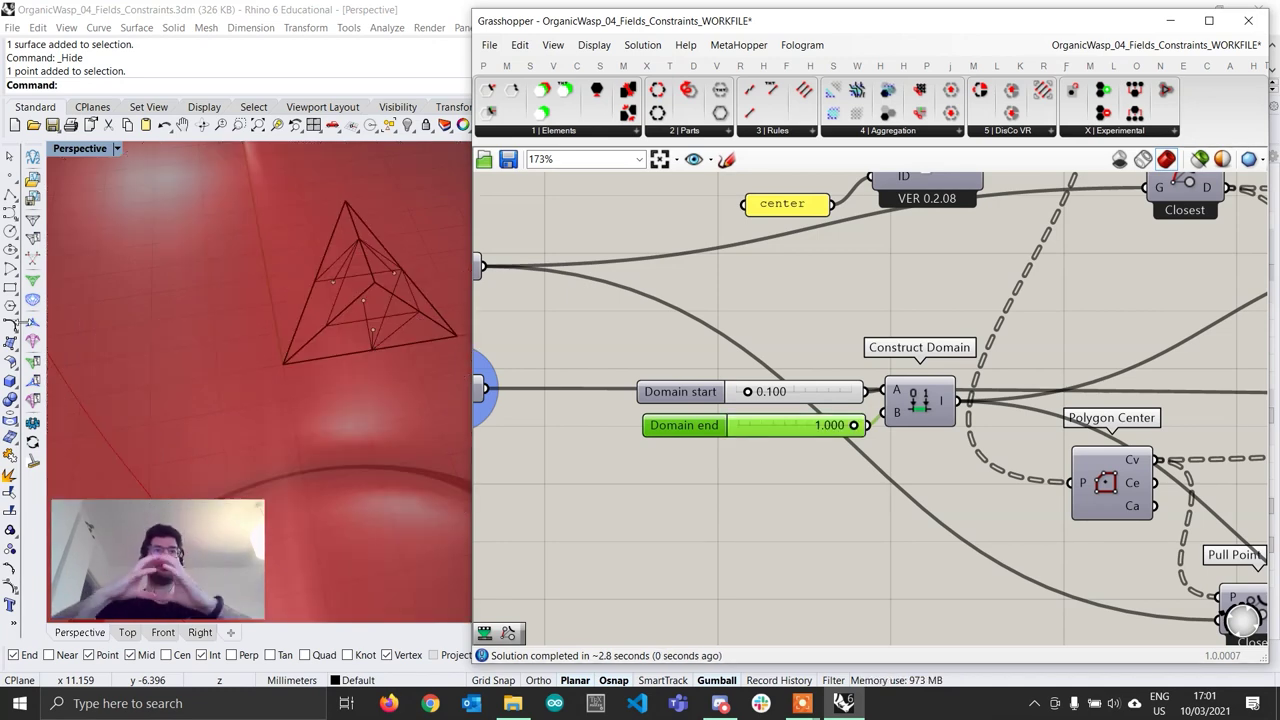
scroll(695, 432, down, 3)
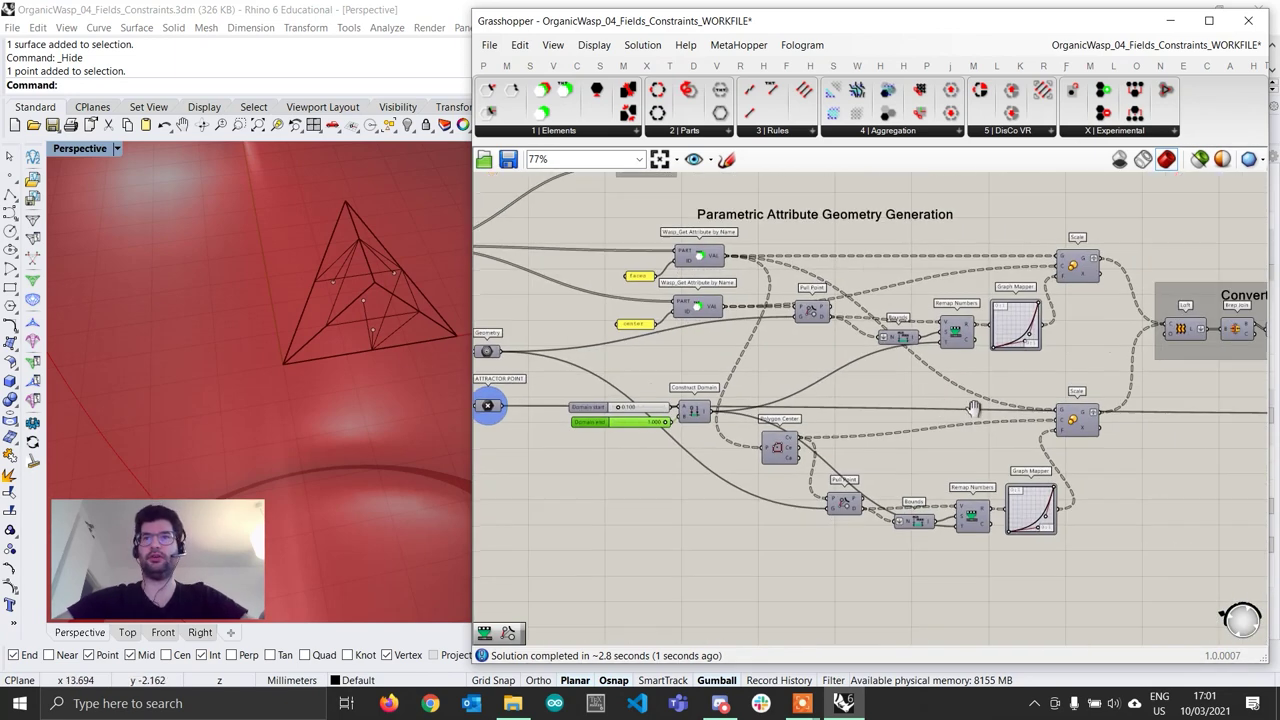
scroll(388, 403, down, 5)
Set the Domain end slider to 0.95
scroll(652, 431, up, 5)
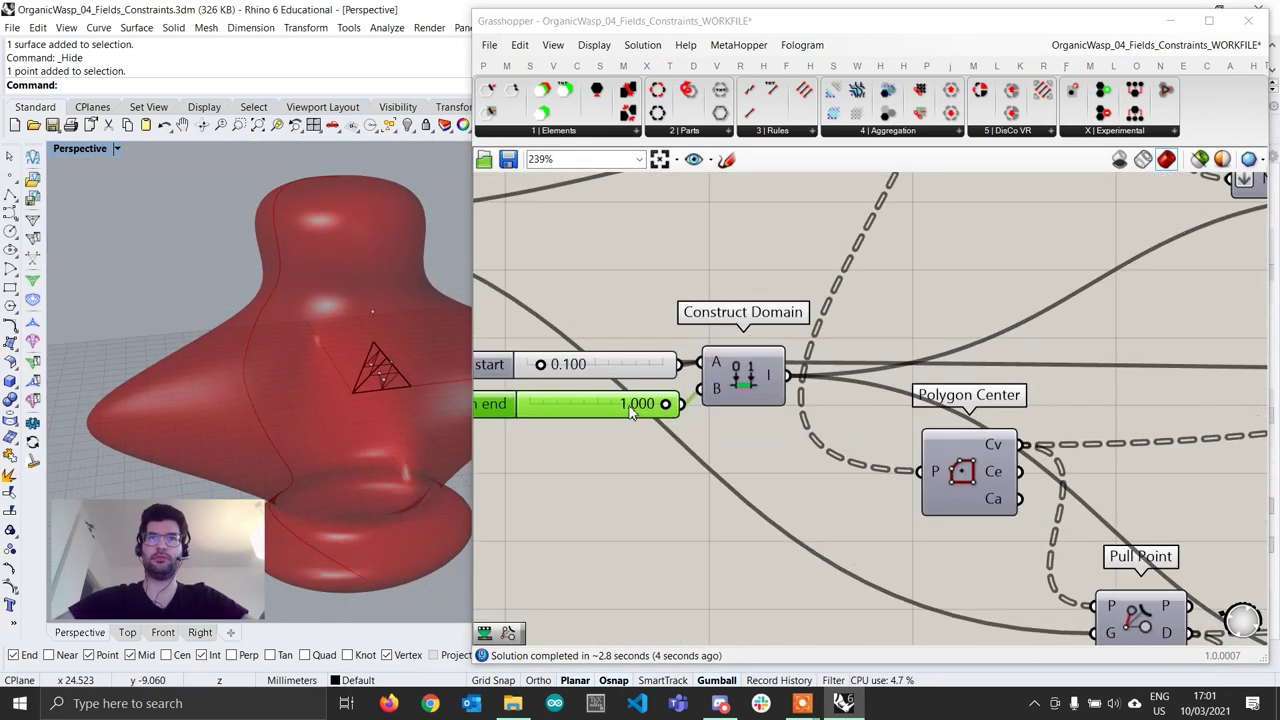
double_click(650, 417)
click(636, 409)
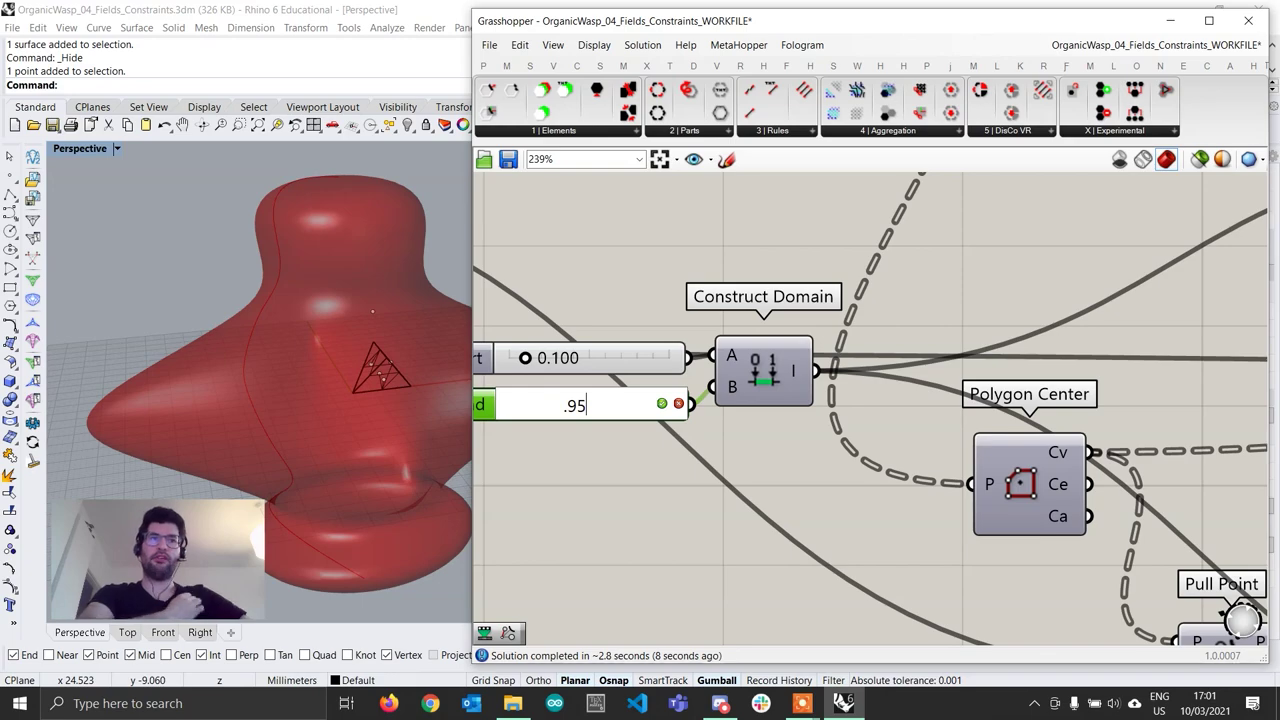
key(Return)
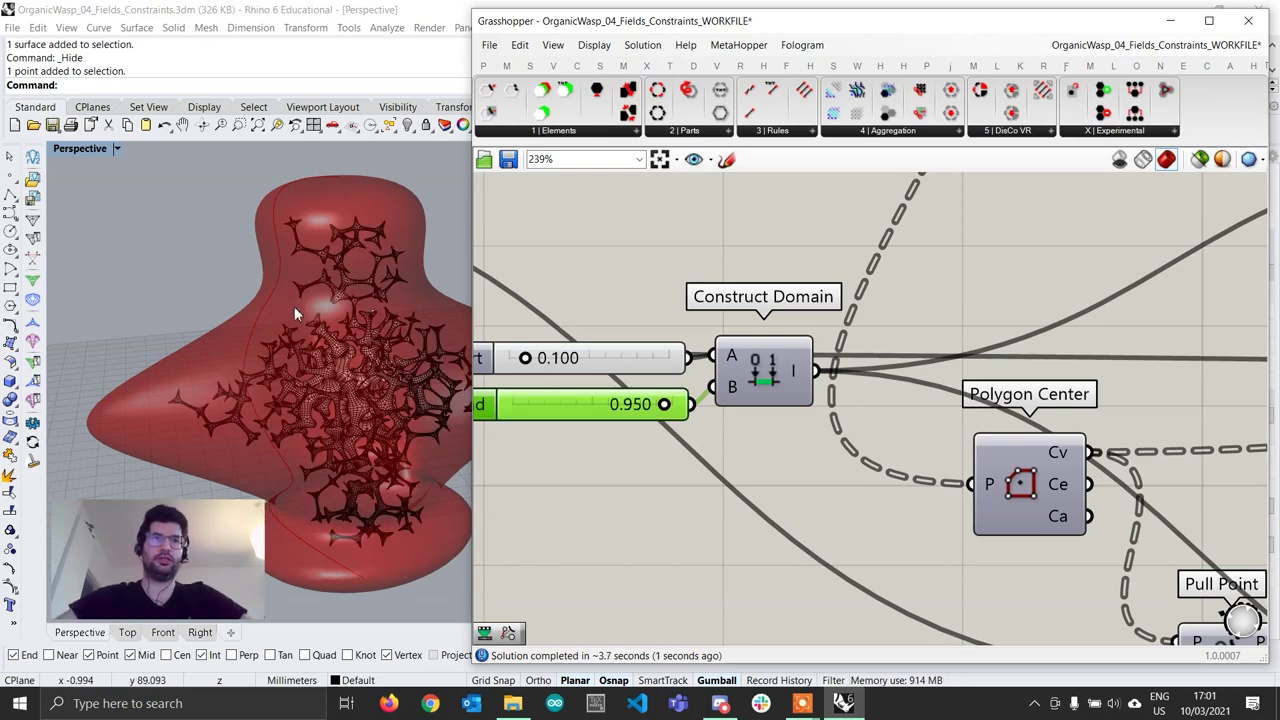
Examine the scaled aggregation geometry inside the red surface from several angles, up close and as a whole
scroll(262, 334, down, 3)
scroll(300, 350, up, 8)
right_drag(340, 368, 354, 278)
scroll(317, 300, up, 2)
scroll(353, 280, down, 6)
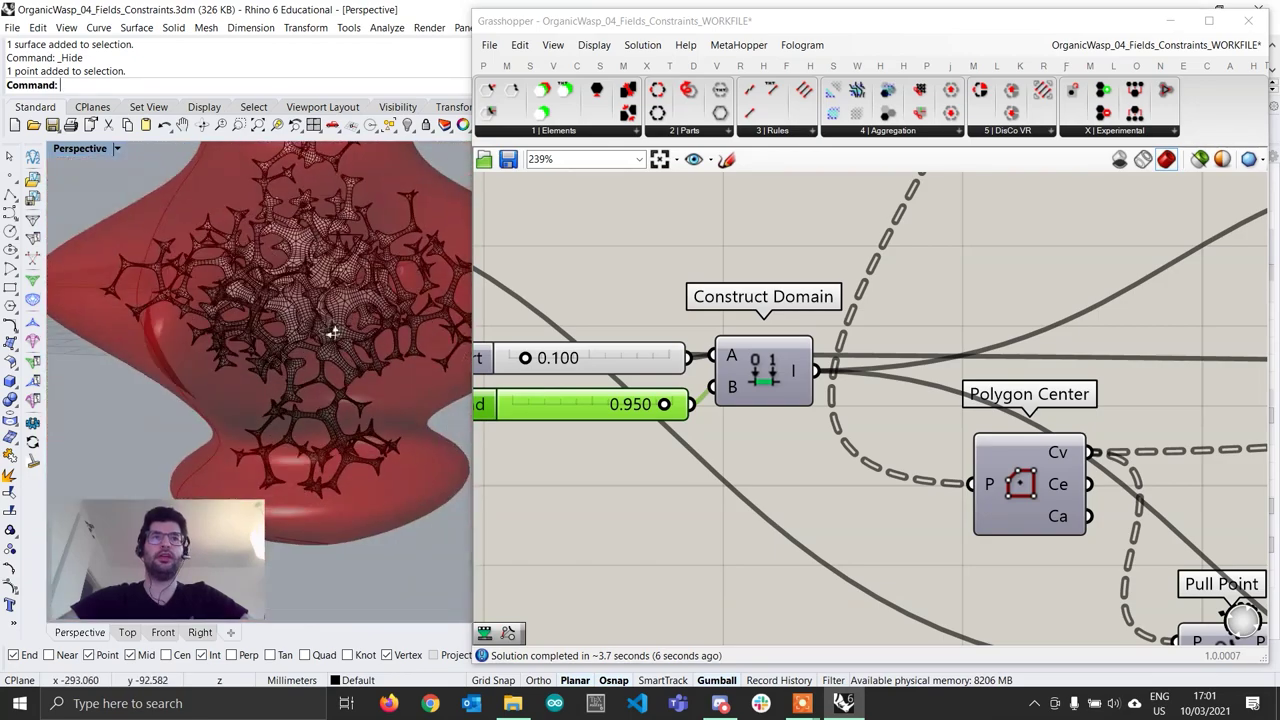
right_drag(331, 332, 361, 367)
scroll(374, 383, up, 6)
right_drag(375, 264, 240, 310)
scroll(371, 316, down, 6)
mouse_move(240, 310)
shift+right_down()
mouse_move(281, 352)
mouse_move(230, 319)
shift+right_up()
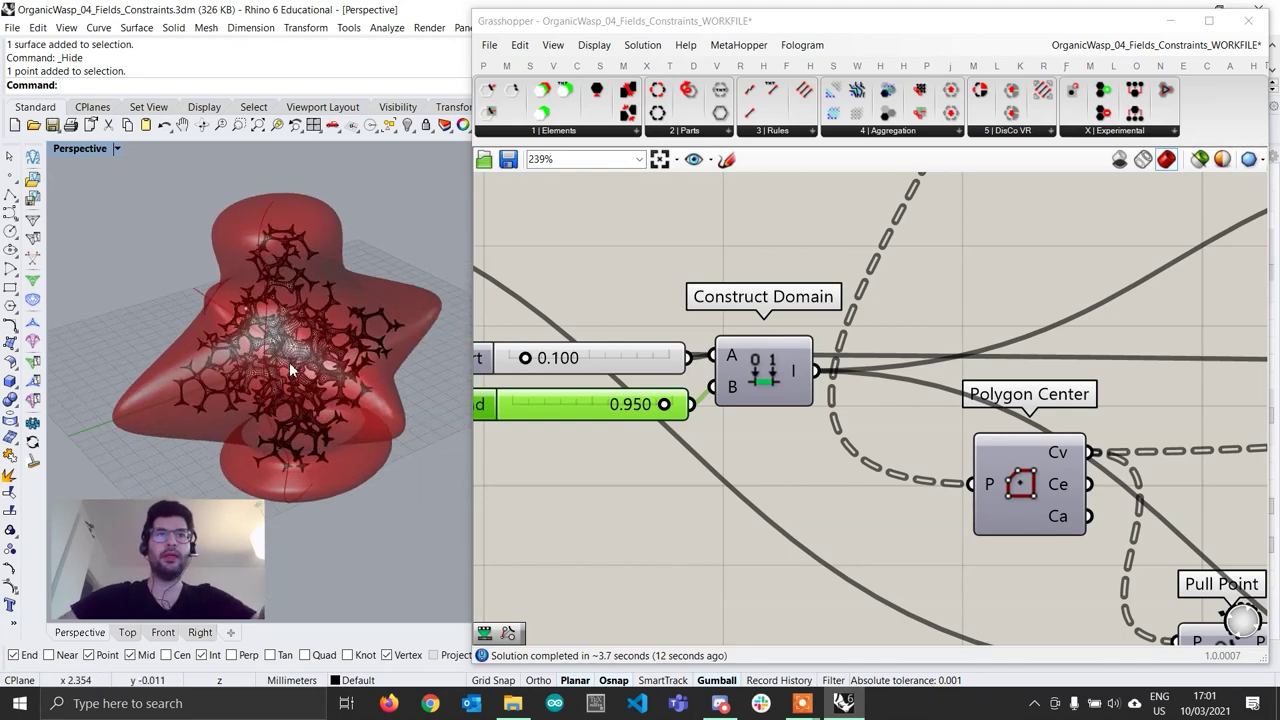
scroll(298, 365, up, 6)
Turn off the preview of the constraint surface and its connected field-setup components below the Parametric Attributes Structure group
scroll(595, 384, down, 8)
right_drag(500, 465, 722, 420)
scroll(722, 419, down, 3)
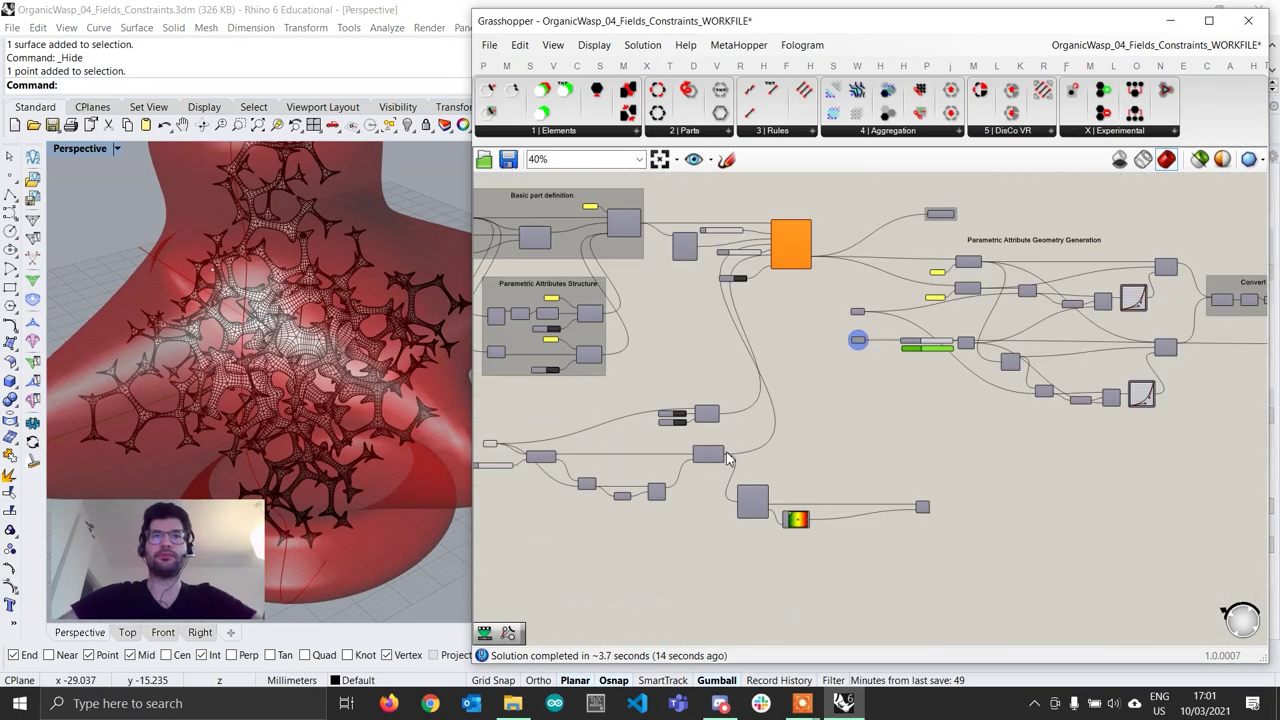
right_drag(723, 528, 863, 485)
drag(830, 538, 606, 386)
right_click(661, 386)
click(676, 402)
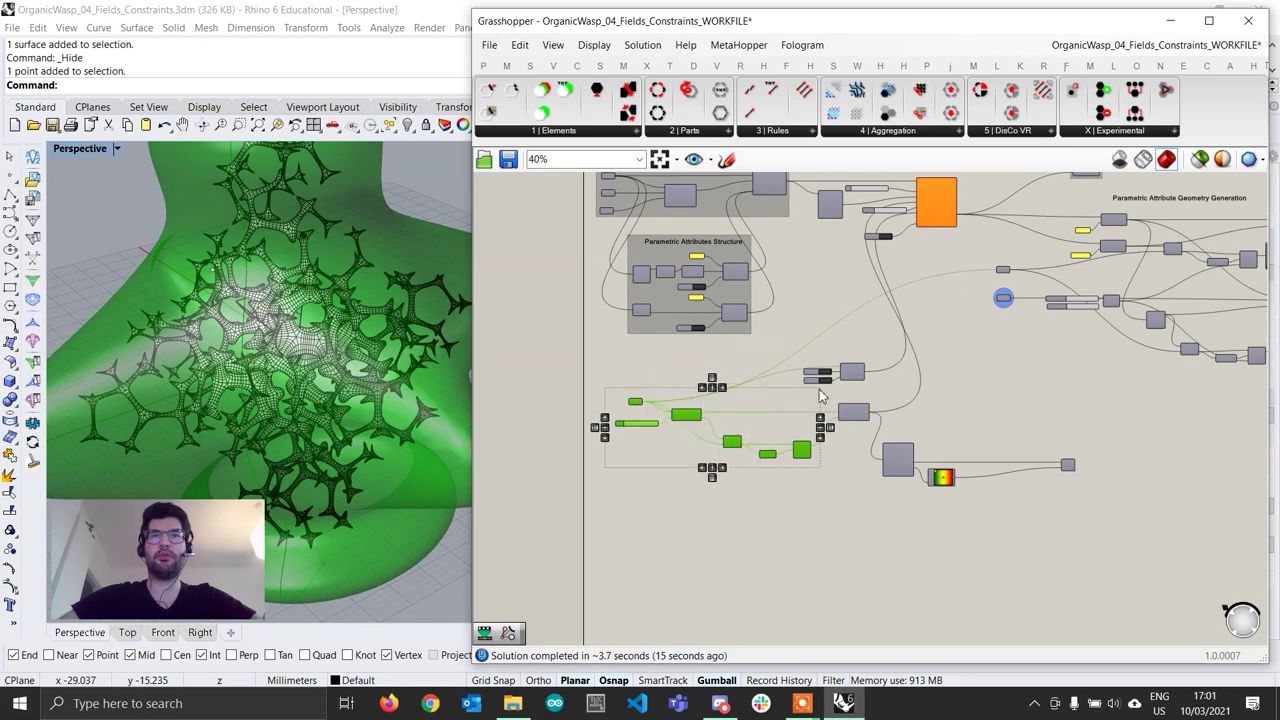
Collapse the Grasshopper window to uncover the model and set the Perspective viewport to the Arctic display mode
right_drag(279, 410, 317, 356)
shift+right_drag(317, 356, 254, 477)
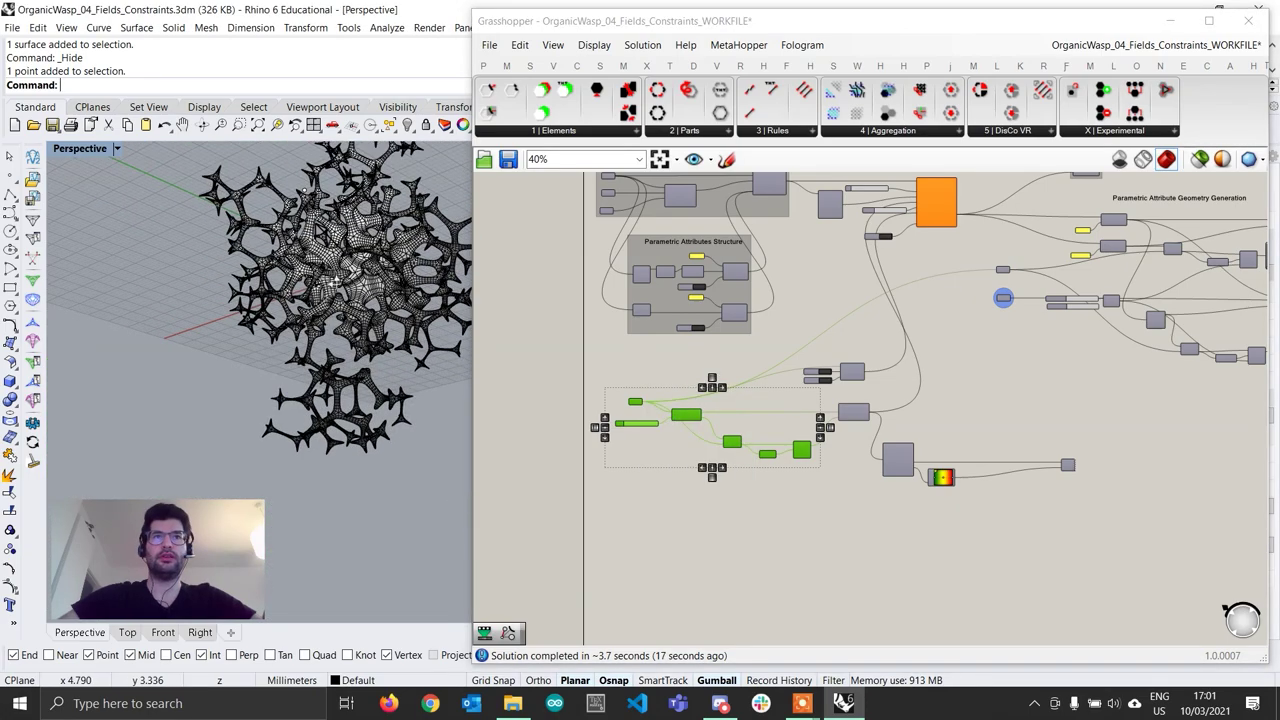
right_drag(332, 287, 290, 302)
right_drag(234, 346, 346, 345)
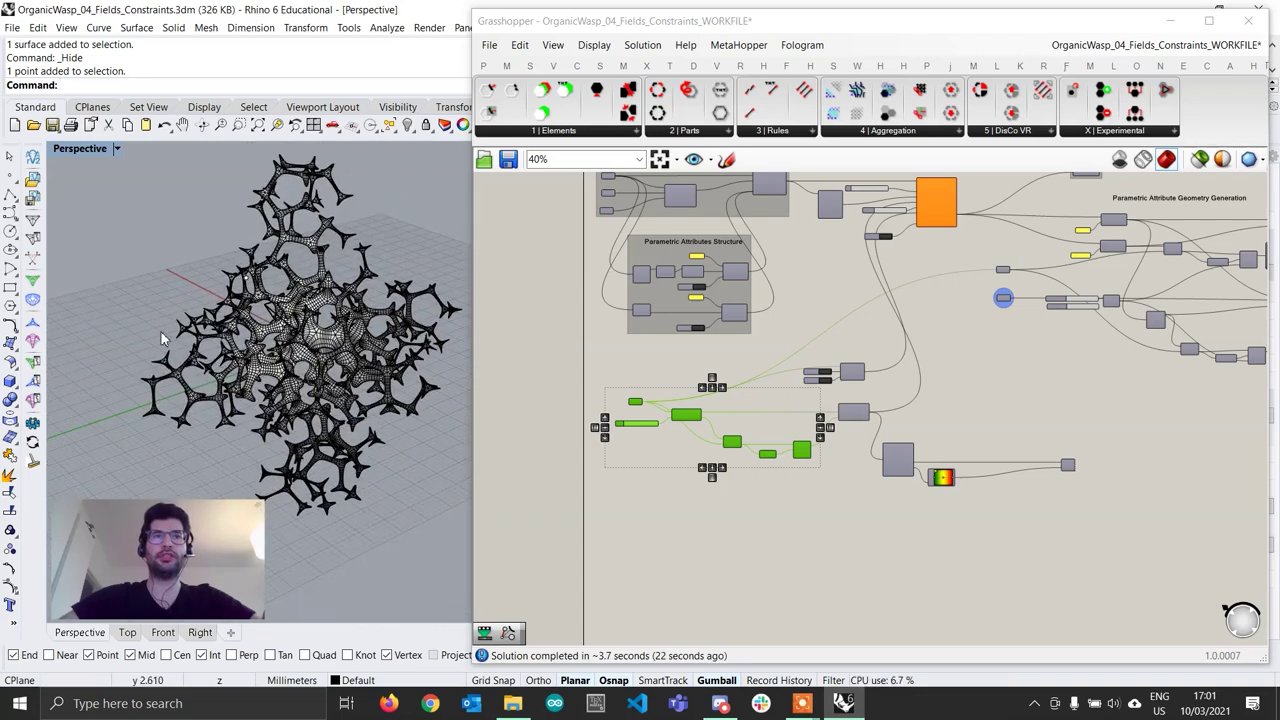
click(855, 28)
double_click(860, 29)
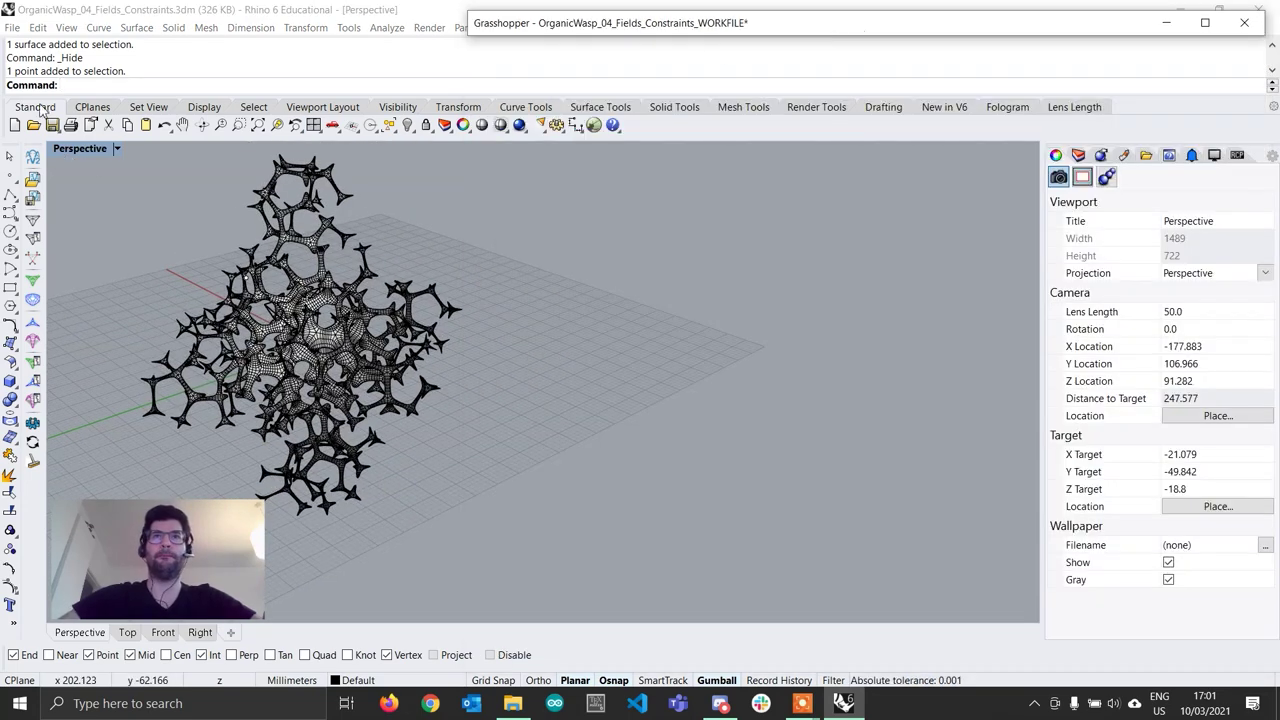
click(78, 150)
click(184, 318)
Examine the aggregation mesh in Arctic display, comparing part thickness between the core and the outer branches
shift+right_drag(388, 355, 636, 408)
scroll(604, 386, up, 4)
right_drag(558, 366, 631, 440)
right_drag(631, 440, 555, 382)
scroll(622, 408, down, 2)
scroll(558, 404, up, 2)
right_drag(555, 382, 556, 284)
scroll(558, 402, up, 2)
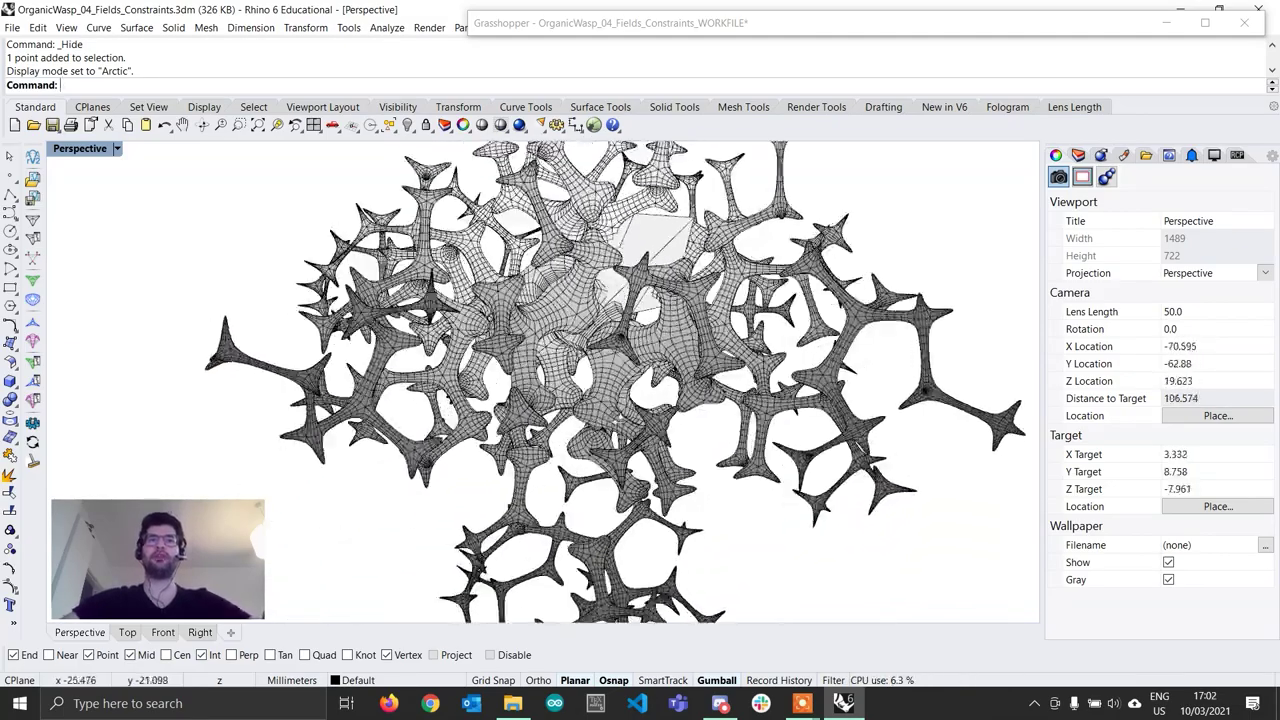
right_drag(566, 422, 635, 467)
scroll(612, 411, down, 4)
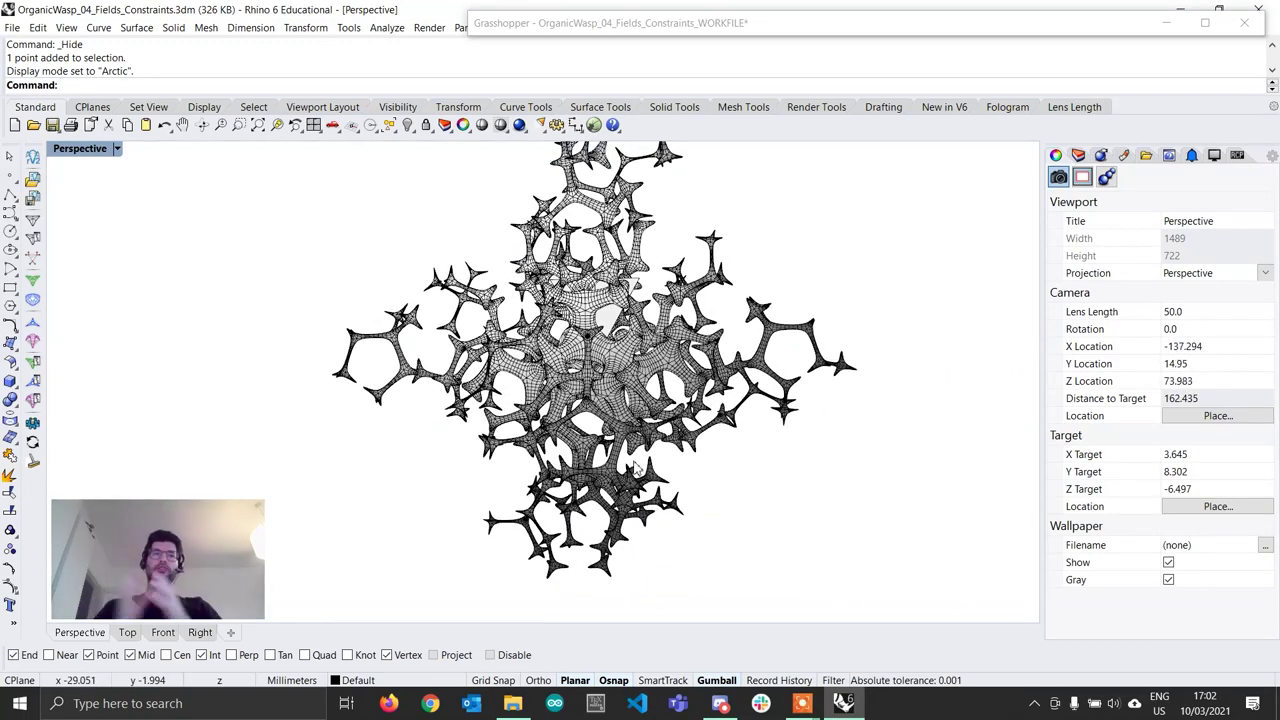